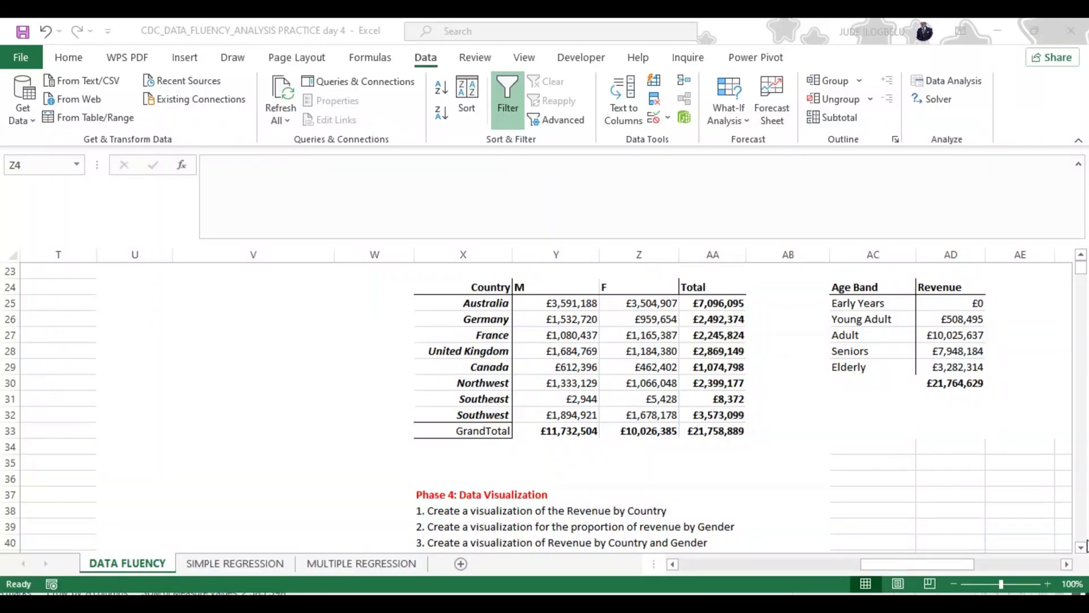
Step: Insert a PivotChart with PivotTable on a new worksheet from DATA FLUENCY range A1:S17424, and move the empty chart closer to the PivotTable
click(1081, 547)
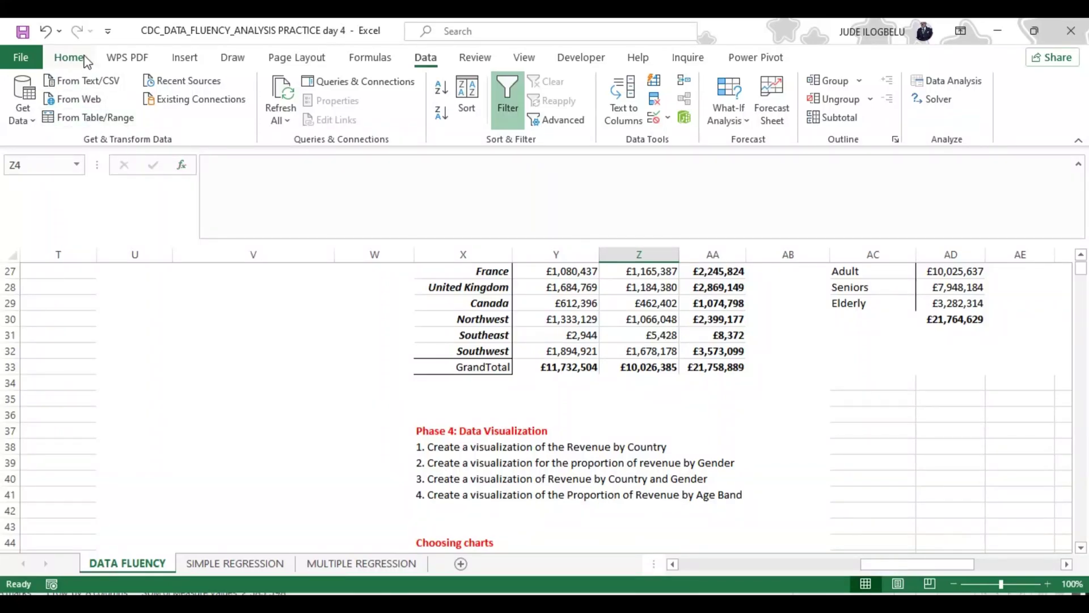
click(192, 59)
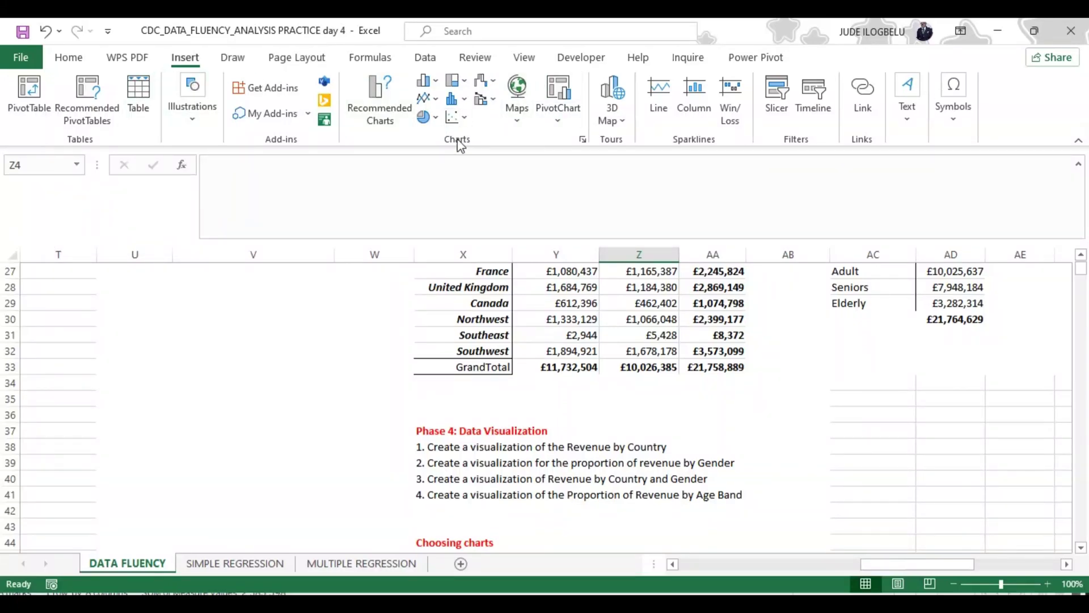
click(559, 122)
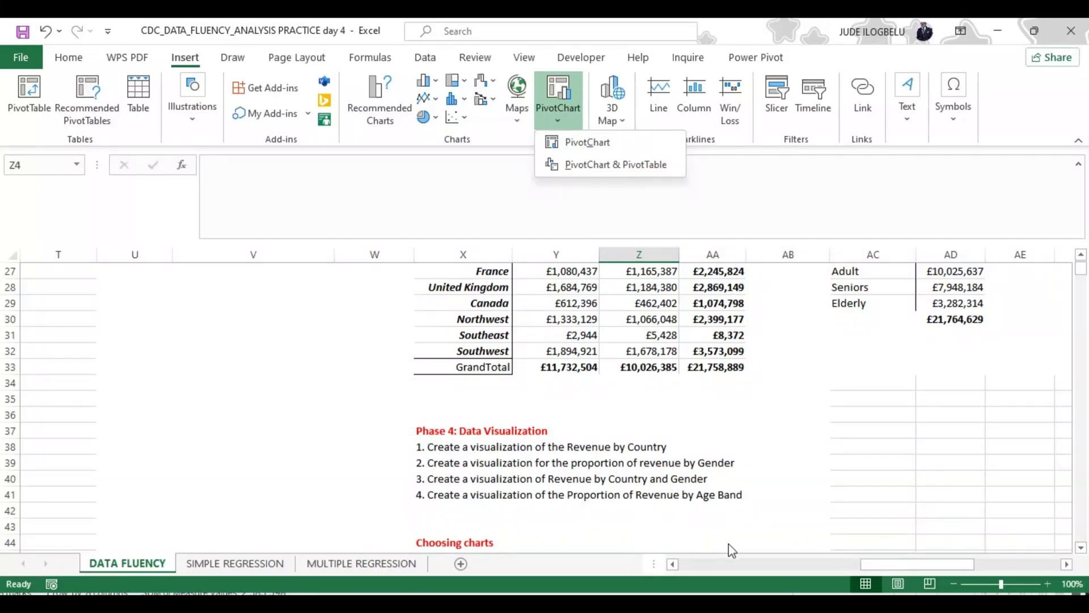
drag(876, 566, 688, 574)
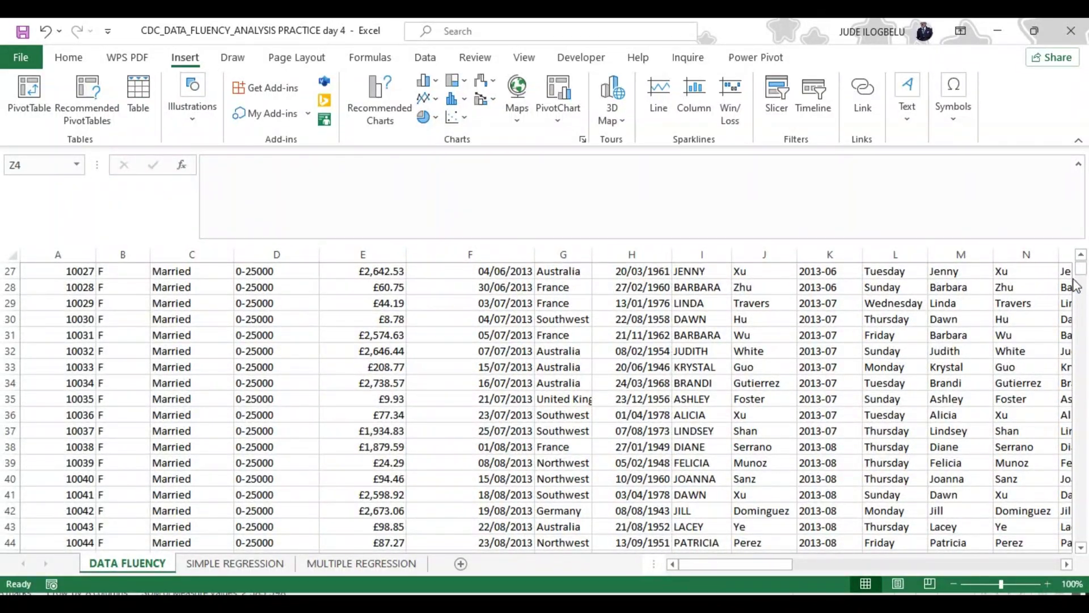
drag(1081, 267, 1080, 264)
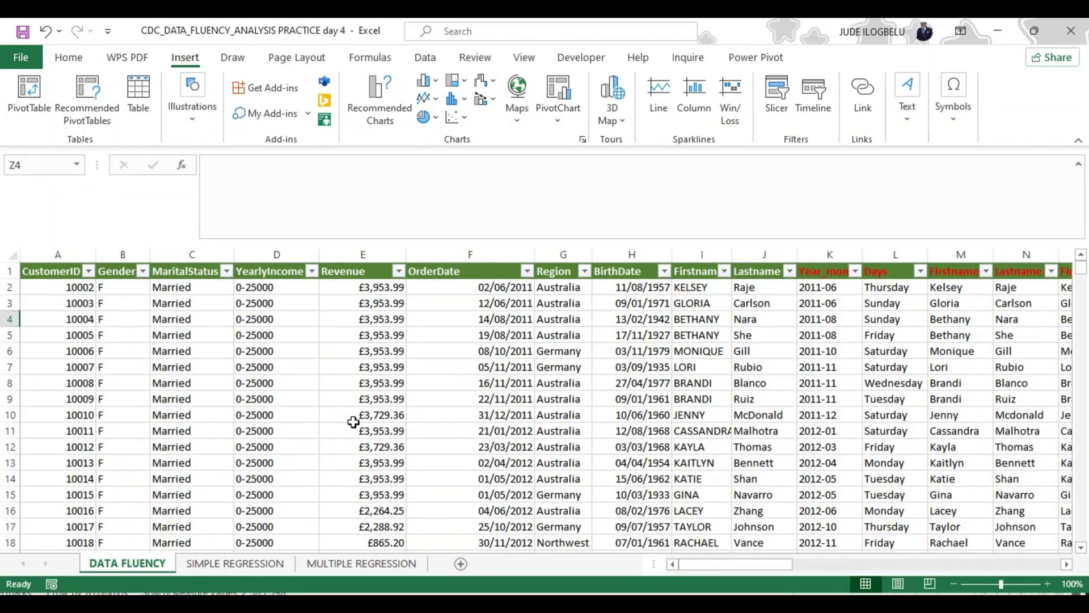
click(61, 300)
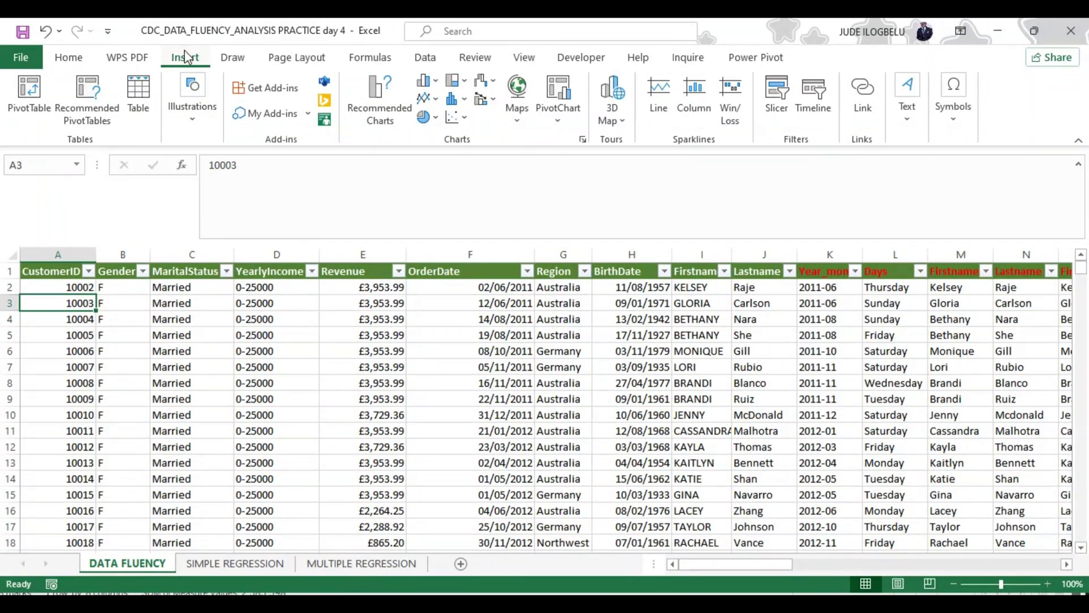
click(558, 122)
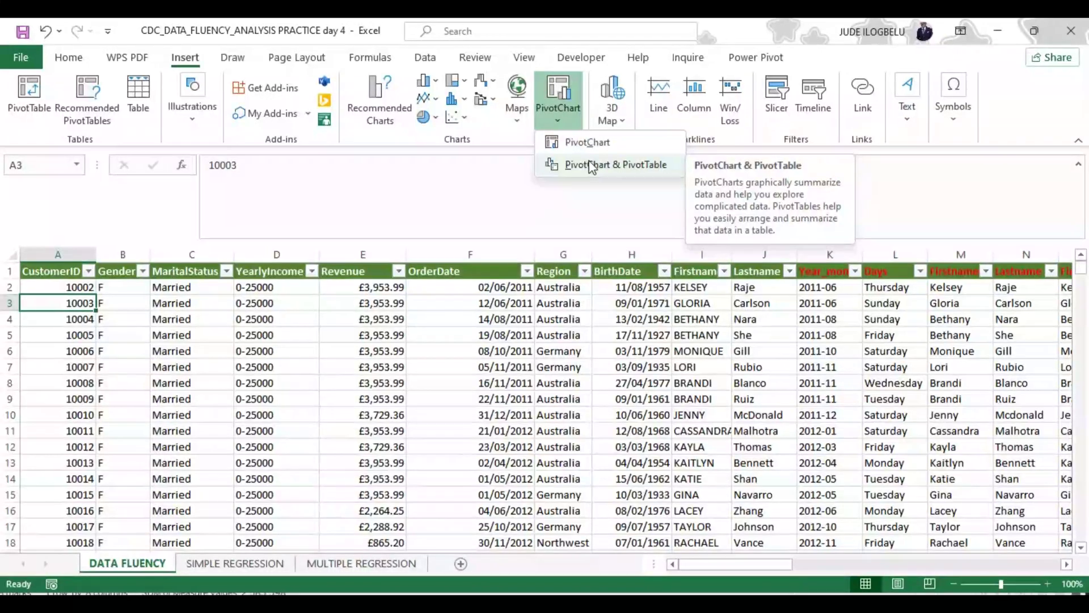
click(591, 165)
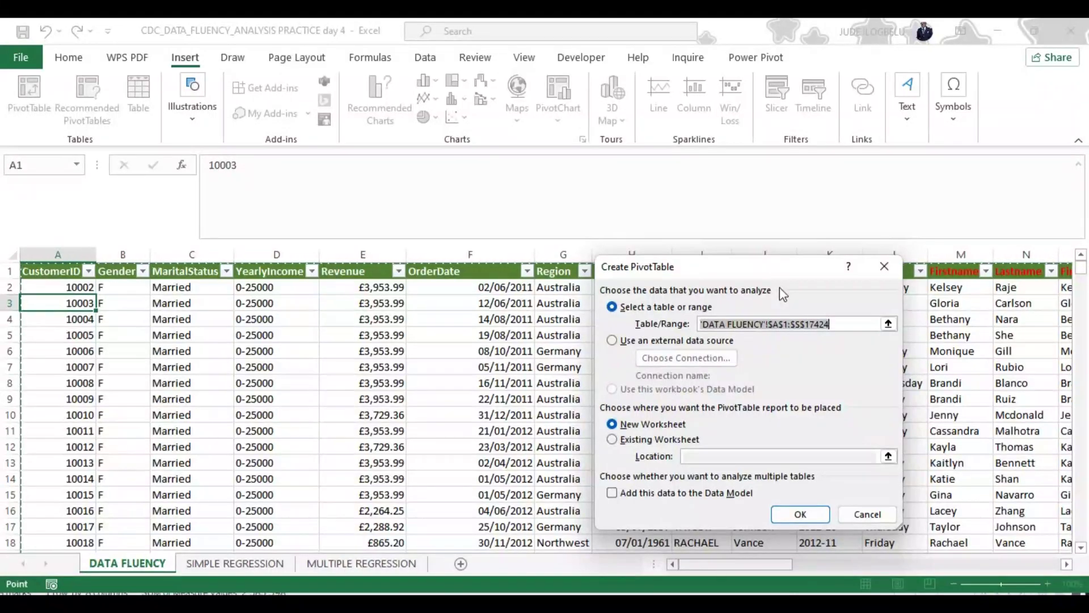
click(722, 324)
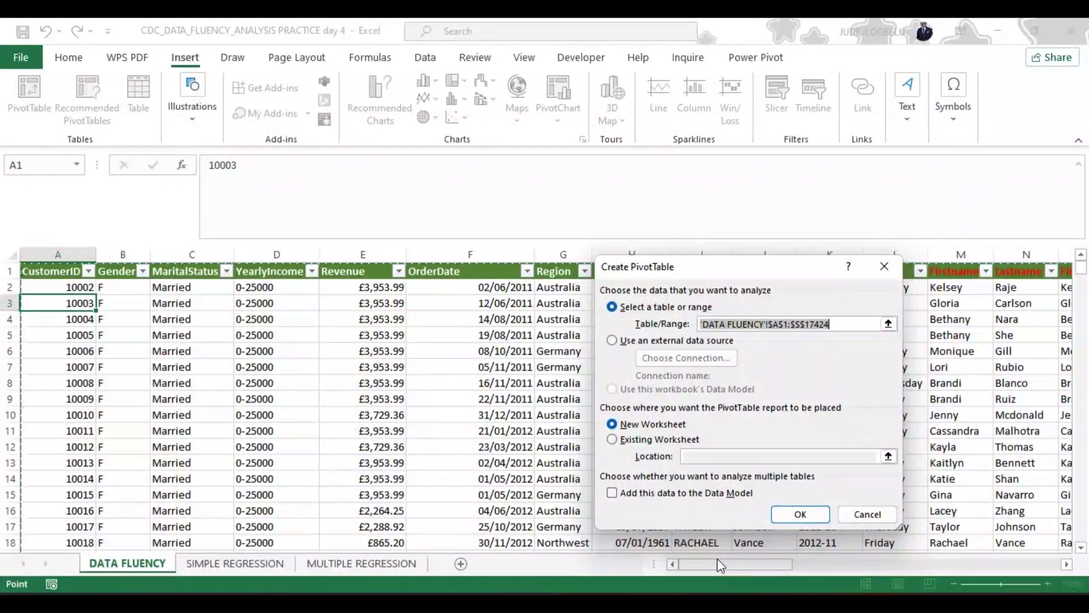
drag(718, 562, 676, 566)
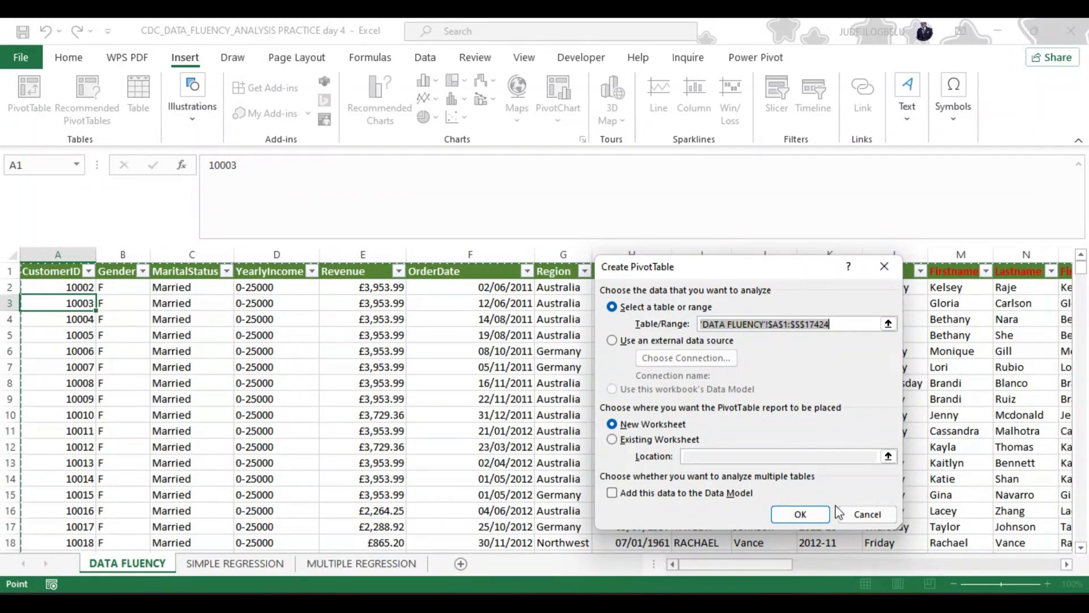
click(799, 515)
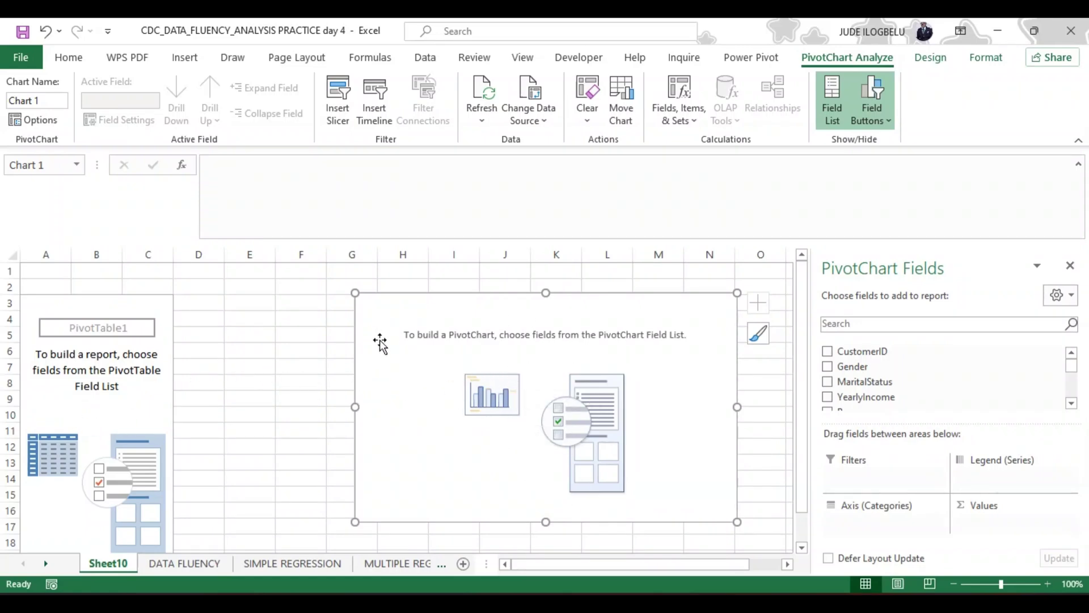
drag(380, 316, 251, 317)
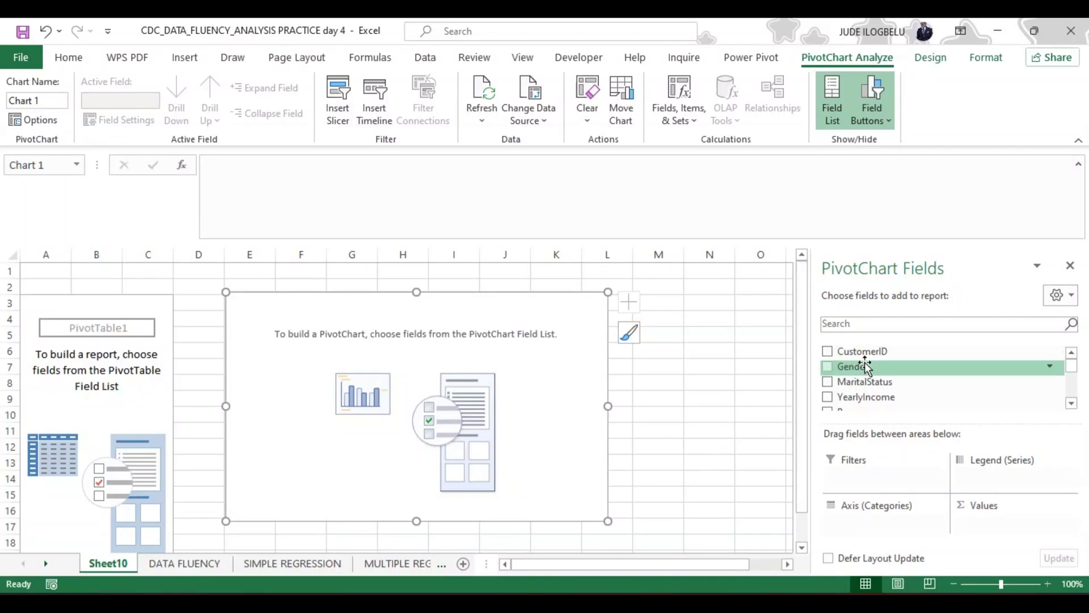
Step: Examine the available PivotChart fields and compare them with the source columns on the DATA FLUENCY sheet, selecting the whole CustomerID column
drag(1070, 366, 1072, 394)
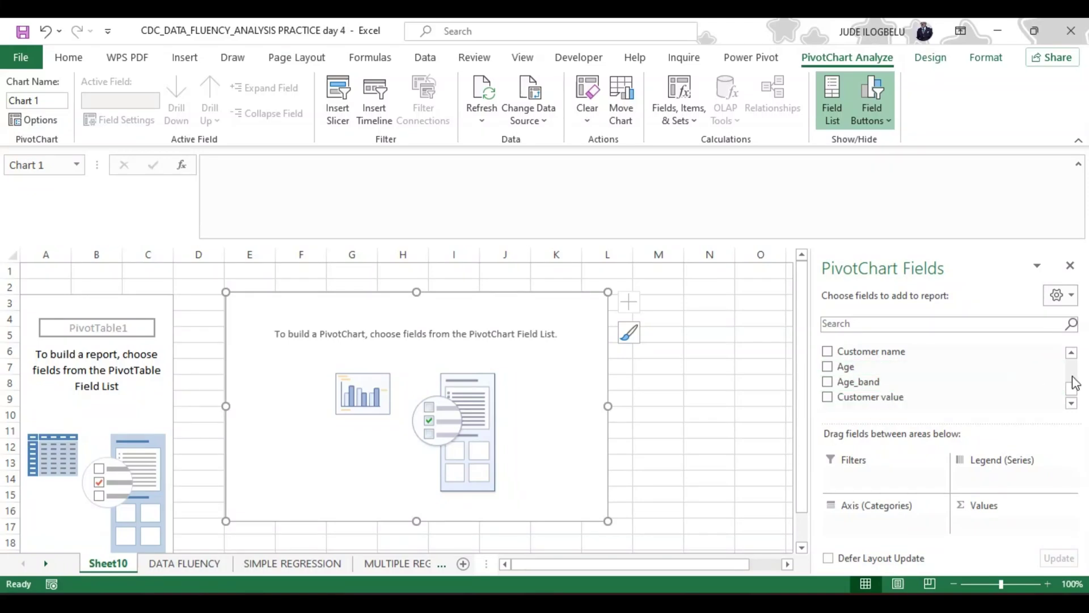
drag(1075, 384, 1074, 362)
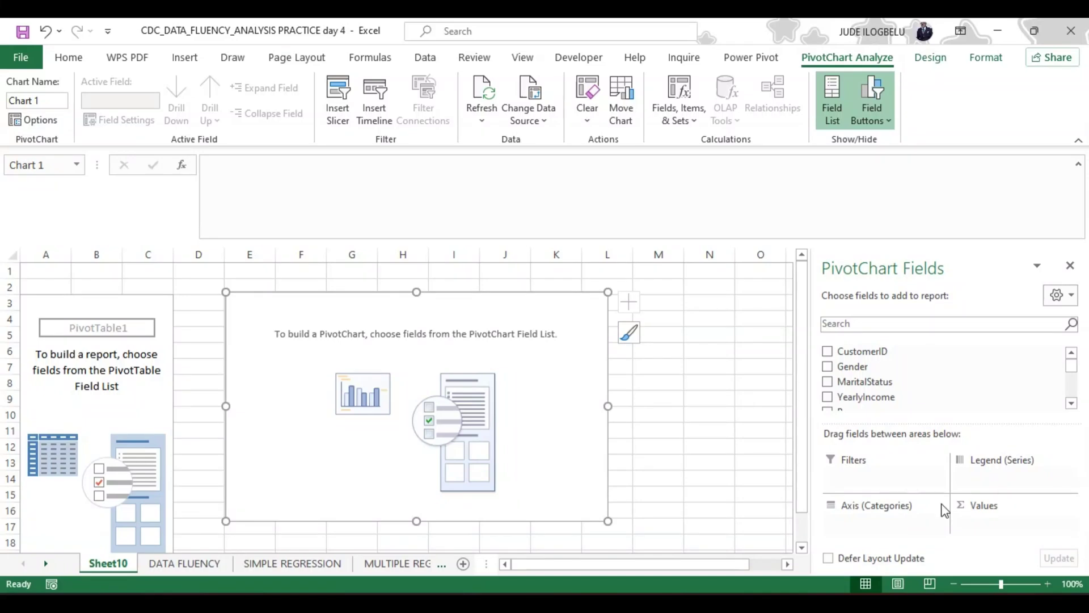
click(189, 564)
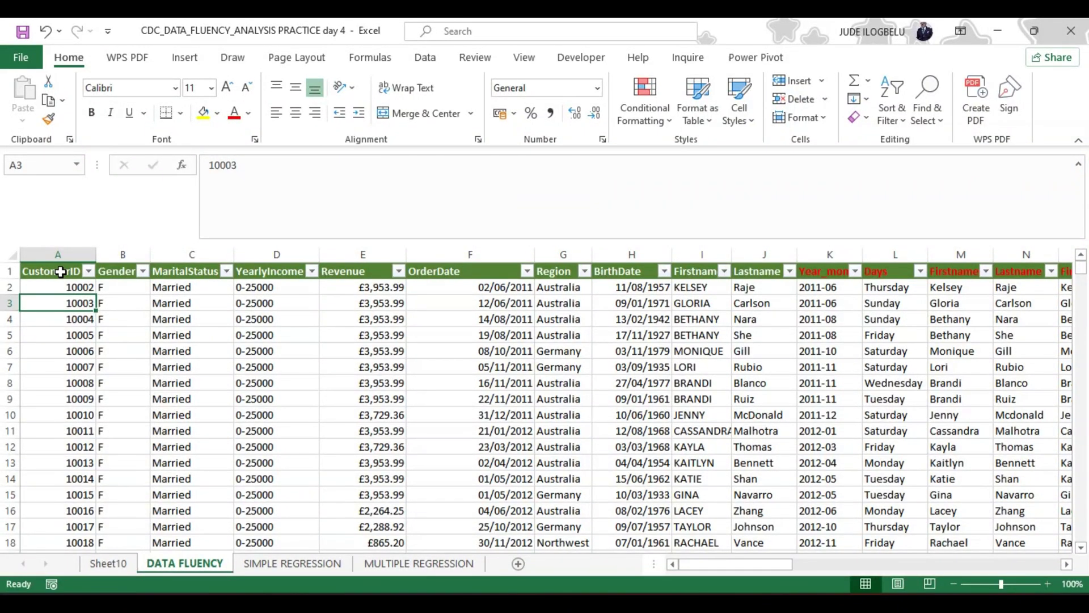
click(61, 272)
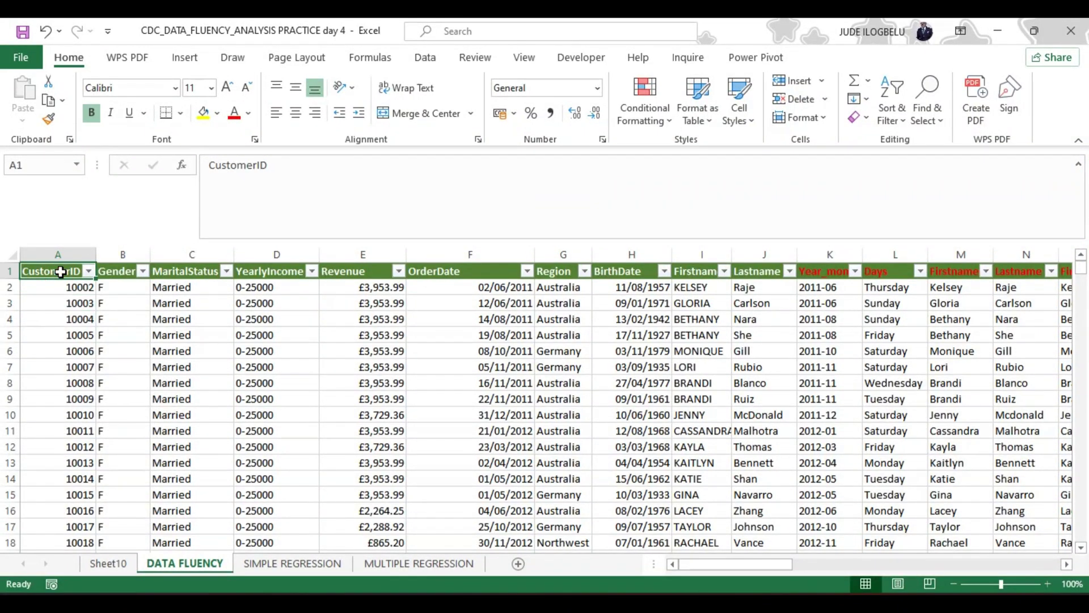
key(ctrl+shift+Down)
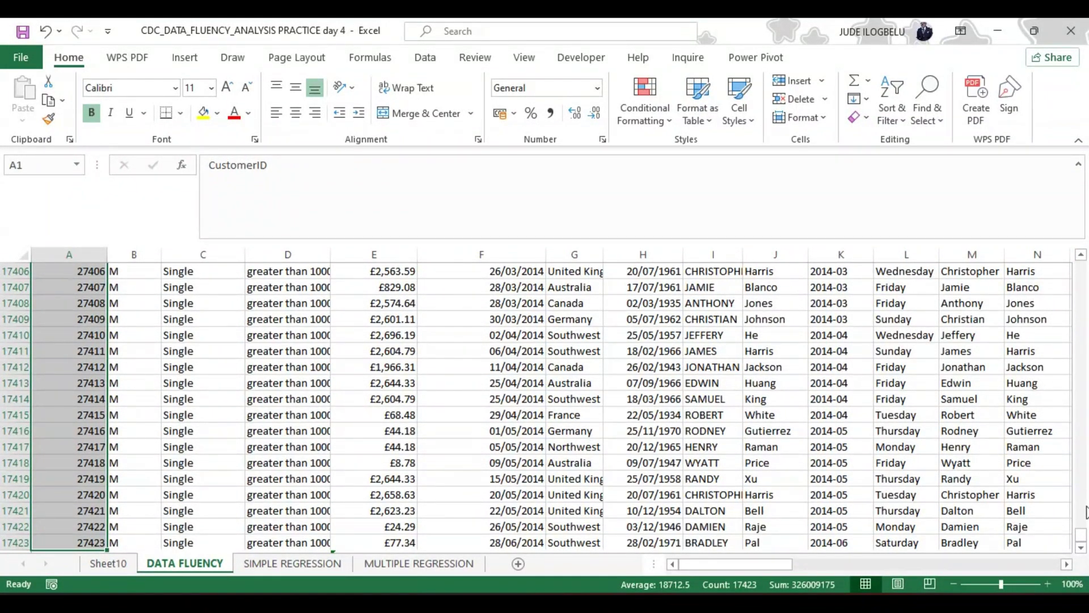
drag(1080, 533, 1080, 265)
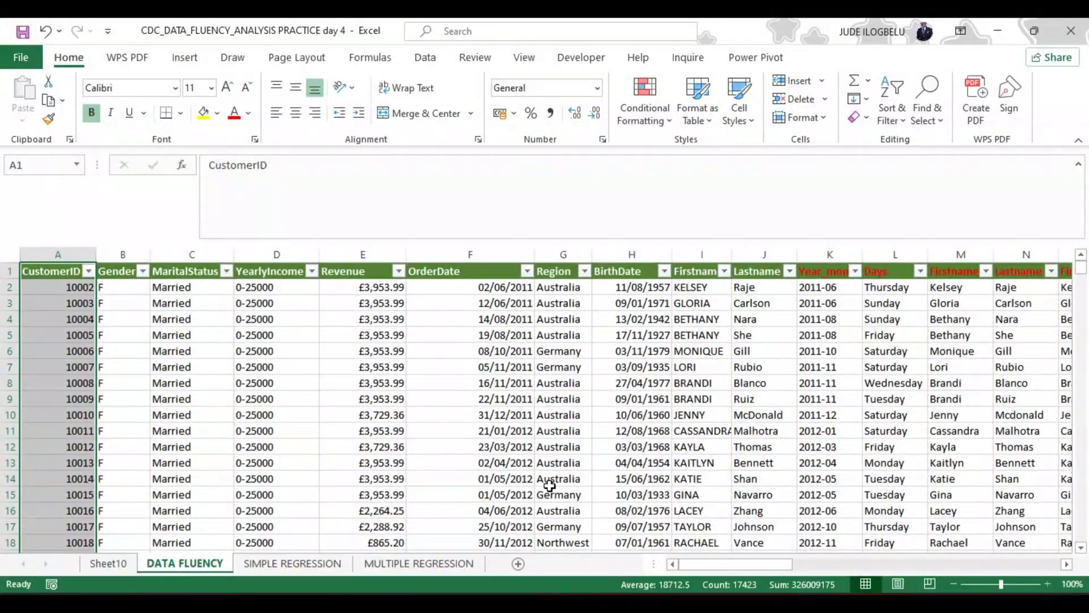
click(113, 565)
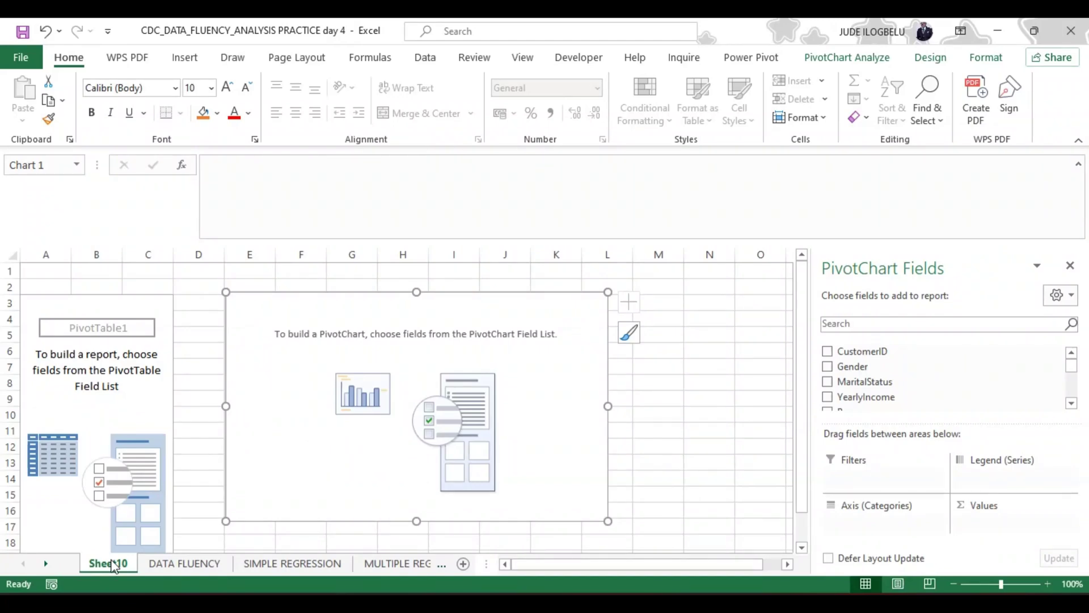
Step: Review the Phase 4 data visualization tasks on the DATA FLUENCY sheet and return to the PivotChart on Sheet10
click(163, 563)
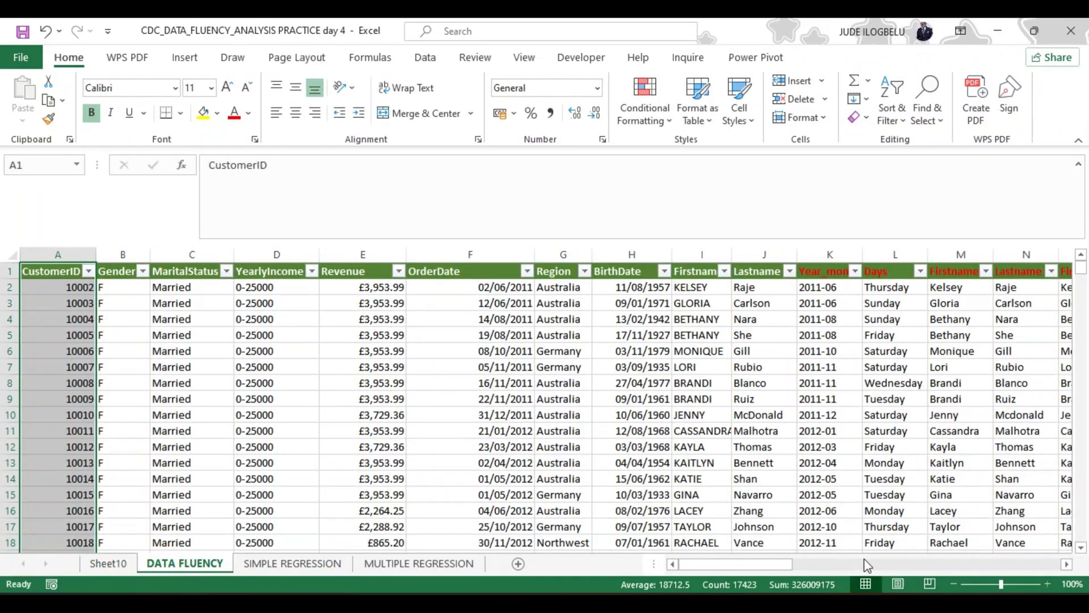
drag(789, 563, 935, 566)
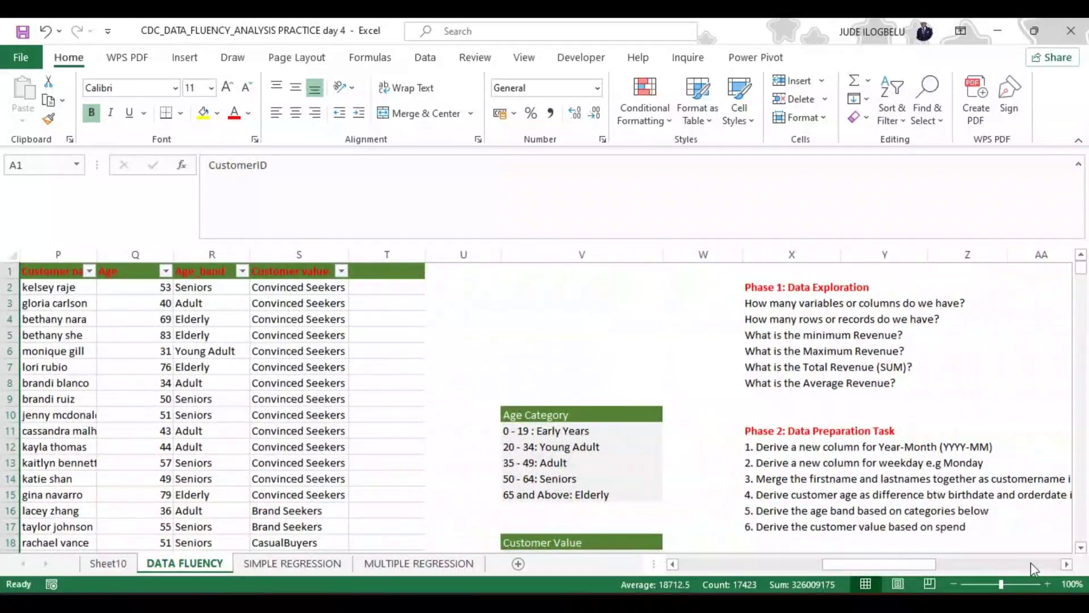
drag(1083, 547, 1084, 548)
click(1067, 565)
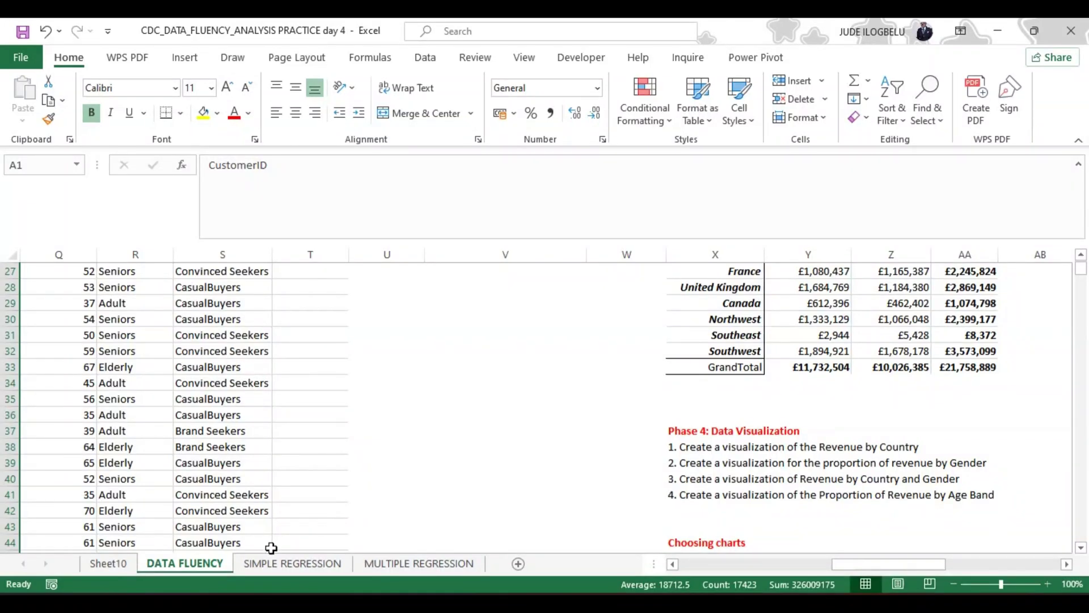
click(116, 564)
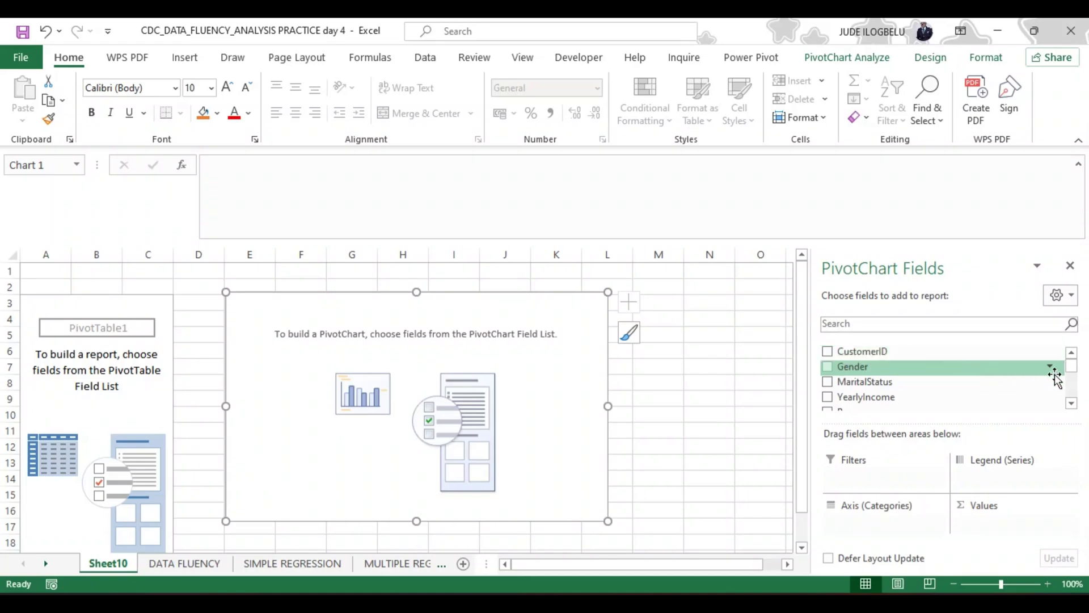
Step: Add Revenue to the PivotChart as summed values and Region as the axis categories
drag(1072, 368, 1073, 371)
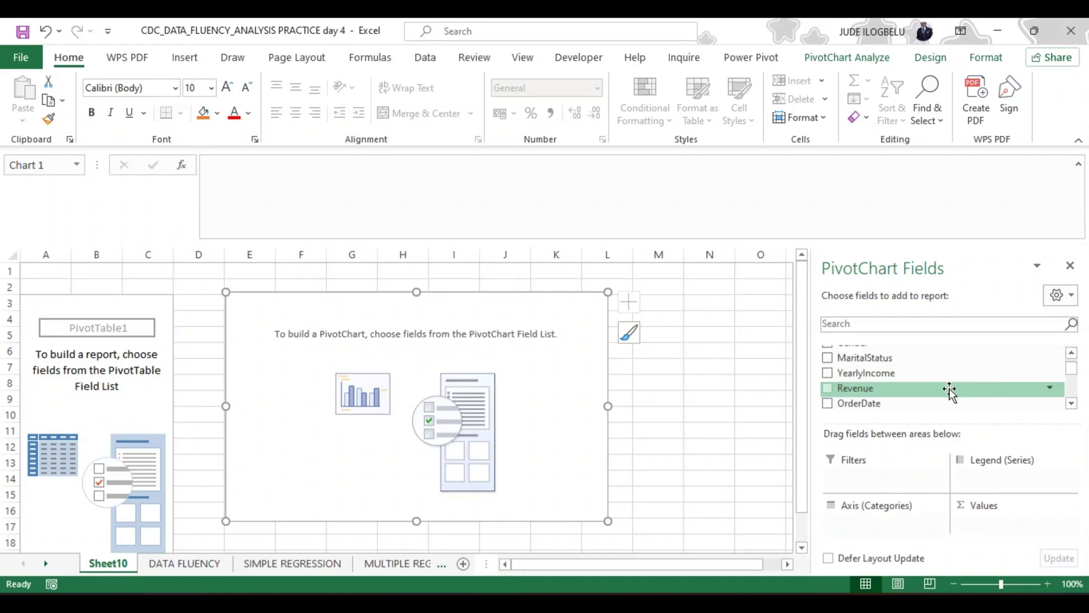
click(827, 388)
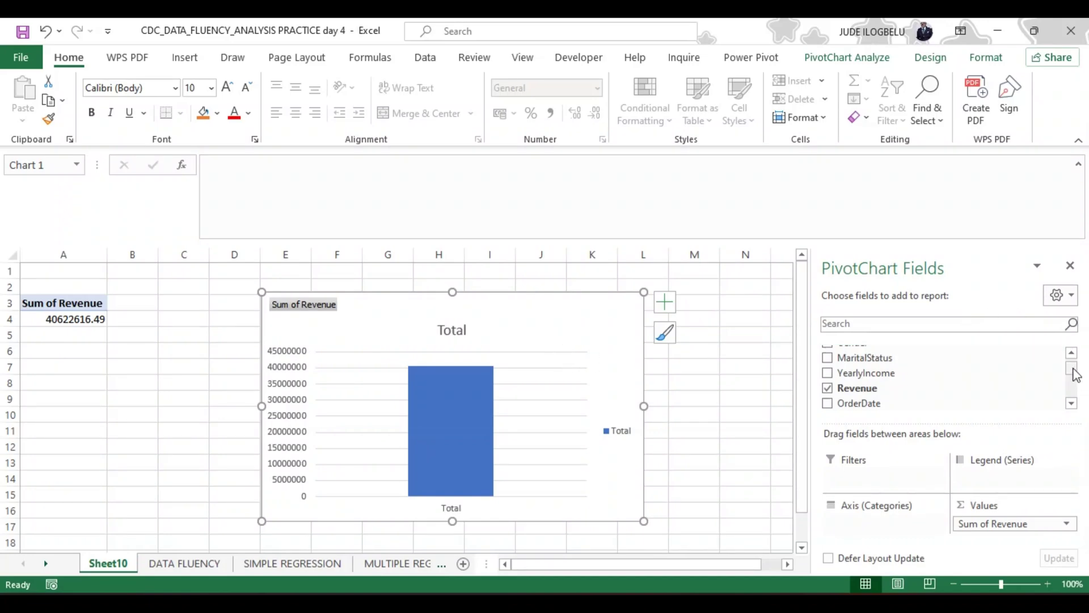
mouse_move(1076, 374)
mouse_down()
mouse_move(1076, 392)
mouse_move(1076, 380)
mouse_up()
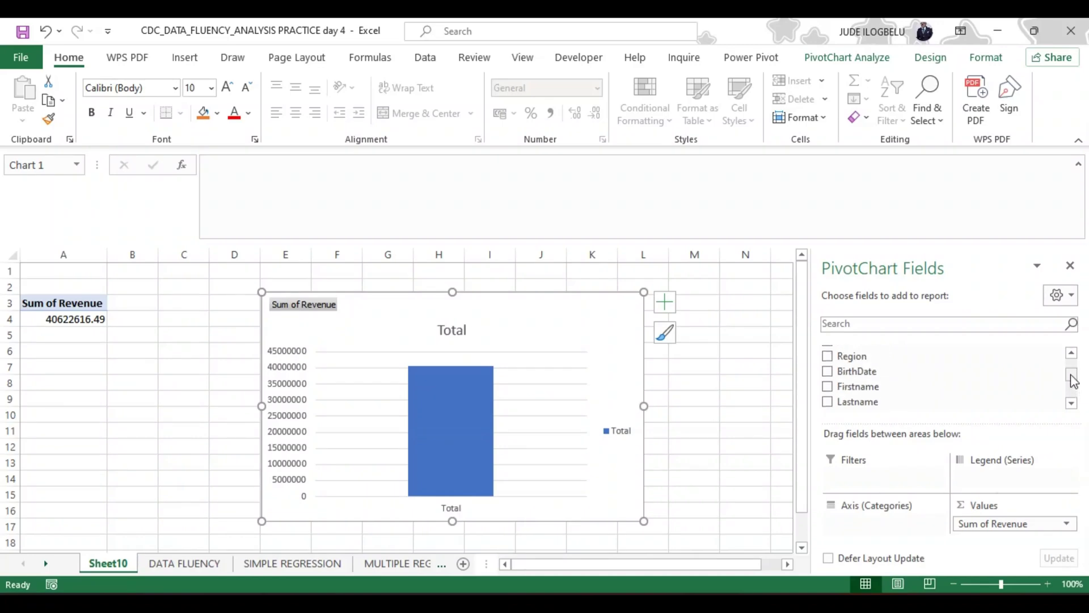
click(828, 358)
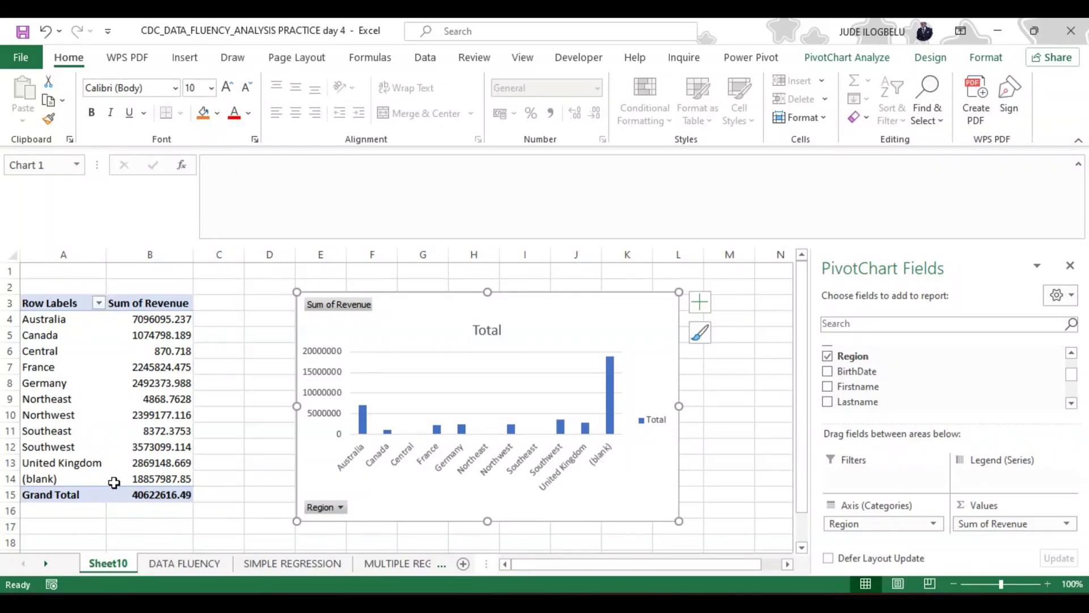
mouse_move(158, 479)
click(100, 304)
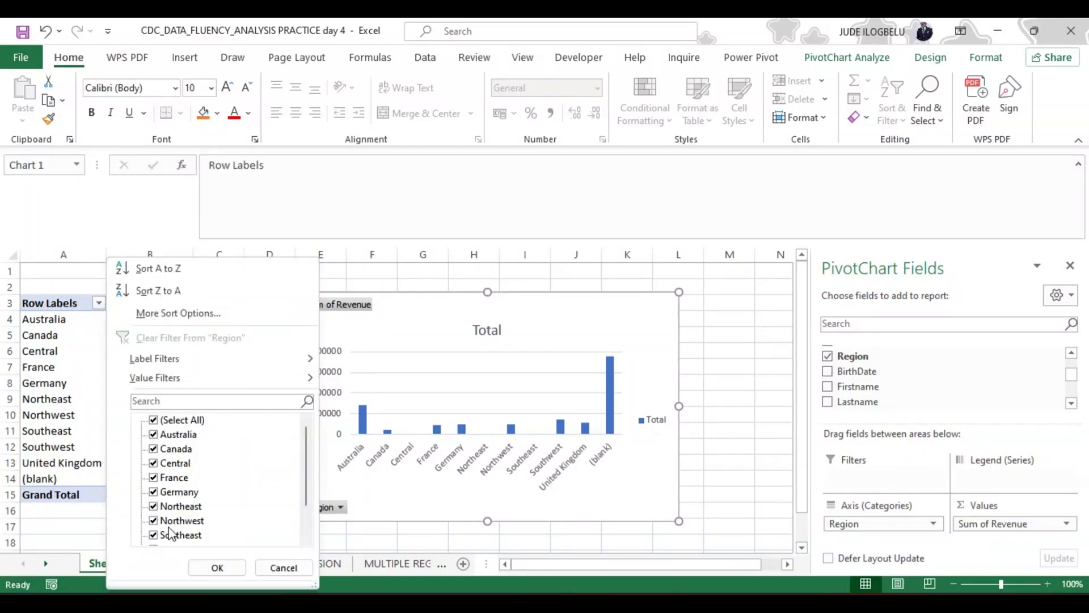
mouse_move(306, 503)
mouse_down()
mouse_move(307, 539)
mouse_move(311, 519)
mouse_up()
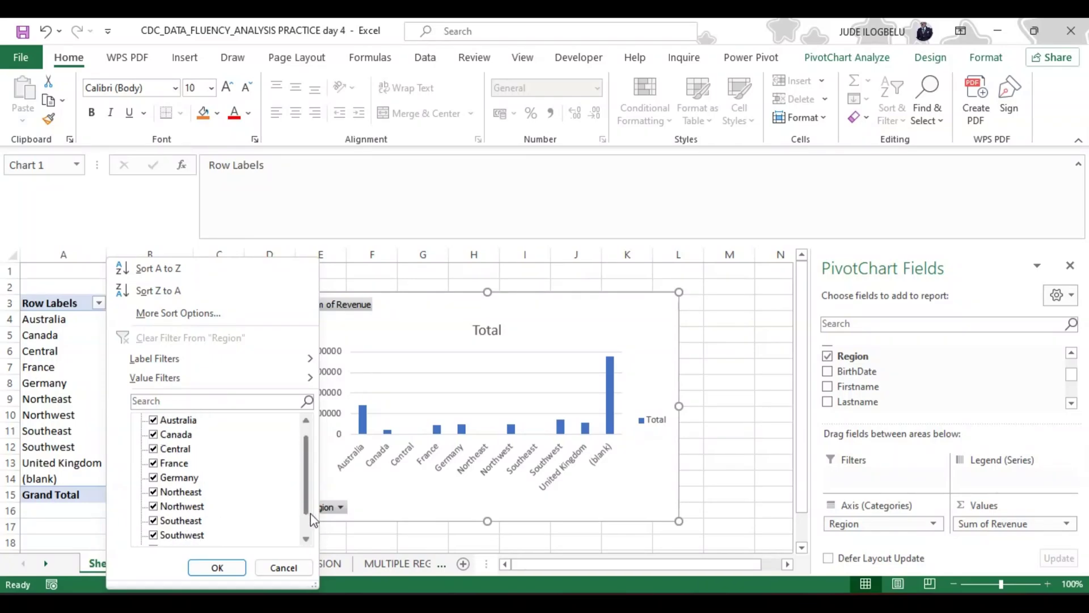
click(228, 571)
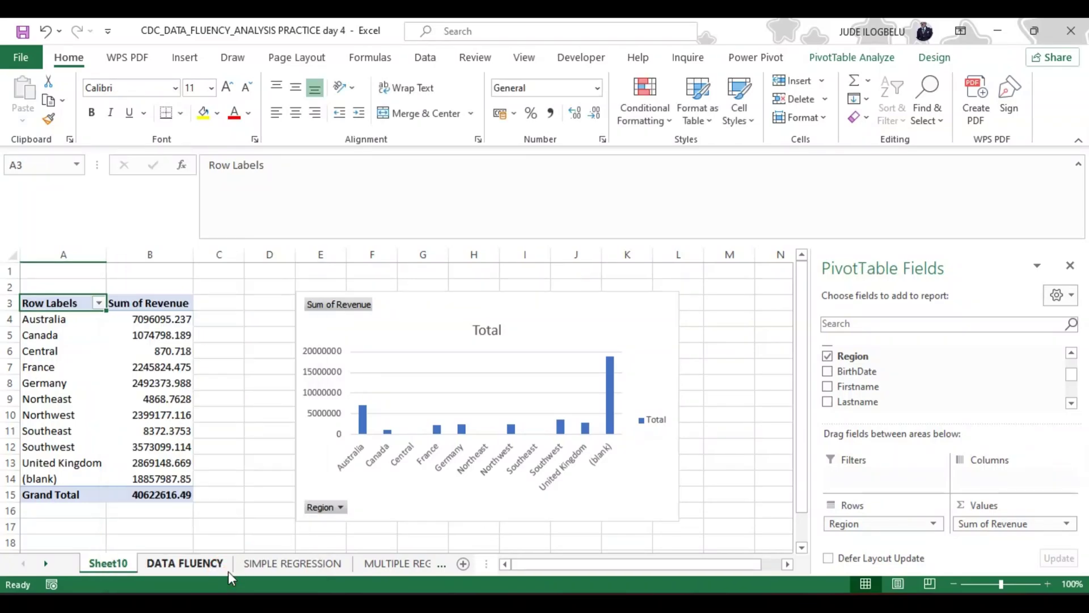
Step: Filter the (blank) entry out of the PivotChart's Region field and move the chart closer to the PivotTable
click(341, 507)
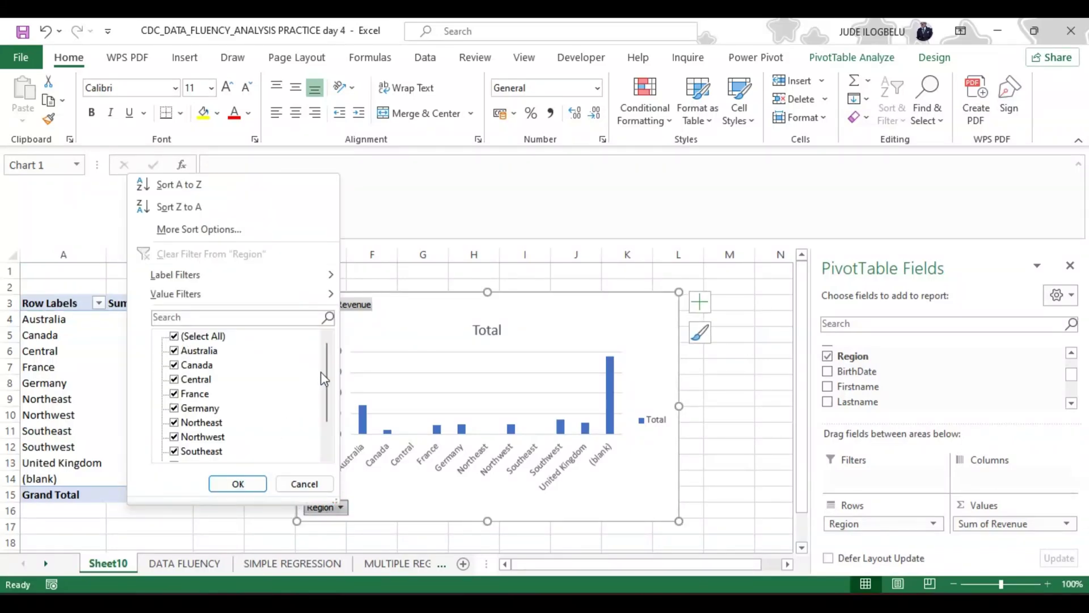
drag(332, 381, 328, 407)
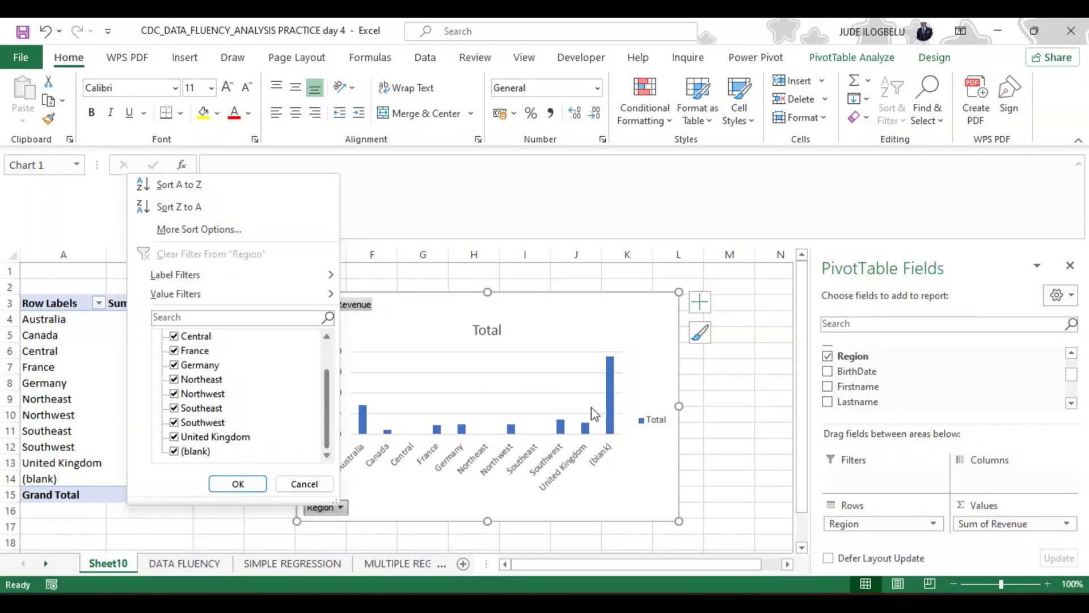
click(174, 453)
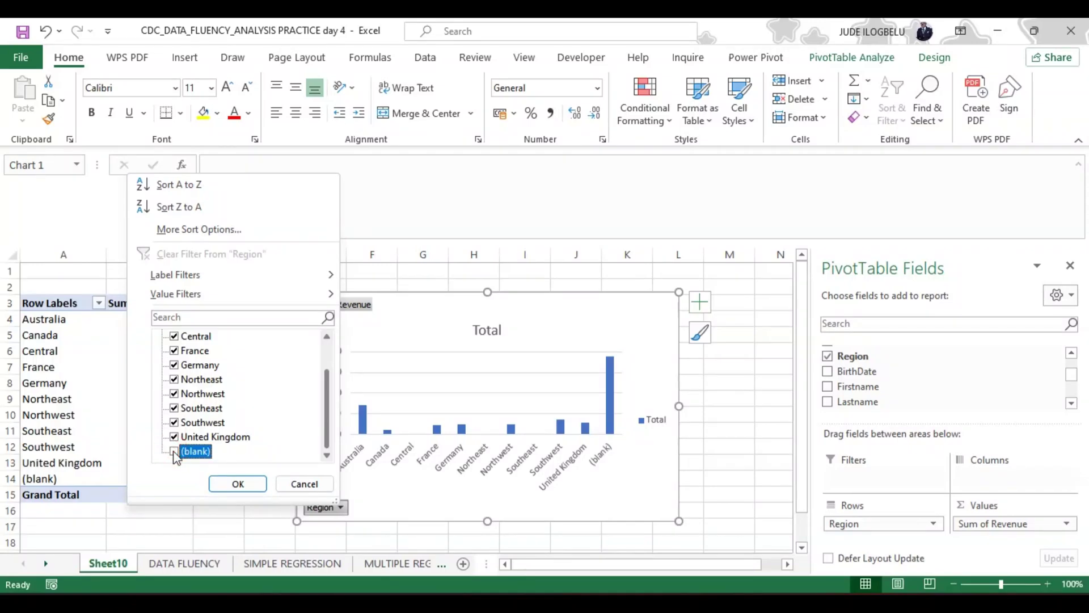
click(237, 486)
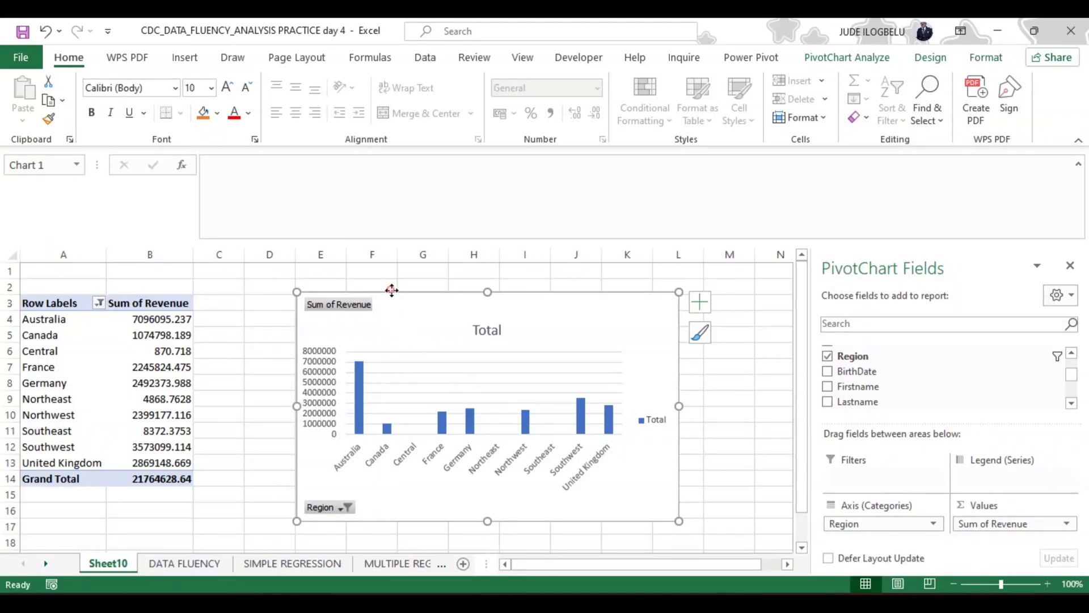
drag(391, 290, 338, 287)
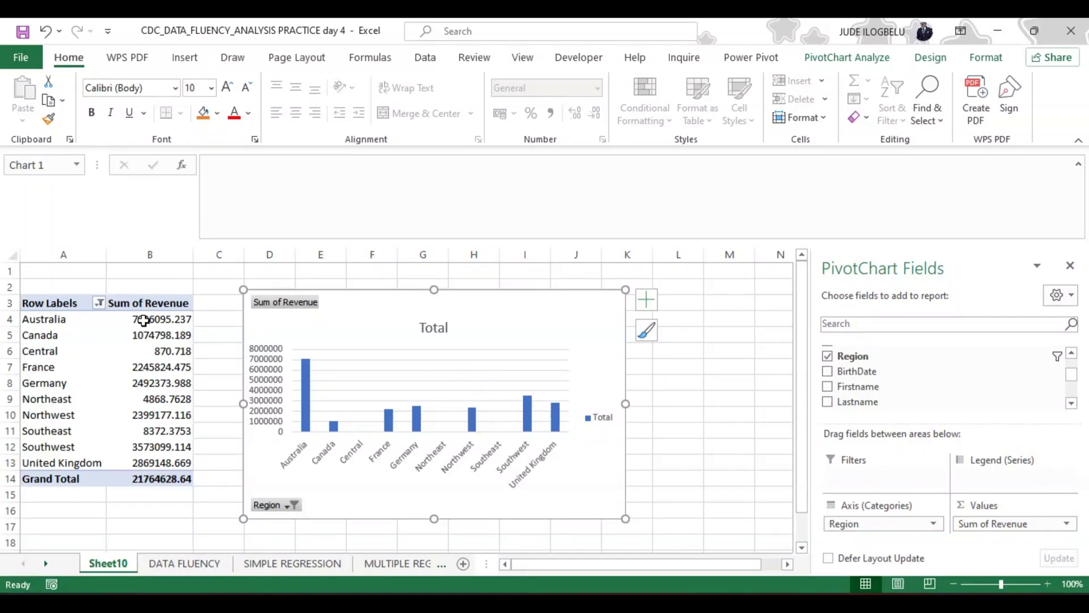
Step: Try a trendline on the revenue PivotChart and remove it again
mouse_move(143, 320)
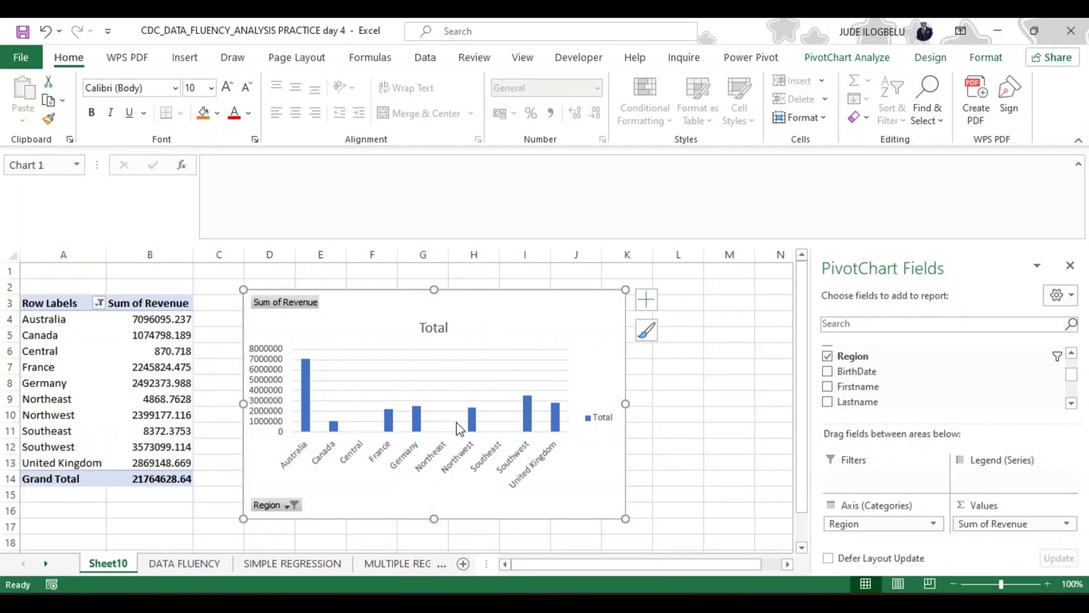
click(647, 301)
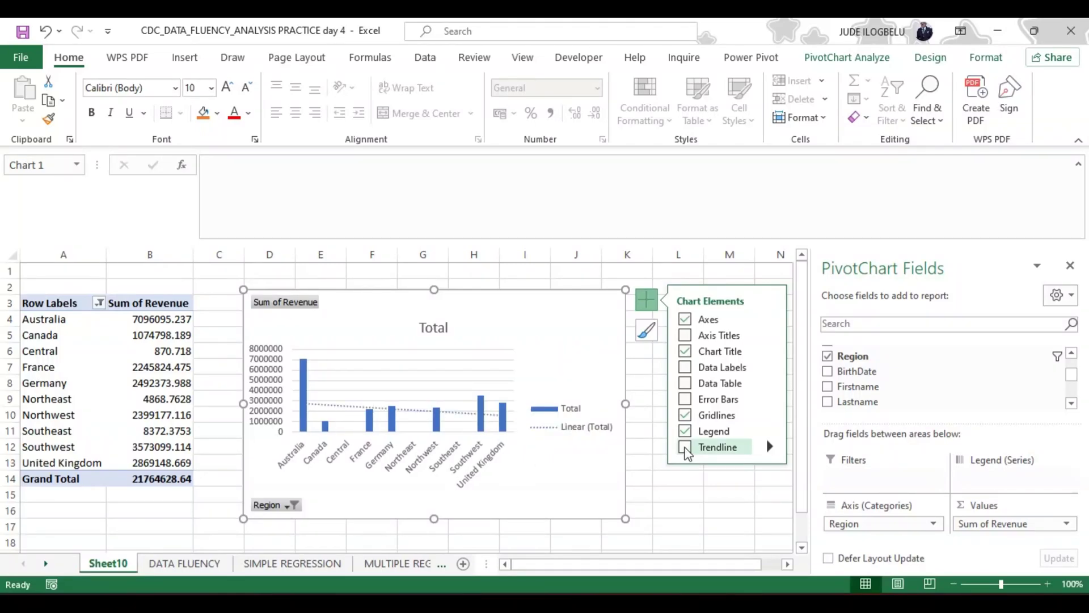
click(685, 448)
click(685, 449)
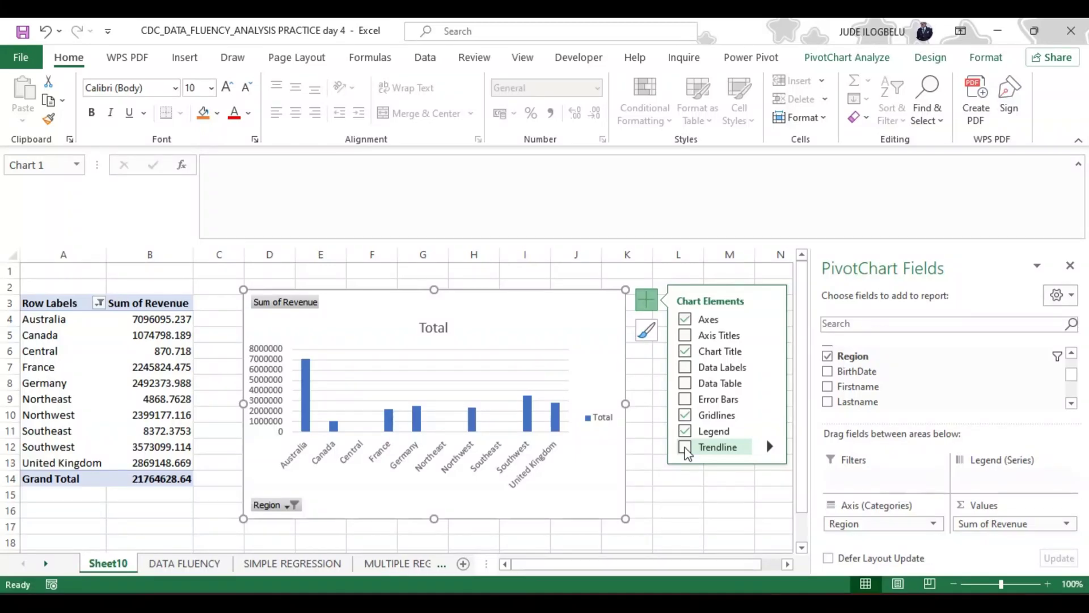
Step: Change the PivotChart's title to "Revenue by Country"
double_click(437, 329)
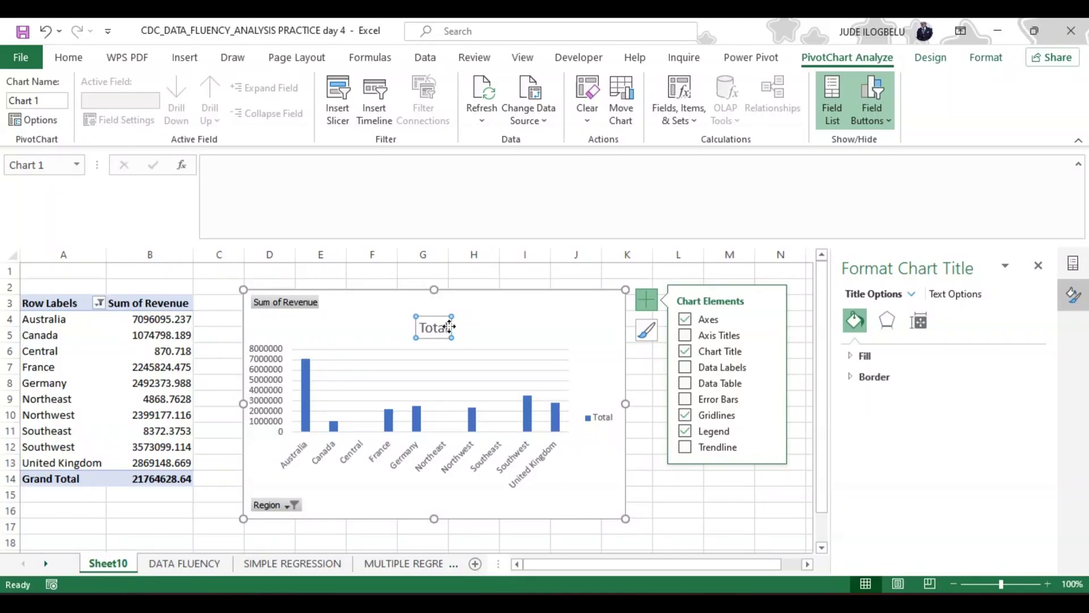
double_click(443, 327)
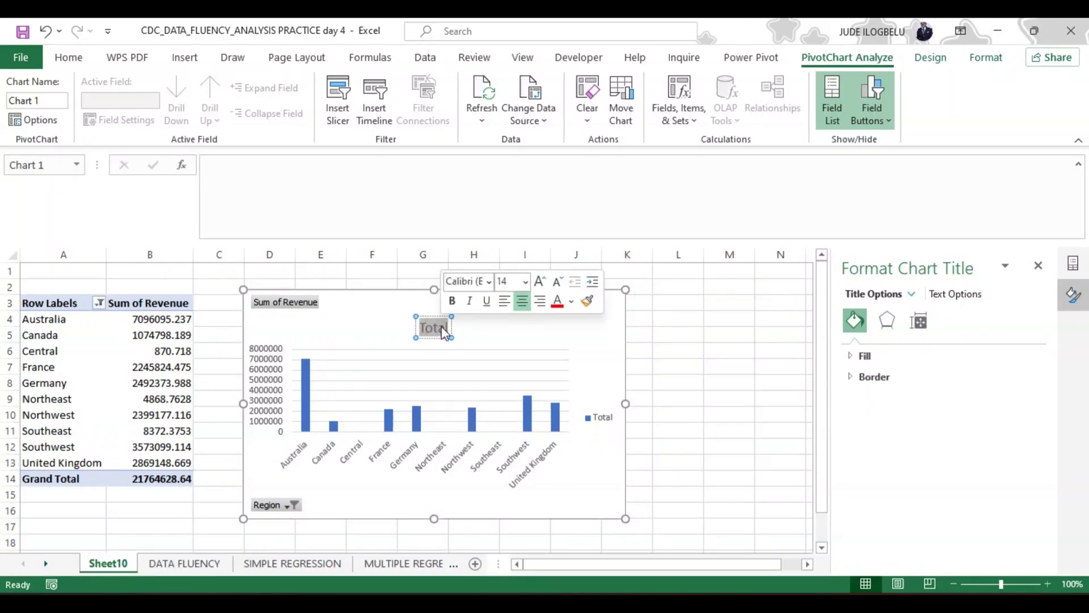
text(Reven)
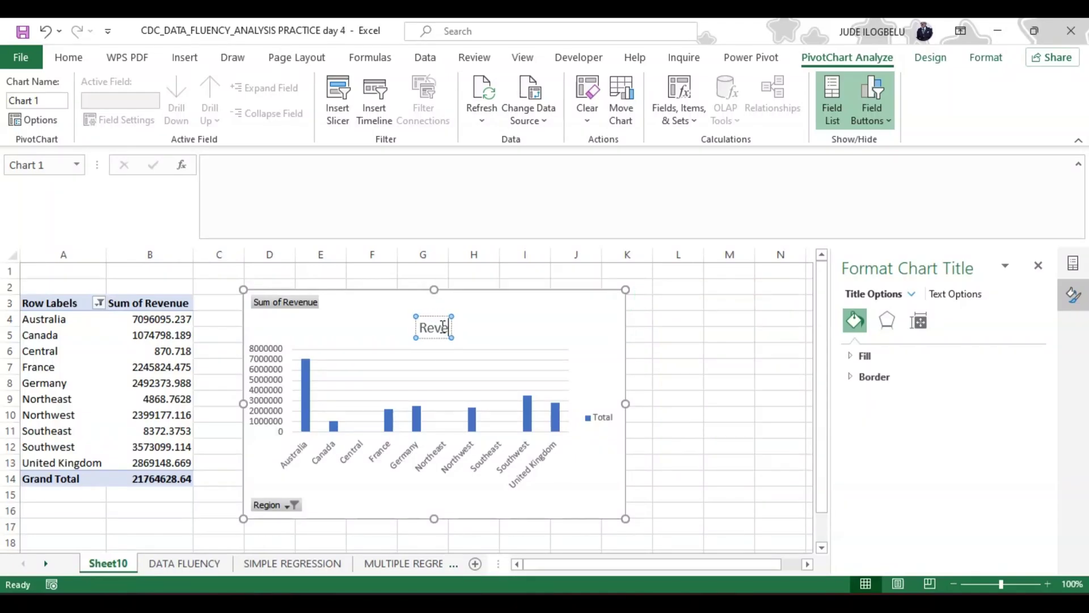
text(u)
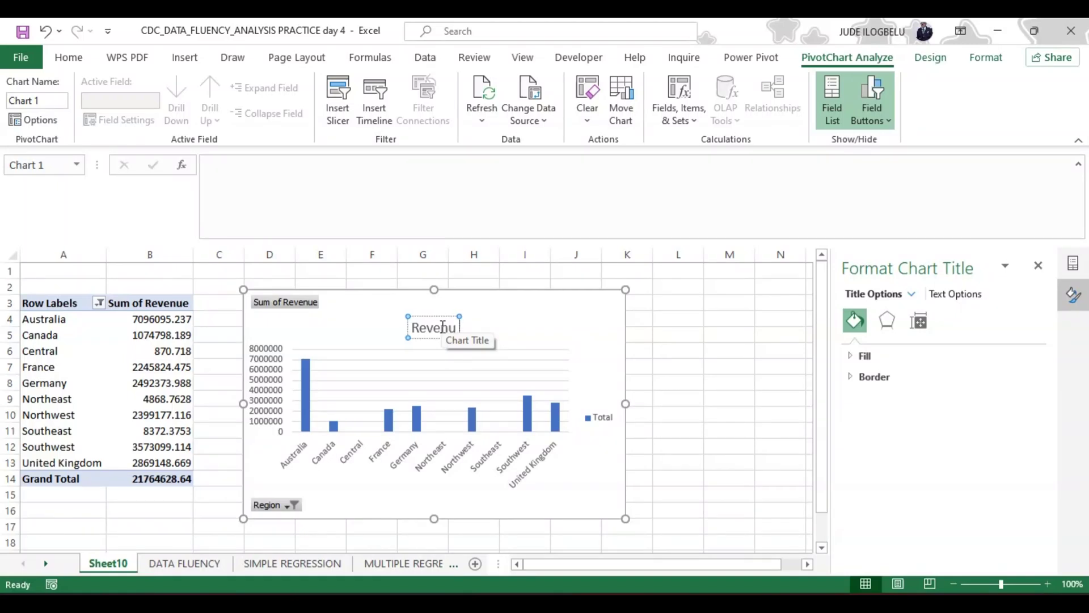
text( by)
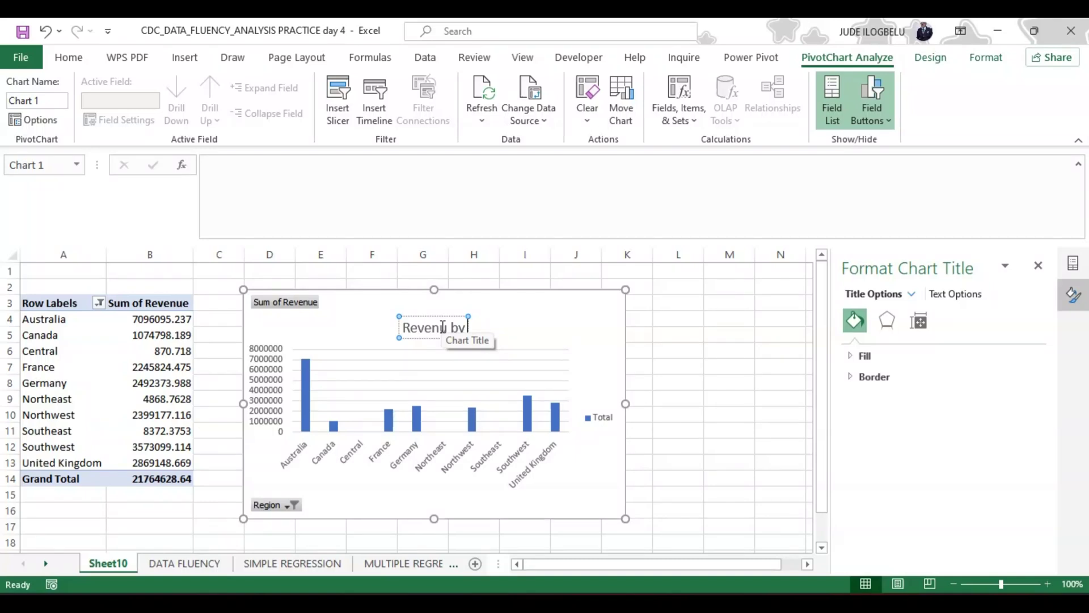
text(Countr)
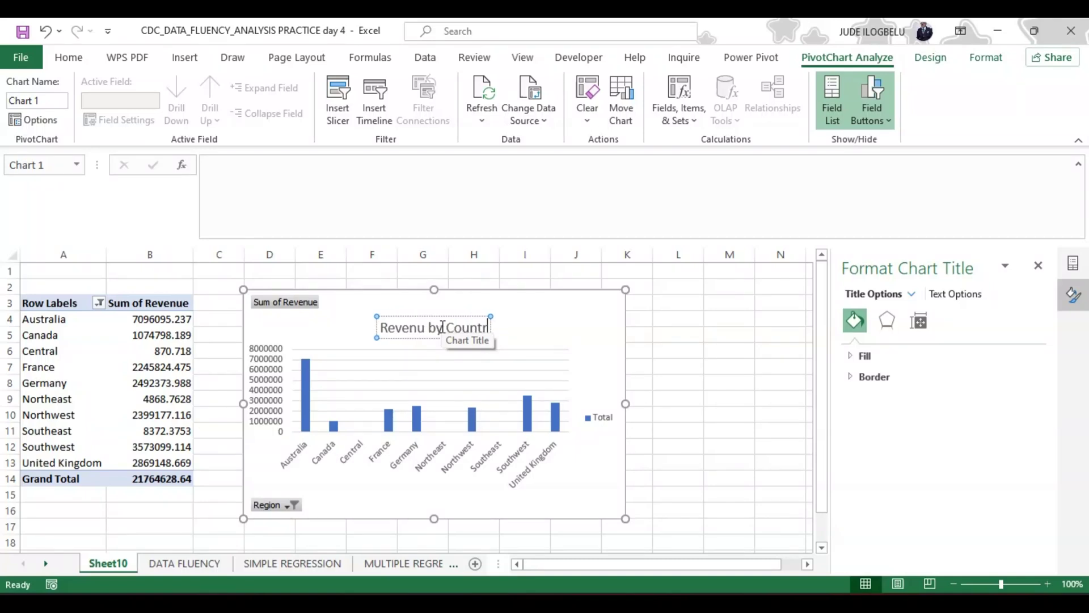
text(y)
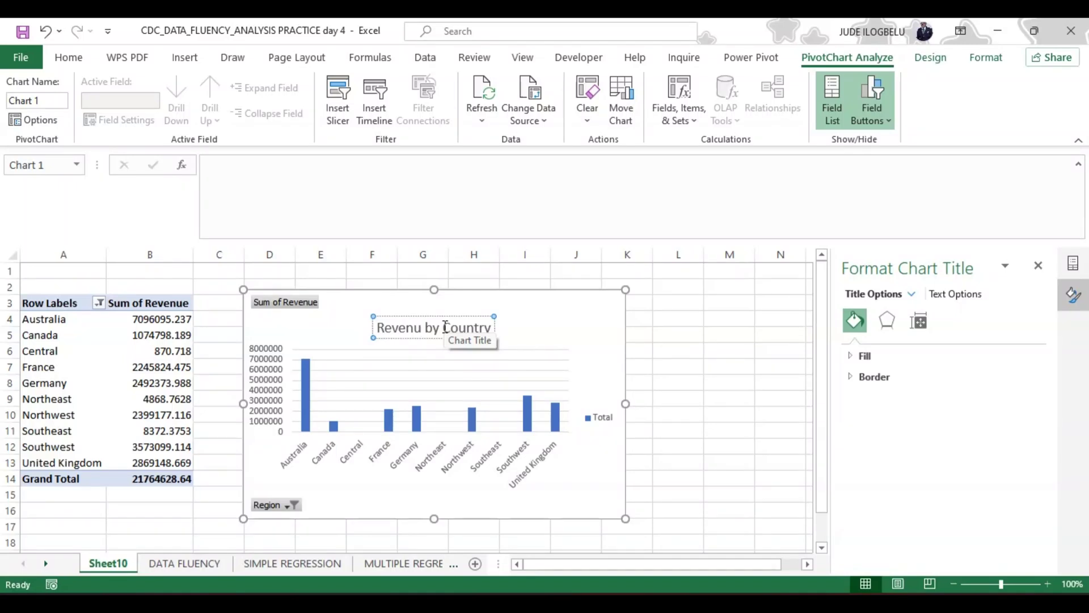
text(e)
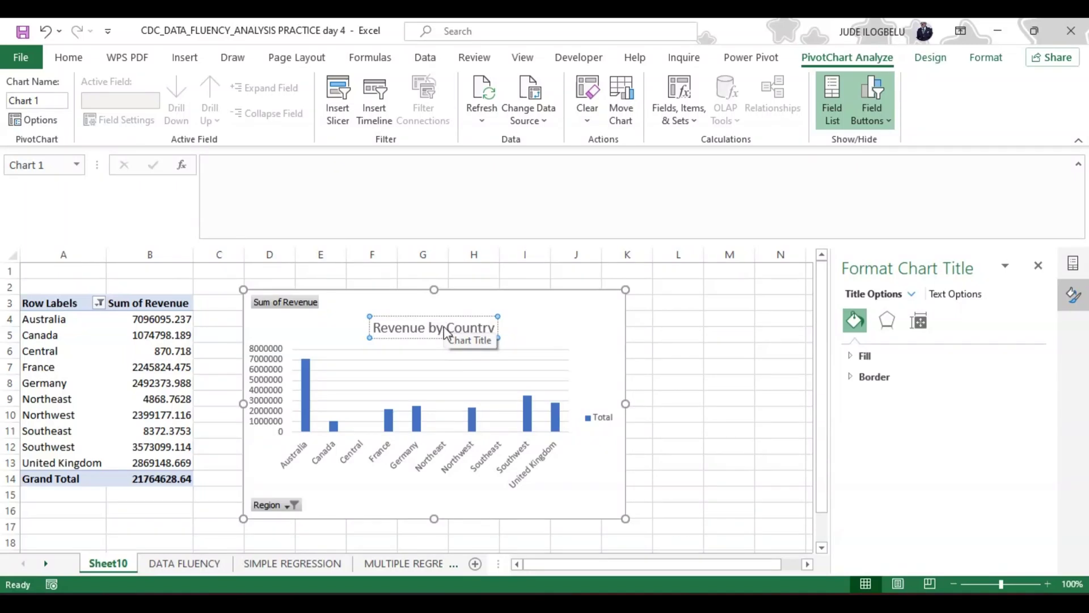
Step: Format the whole chart title in bold with a red font color
key(ctrl+a)
key(ctrl+b)
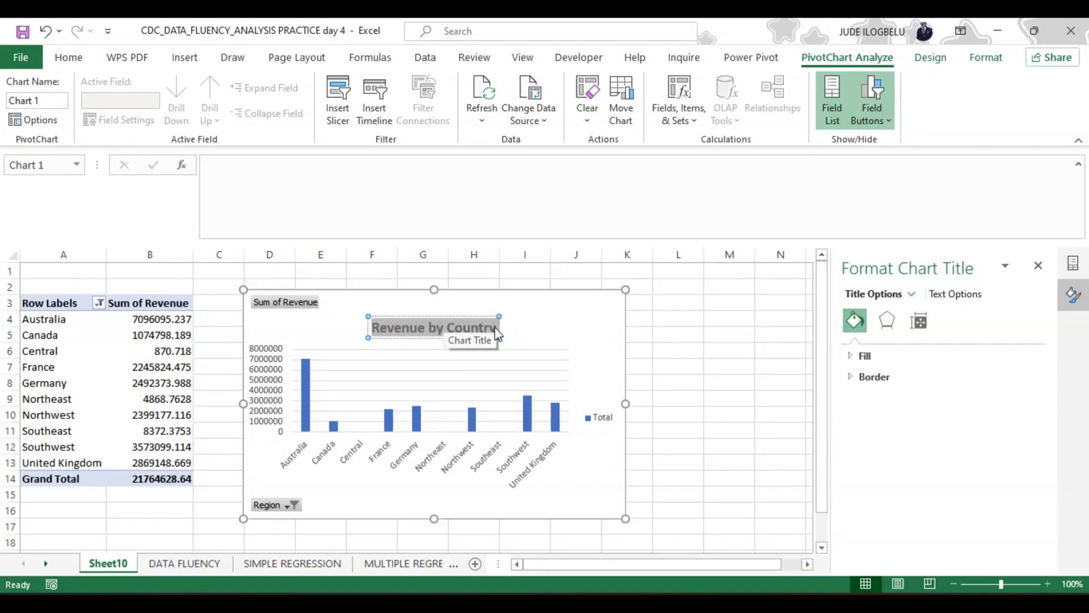
click(69, 57)
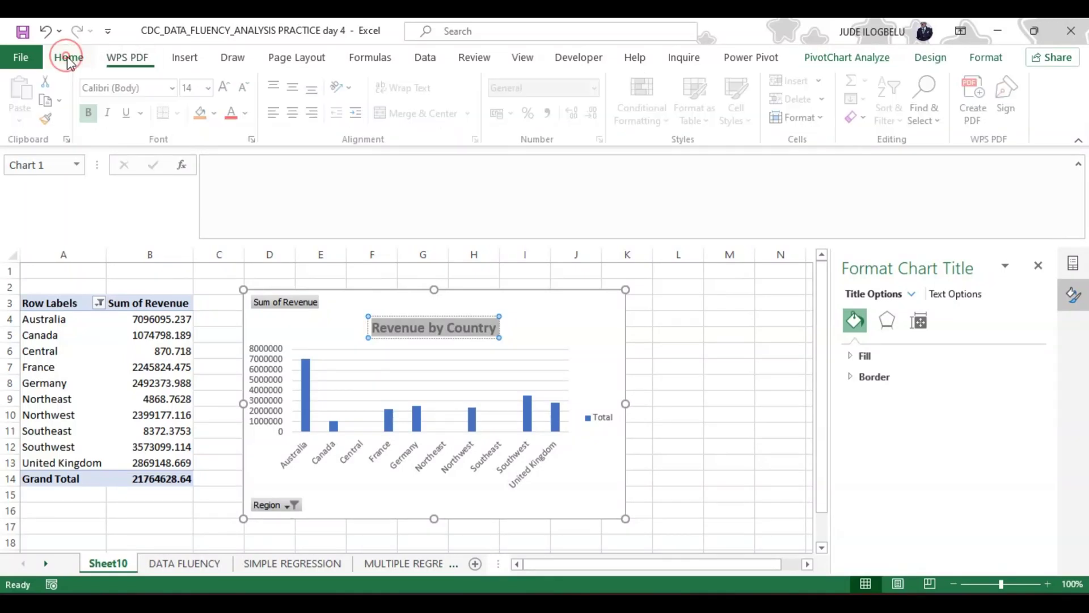
click(234, 112)
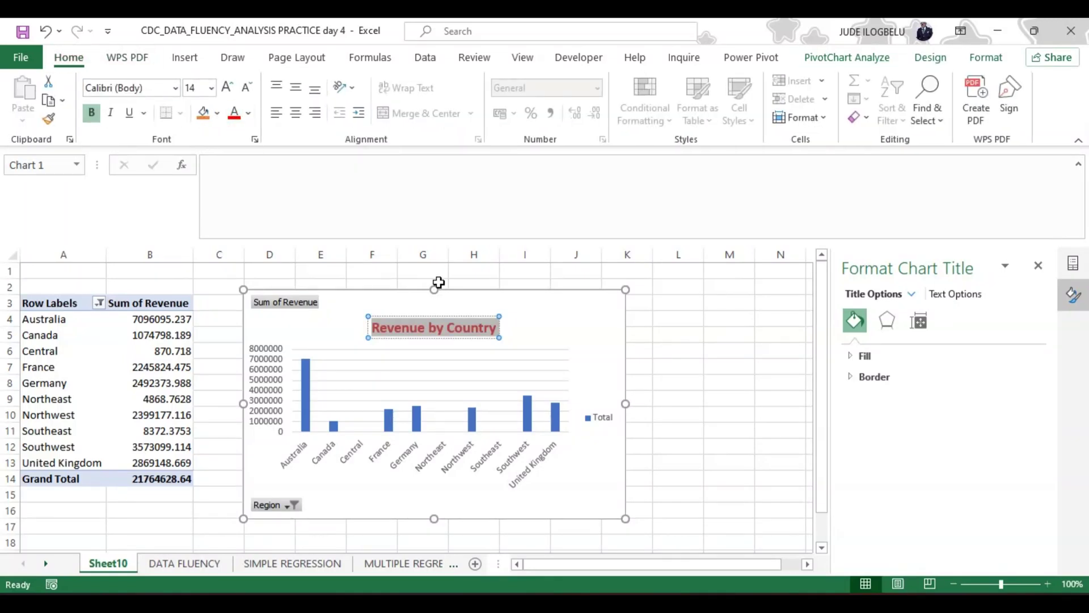
click(518, 327)
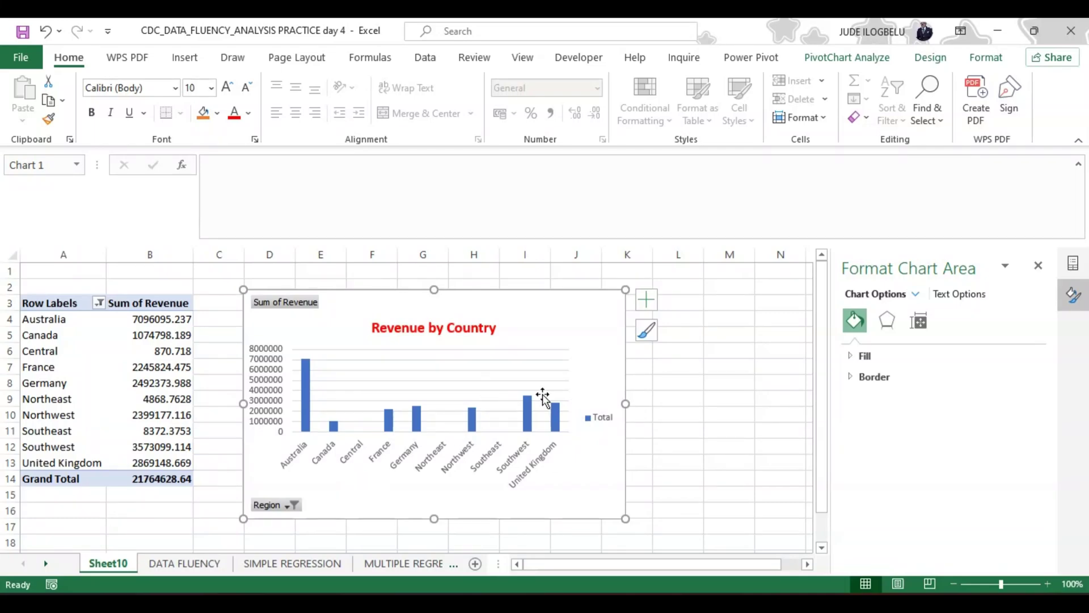
Step: Remove the axes and gridlines from the Revenue by Country chart
click(648, 299)
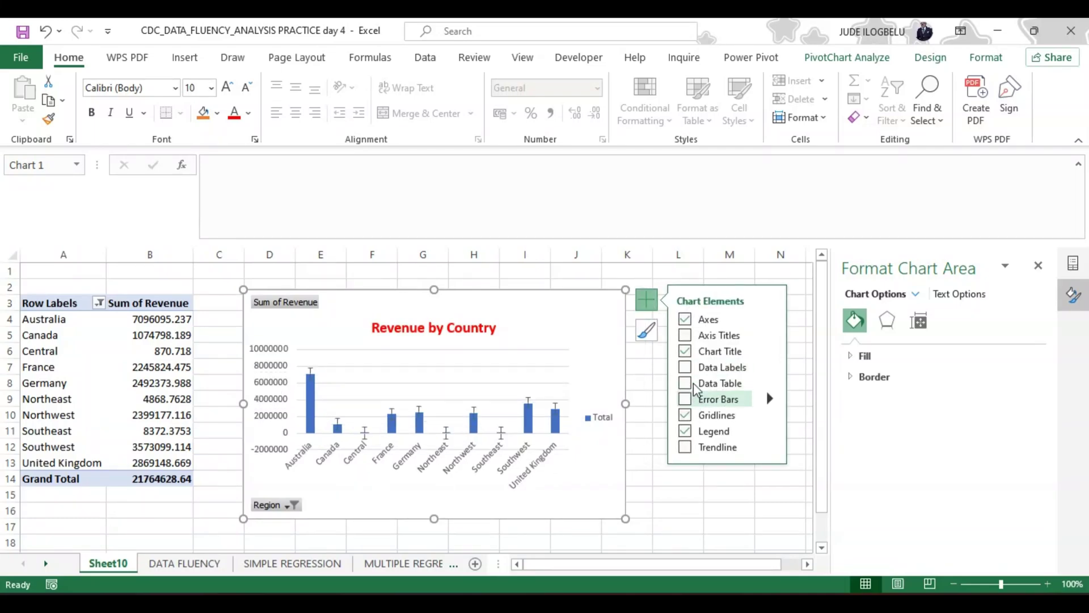
click(685, 320)
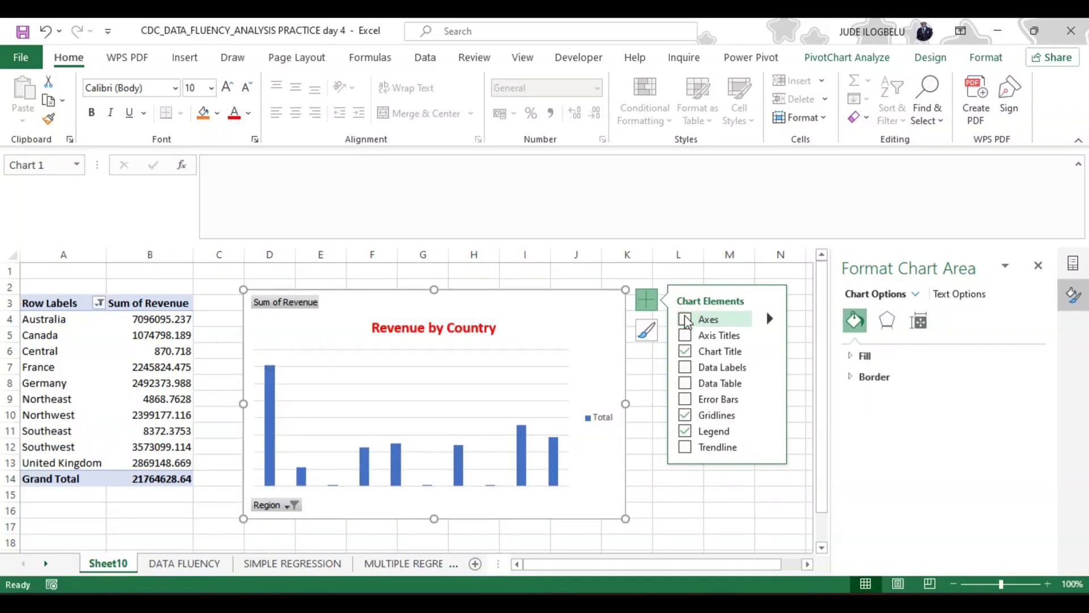
click(685, 415)
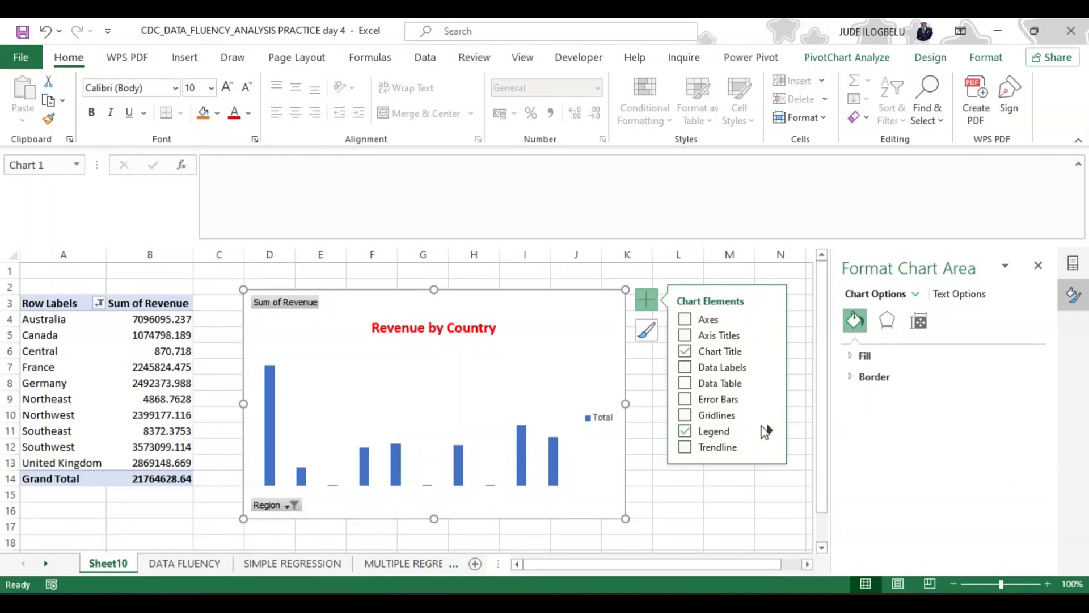
Step: Place the chart legend at the Left position and add a trendline to the revenue columns
click(768, 429)
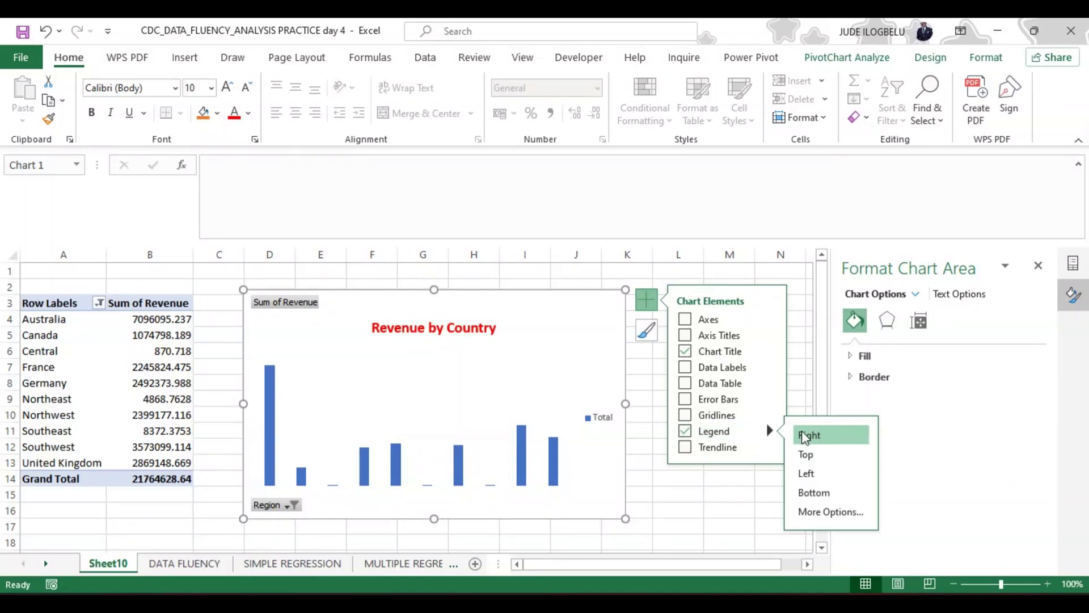
click(809, 453)
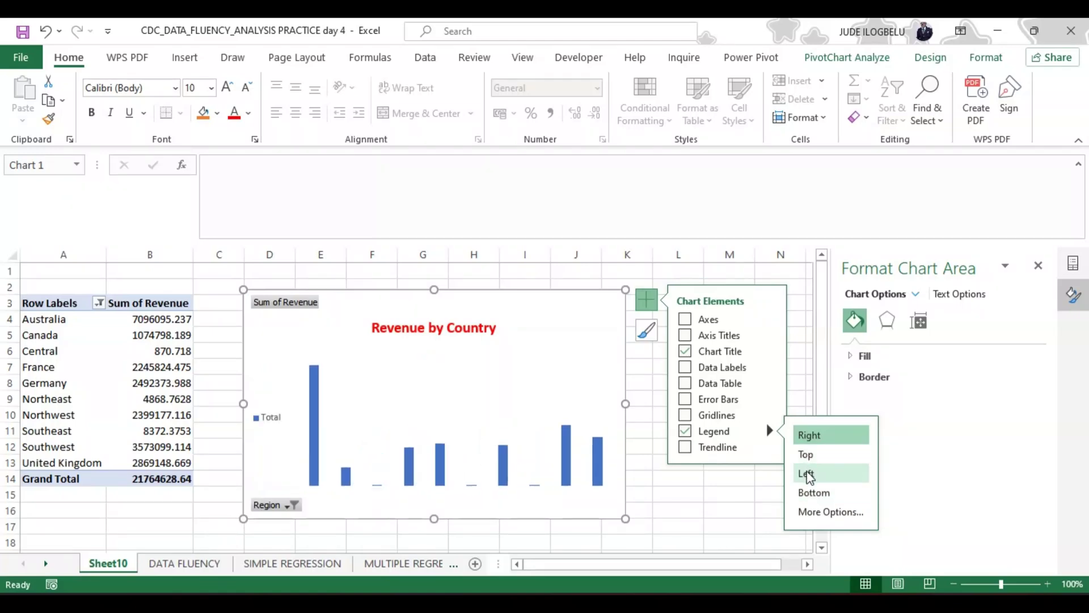
click(808, 475)
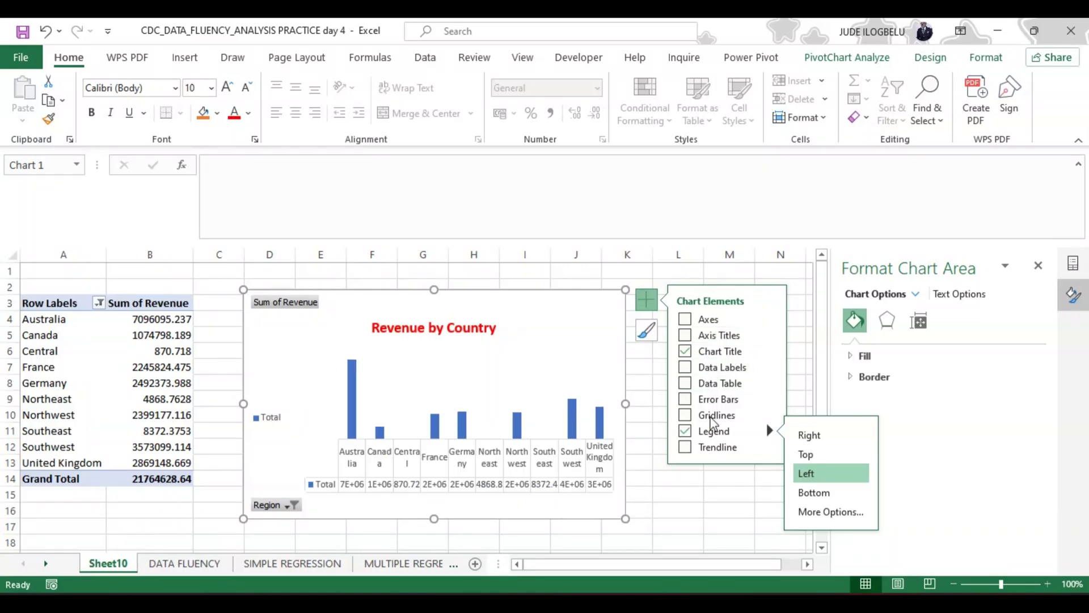
click(730, 449)
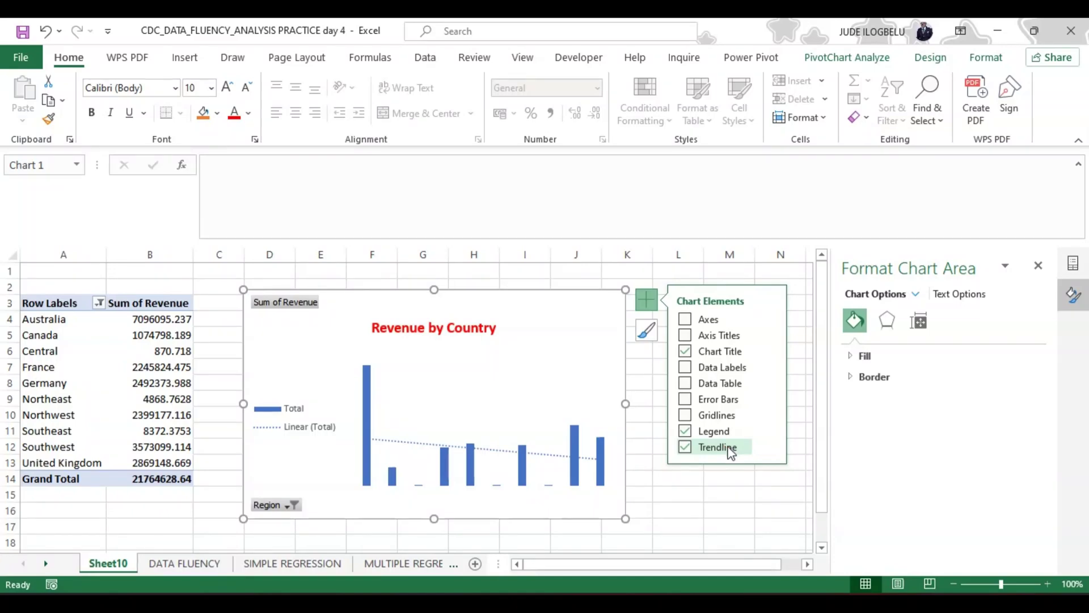
click(704, 500)
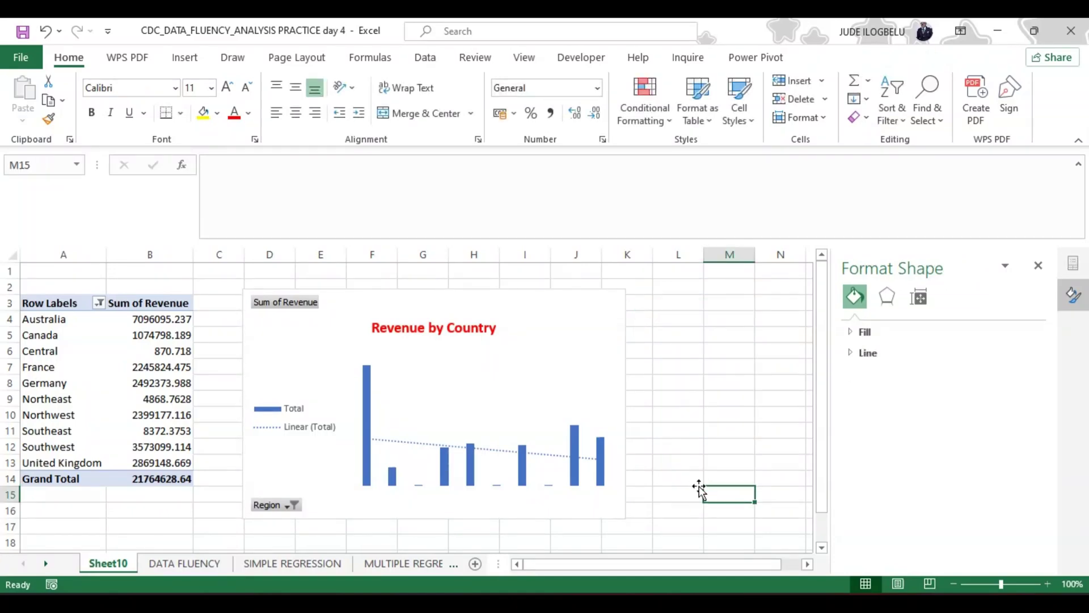
Step: Preview the available chart styles on the Revenue by Country chart
click(588, 390)
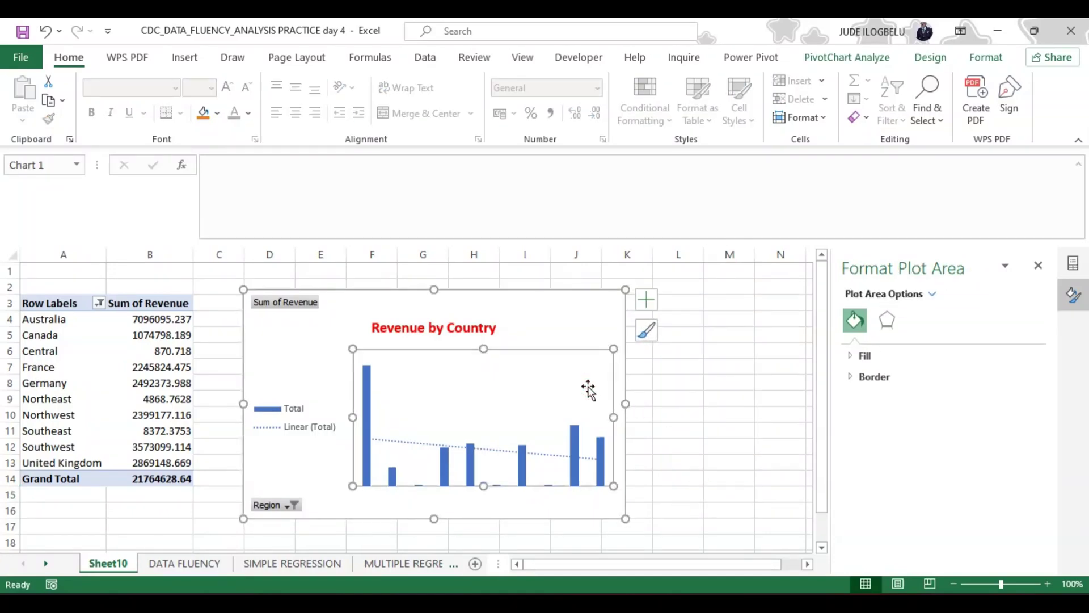
click(647, 332)
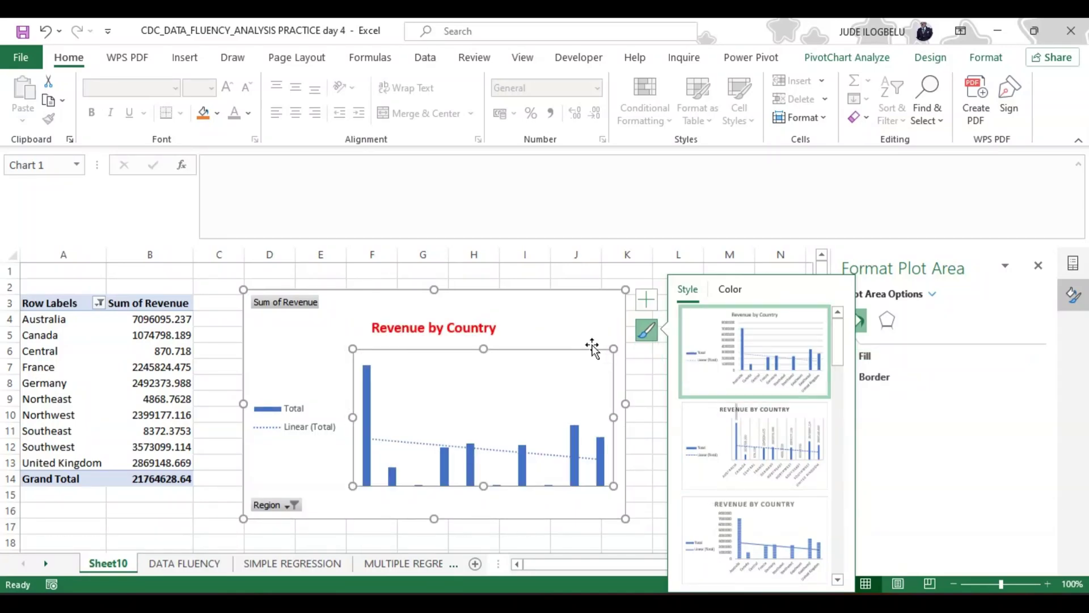
drag(836, 357, 845, 462)
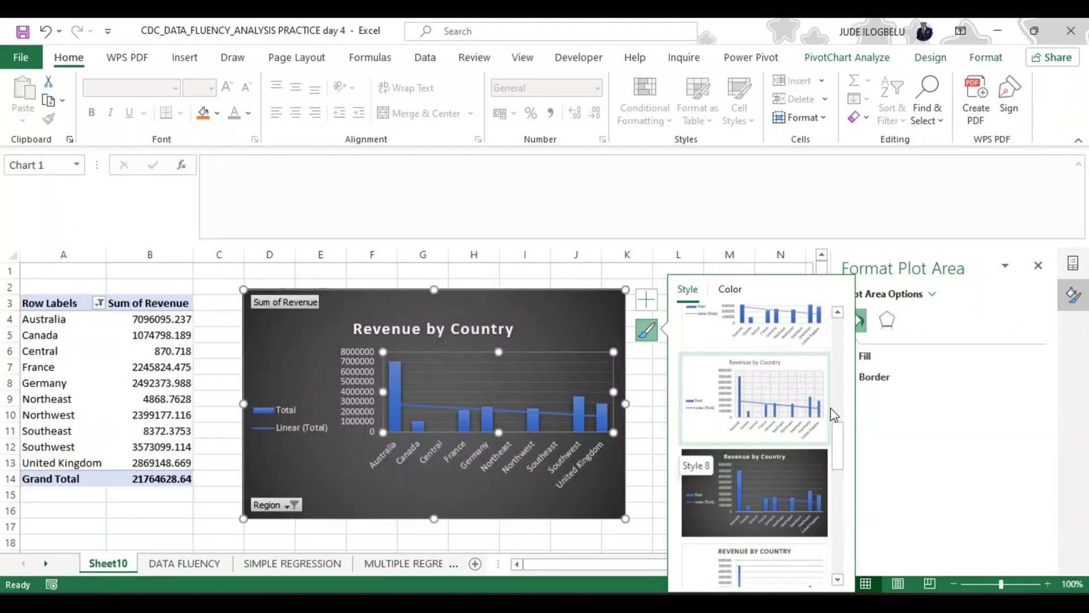
drag(838, 448, 838, 383)
click(754, 394)
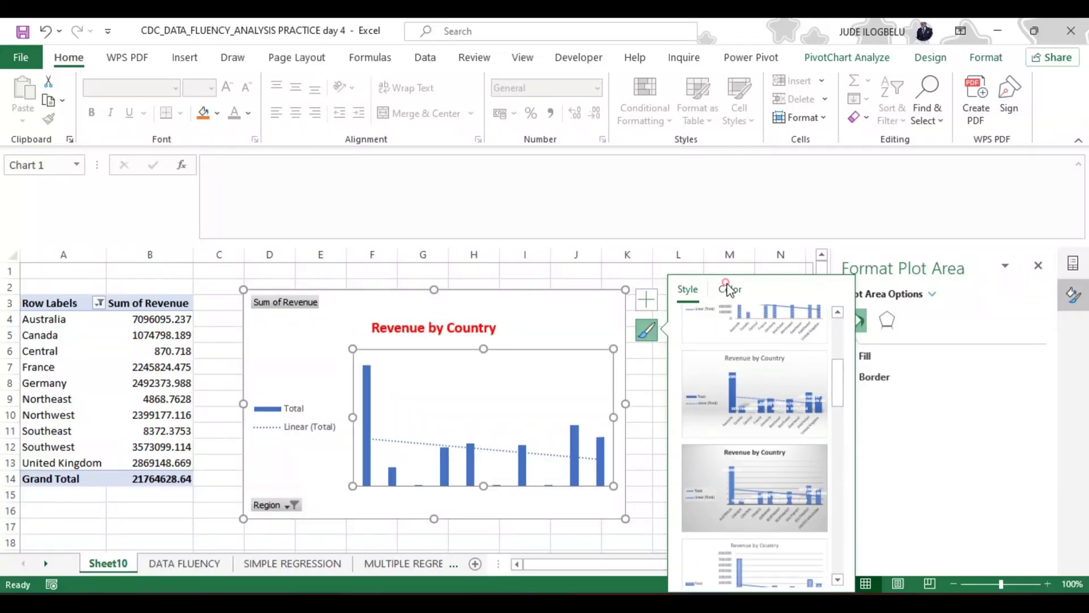
Step: Try several Colorful palettes on the chart and apply the second one, which starts with blue, gray and light blue
click(730, 290)
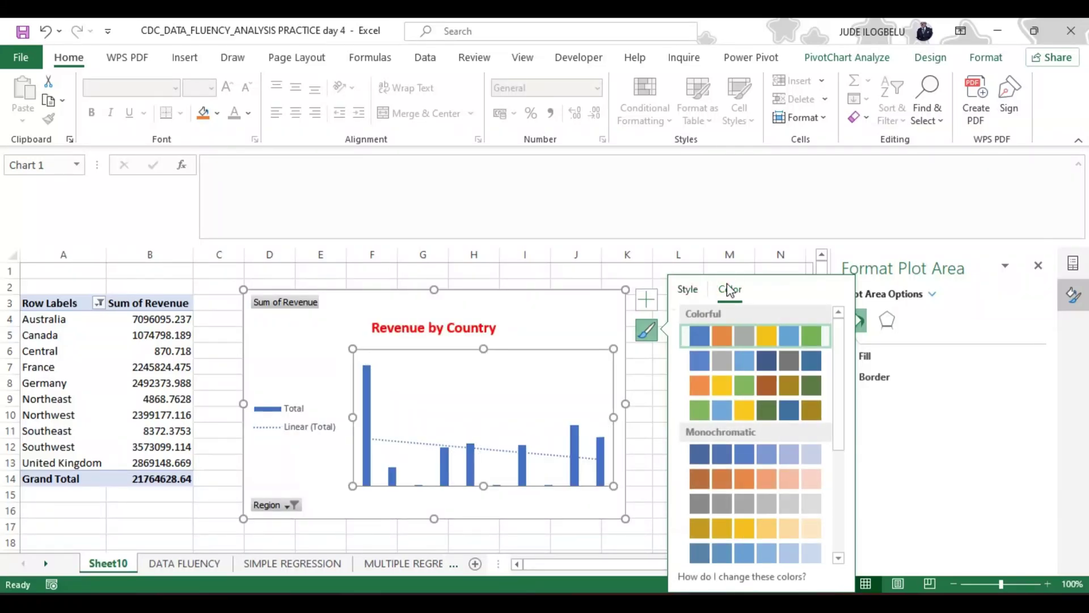
click(720, 411)
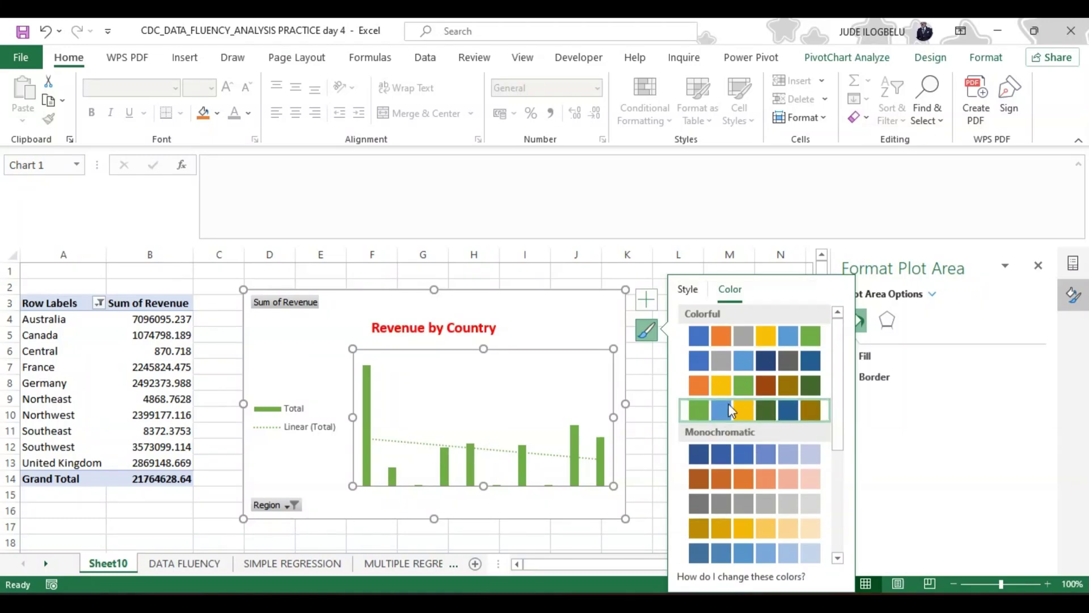
click(696, 336)
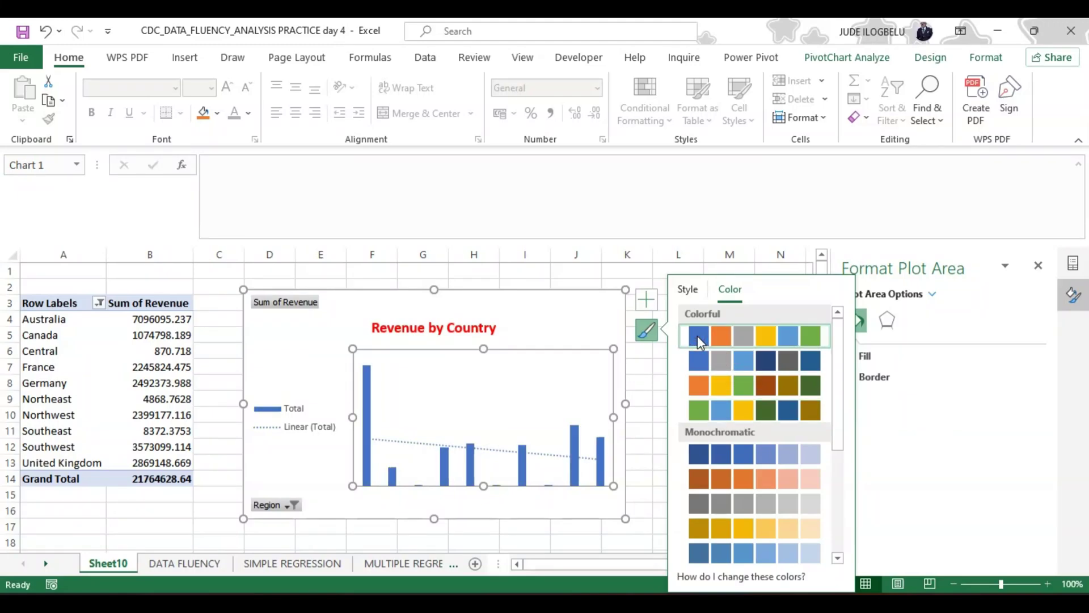
click(740, 361)
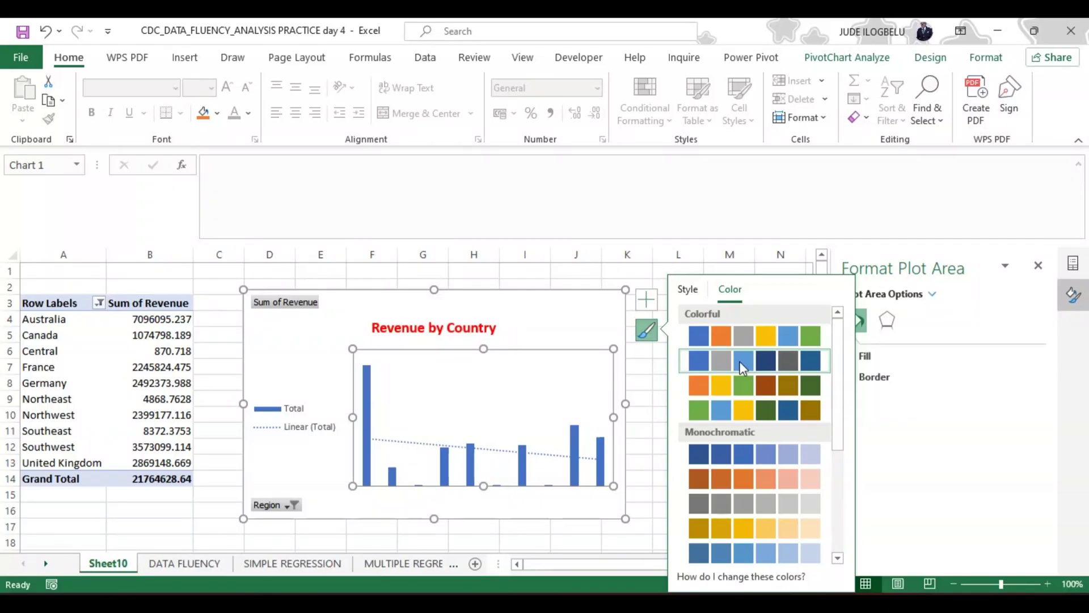
click(651, 384)
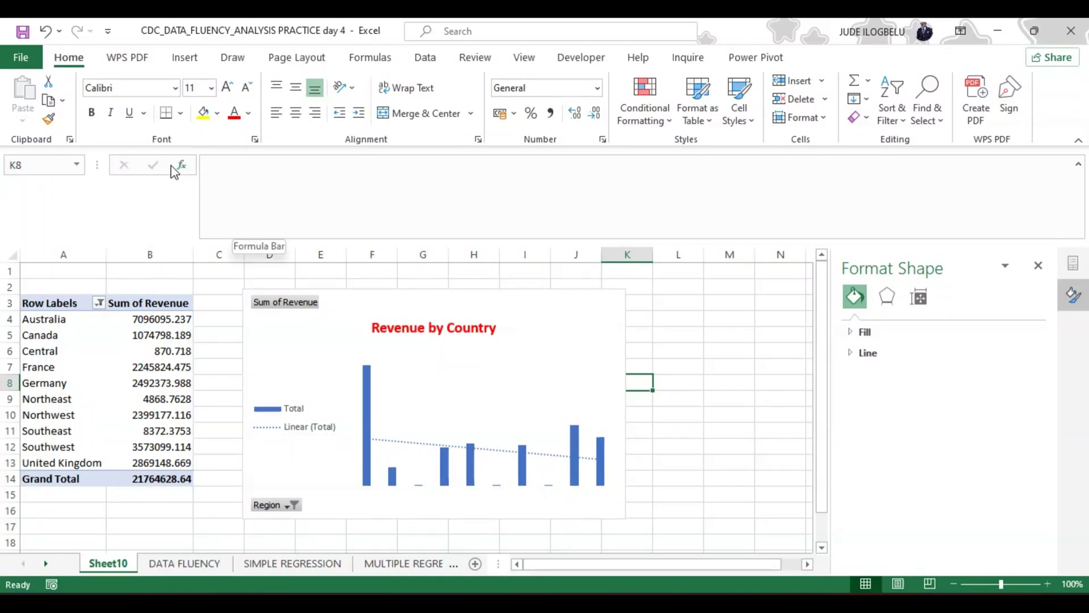
Step: Rename the pivot table's Row Labels header in cell A3 to Country
double_click(76, 299)
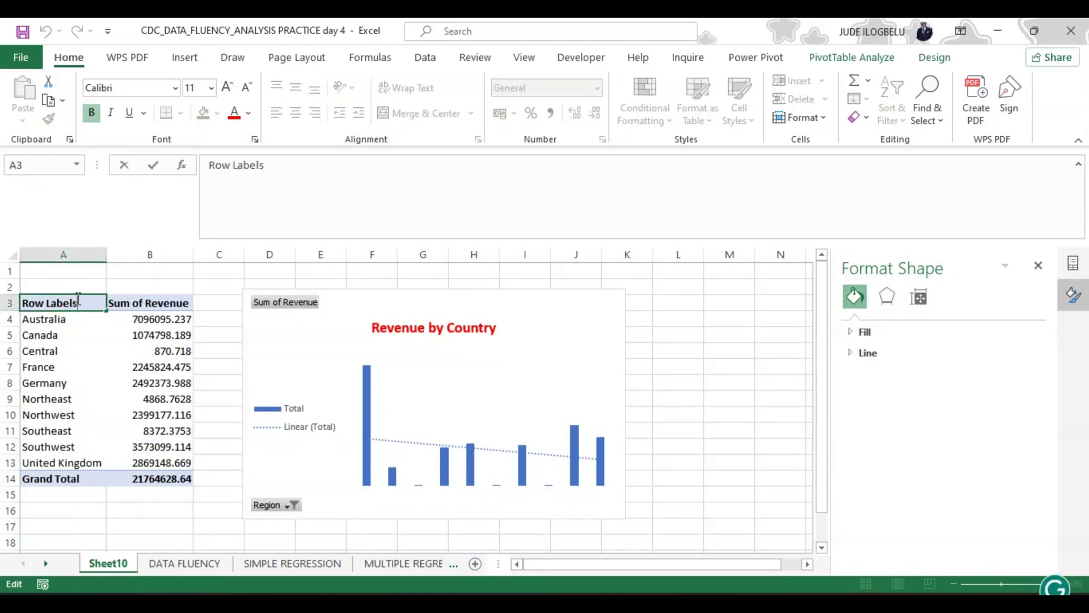
key(BackSpace)
key(BackSpace)
key(BackSpace)
key(BackSpace)
key(BackSpace)
key(BackSpace)
key(BackSpace)
key(BackSpace)
key(BackSpace)
key(BackSpace)
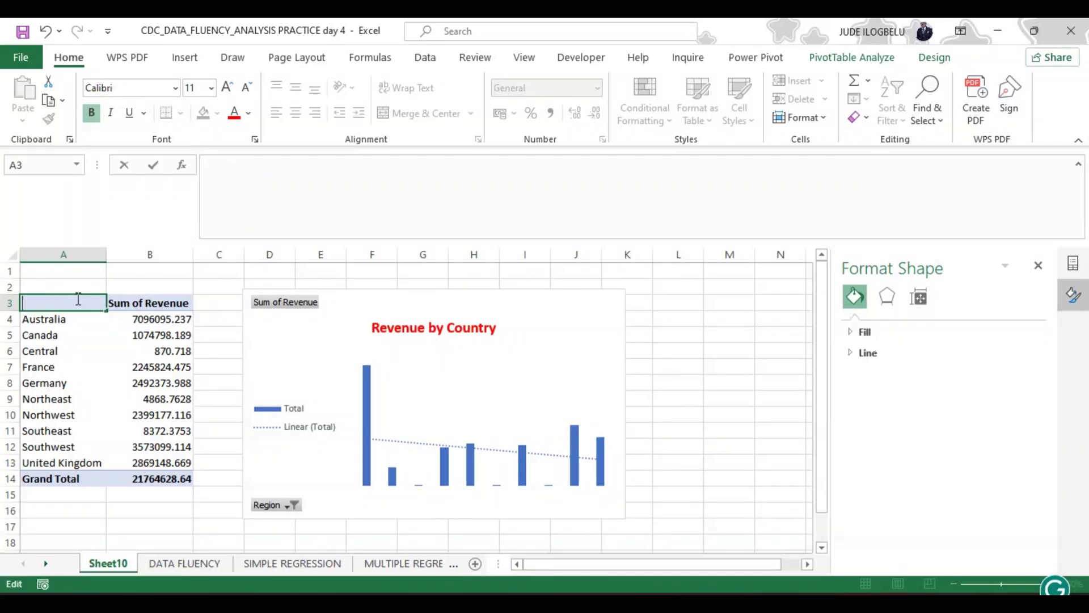
text(Country)
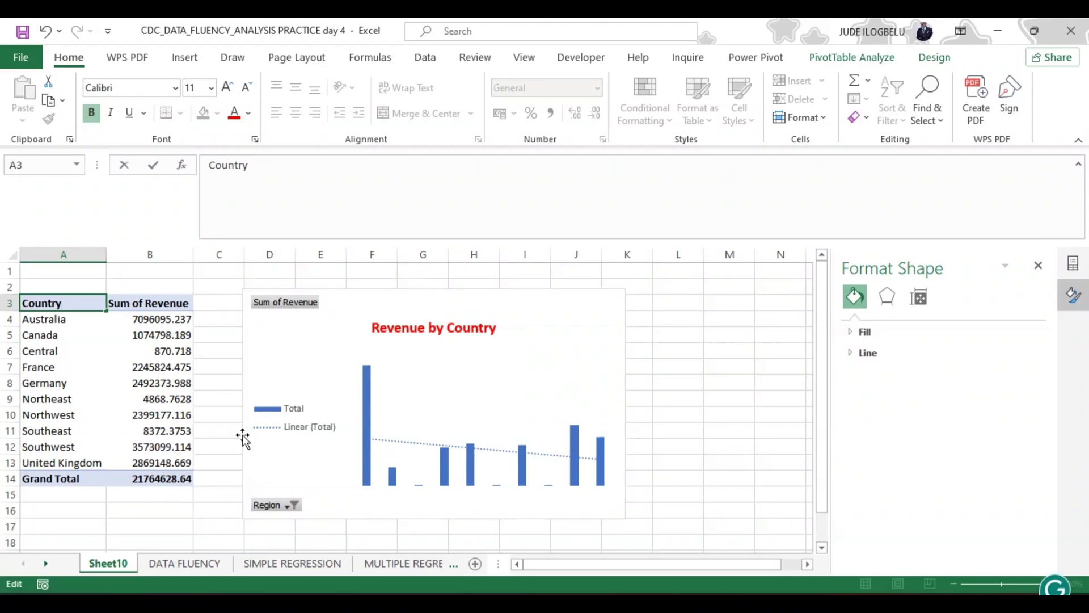
click(161, 319)
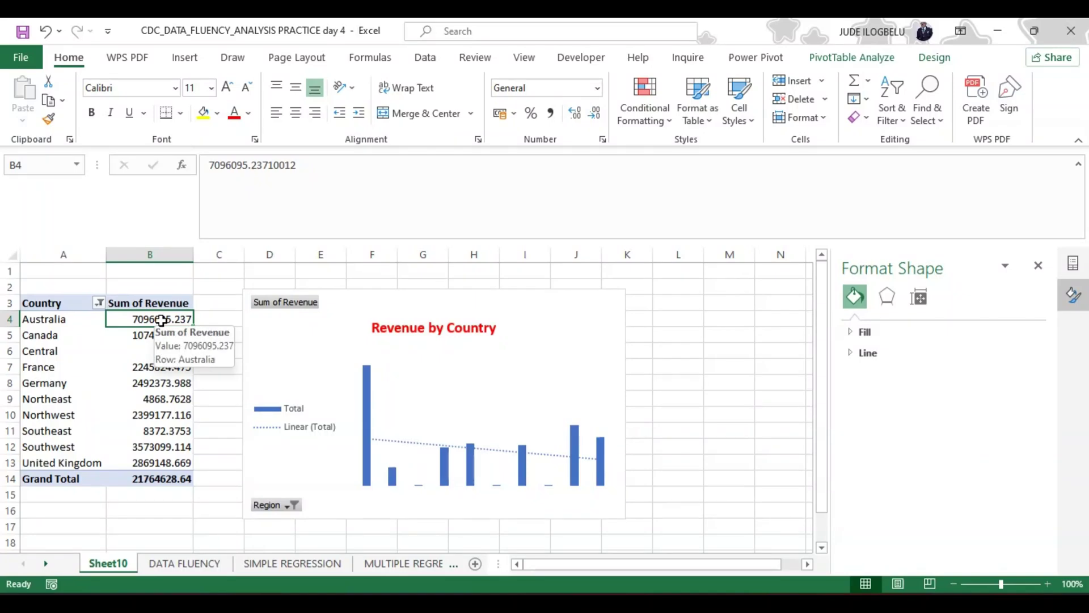
right_click(163, 323)
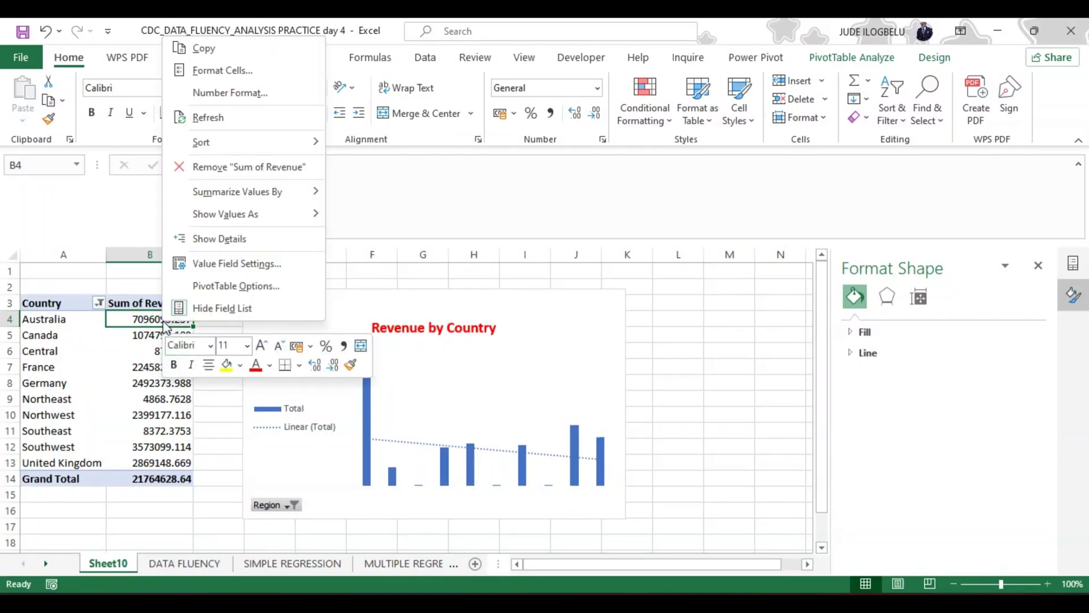
click(163, 361)
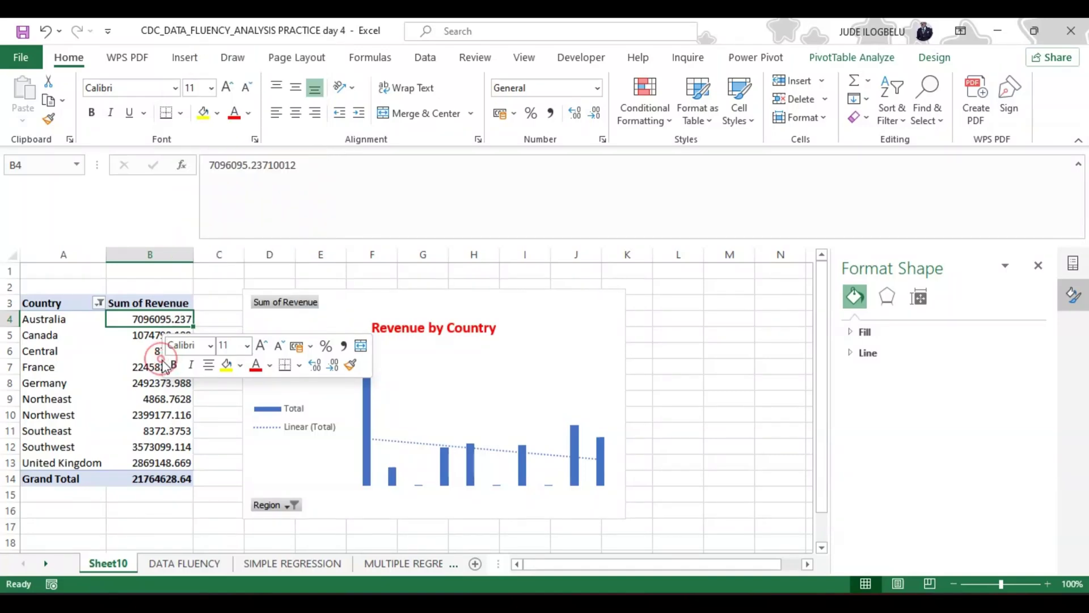
click(147, 354)
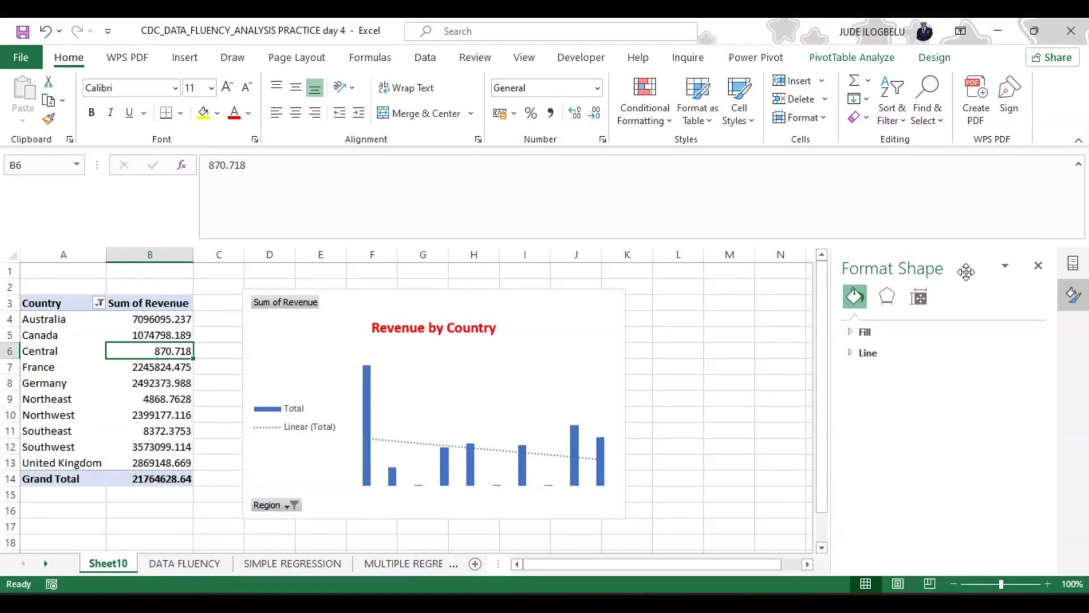
Step: Close the Format Shape pane and move the Revenue by Country chart directly beside the pivot table, starting at column C
click(1039, 264)
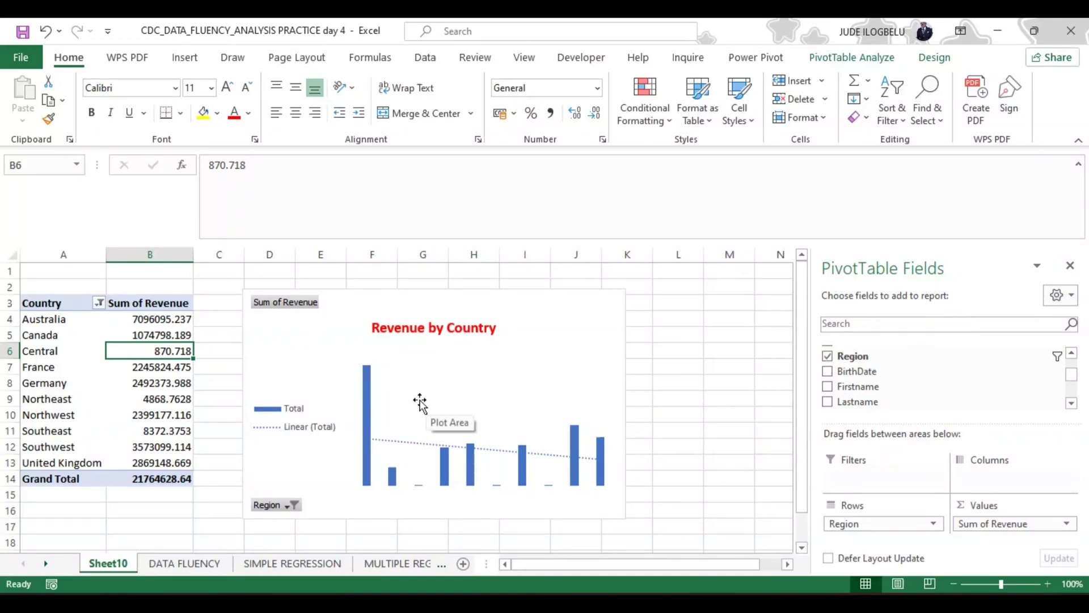
drag(273, 336, 227, 342)
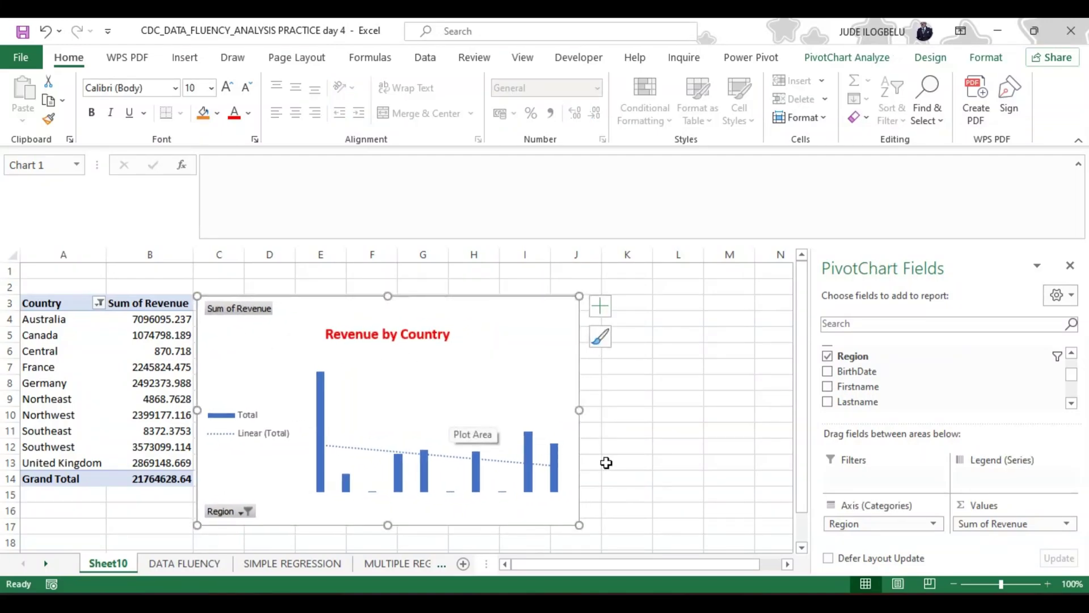
Step: Remove the trendline from the Revenue by Country chart and show its axes again
click(600, 305)
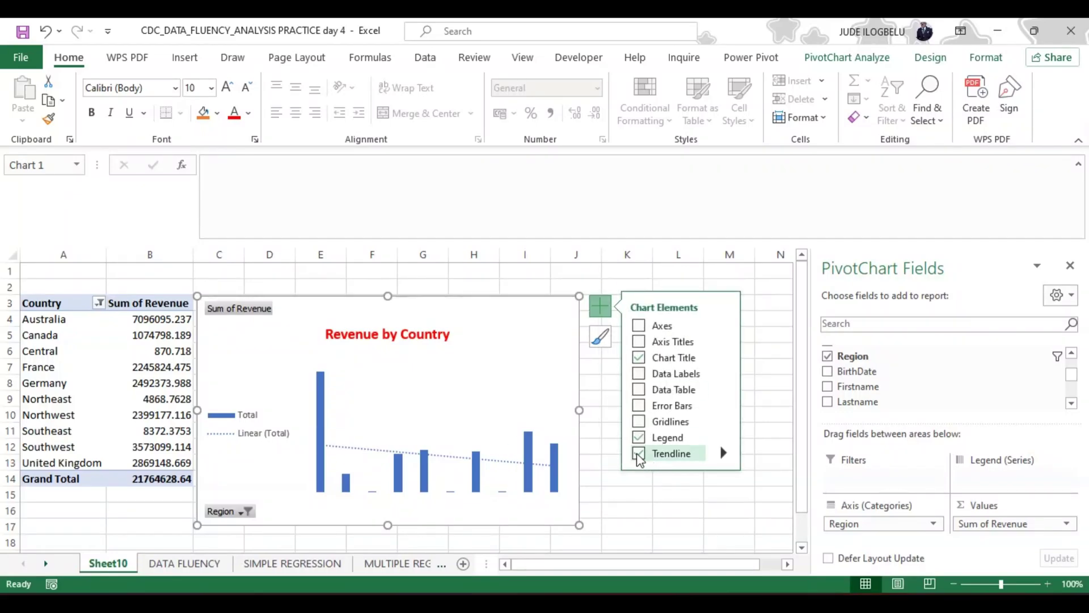
click(638, 456)
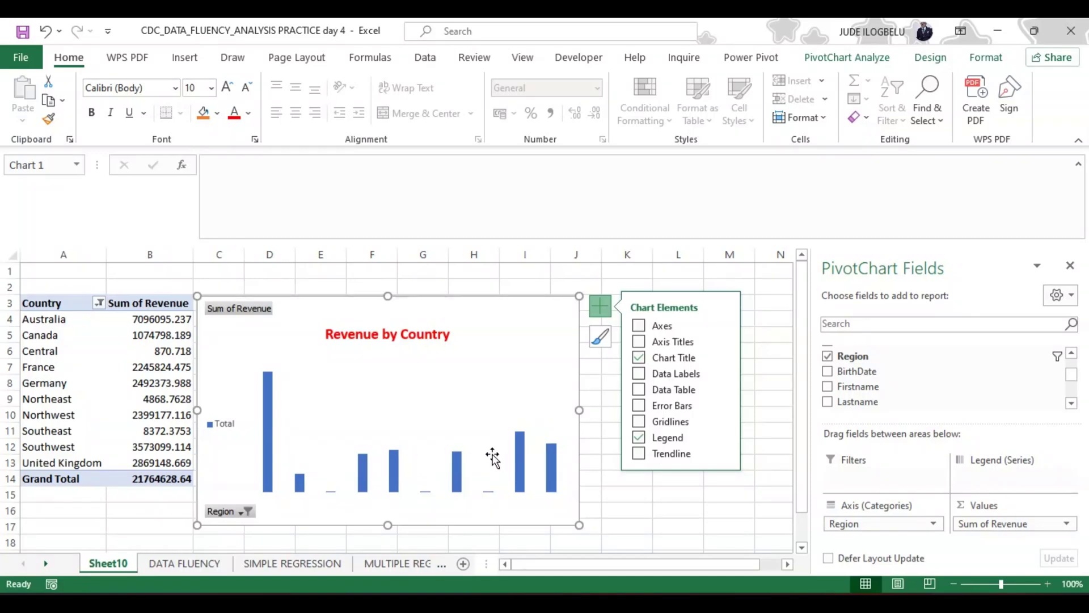
click(661, 331)
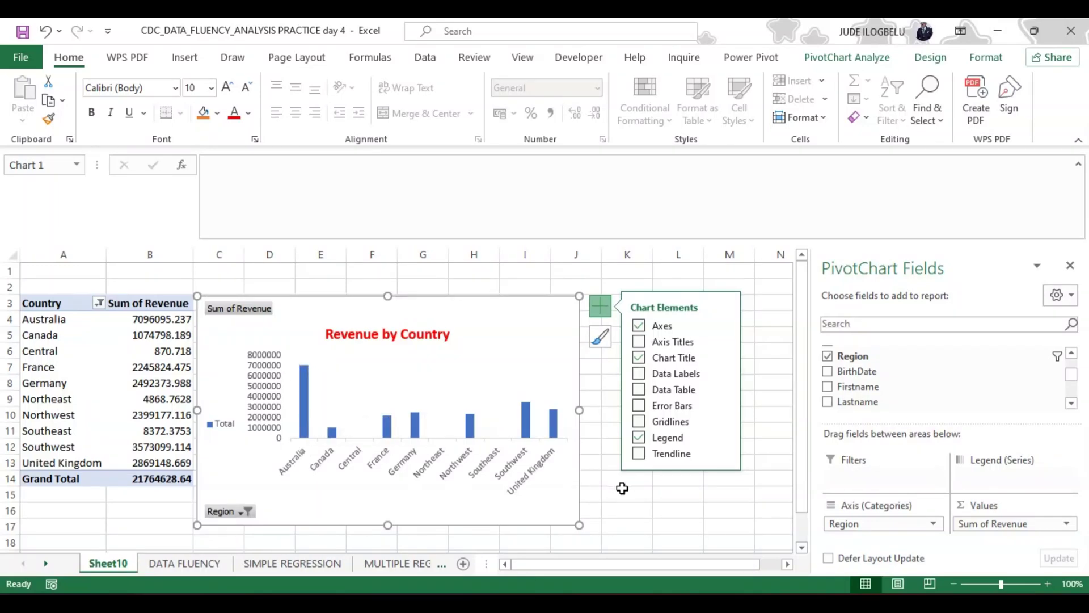
click(654, 507)
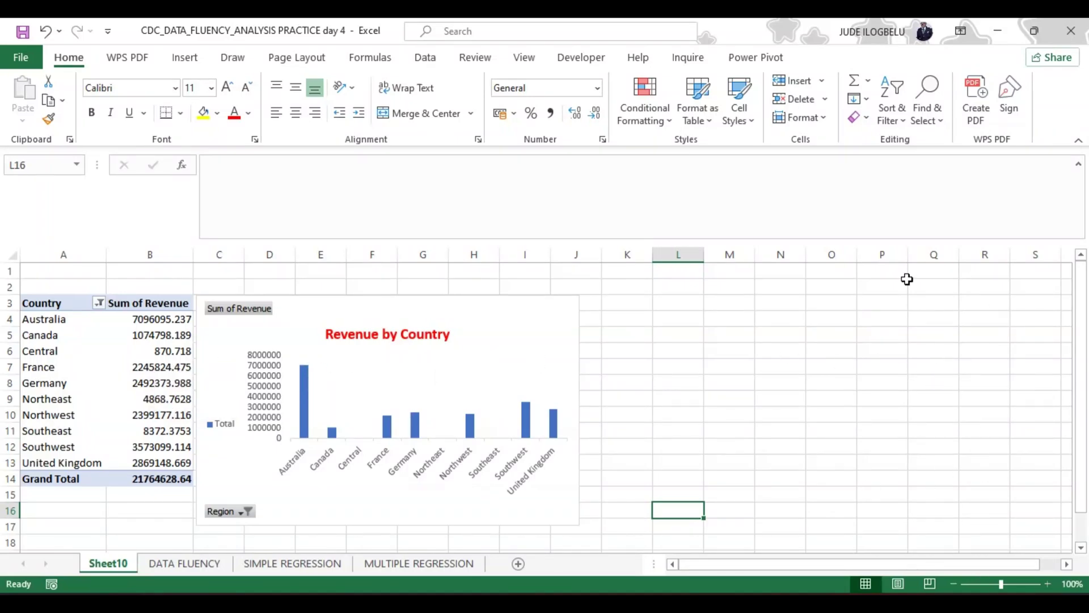
click(510, 375)
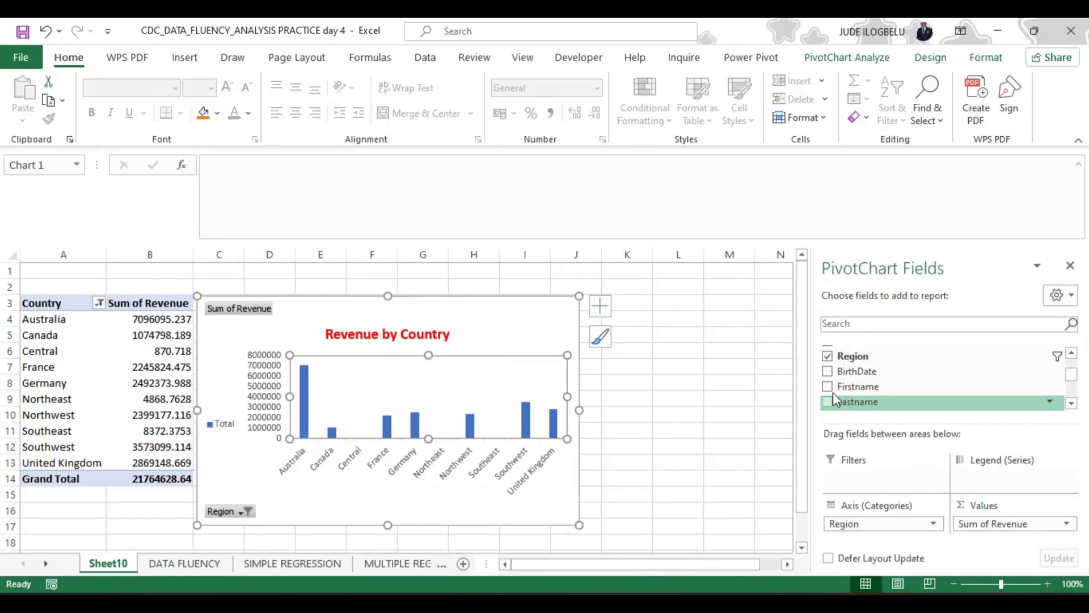
click(746, 358)
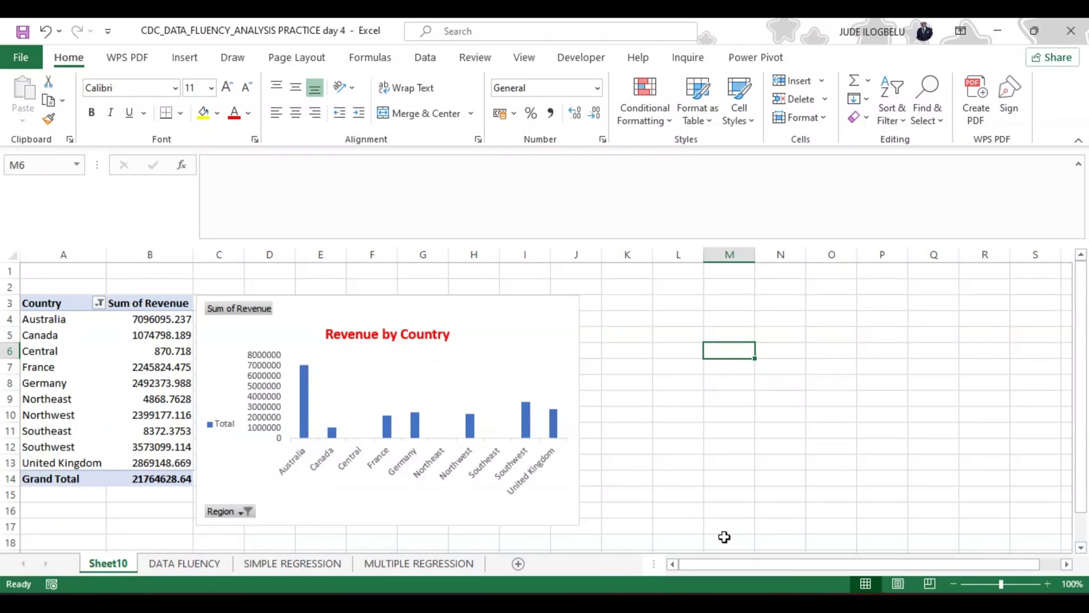
click(182, 564)
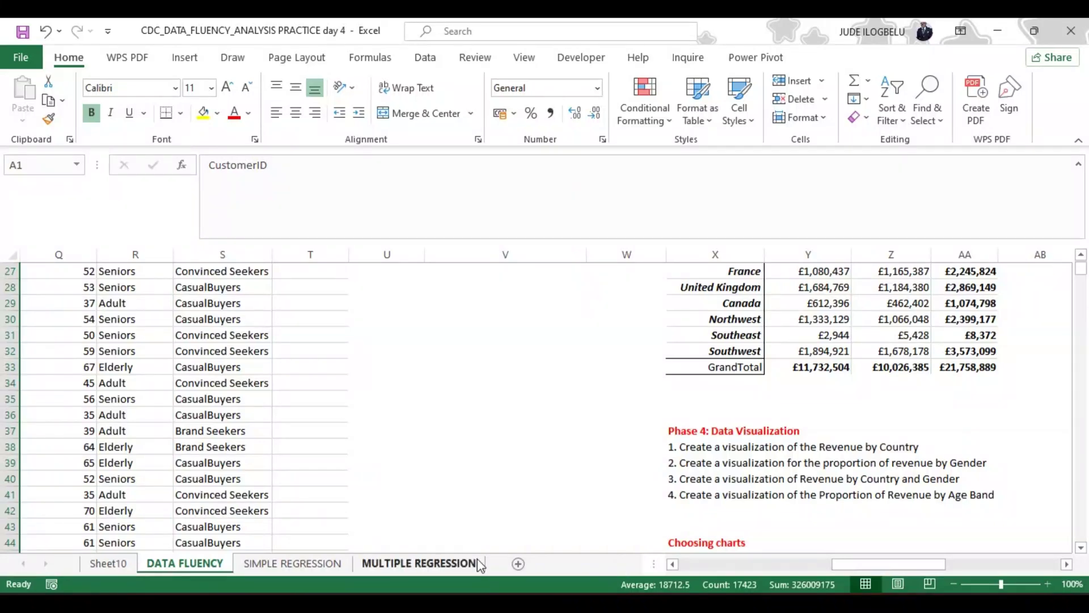
click(110, 563)
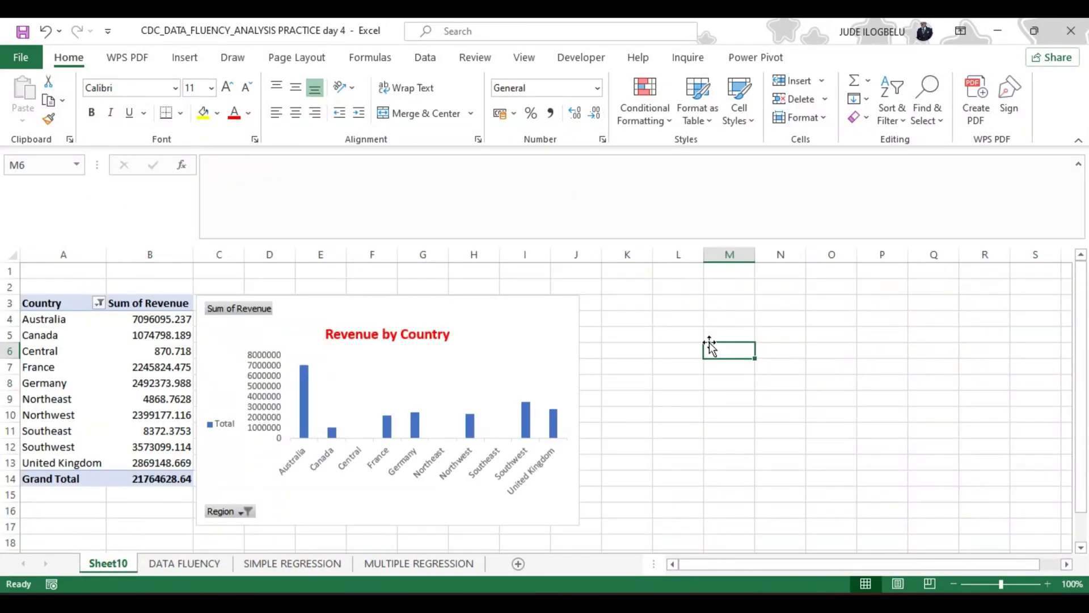
click(687, 302)
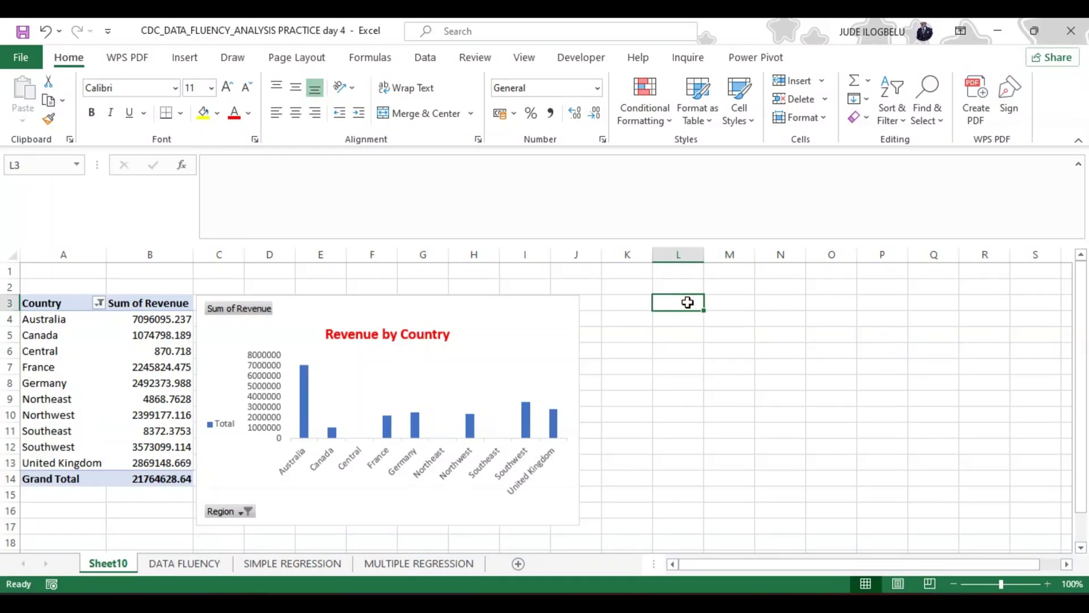
click(527, 330)
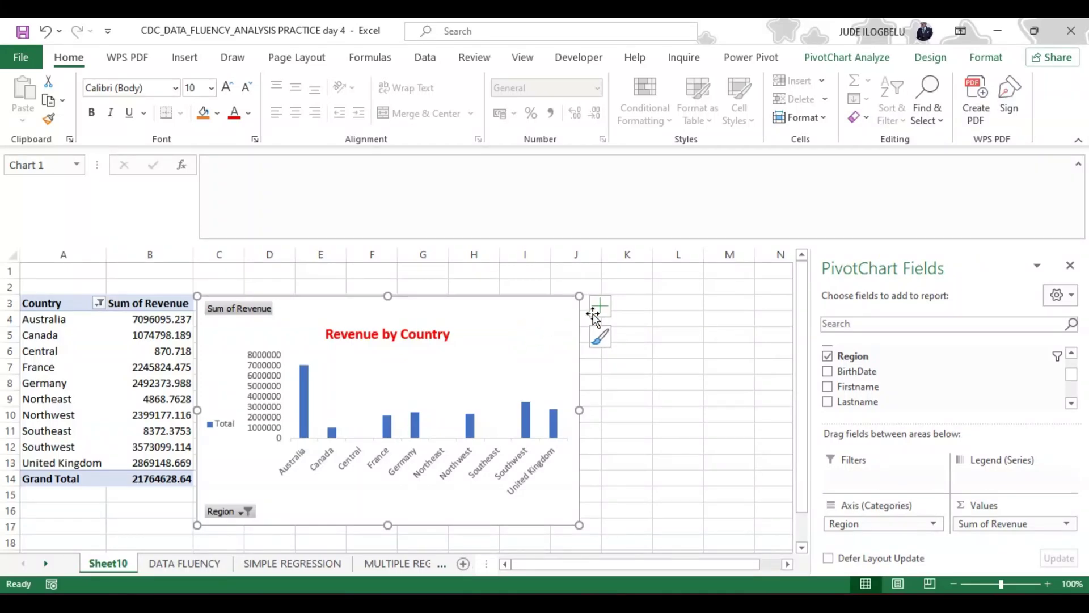
Step: Insert a PivotChart with PivotTable at cell L3 of Sheet10, using range A1:S17423 of the DATA FLUENCY sheet as source
click(663, 303)
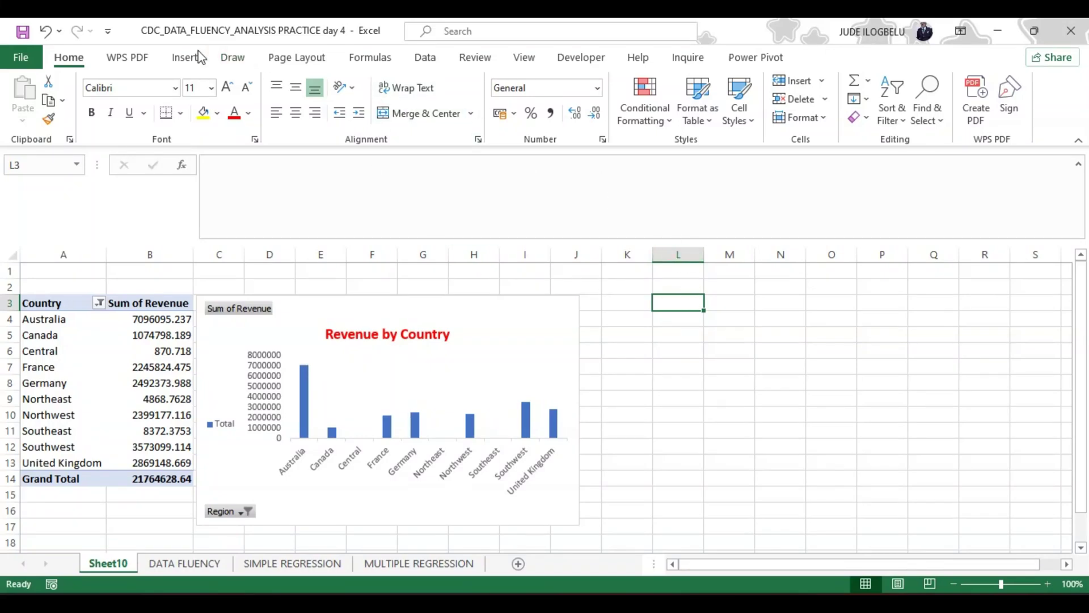
click(185, 58)
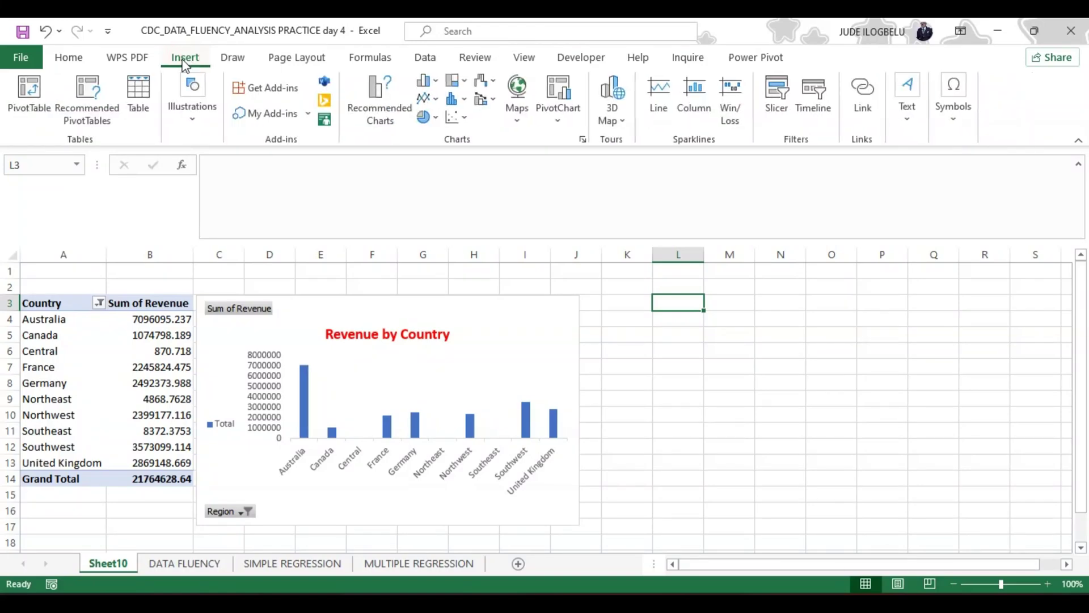
click(559, 121)
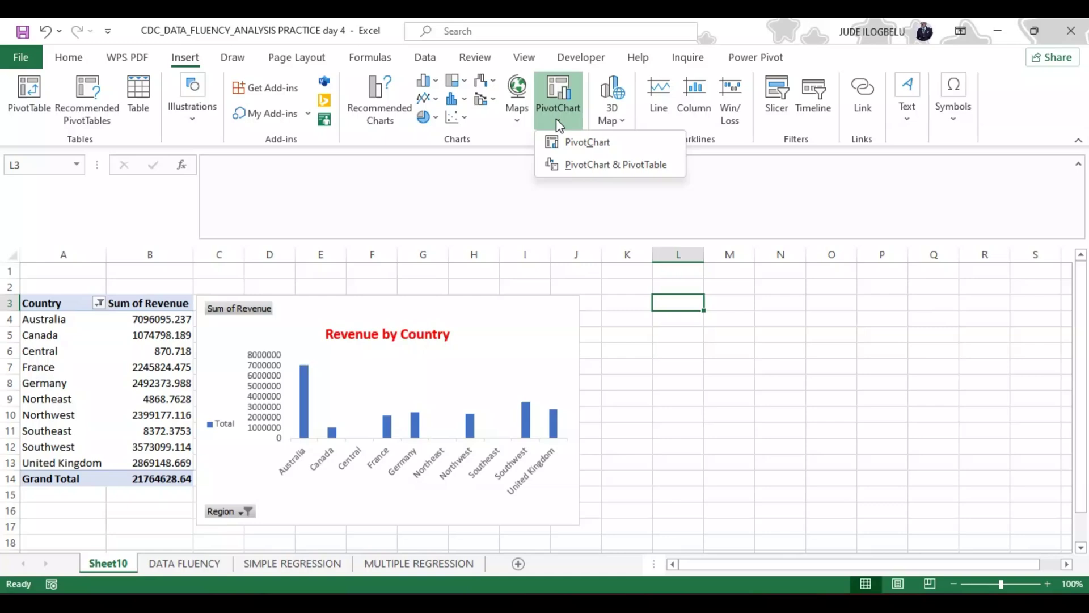
click(579, 164)
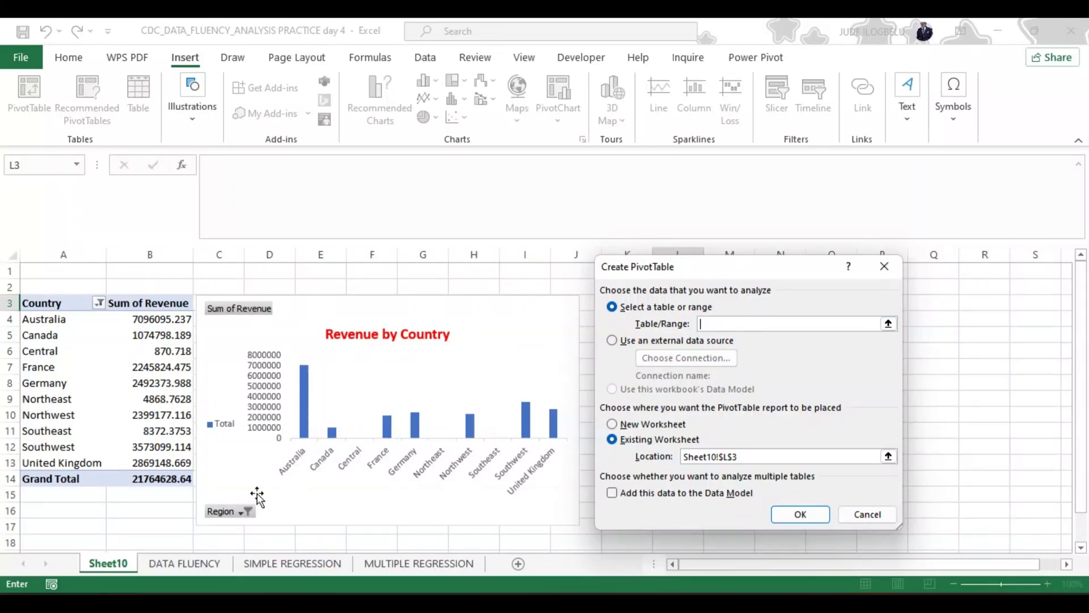
click(187, 563)
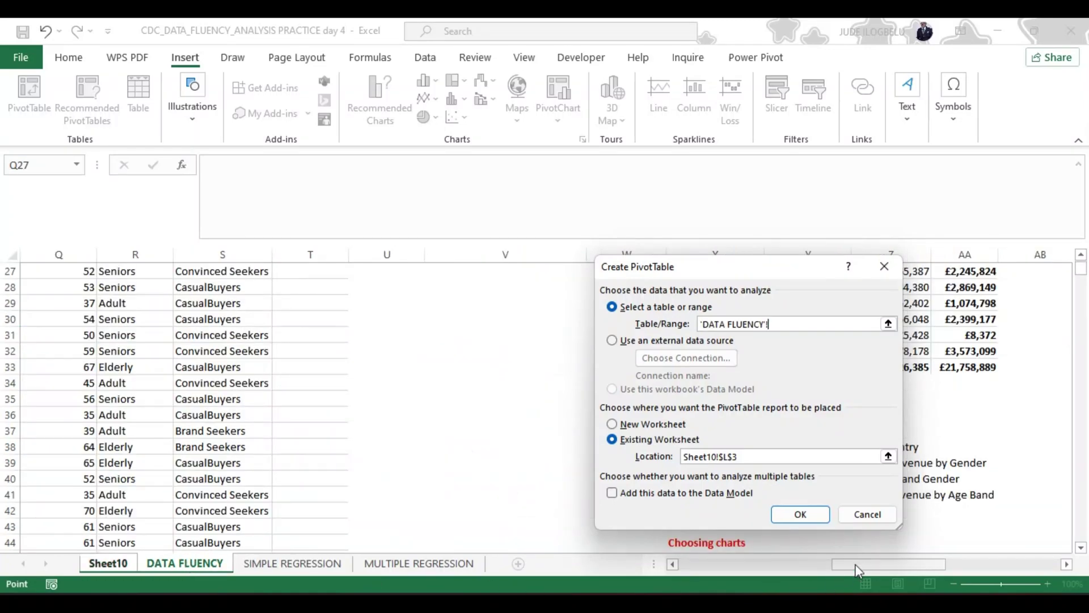
drag(836, 564, 679, 574)
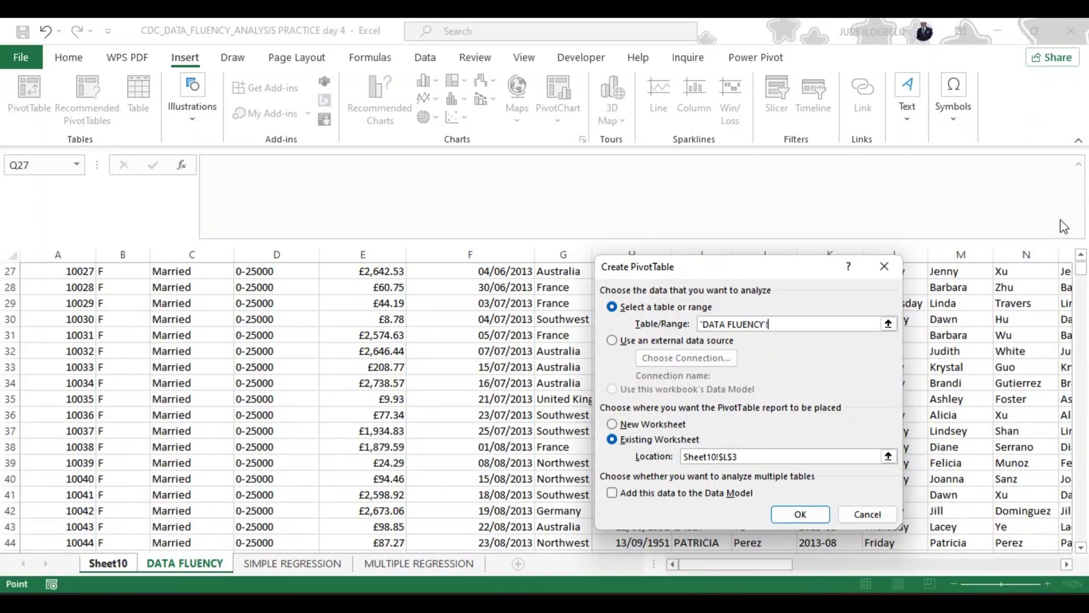
drag(1080, 272, 1081, 267)
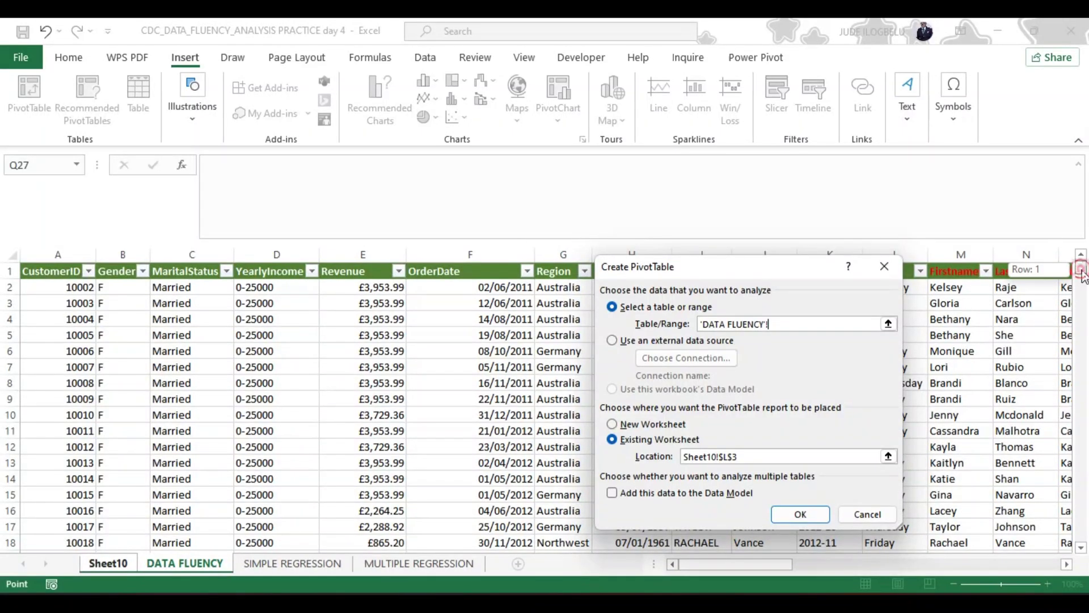
click(52, 273)
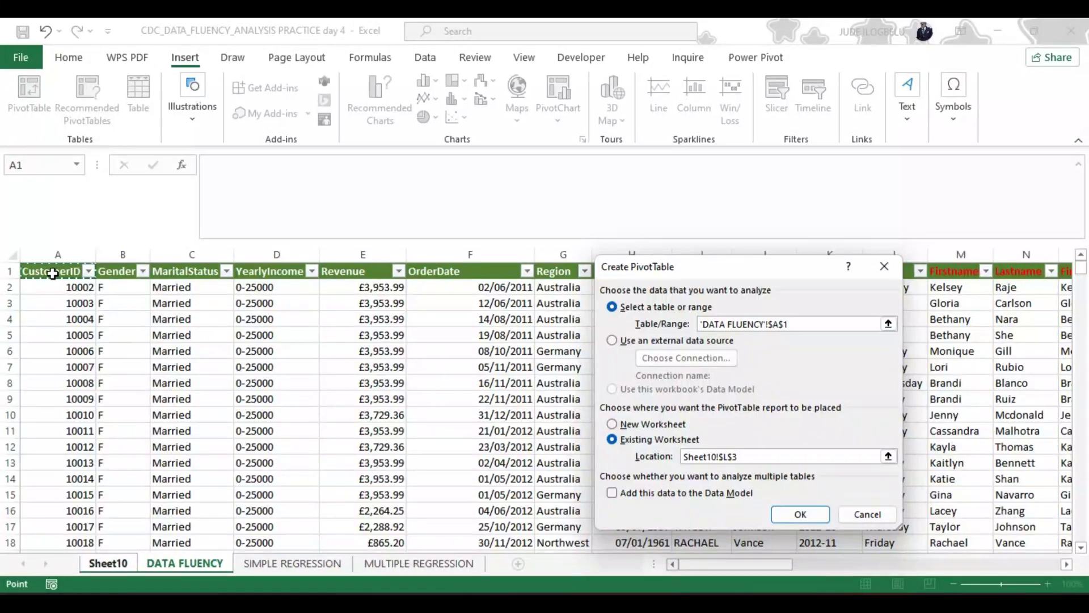
key(ctrl+shift+Down)
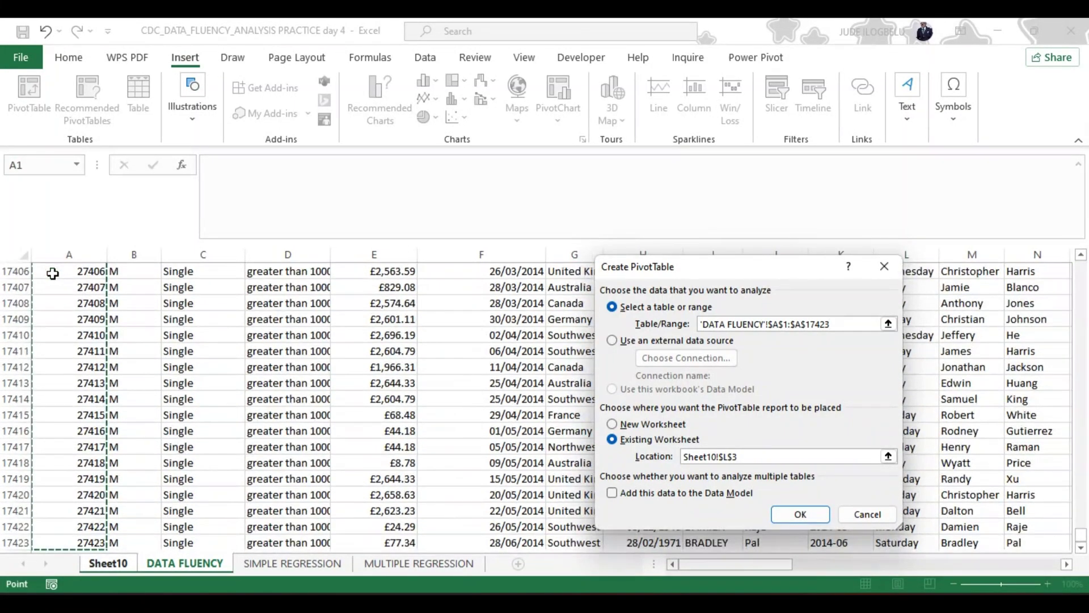
key(ctrl+shift+Right)
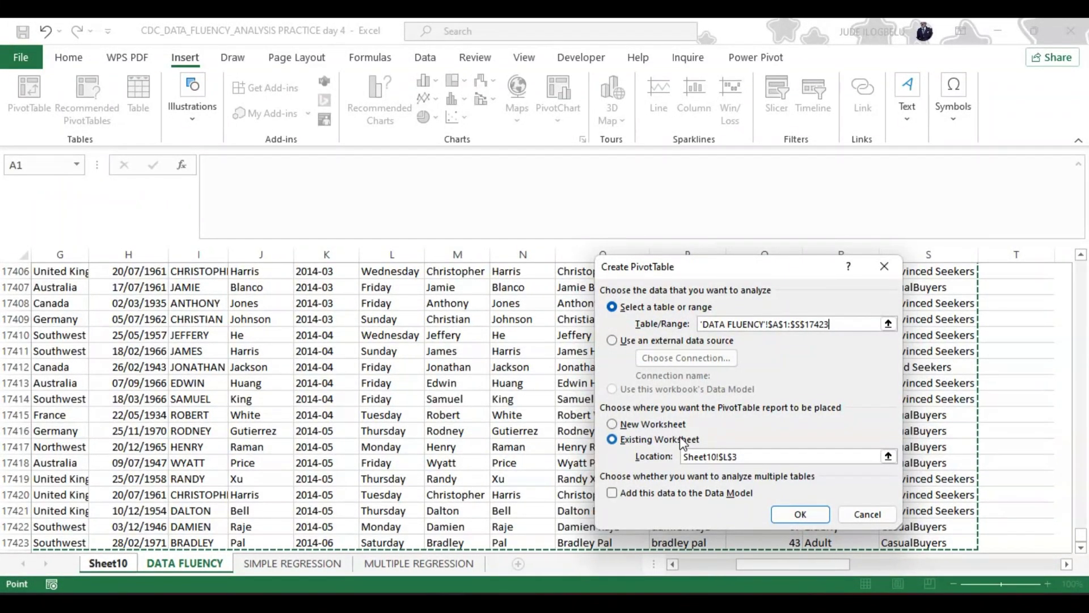
click(799, 514)
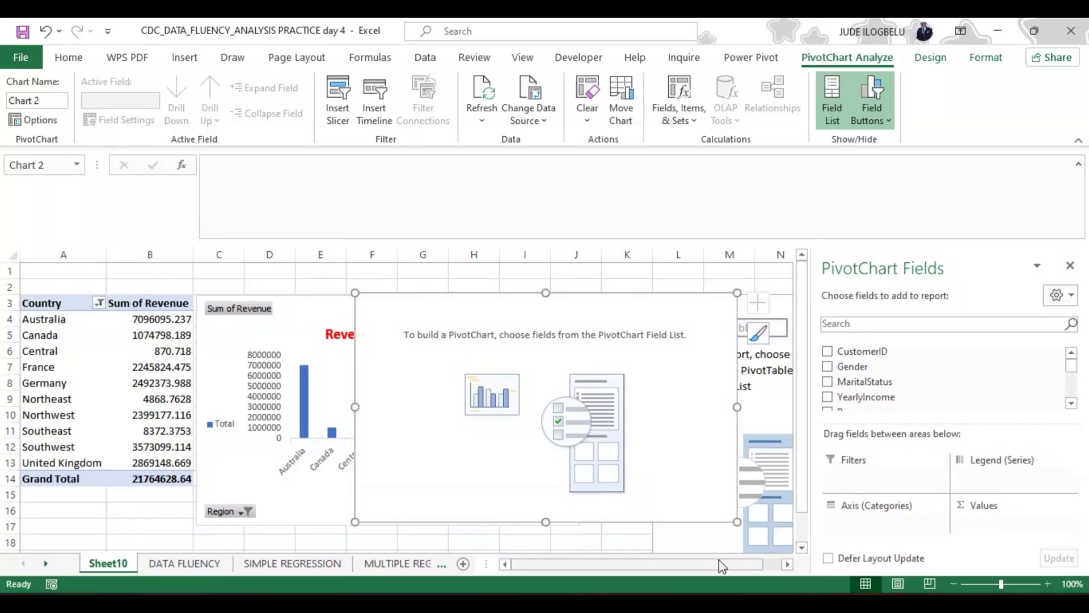
Step: Move the empty new pivot chart clear of its PivotTable placeholder, starting at about column P, row 3
drag(742, 564, 767, 566)
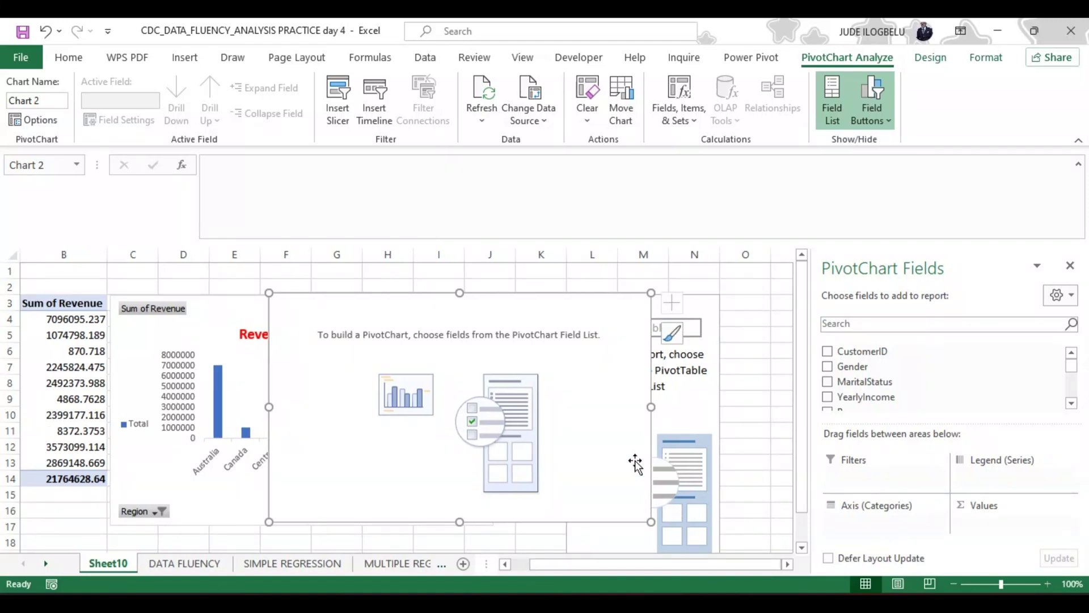
drag(373, 311, 761, 316)
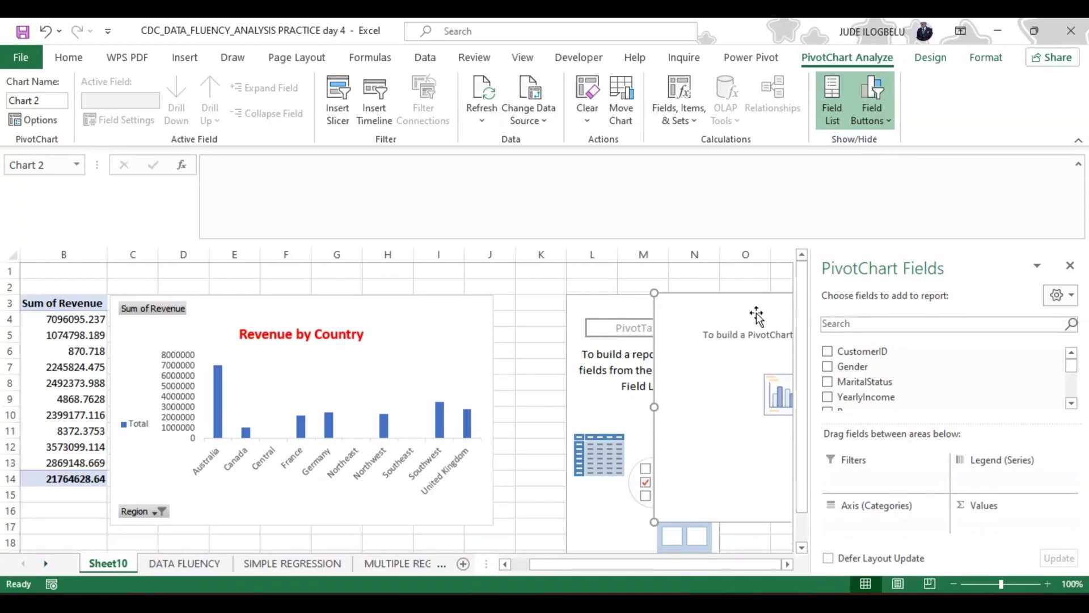
click(789, 563)
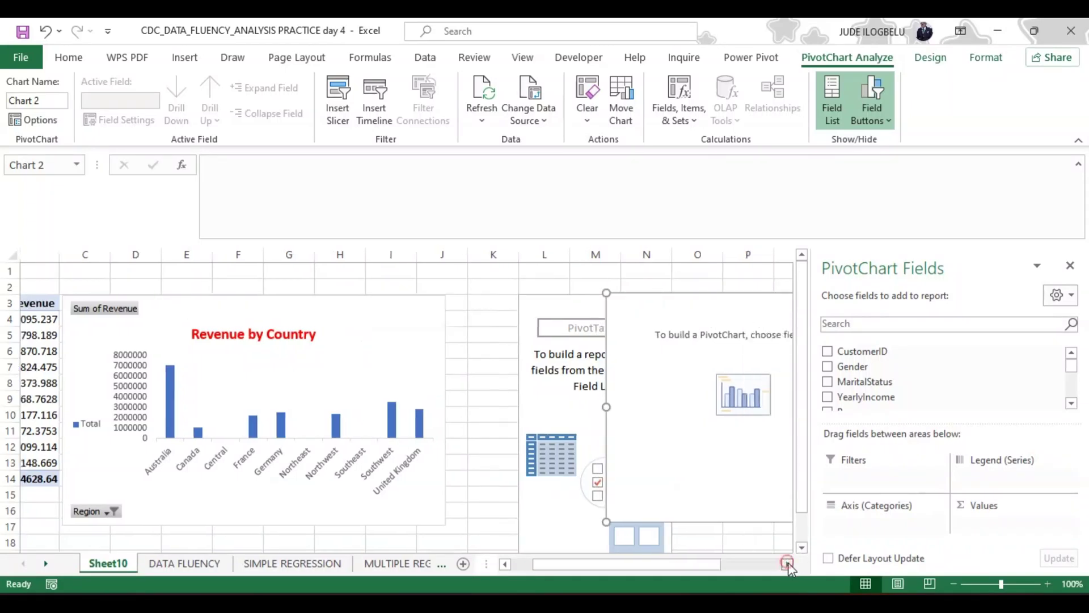
click(789, 564)
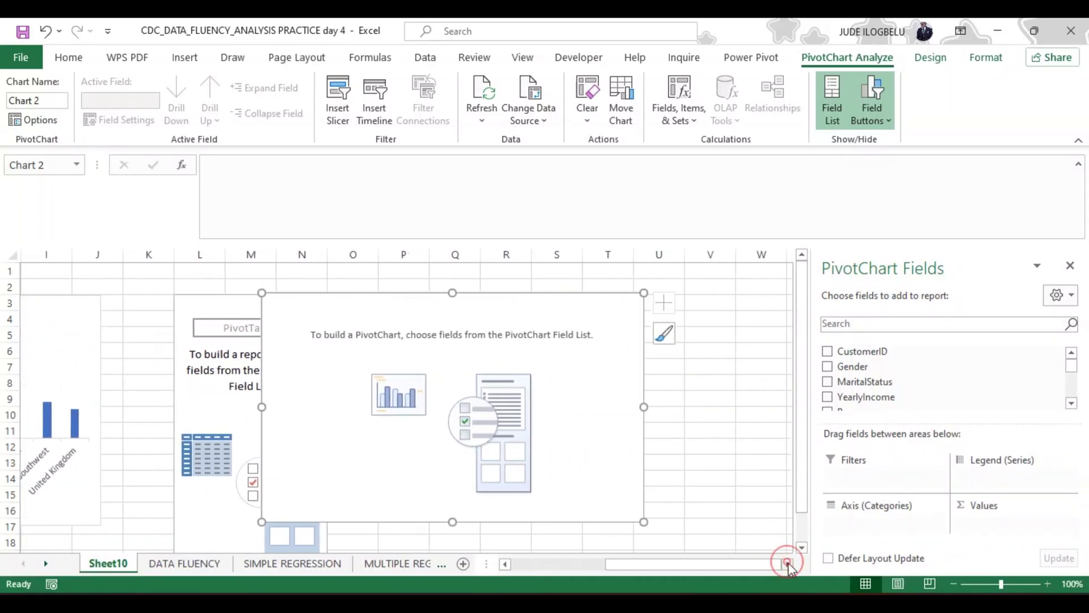
drag(512, 295, 626, 298)
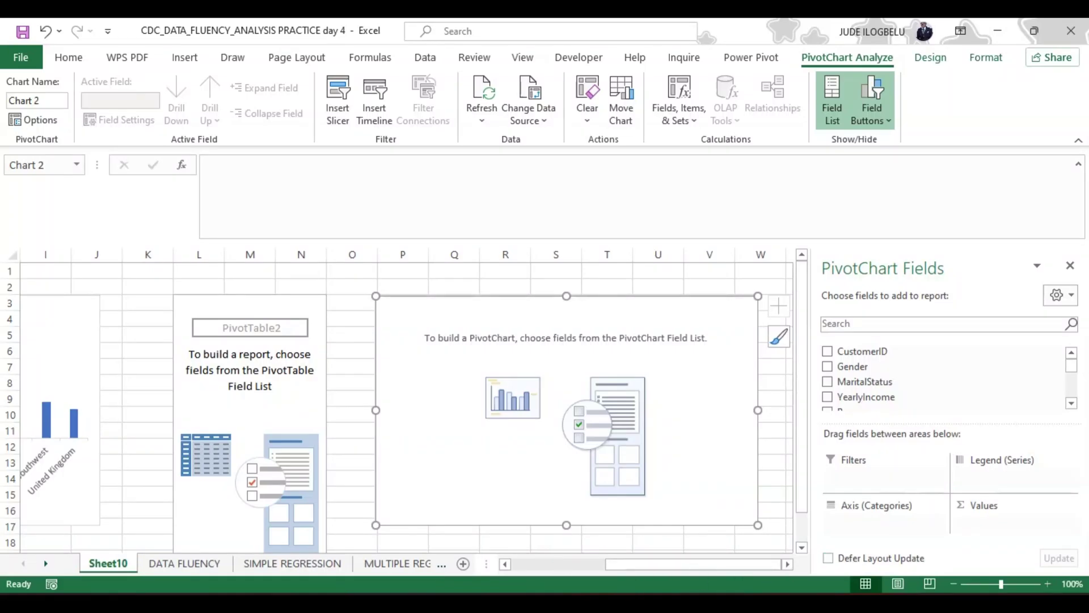
Step: Review the Phase 4 data visualization tasks on the DATA FLUENCY sheet and return to Sheet10
click(181, 564)
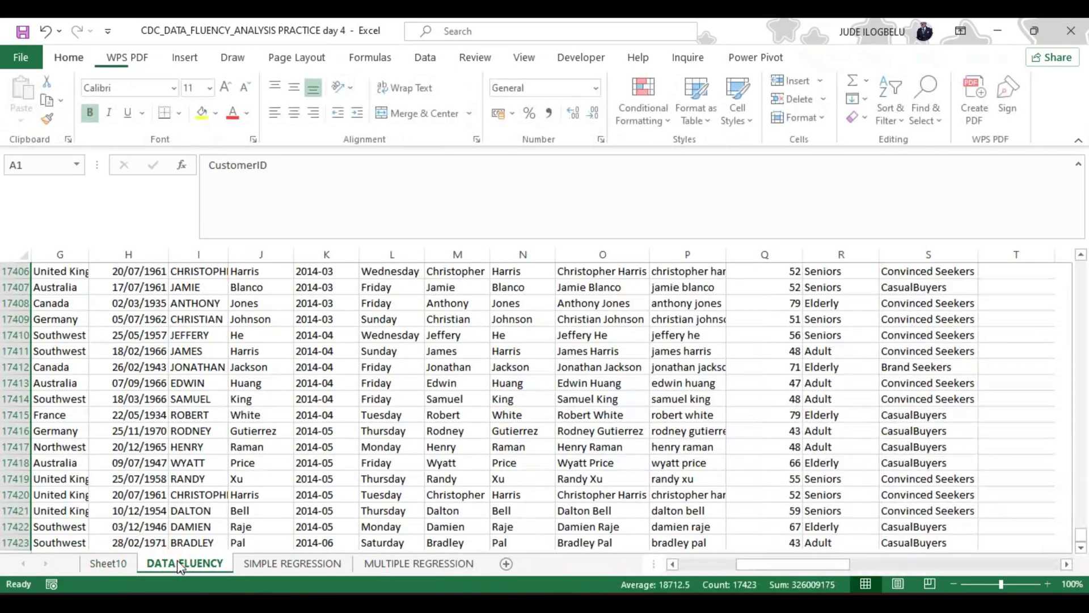
drag(816, 562, 874, 562)
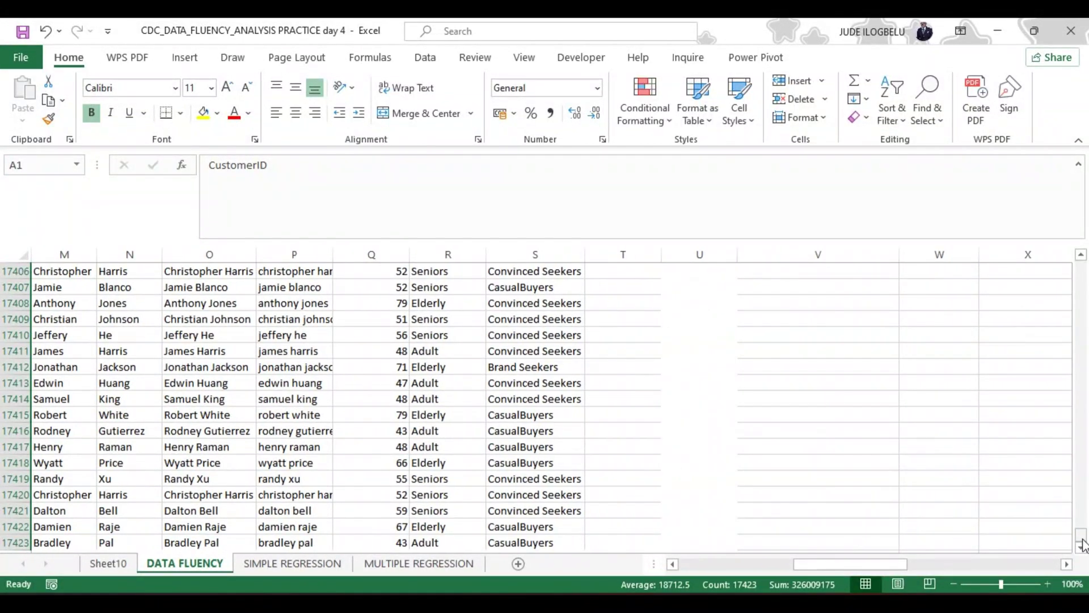
drag(1082, 540, 1080, 268)
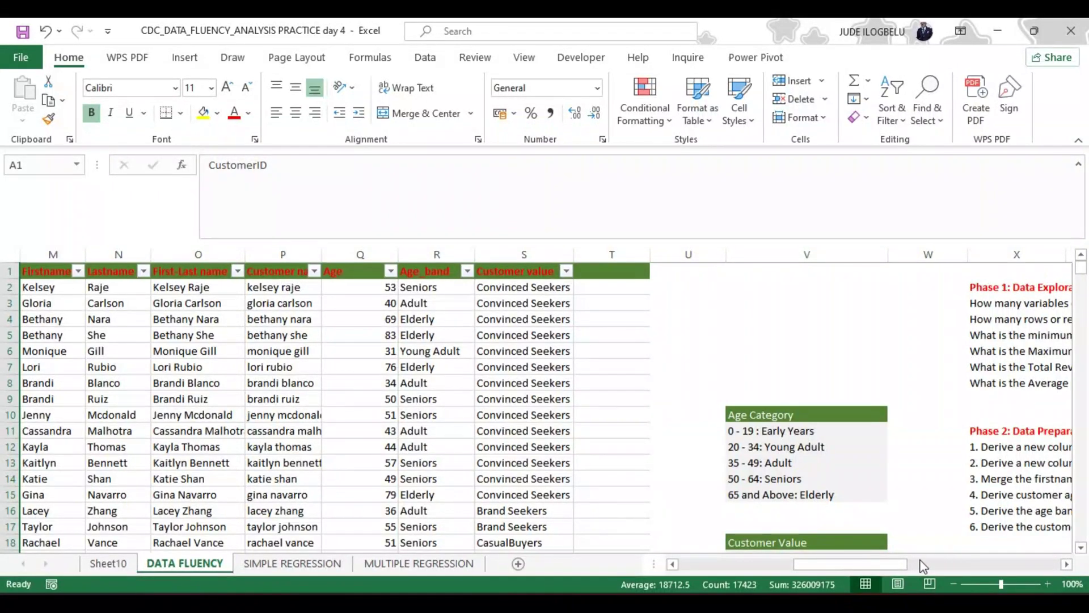
drag(900, 564, 942, 568)
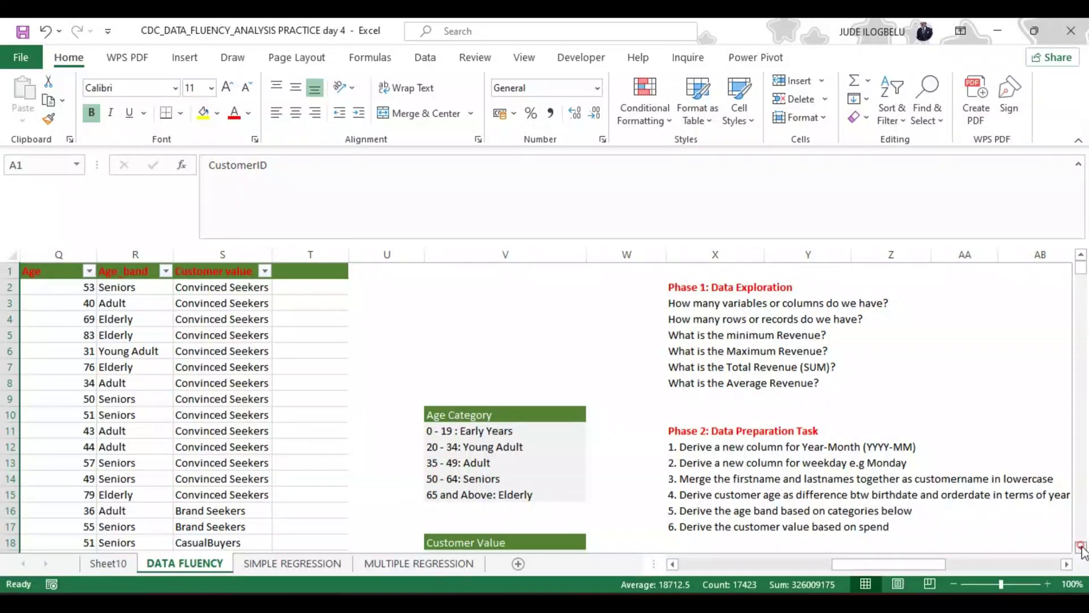
drag(1081, 546, 1081, 546)
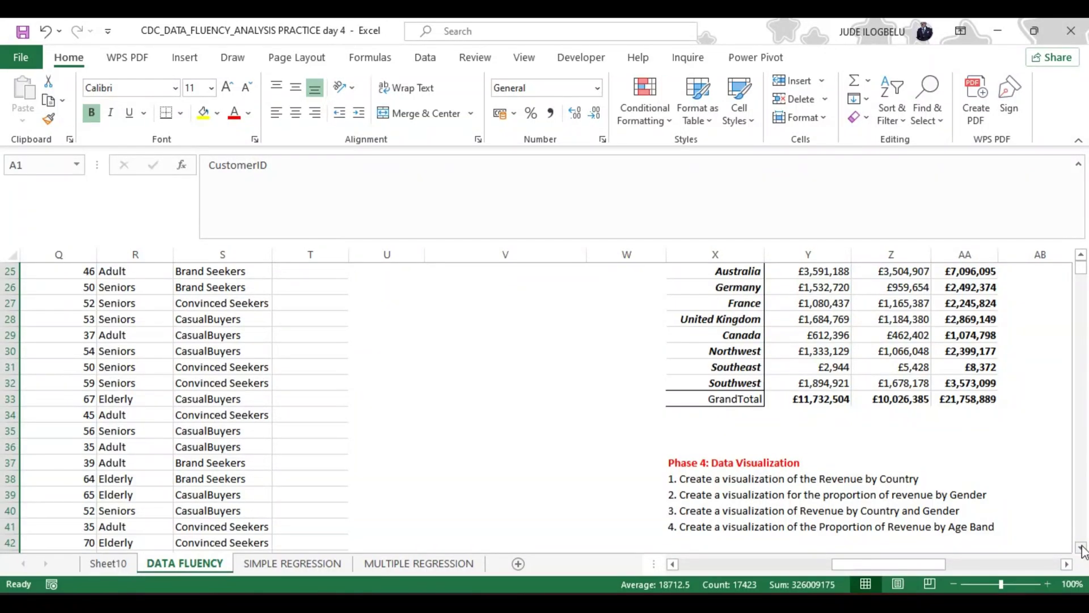
click(107, 563)
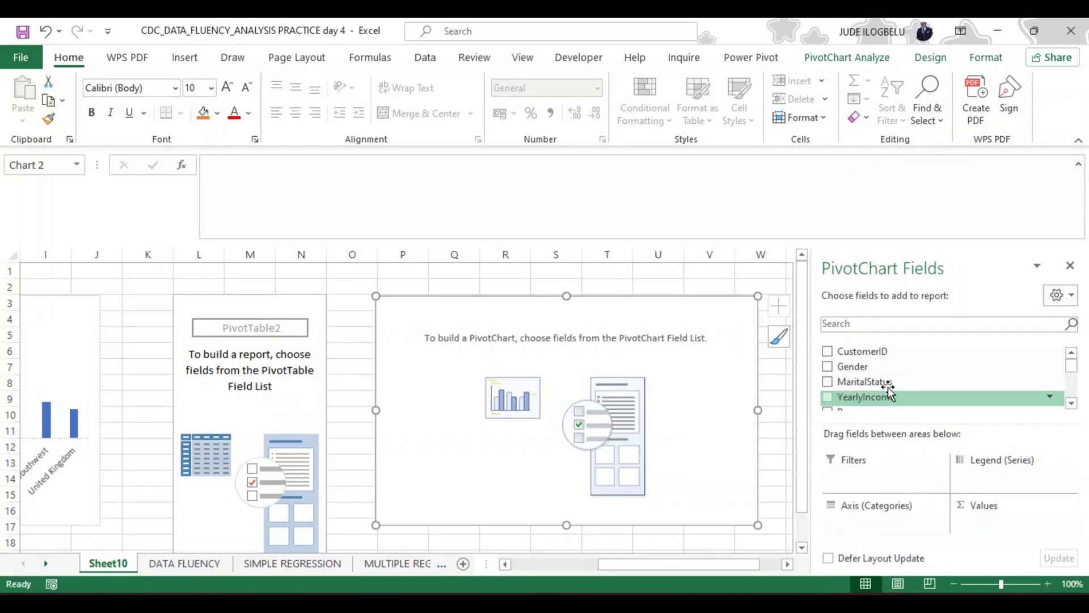
Step: Add the Revenue field as the summed value of the empty pivot chart
click(1071, 403)
click(1072, 404)
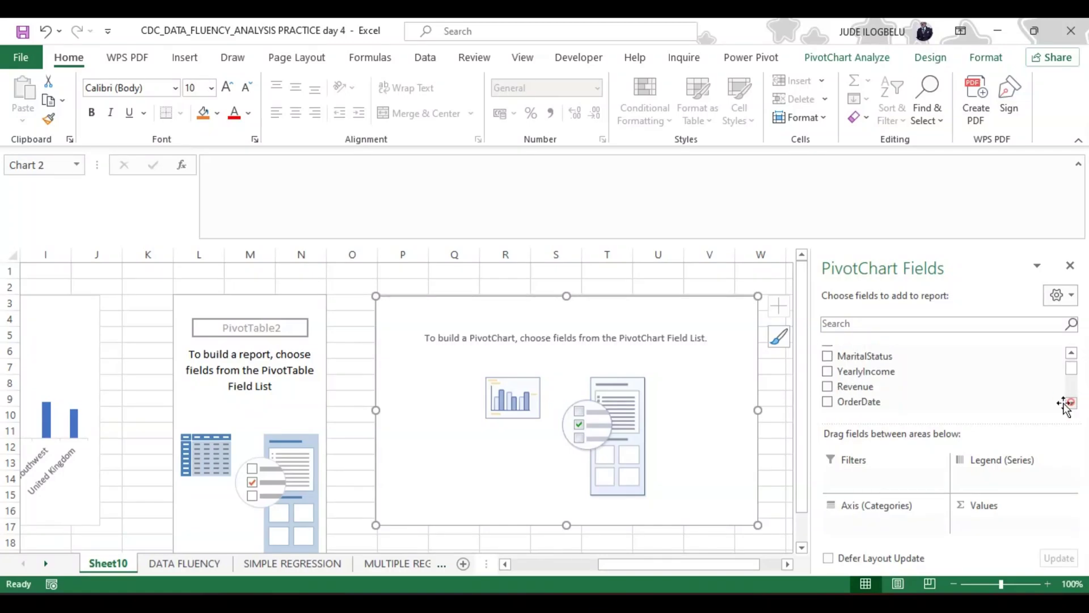
click(827, 387)
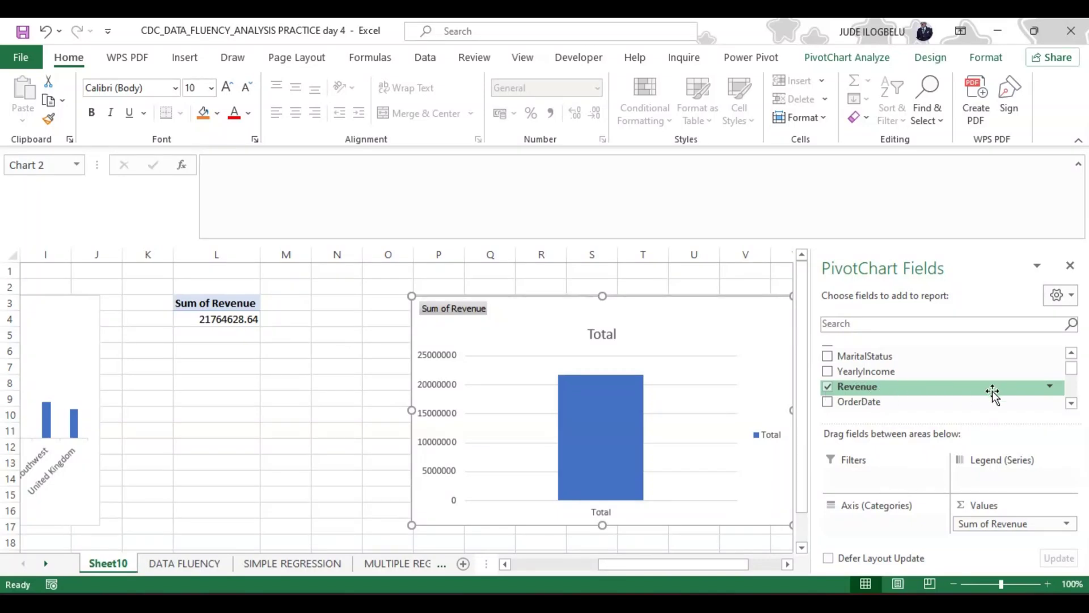
Step: Add Gender as the pivot chart's axis category and move the chart closer to its pivot table, starting at about column O
click(1072, 404)
click(1072, 404)
click(1072, 404)
click(1071, 404)
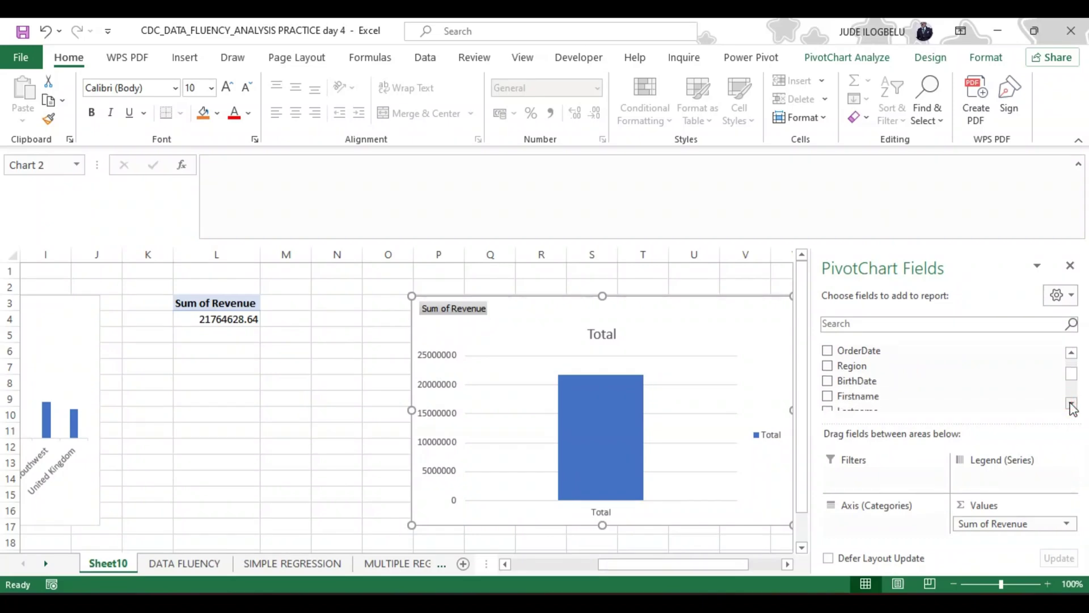
click(1072, 404)
click(1072, 404)
click(1072, 356)
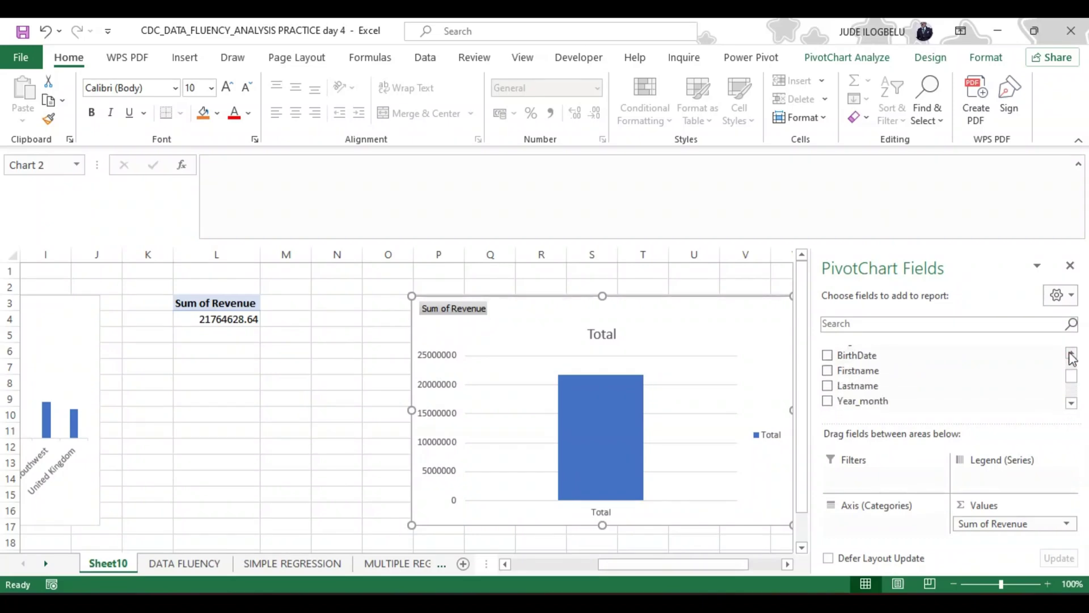
click(1071, 356)
click(1071, 356)
click(1072, 356)
click(1072, 352)
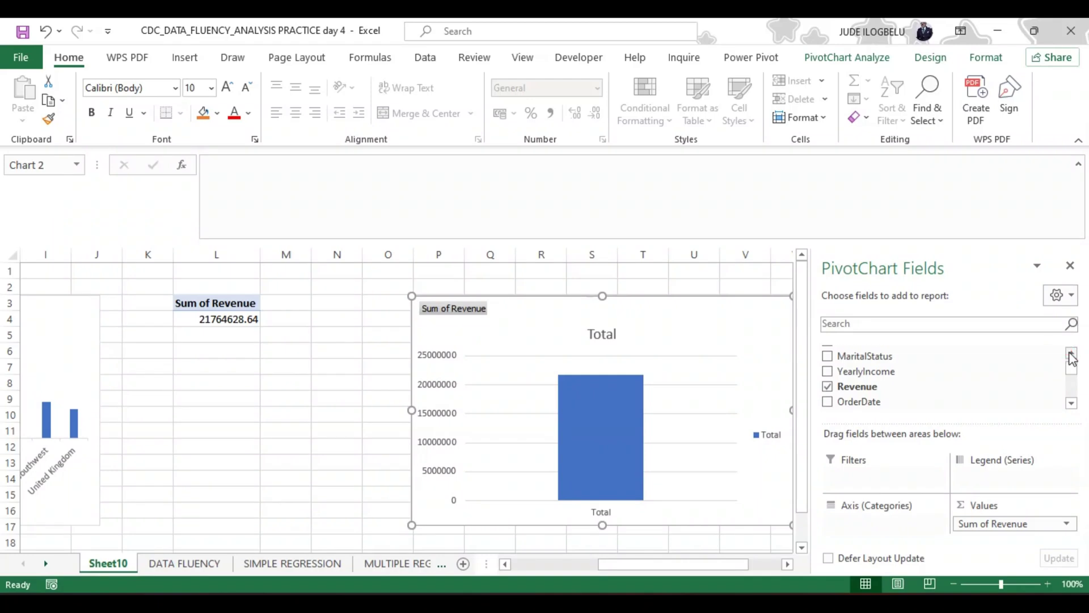
click(1072, 352)
click(826, 354)
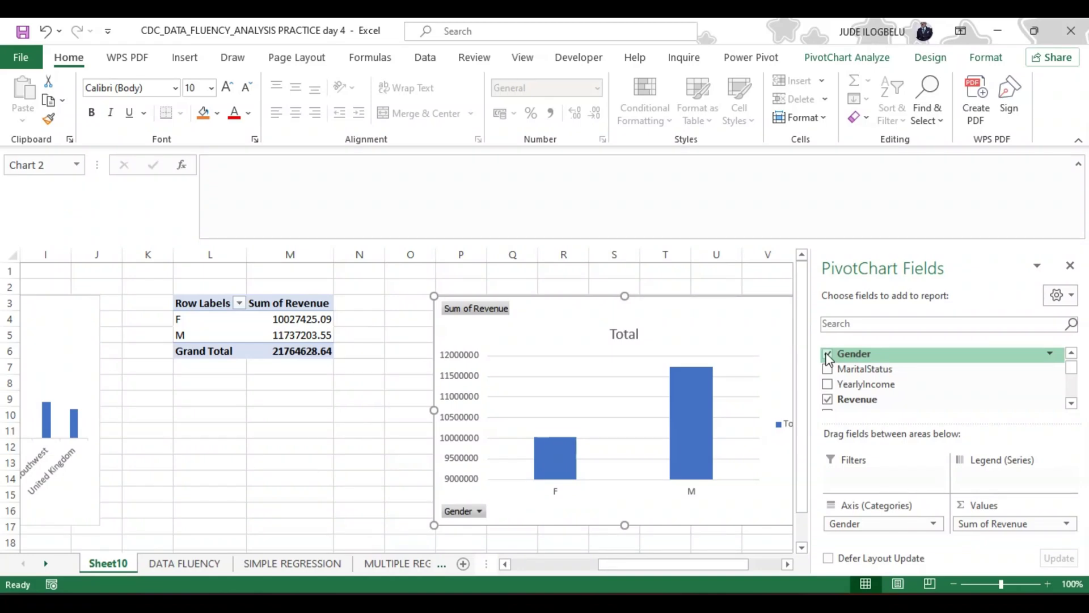
drag(526, 293, 478, 291)
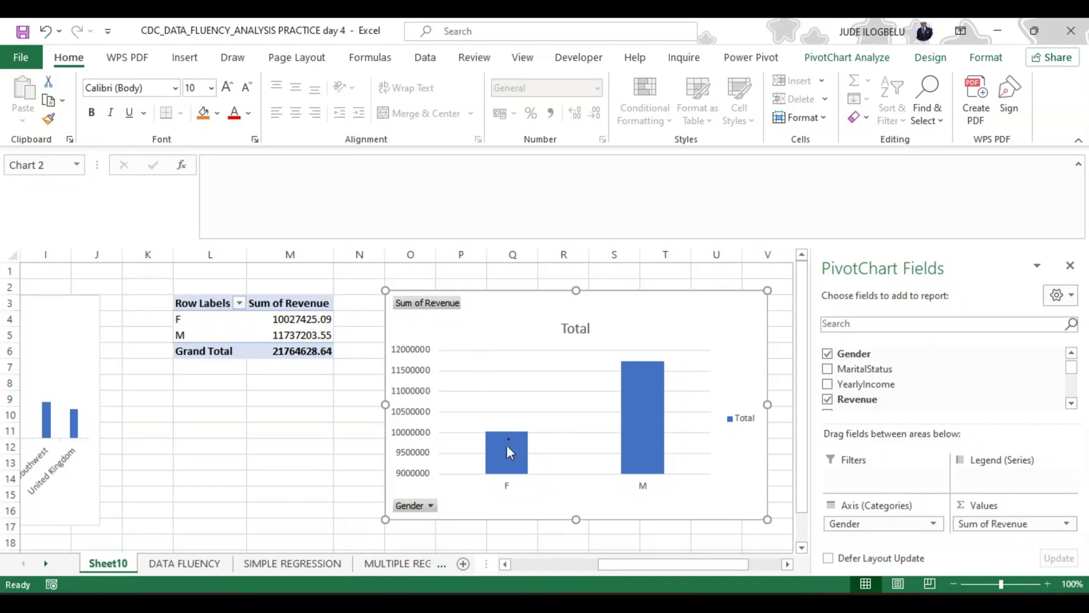
Step: Add the Region field to the chart's axis, nested under Gender
mouse_move(506, 452)
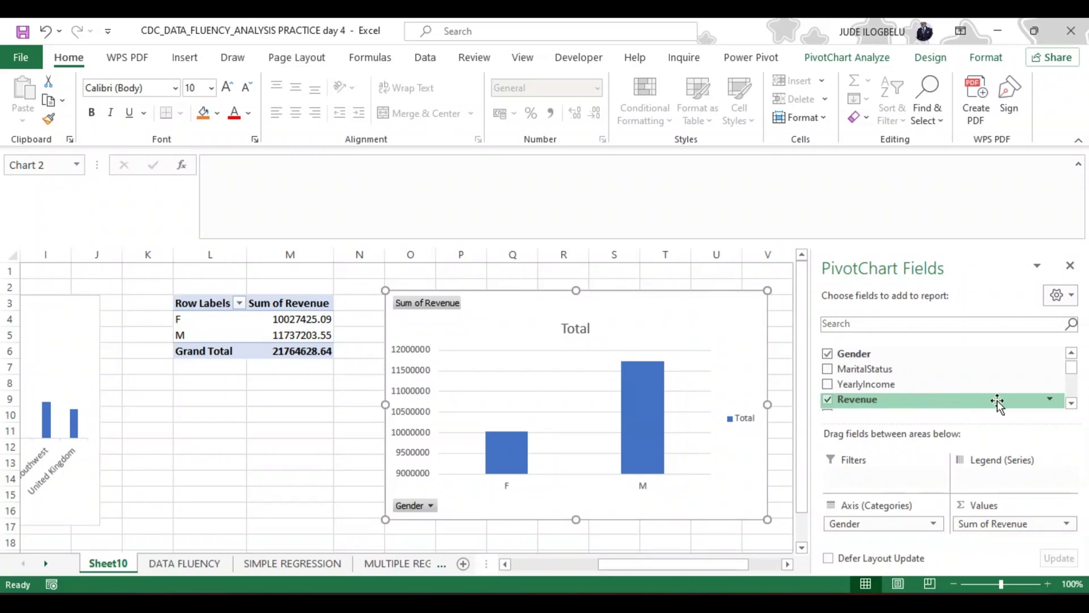
drag(1012, 404, 1076, 416)
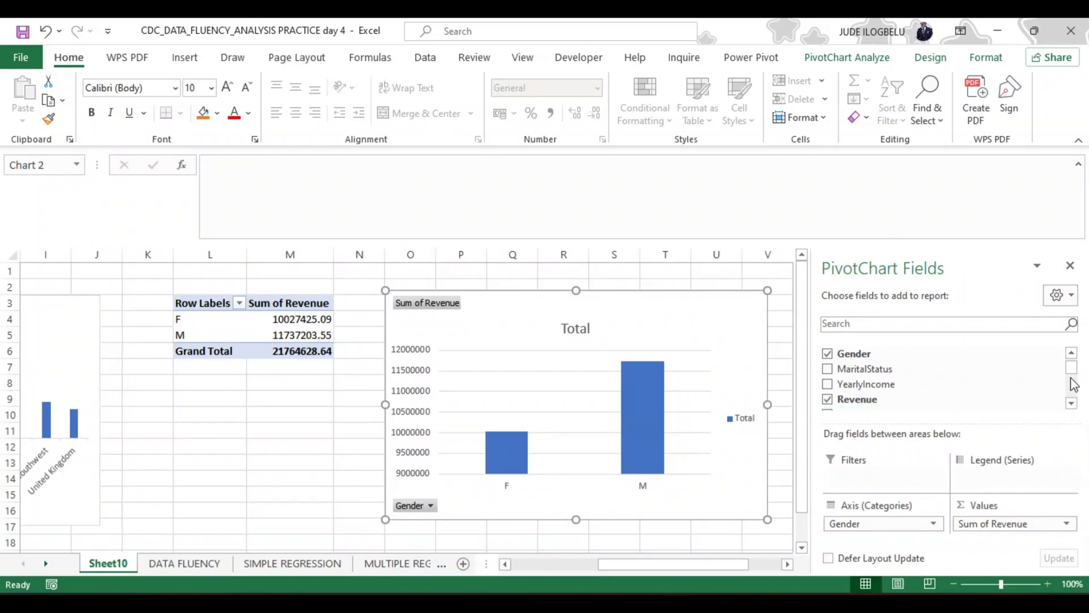
click(1071, 405)
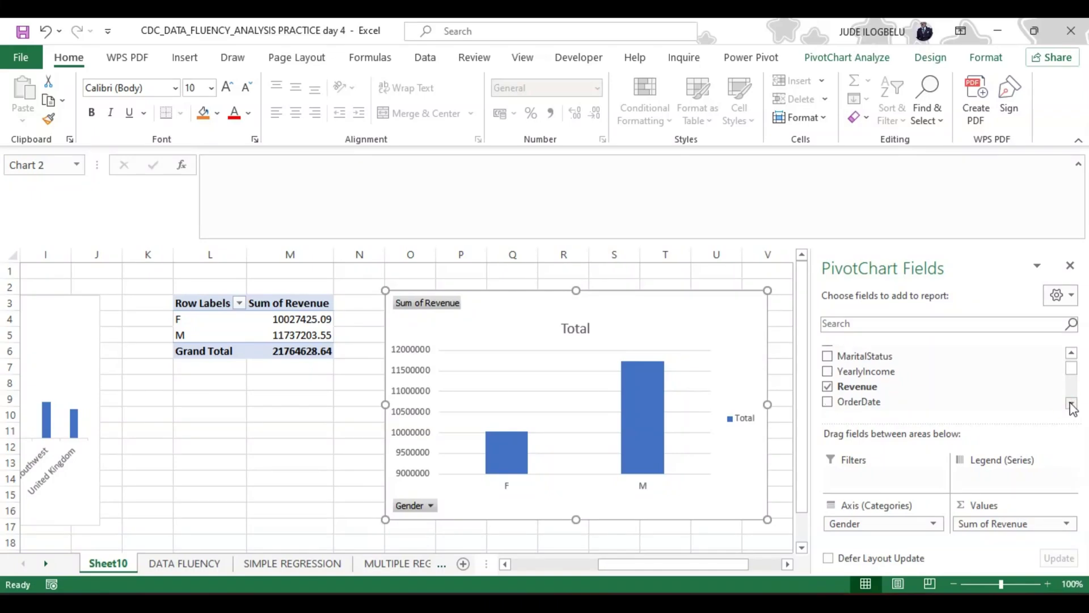
click(1072, 405)
click(1072, 405)
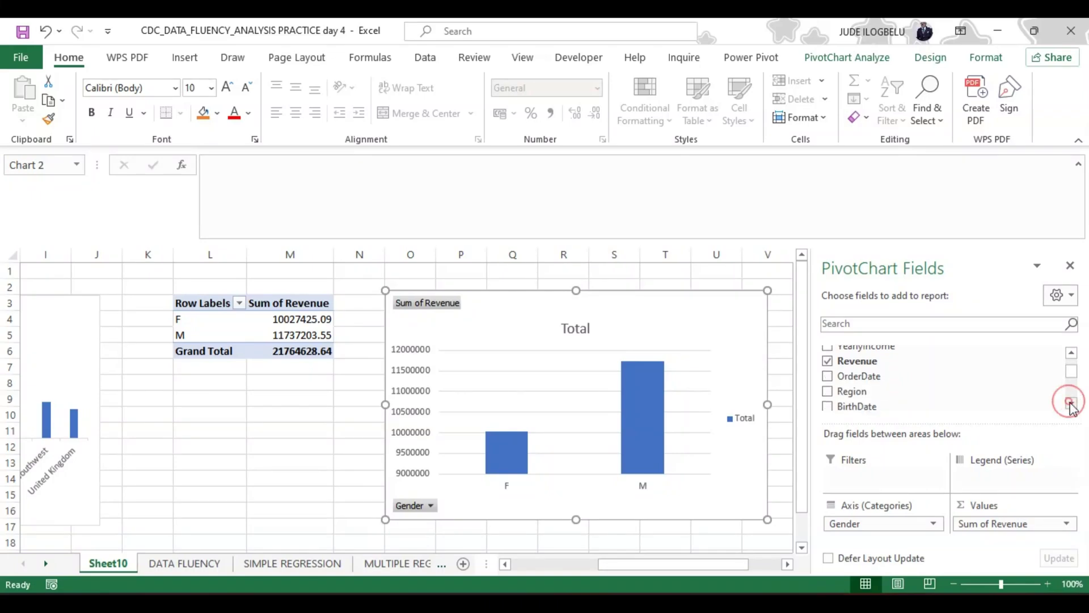
click(827, 391)
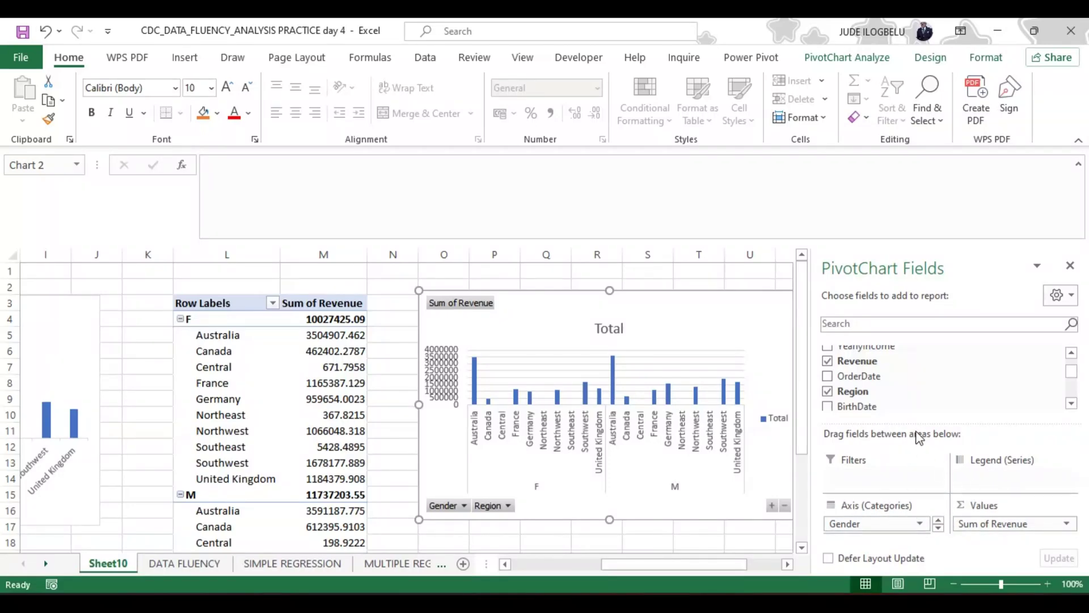
Step: Remove the Gender field from the chart's axis categories, keeping Region
scroll(1071, 366, up, 2)
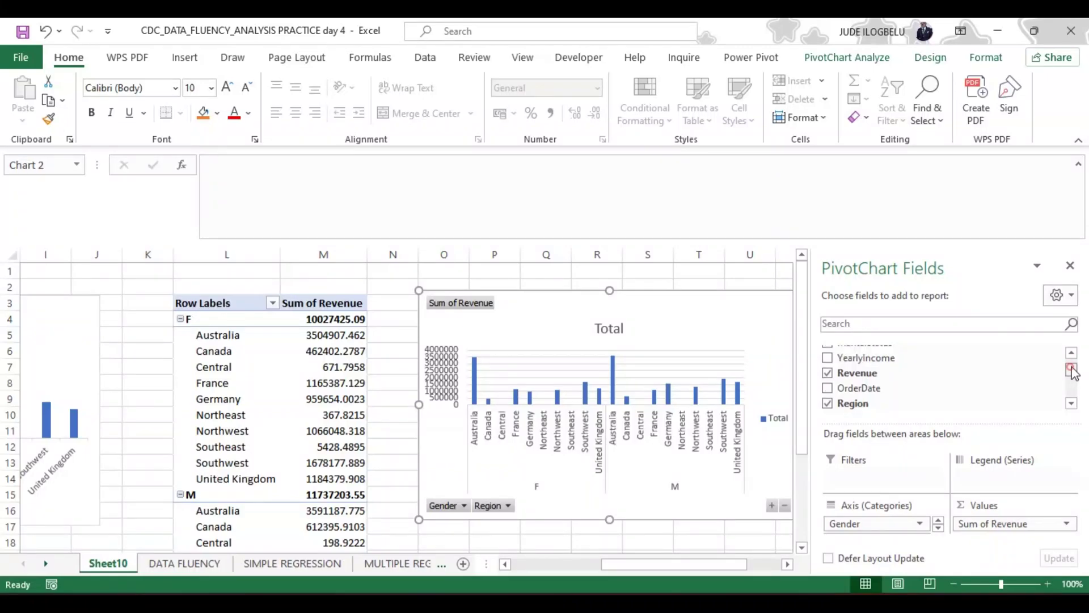
scroll(1073, 370, up, 1)
scroll(1073, 368, up, 1)
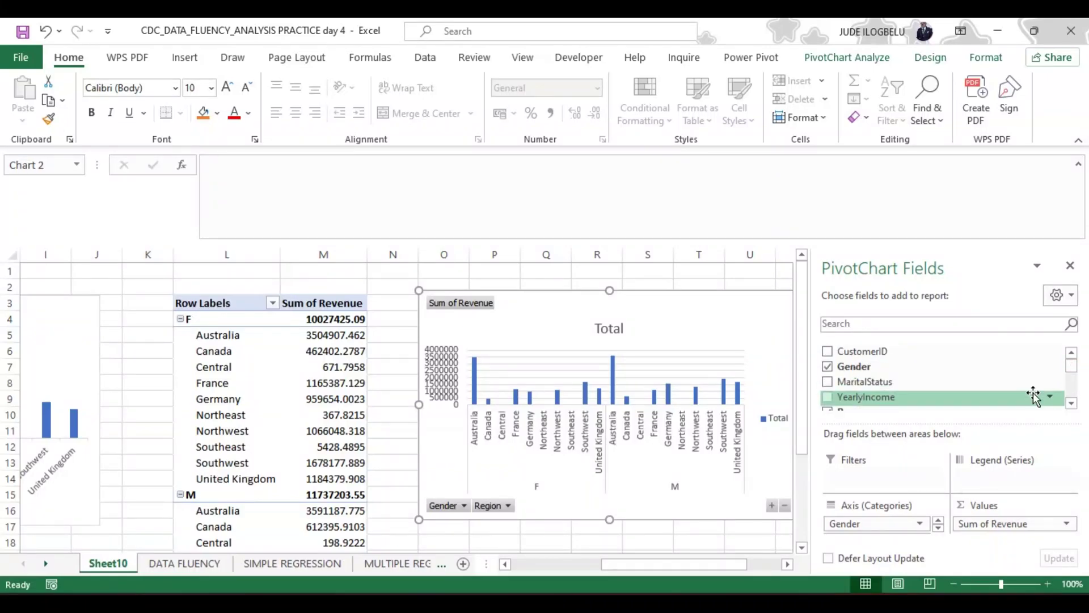
click(919, 522)
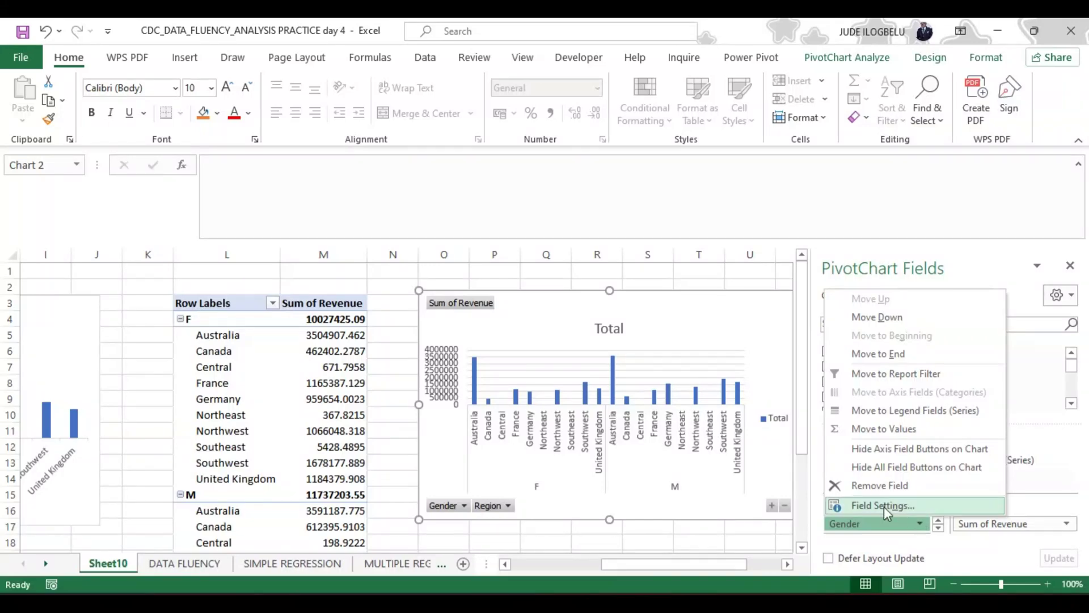
click(838, 487)
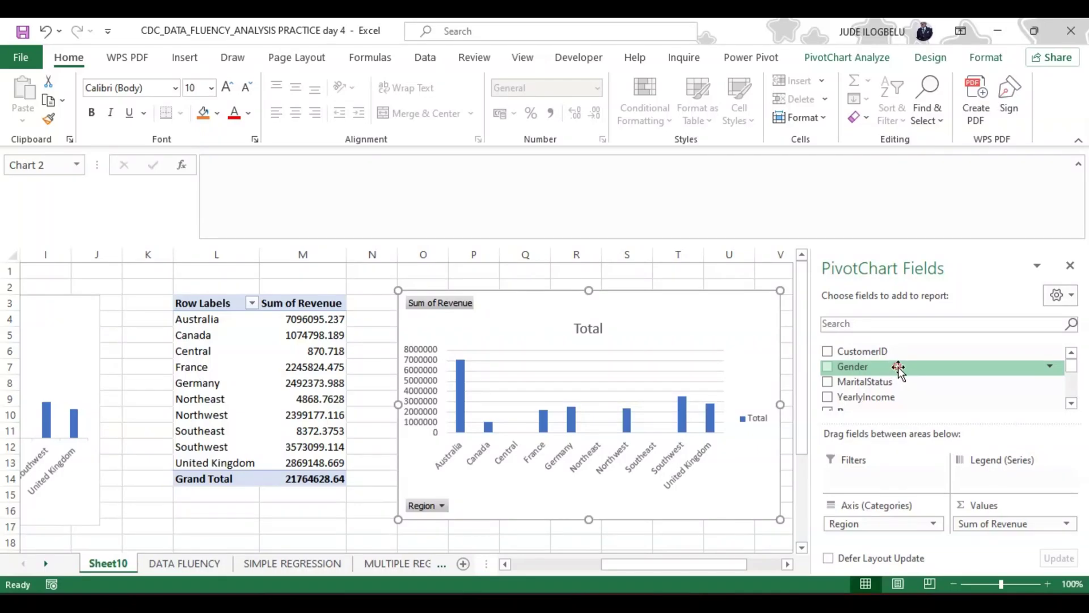
Step: Try Gender as a report filter for the pivot chart and remove it again
drag(899, 368, 906, 541)
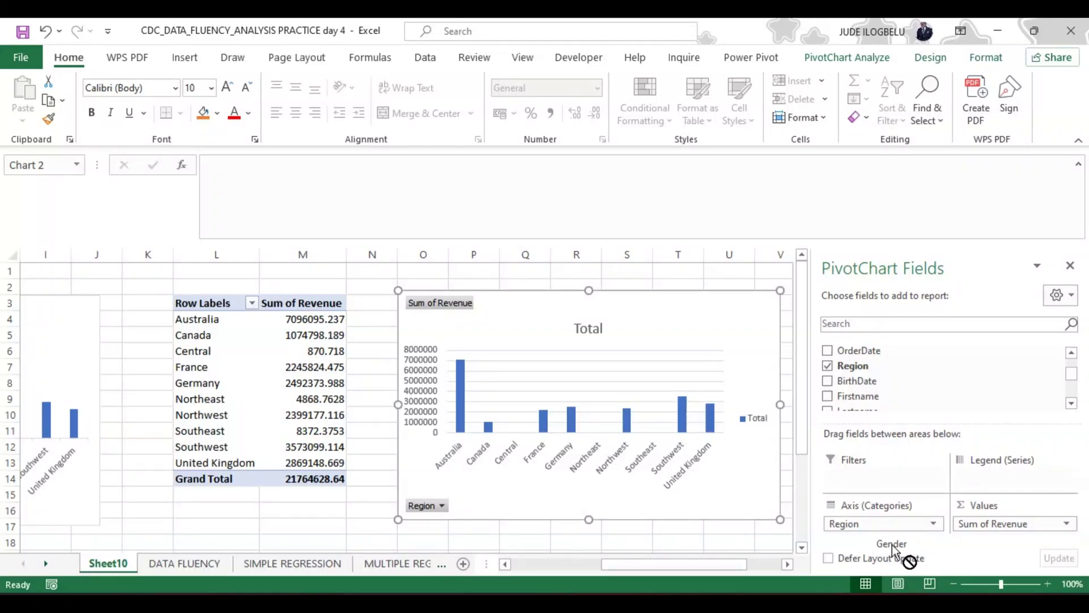
drag(891, 544, 866, 476)
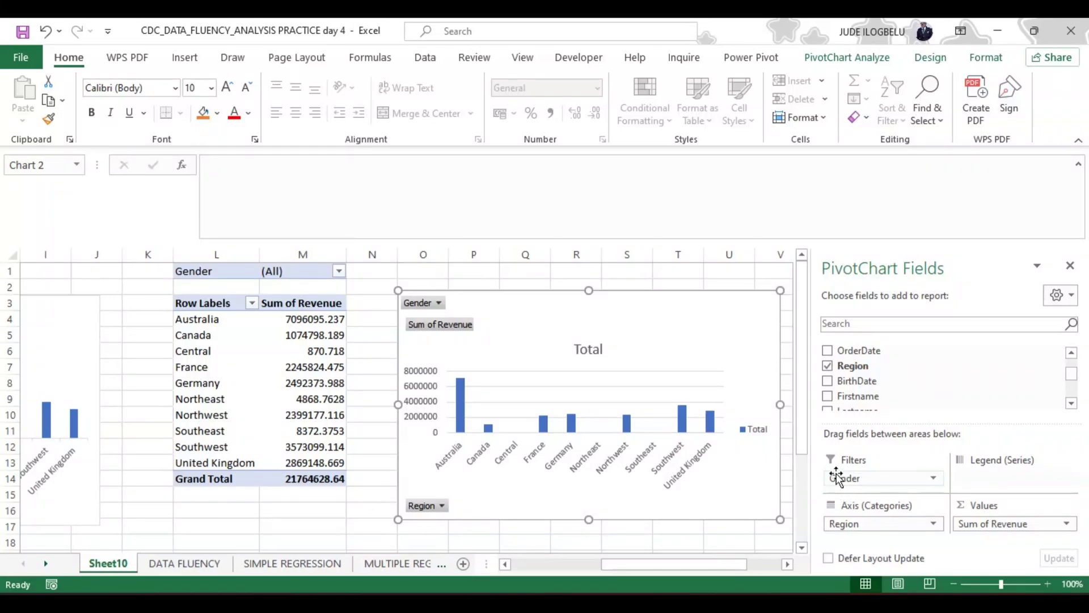
click(934, 480)
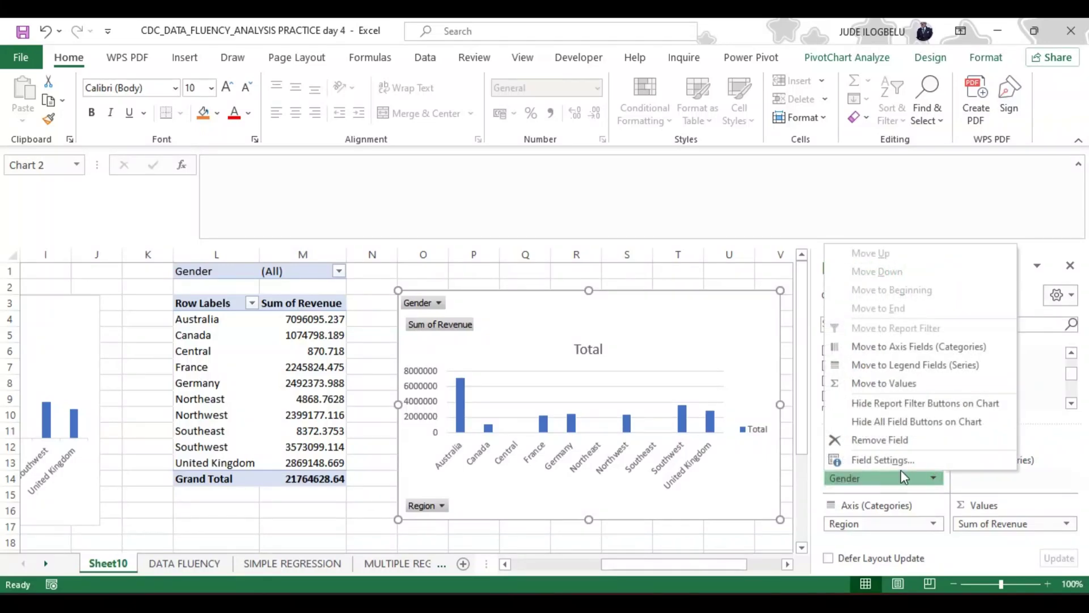
click(849, 441)
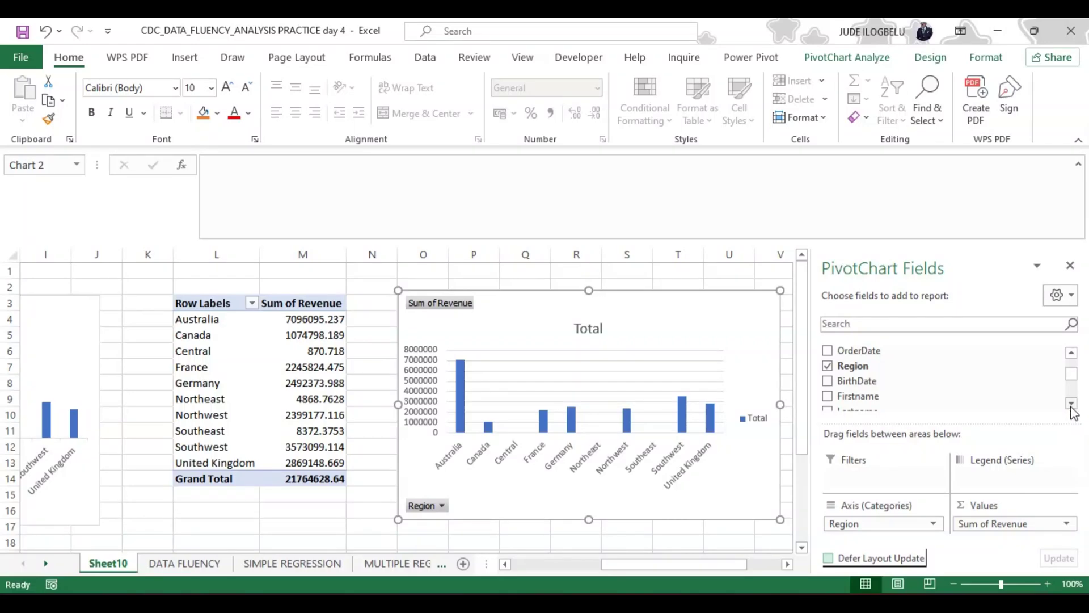
Step: Remove and re-add Revenue as the chart's value, and add Gender nested under Region on the axis
click(1072, 353)
click(1072, 354)
click(1072, 353)
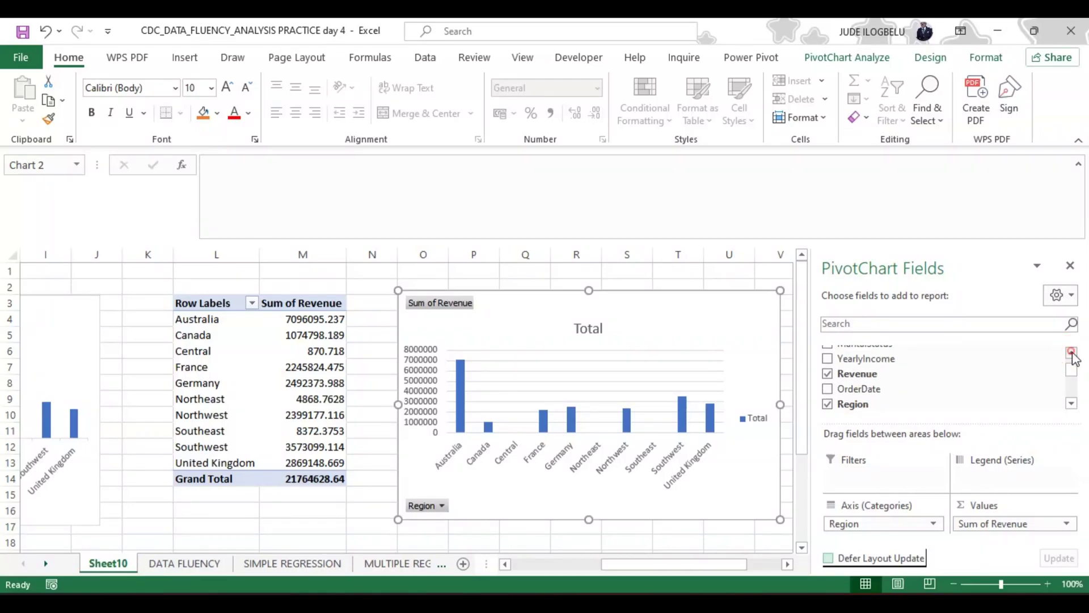
click(1072, 353)
click(1071, 353)
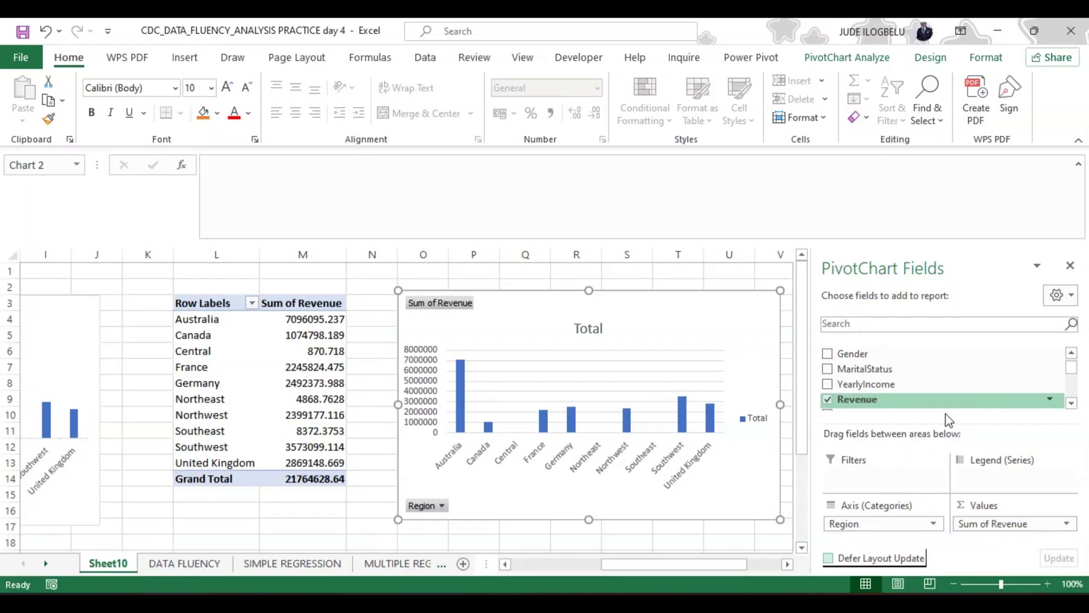
click(827, 401)
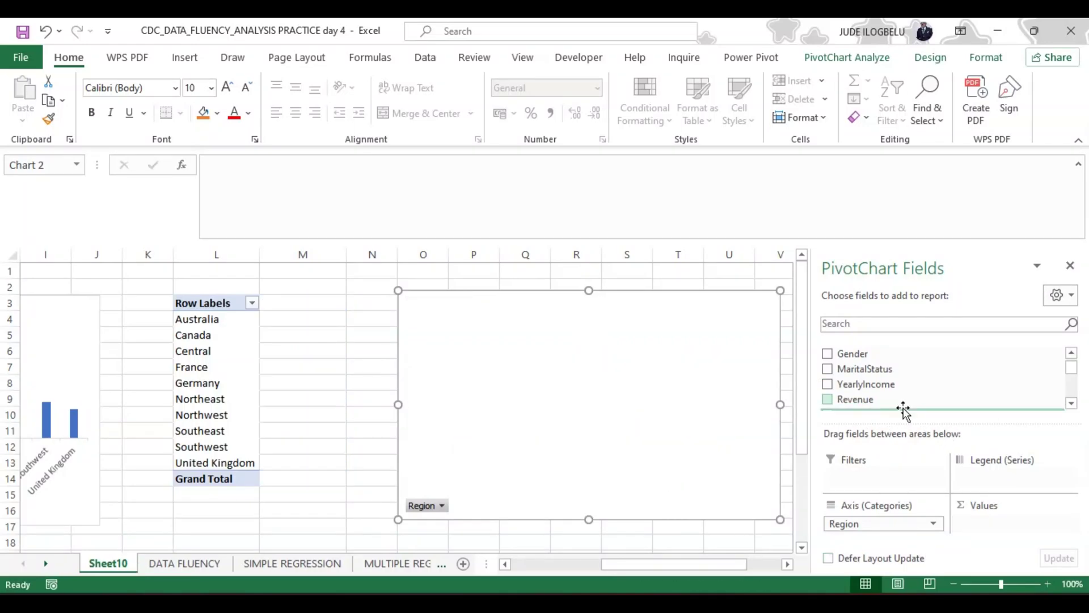
click(827, 399)
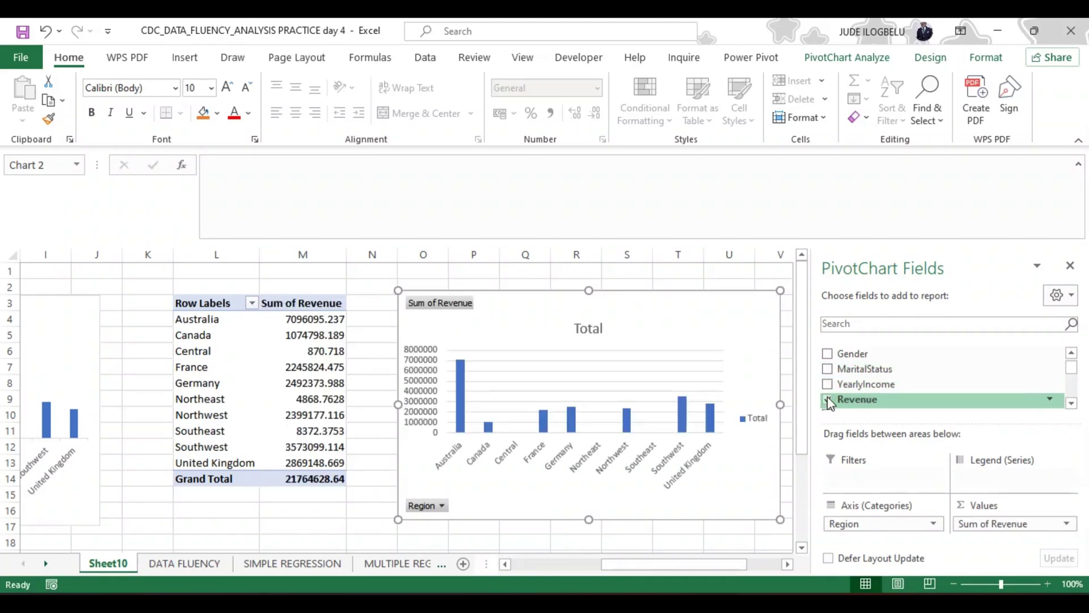
click(828, 353)
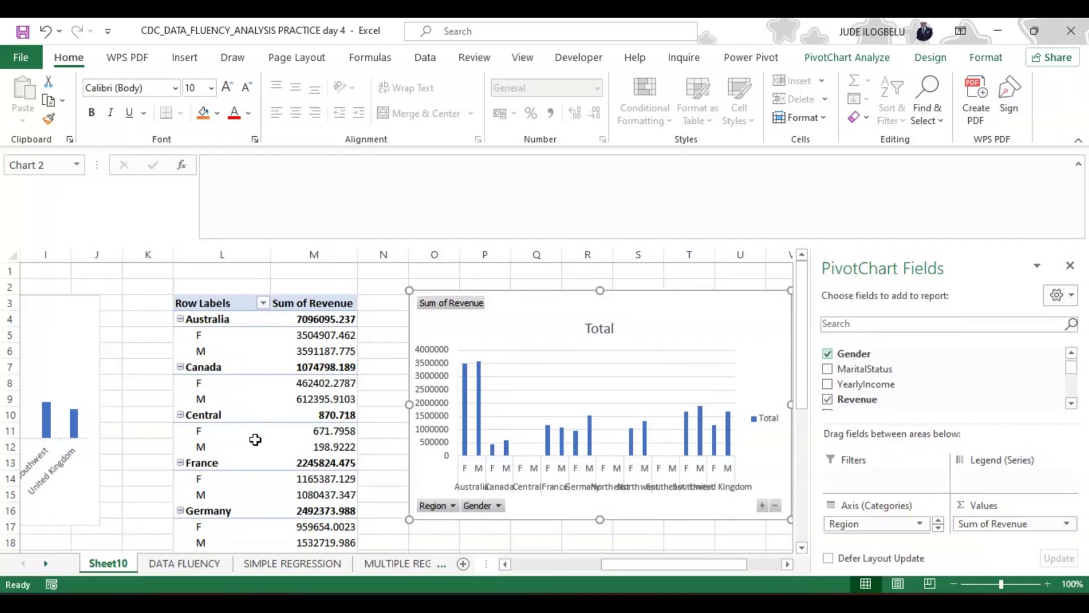
Step: Remove the Revenue field from the values of the Region and Gender pivot chart
click(802, 548)
click(802, 548)
click(801, 548)
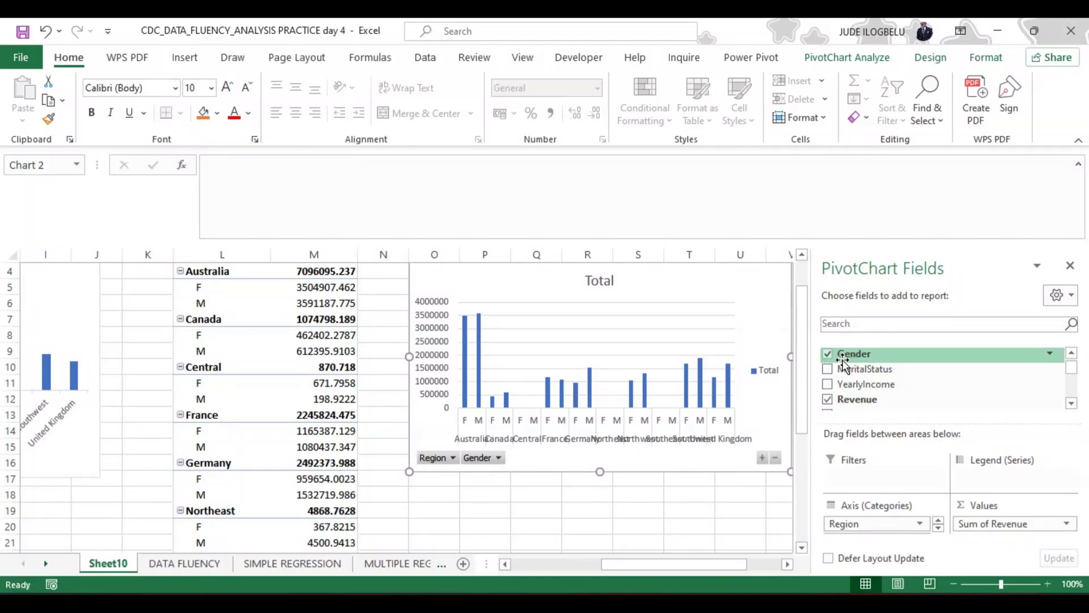
click(1072, 355)
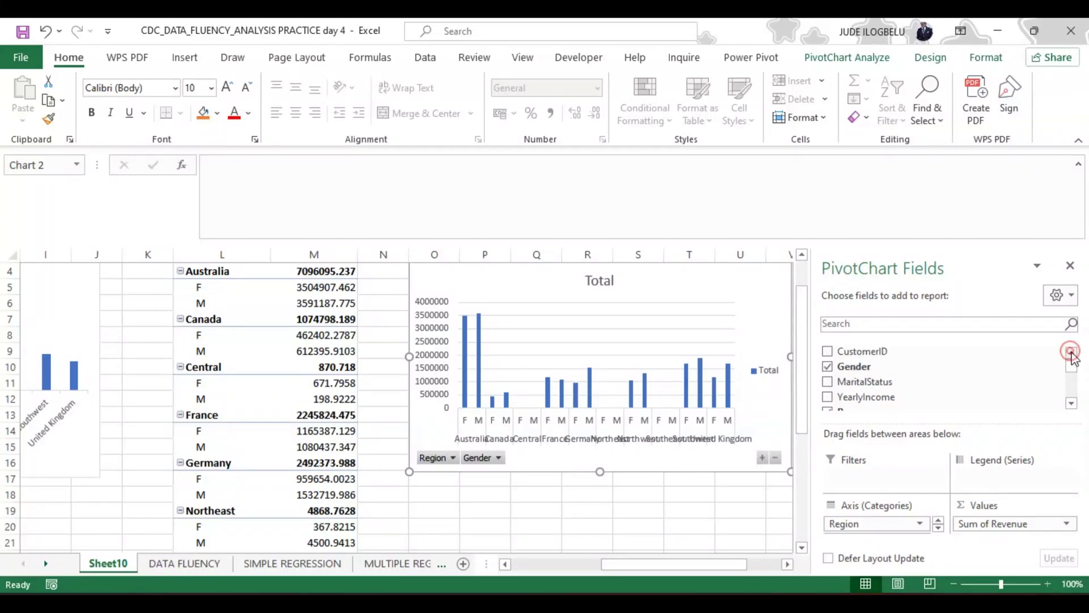
click(1071, 404)
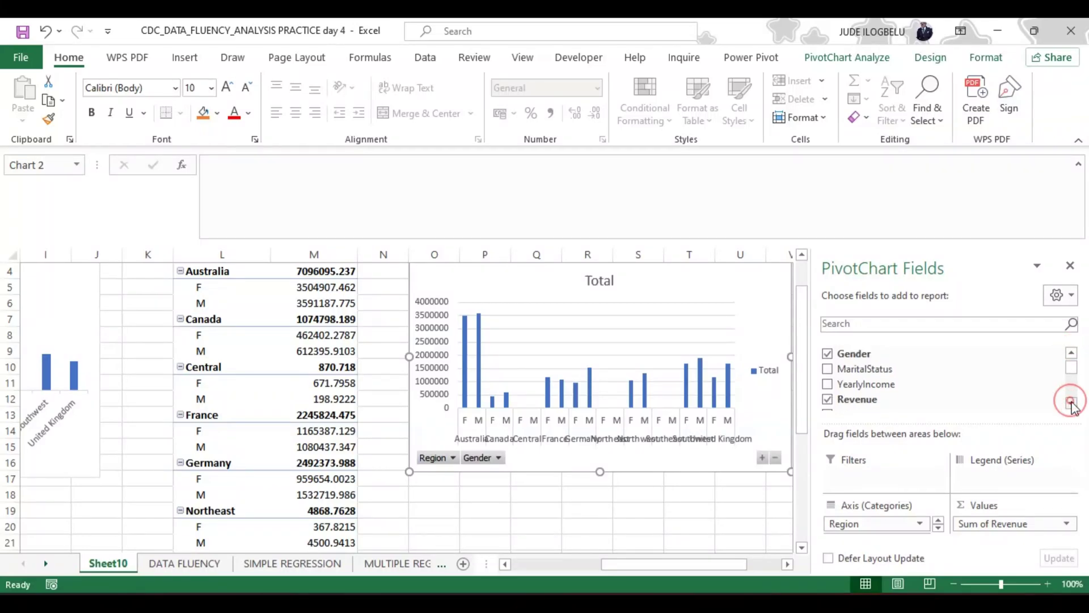
click(827, 400)
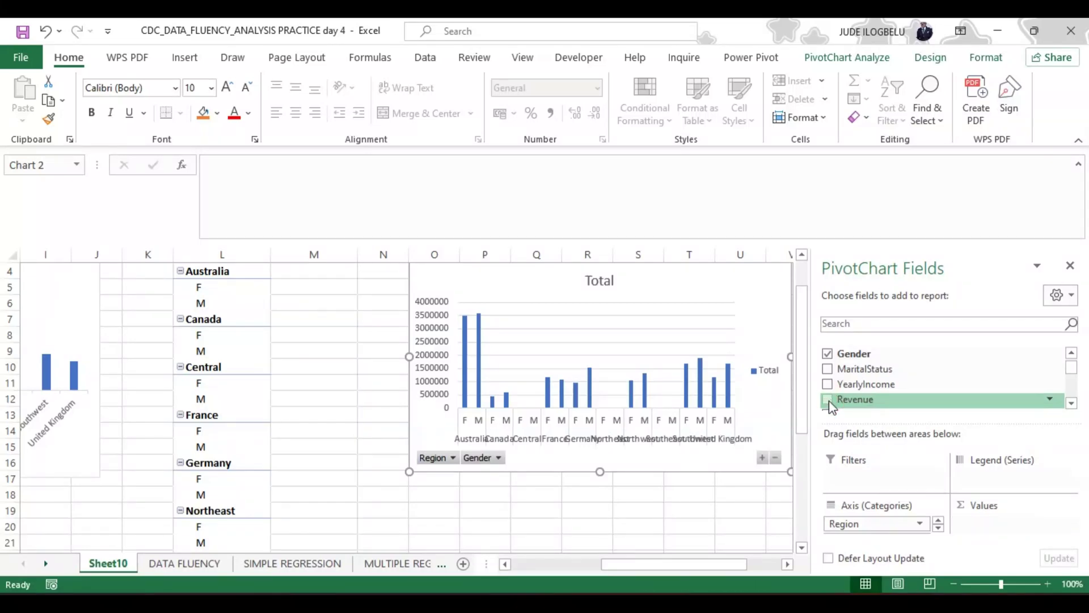
Step: Remove Gender from the pivot chart, add Revenue as the summed value, and add Gender back under Region on the axis
click(827, 353)
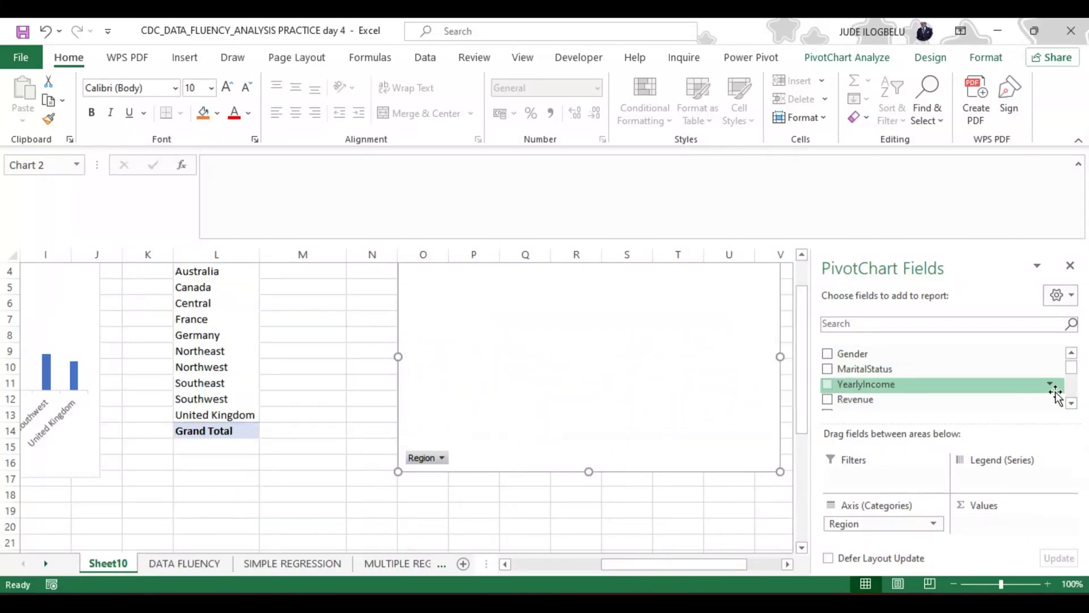
click(1072, 404)
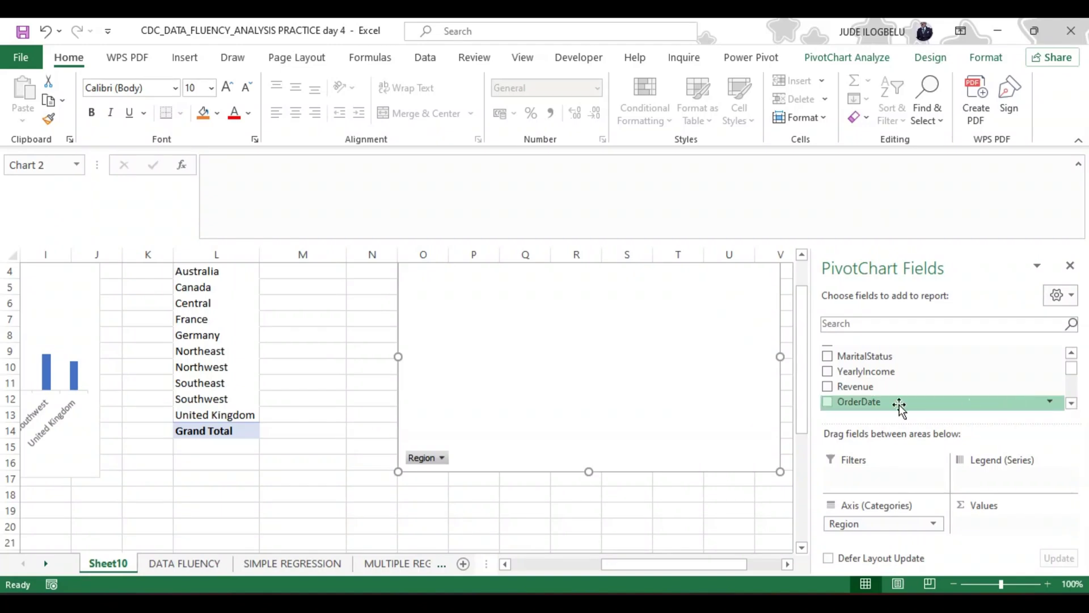
click(827, 386)
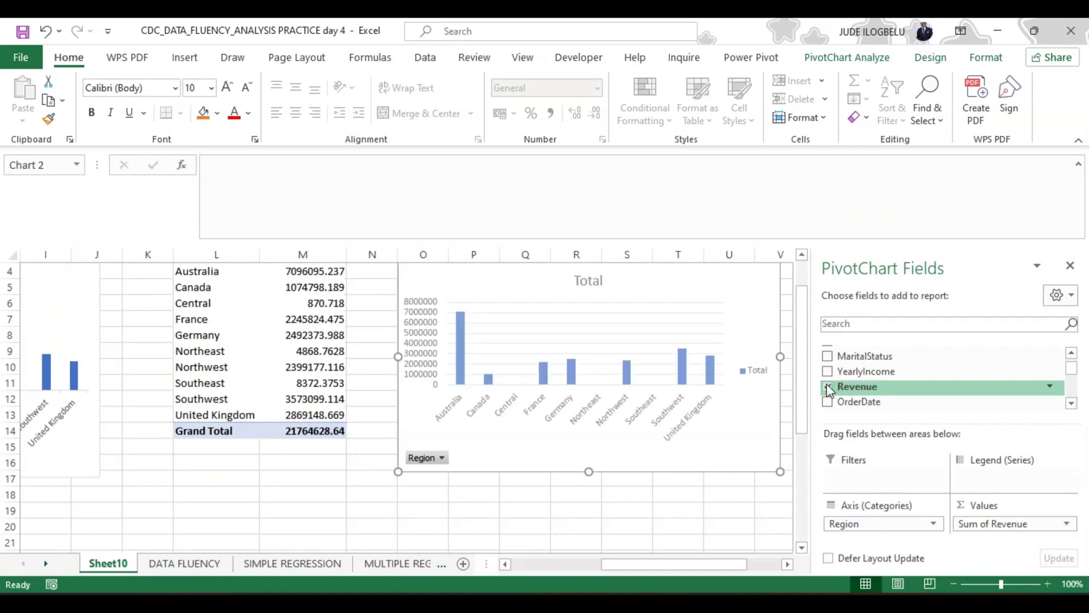
click(1072, 352)
click(1072, 352)
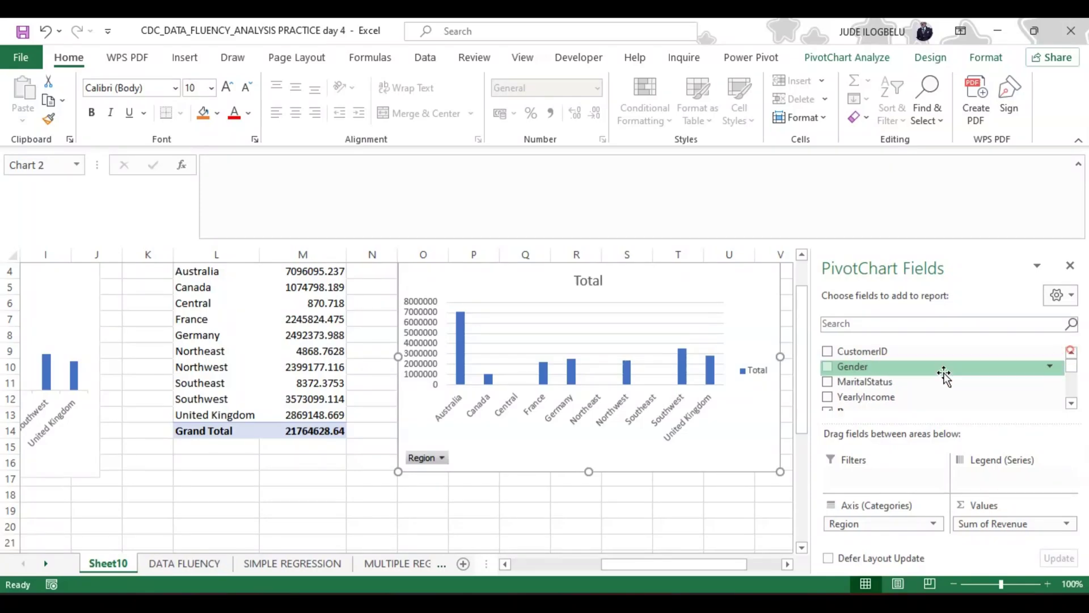
click(828, 367)
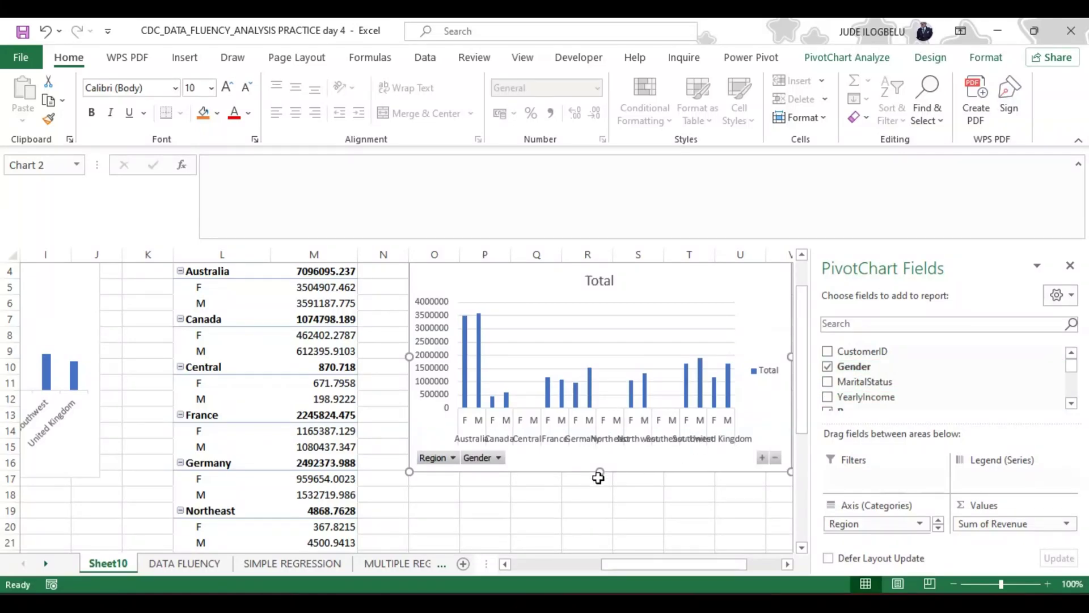
Step: Enlarge the Region and Gender pivot chart so it extends down to about row 23 and across to about column AB
drag(602, 475, 607, 534)
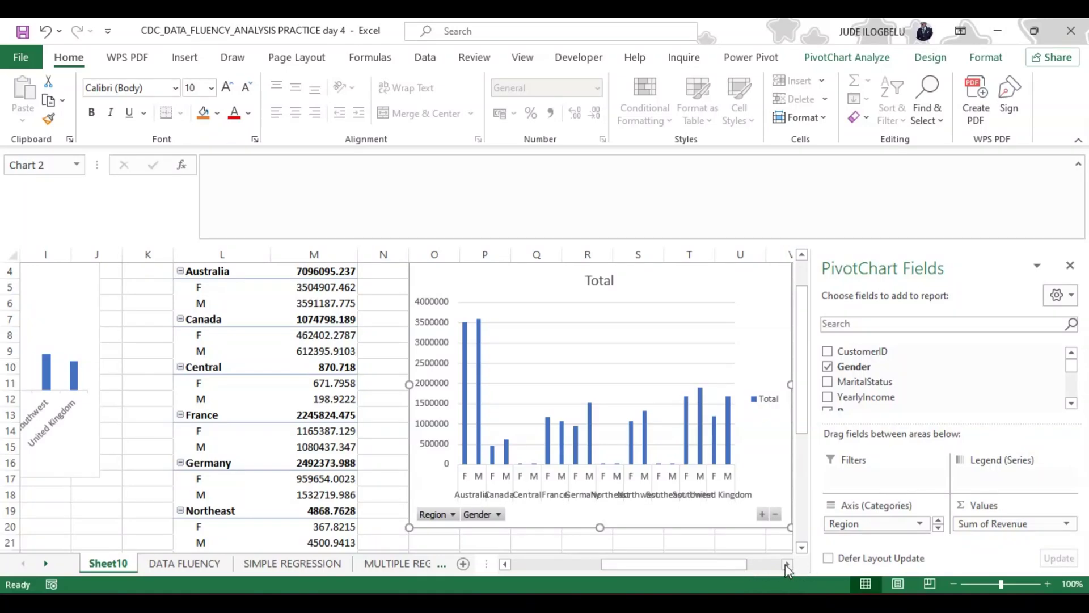
click(802, 547)
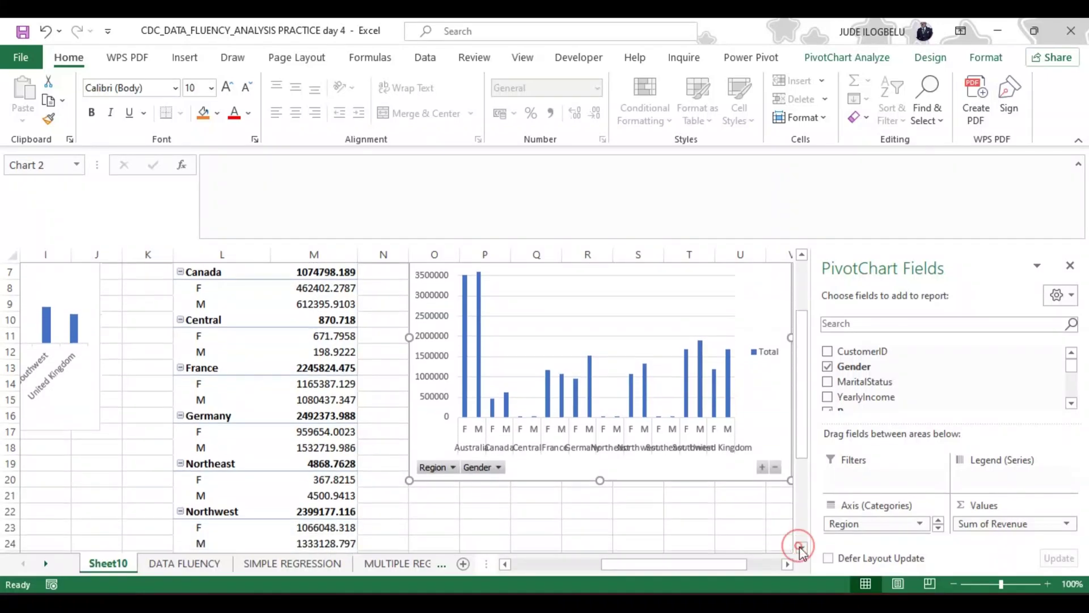
click(787, 564)
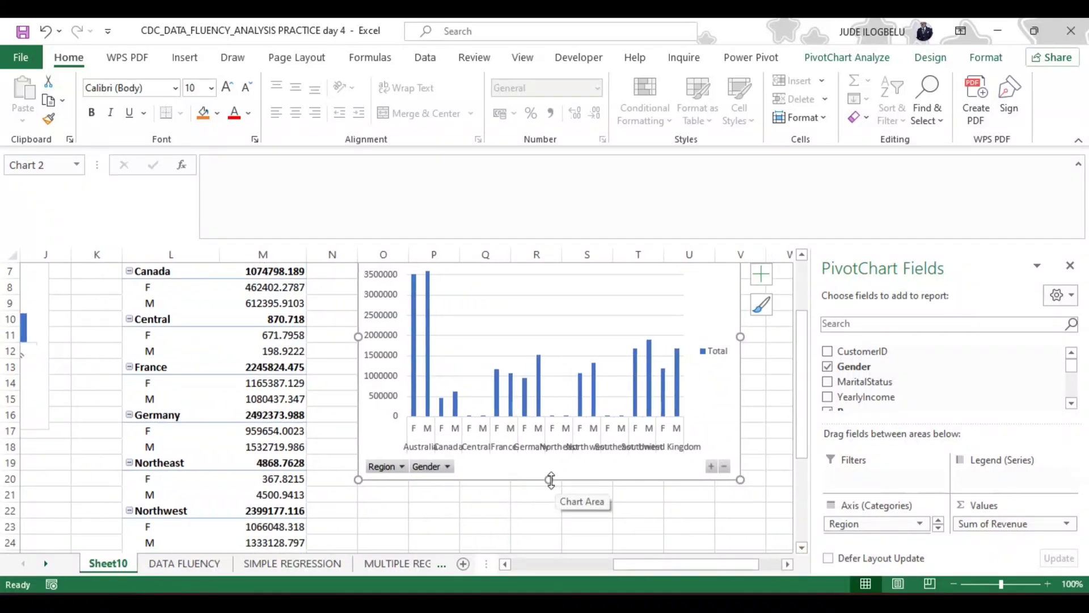
drag(550, 479, 552, 533)
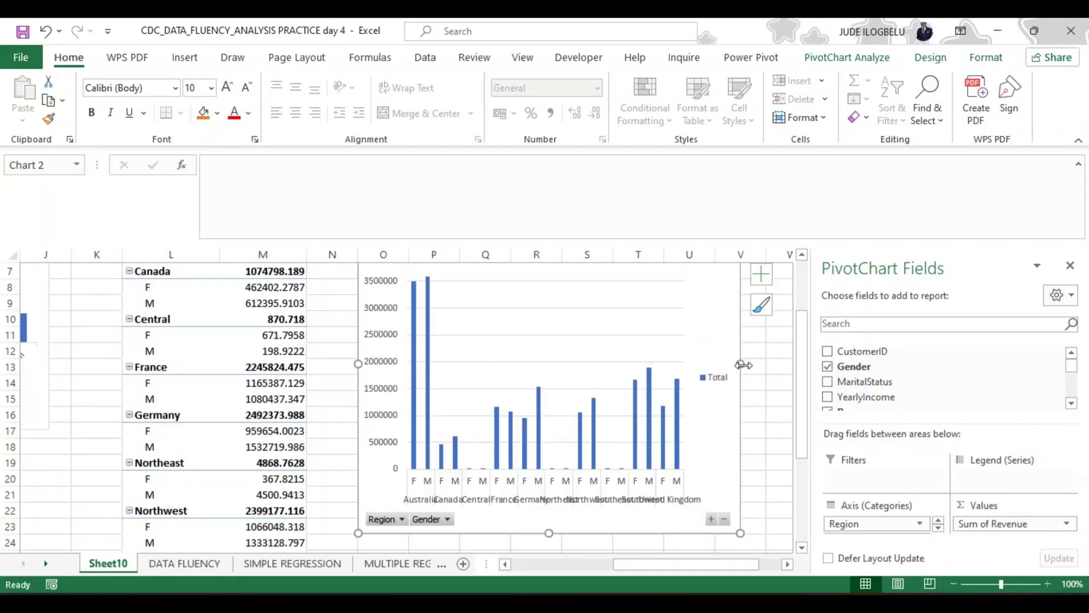
drag(742, 363, 785, 365)
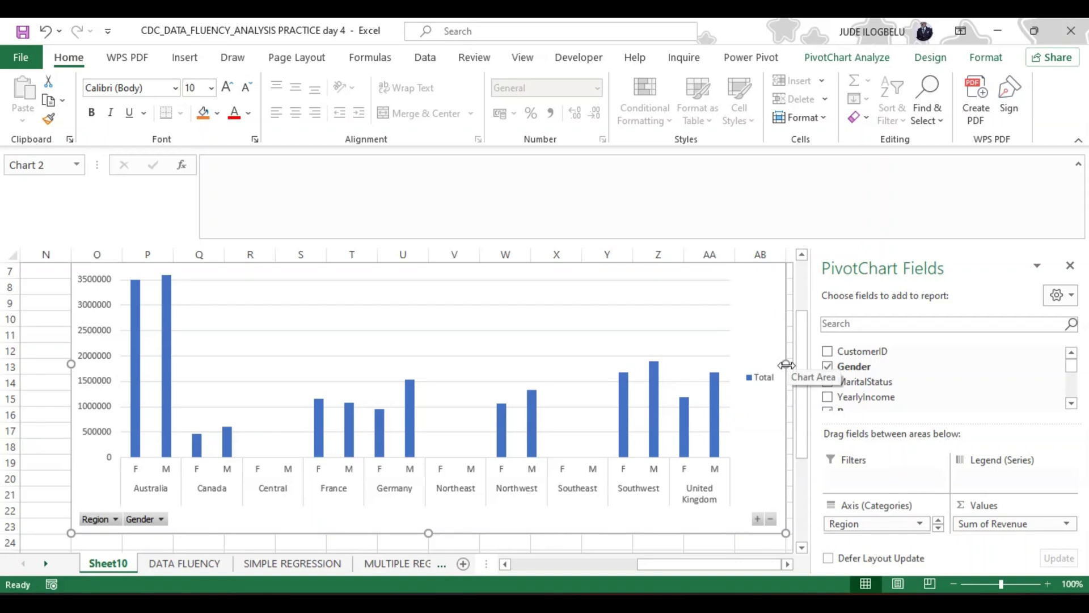
Step: Move Gender from the chart's axis categories to the legend series, keeping Region on the axis
mouse_move(809, 418)
mouse_down()
mouse_move(807, 388)
mouse_move(806, 401)
mouse_up()
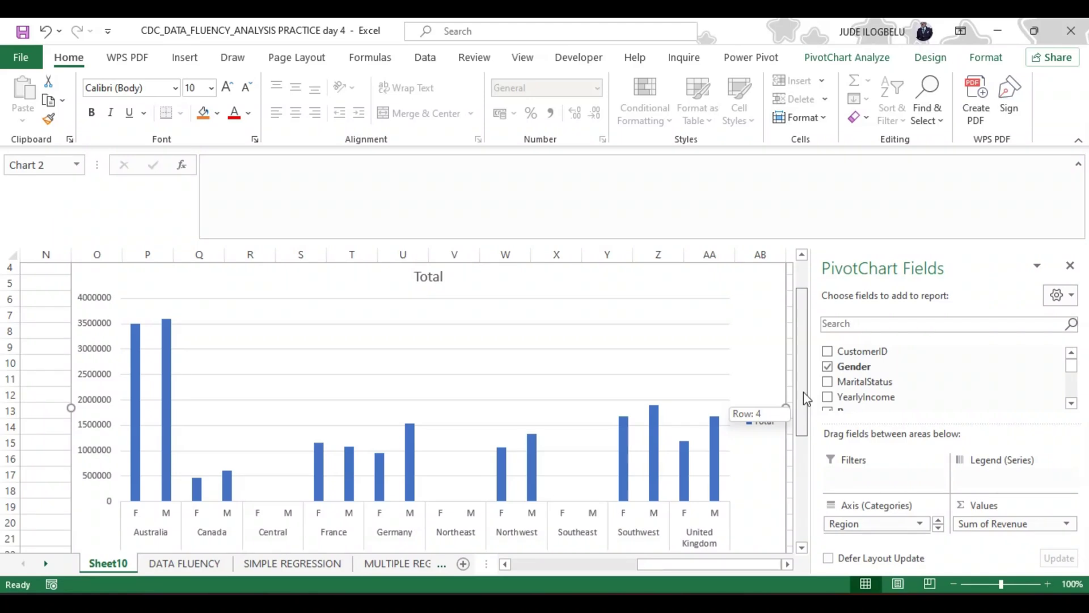
drag(804, 391, 803, 400)
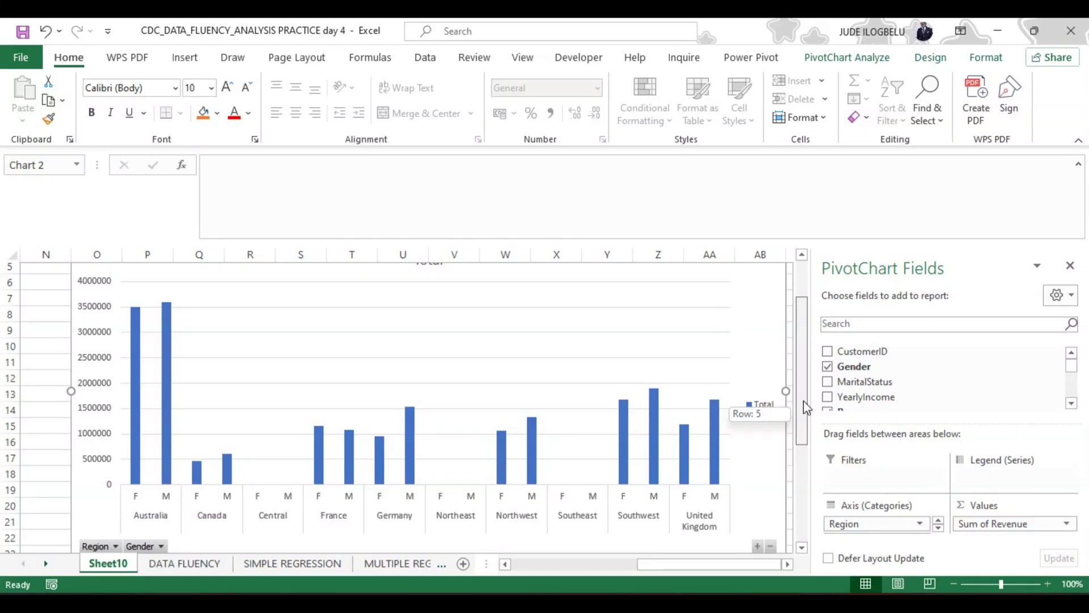
drag(804, 400, 803, 401)
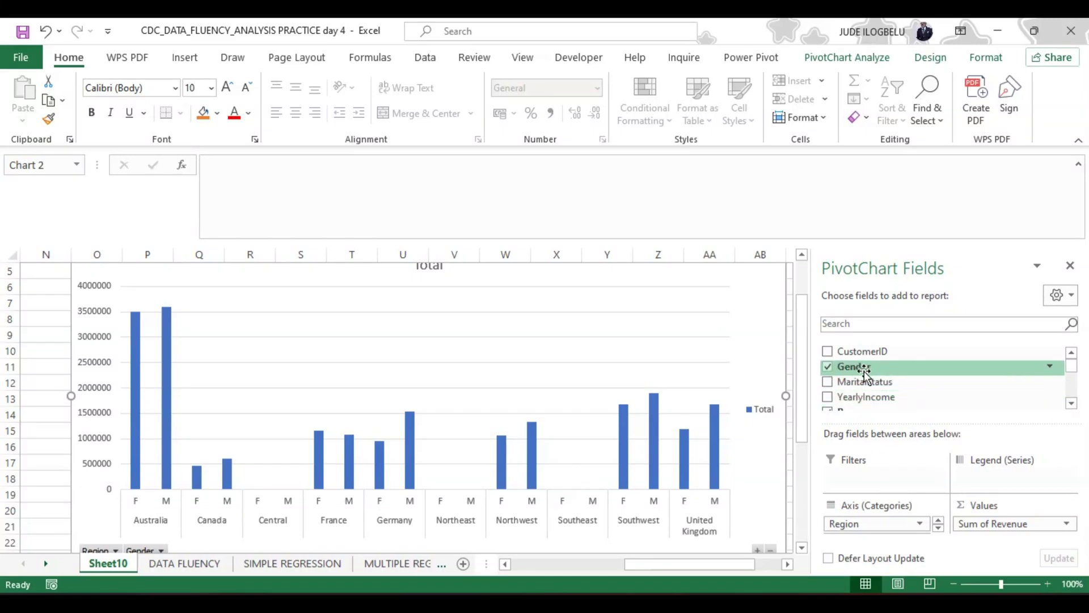
drag(866, 366, 992, 479)
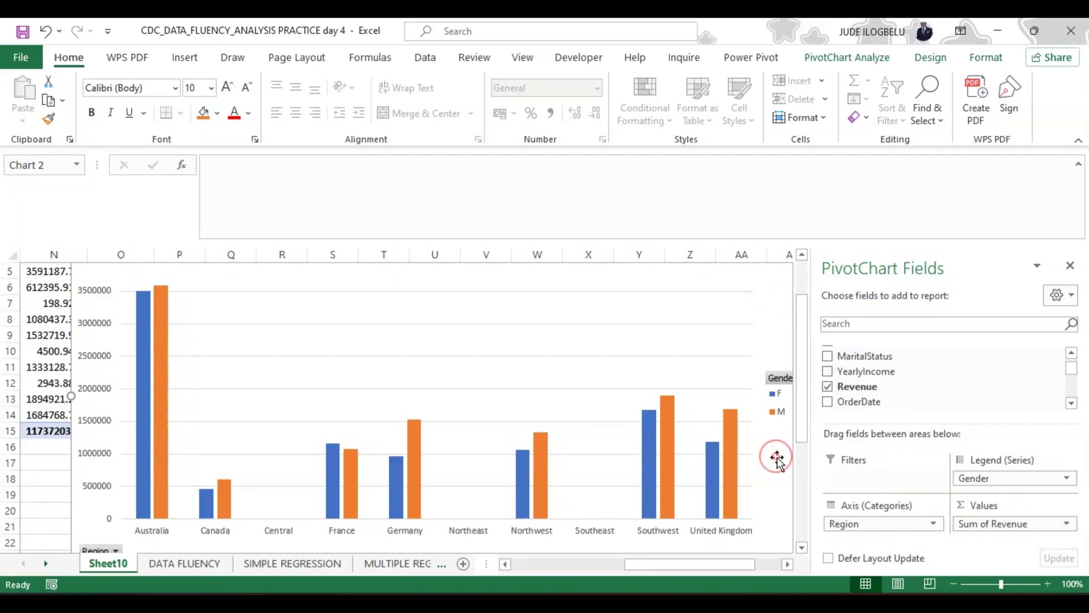
Step: Add primary major vertical, primary minor horizontal and primary minor vertical gridlines to the pivot chart, keeping the major horizontal ones
drag(744, 565, 760, 566)
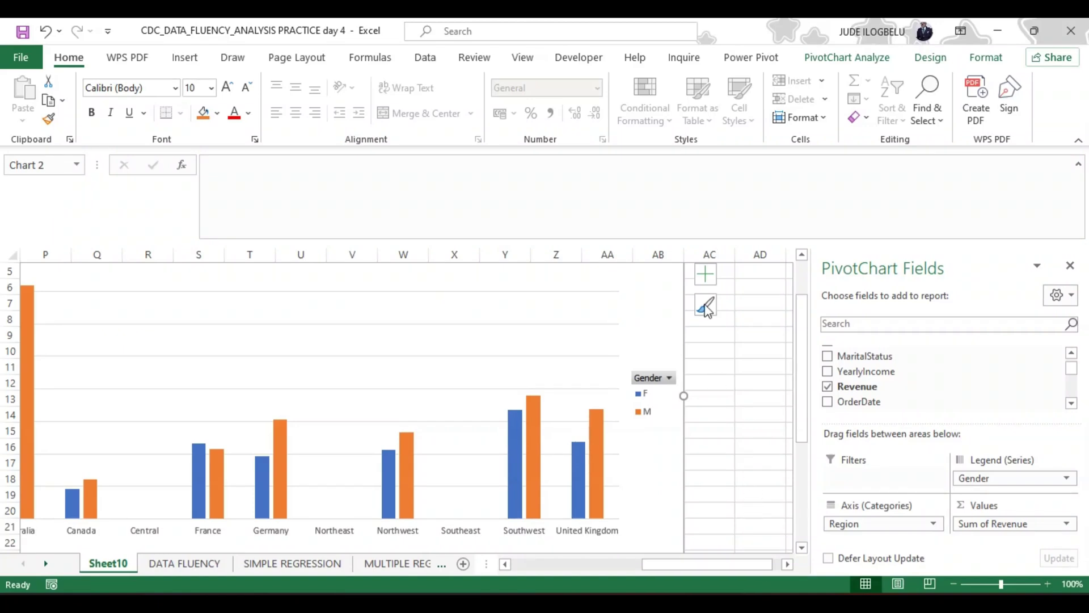
click(709, 277)
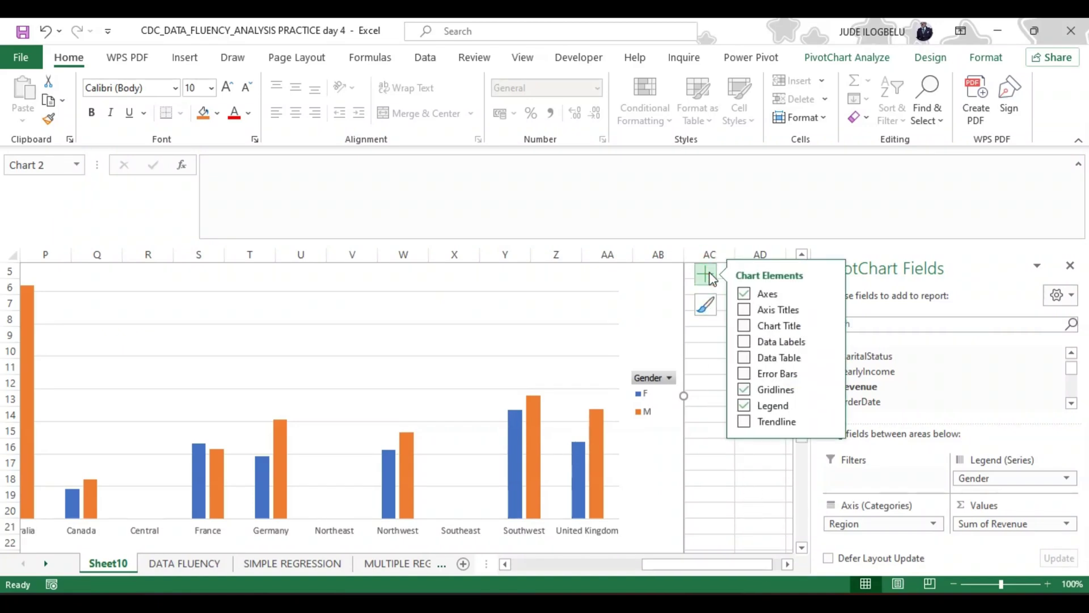
click(744, 390)
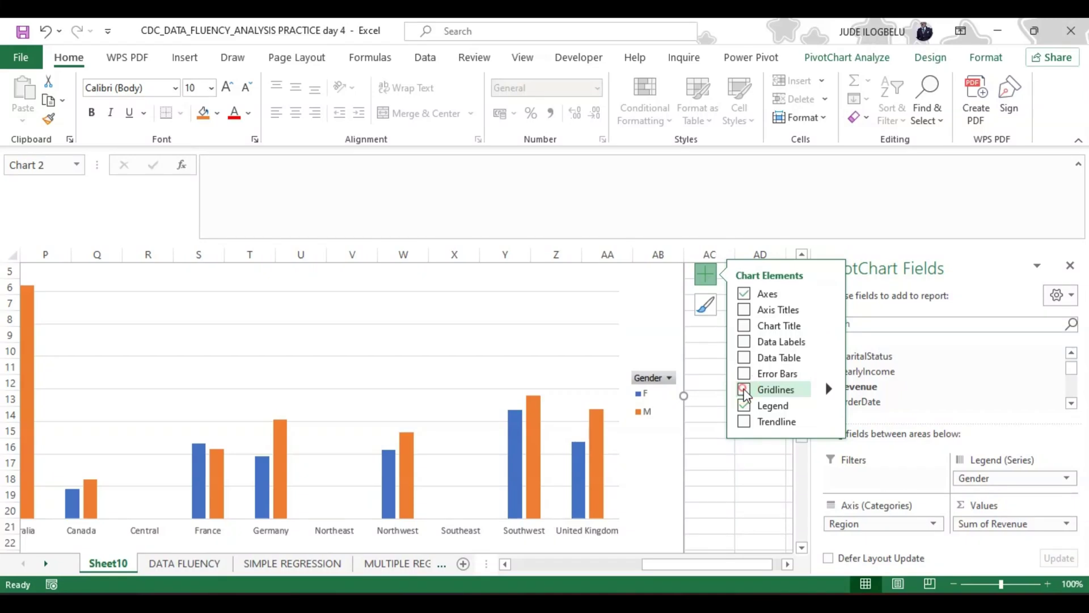
click(744, 389)
click(827, 389)
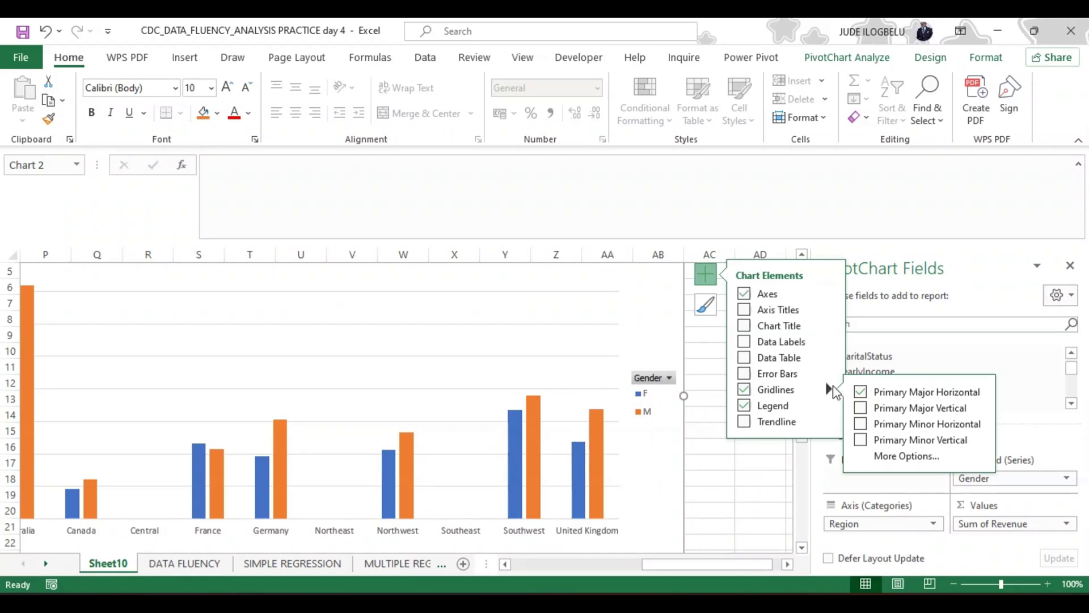
click(861, 409)
click(861, 409)
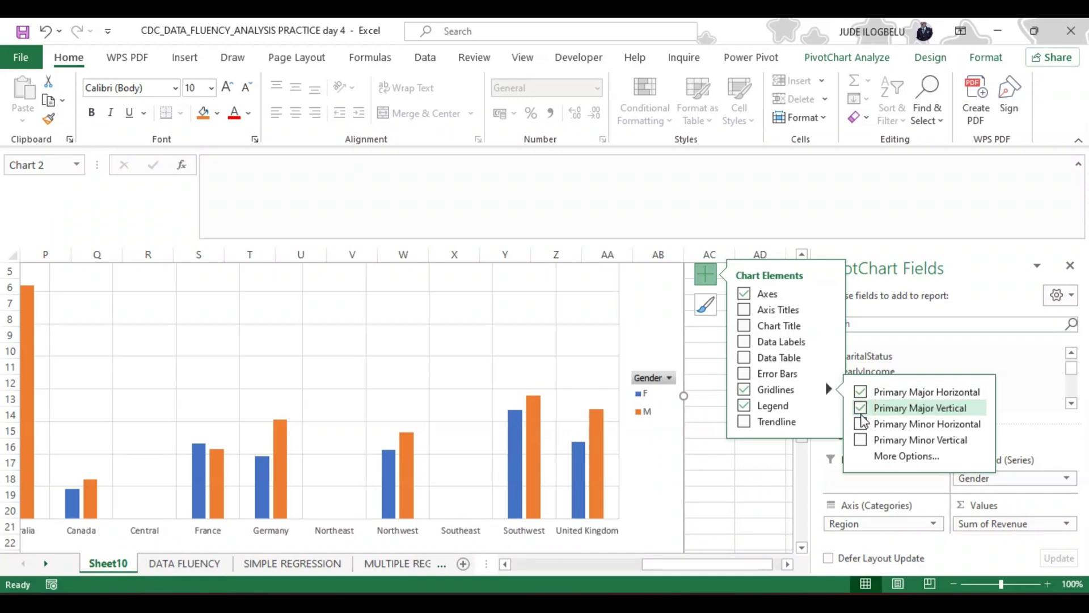
click(861, 424)
click(862, 441)
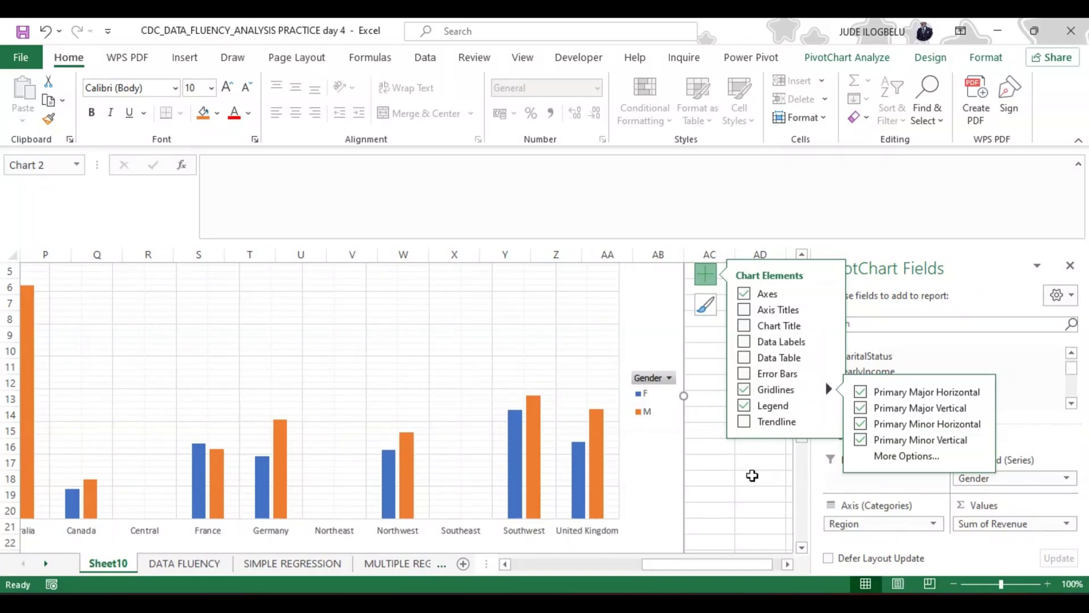
click(753, 476)
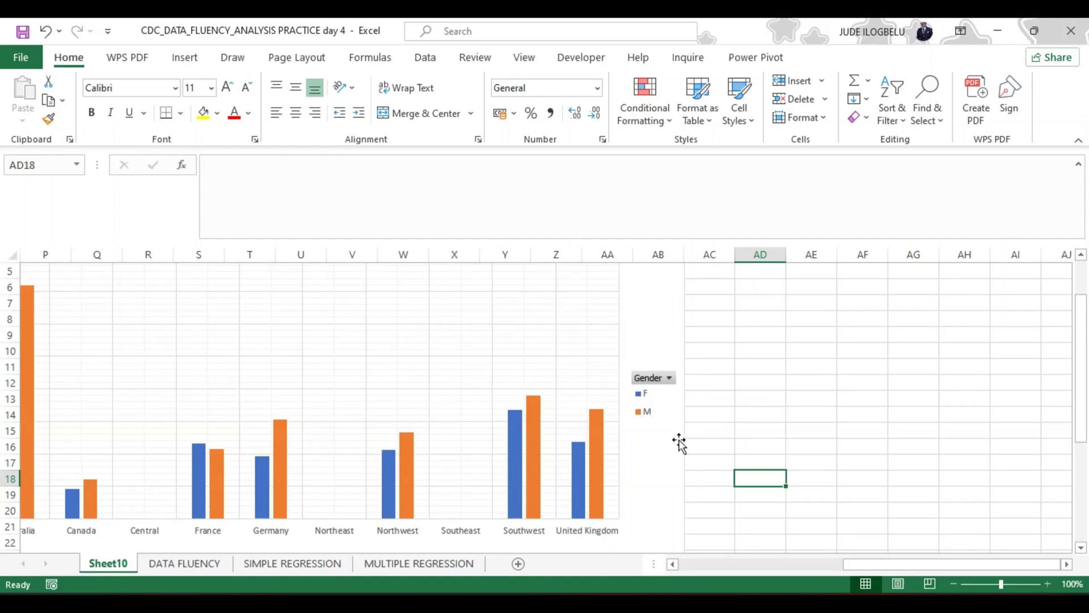
Step: Add a chart title to the Revenue by Region and Gender pivot chart
drag(855, 564, 832, 565)
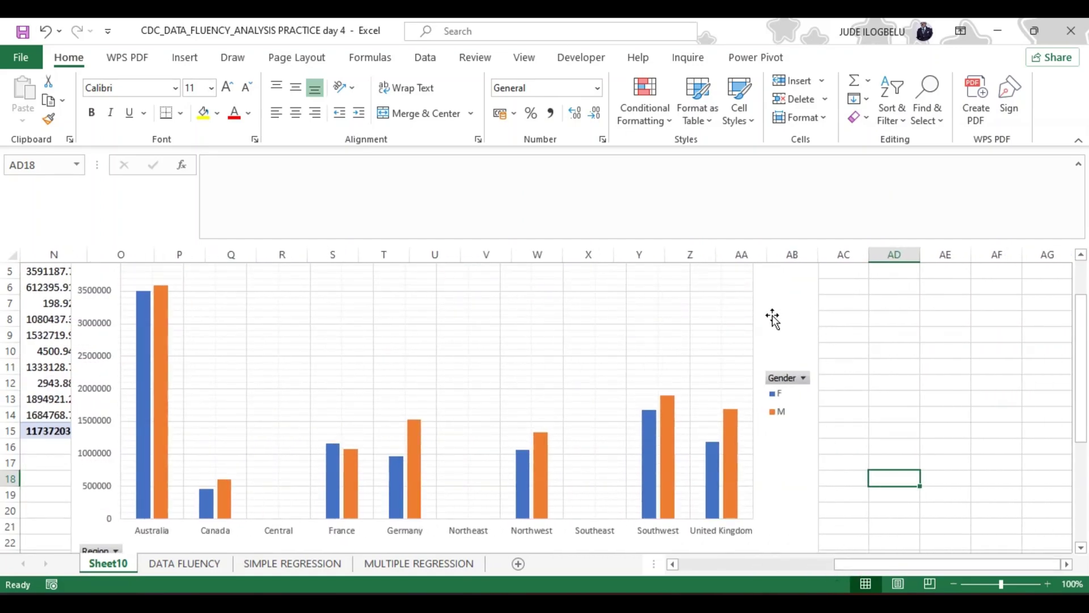
click(749, 316)
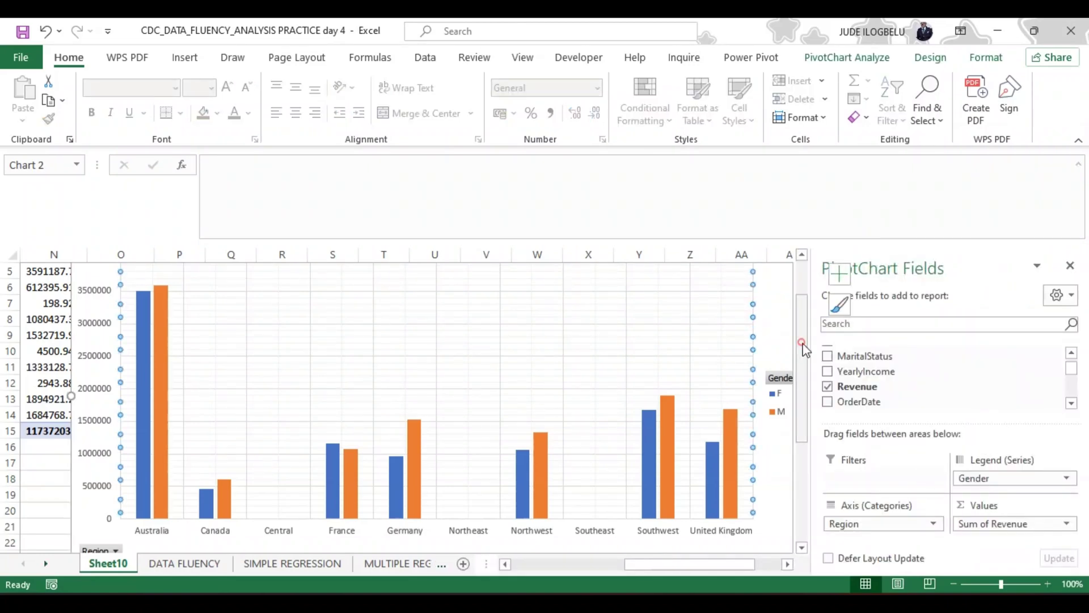
drag(802, 347, 799, 321)
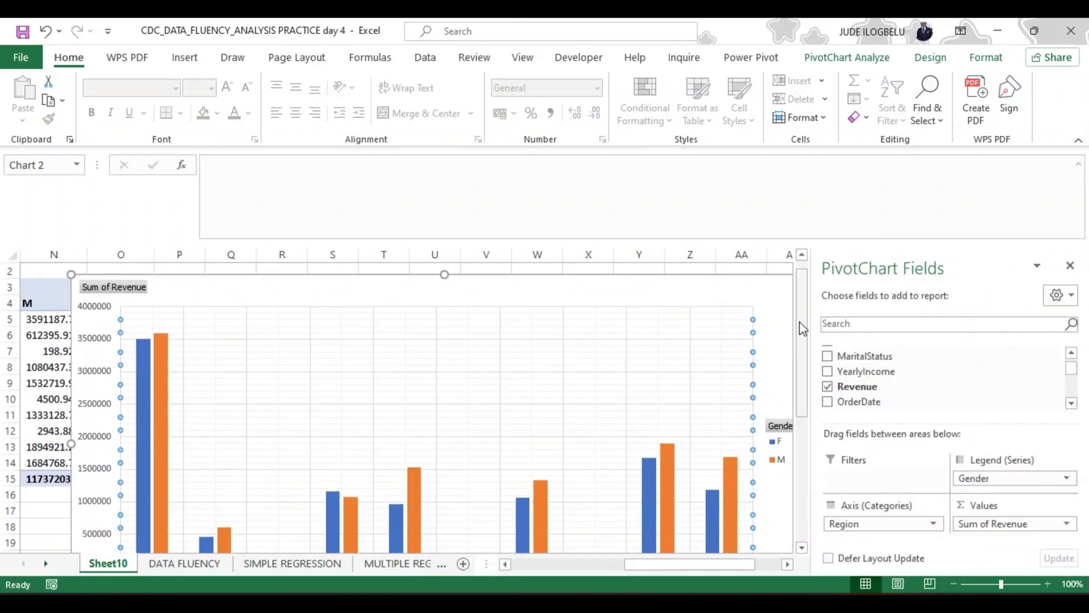
click(787, 565)
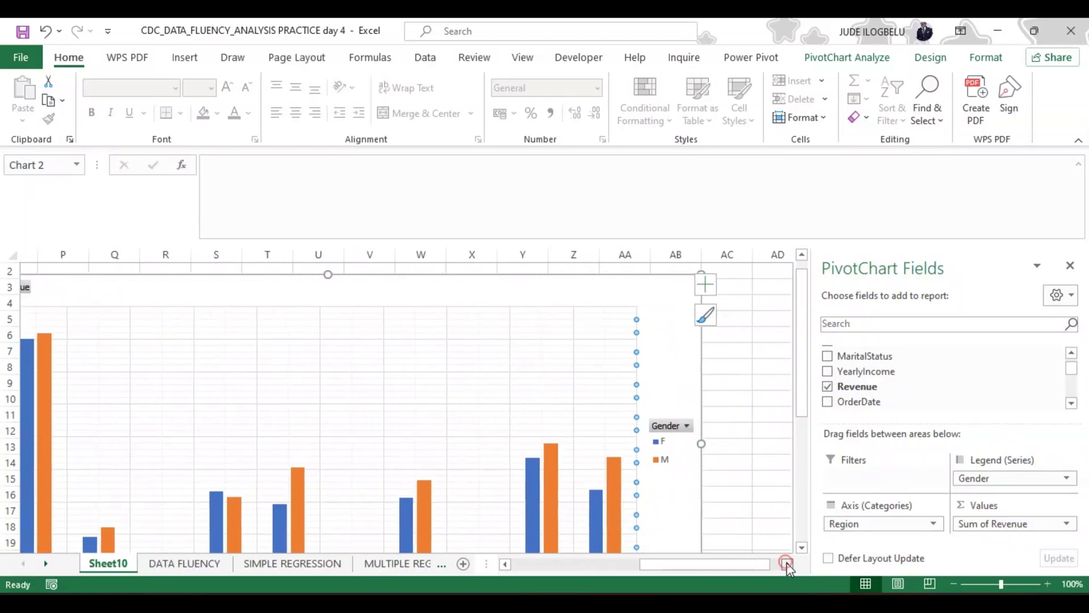
click(787, 564)
click(704, 295)
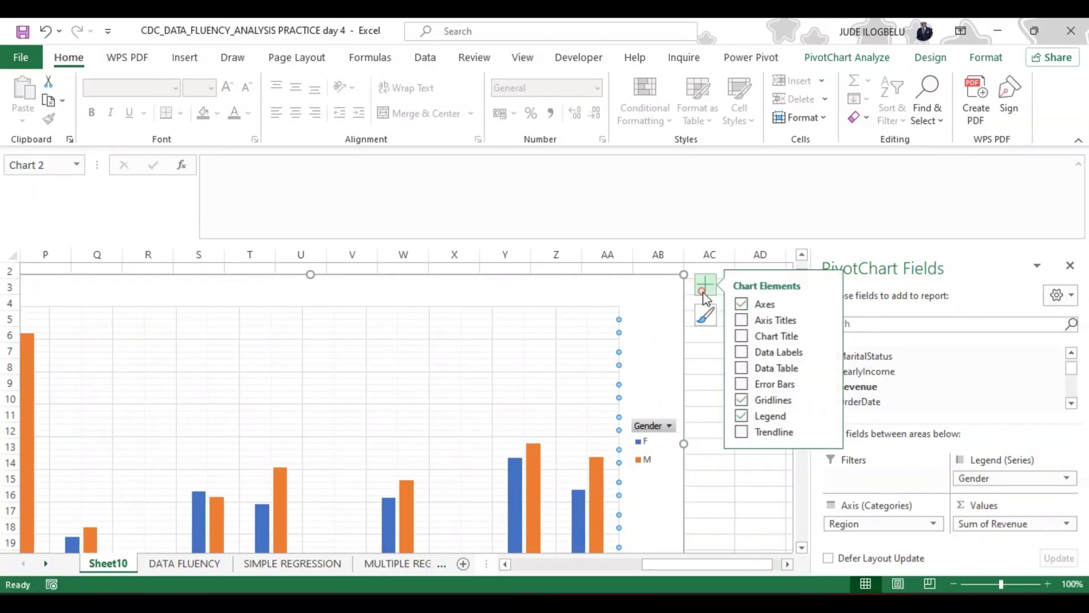
click(744, 336)
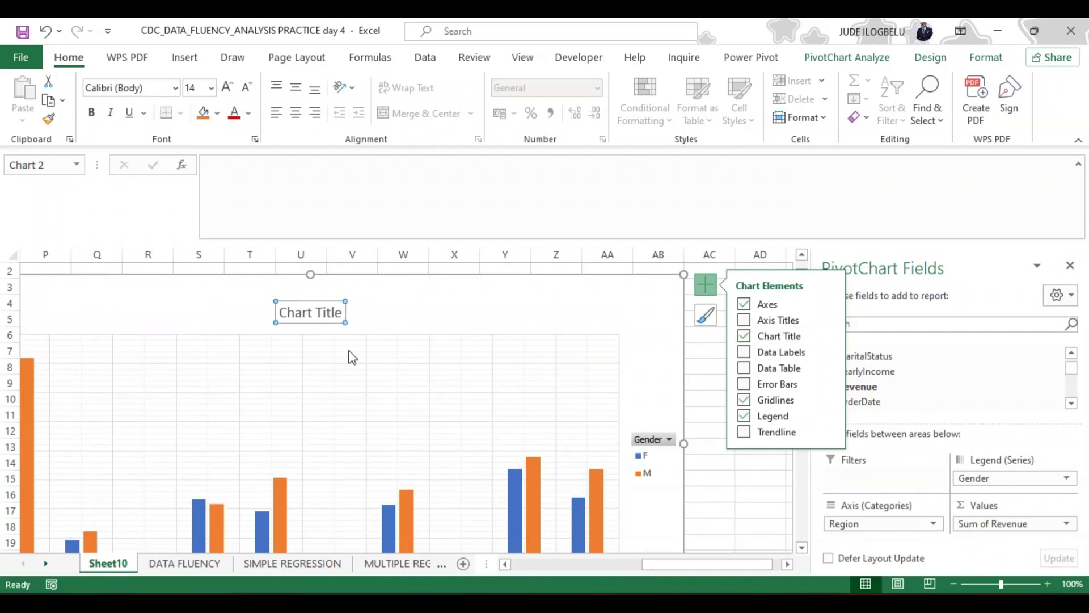
Step: Replace the placeholder title of the Region and Gender pivot chart with "Revenue by Gender (Country)"
click(340, 309)
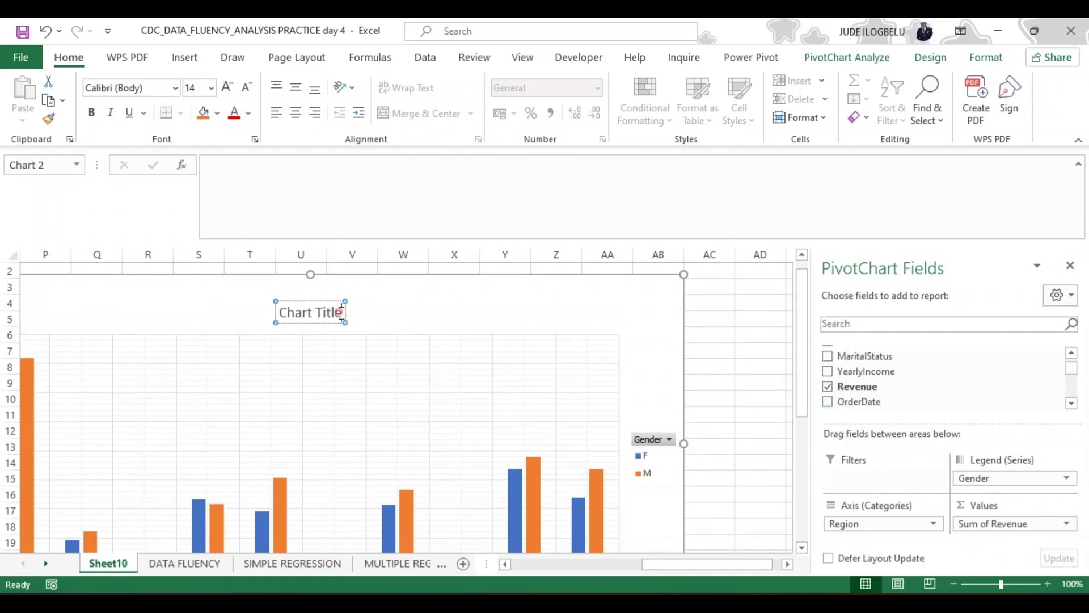
key(BackSpace)
key(BackSpace)
key(BackSpace)
key(BackSpace)
key(BackSpace)
key(BackSpace)
key(BackSpace)
key(BackSpace)
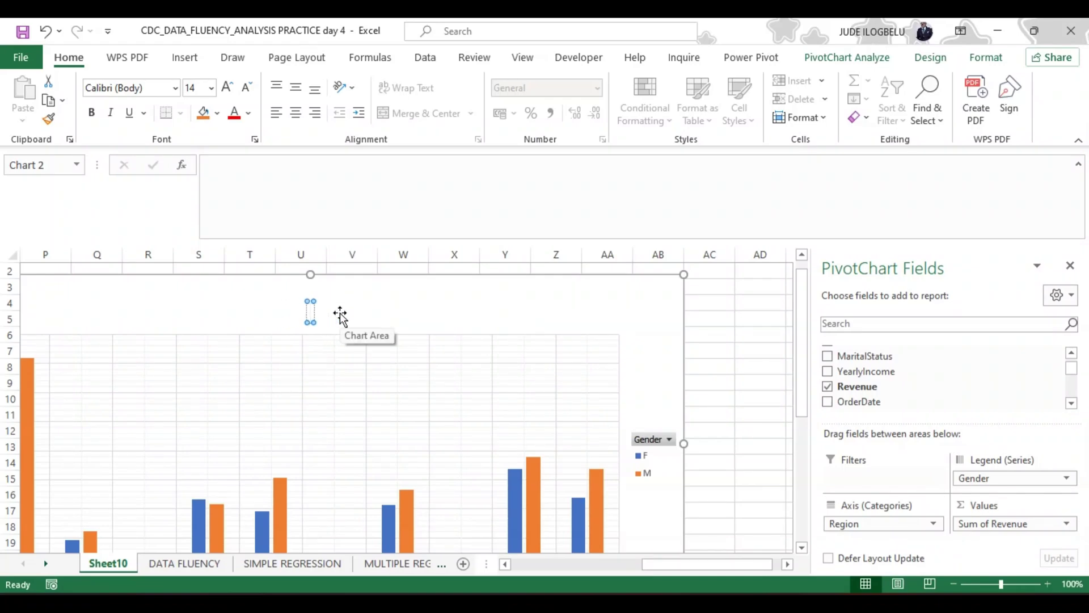
text(Revenue)
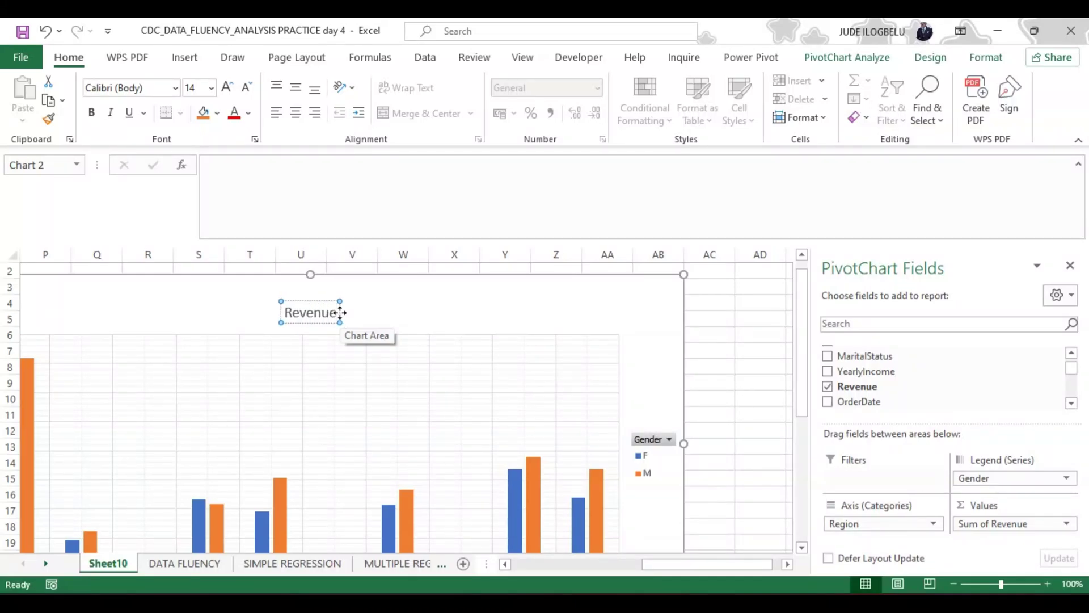
text( by)
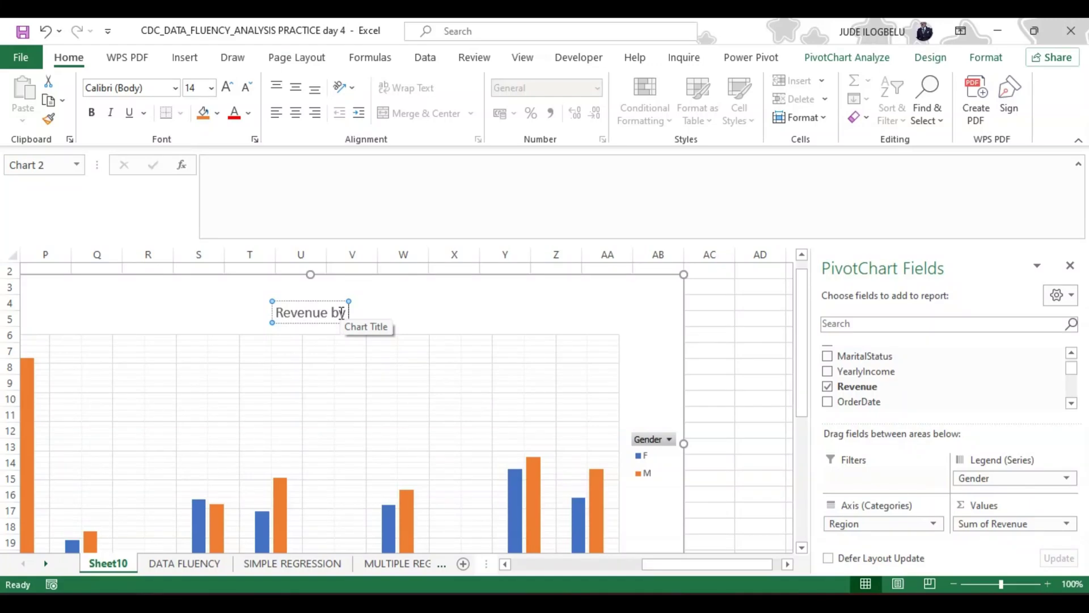
text( Gend)
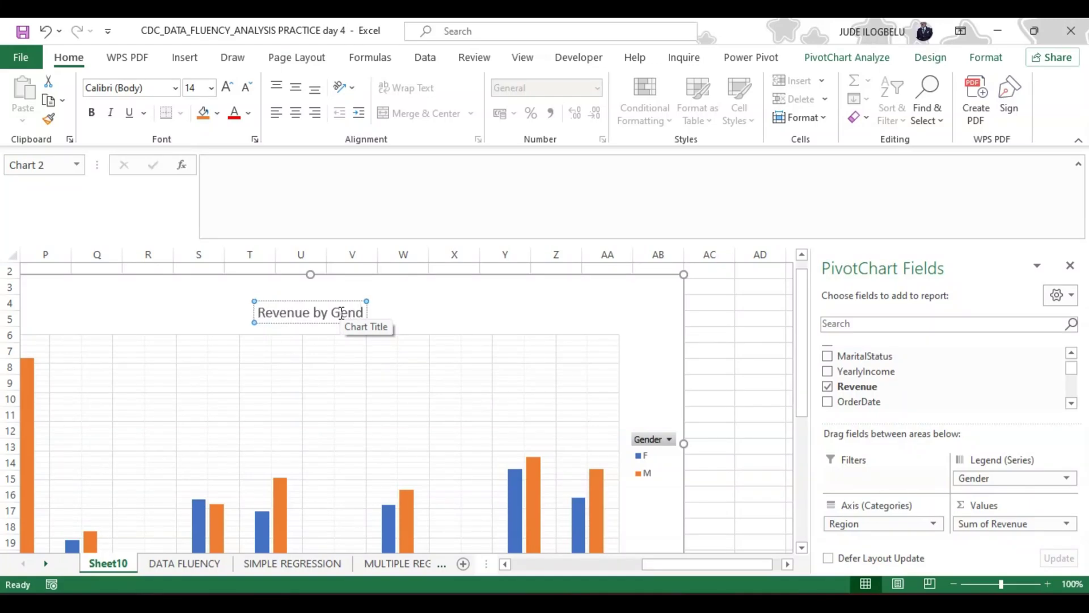
text(er)
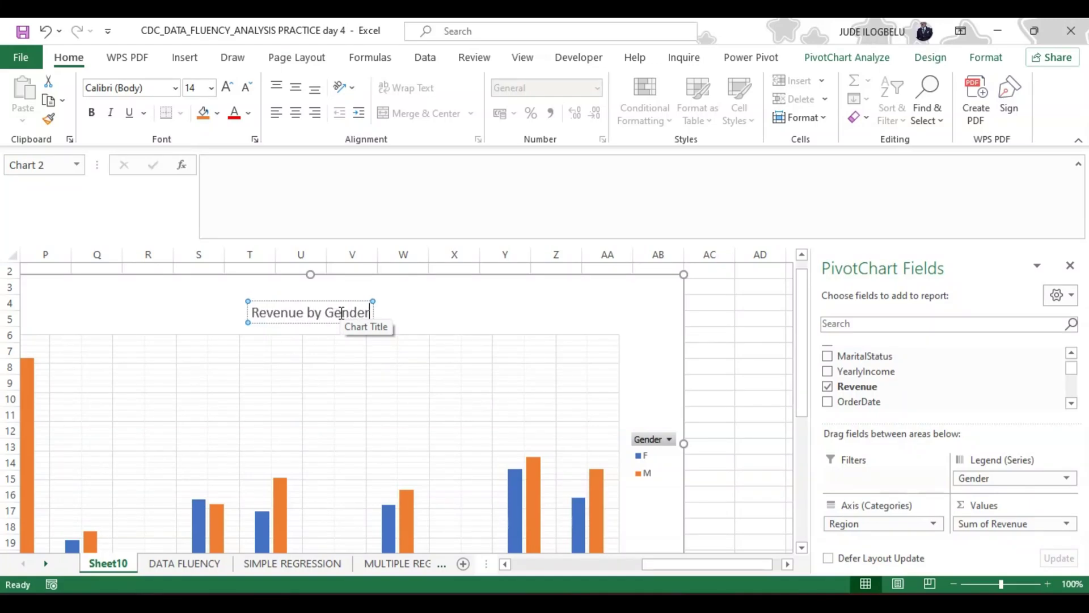
text( ()
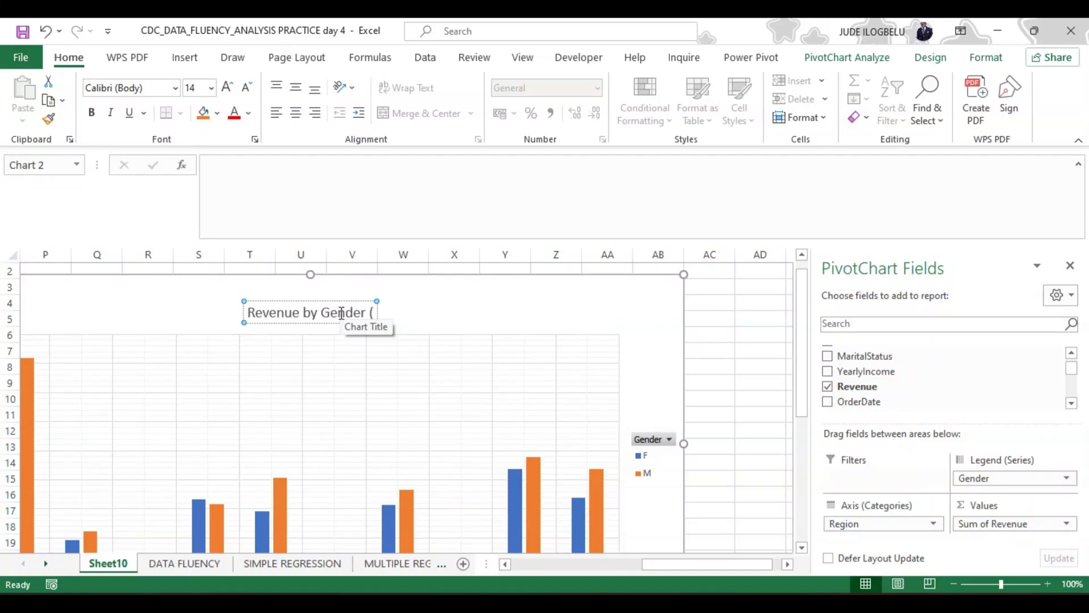
text(Count)
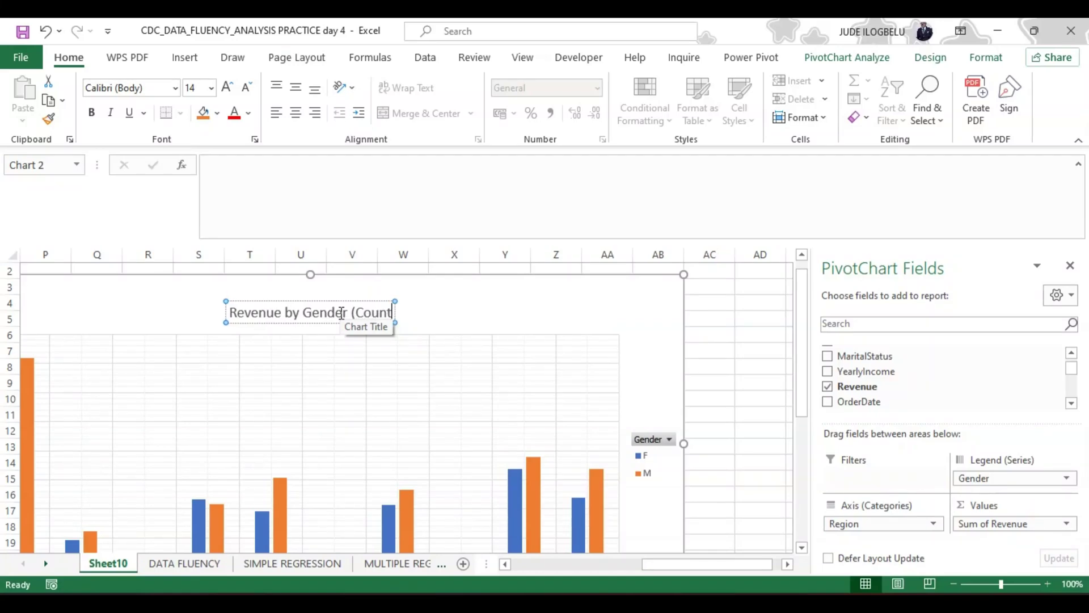
text(ry)
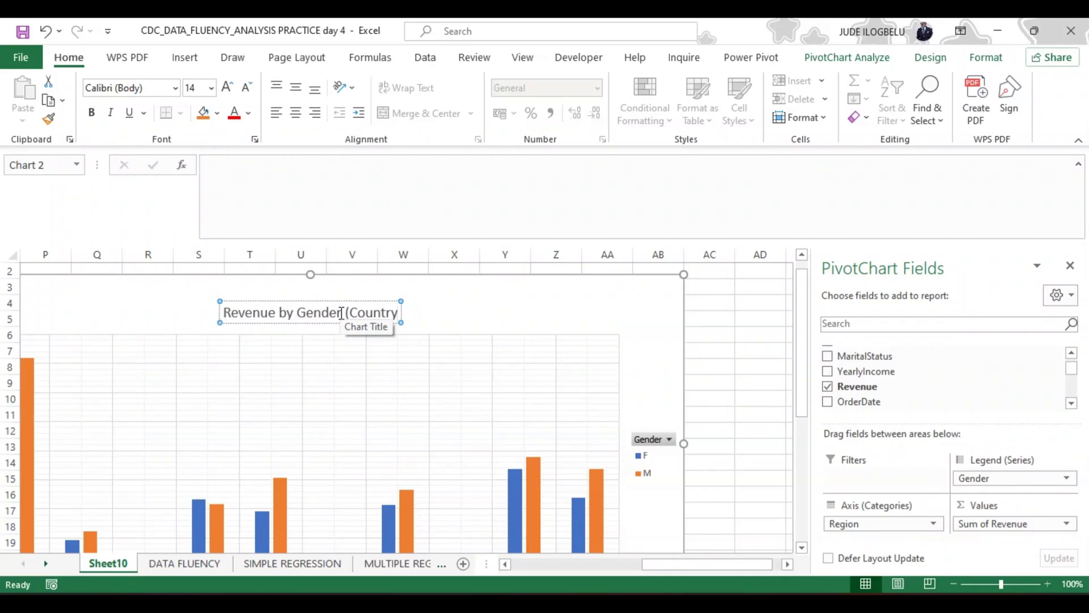
text())
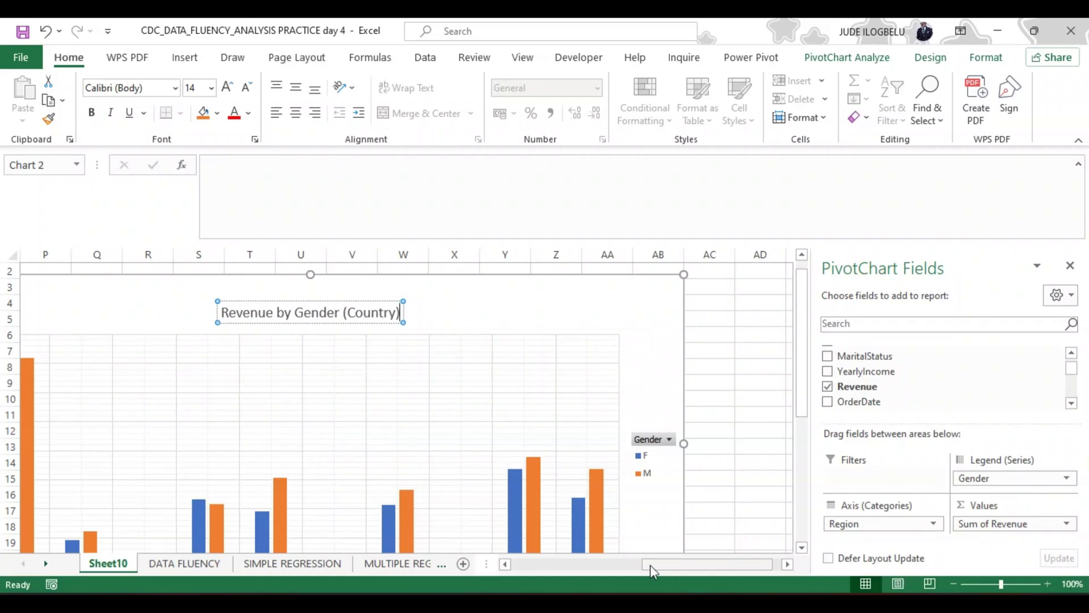
Step: Check the Phase 4 task list on the DATA FLUENCY sheet, and move the gender chart on Sheet10 clear of its pivot table to column Q
click(196, 561)
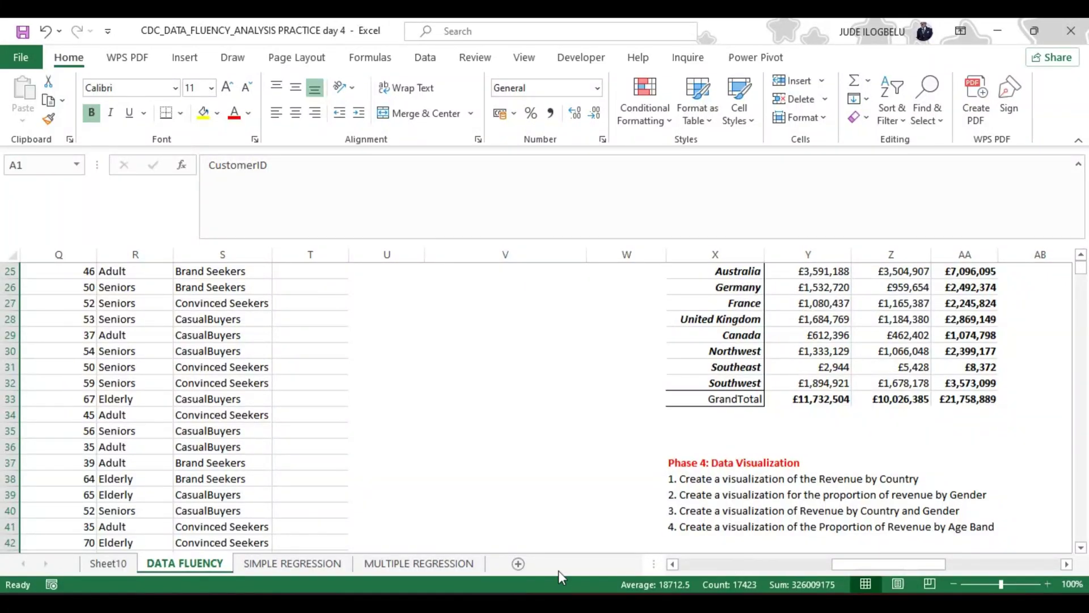
click(109, 563)
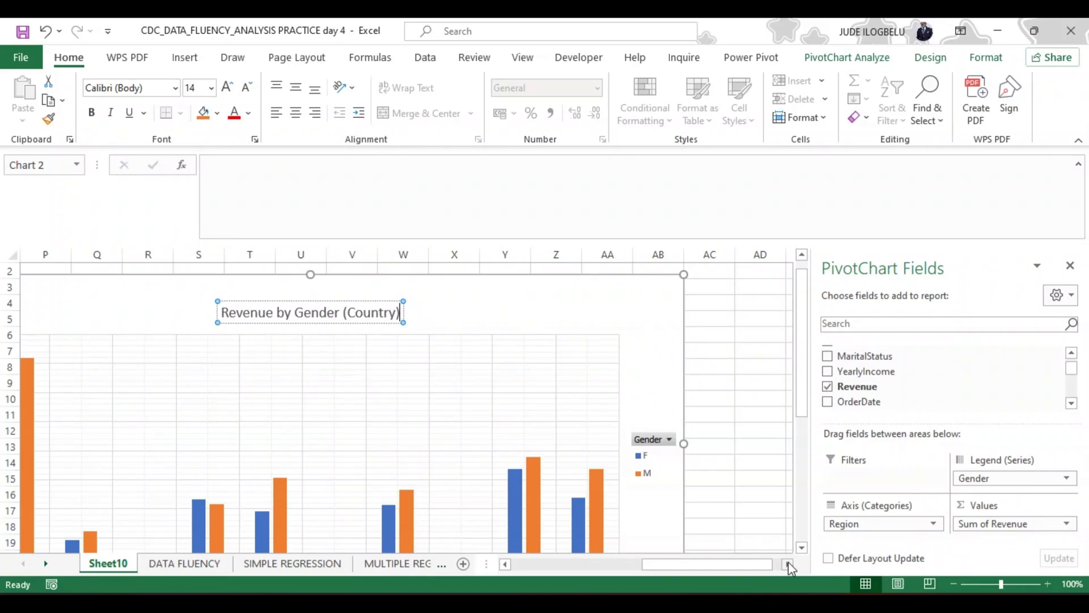
click(505, 564)
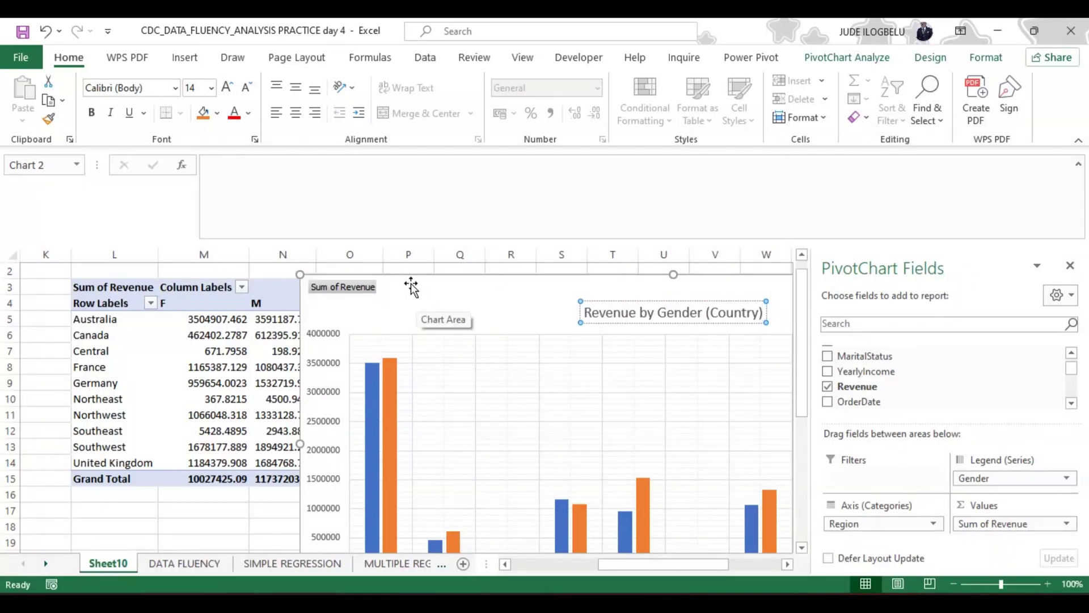
drag(408, 274, 512, 275)
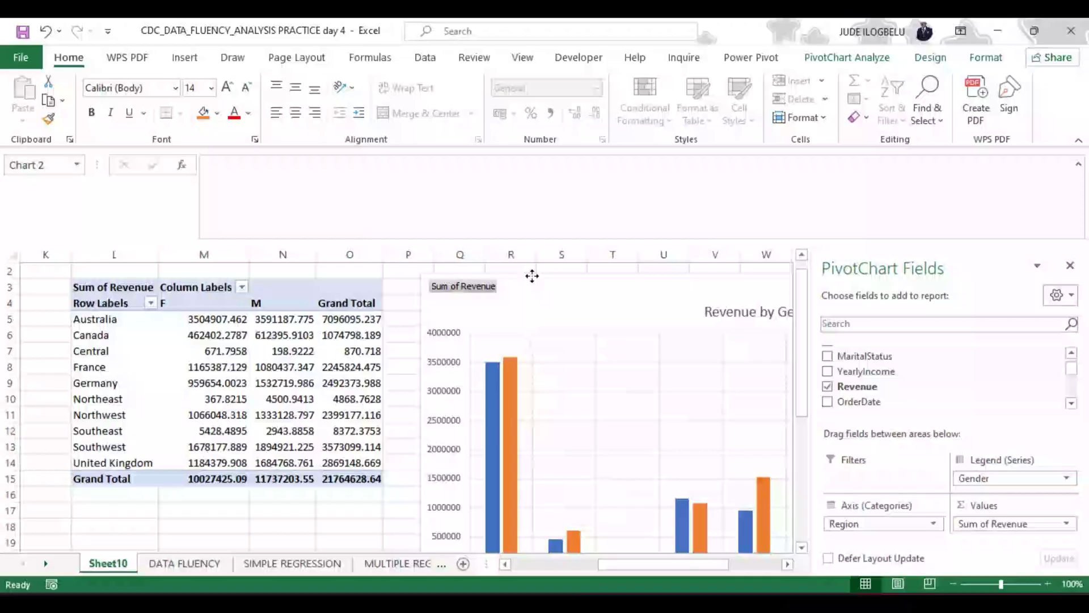
drag(531, 275, 545, 281)
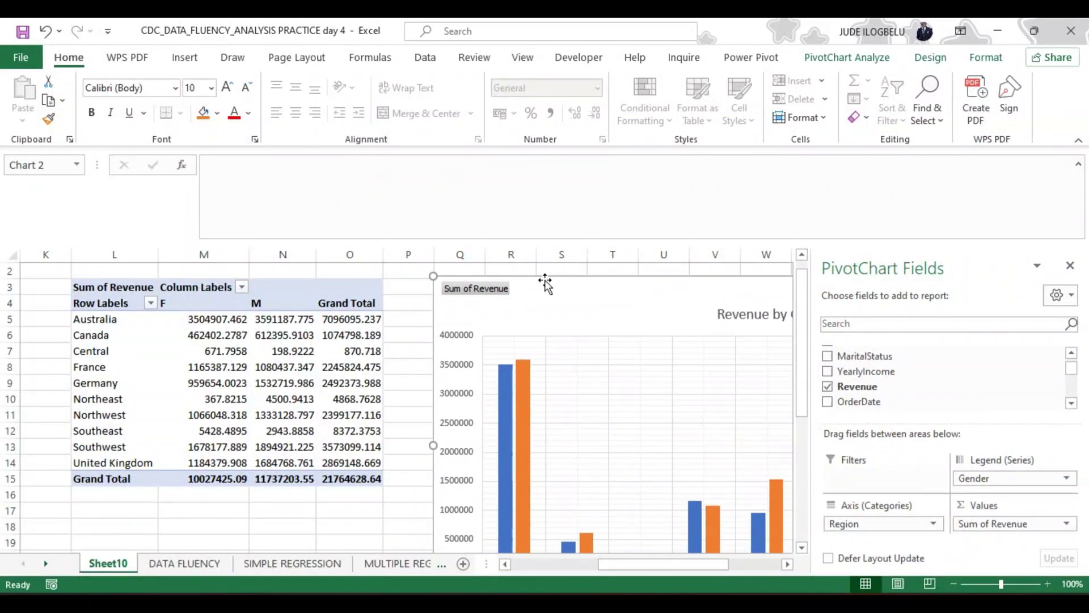
Step: Insert four blank columns at column K, between the Revenue by Country chart and the gender pivot table
click(505, 565)
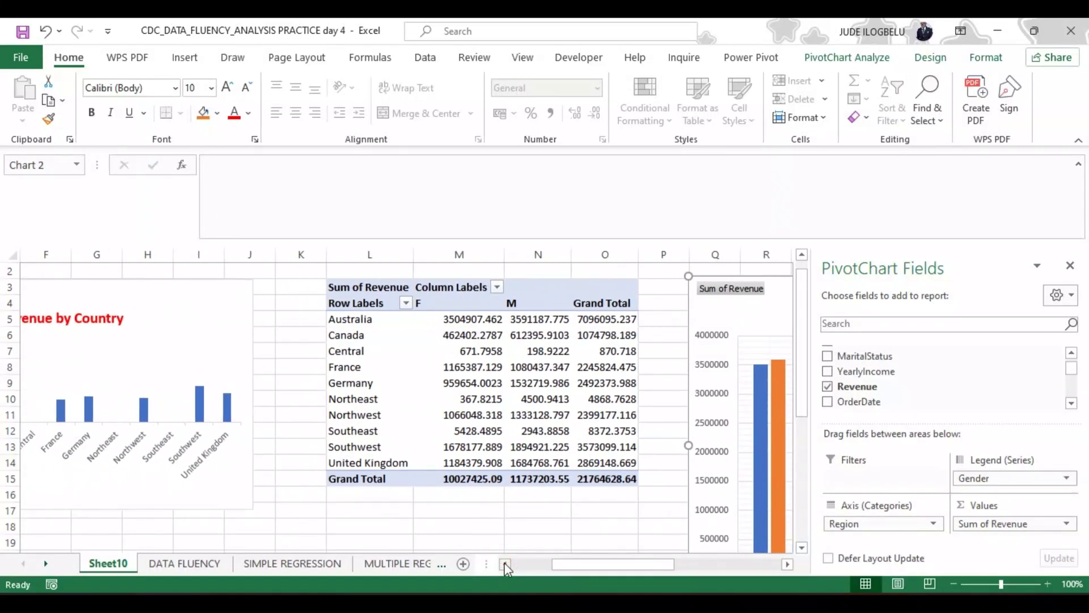
click(295, 257)
right_click(296, 256)
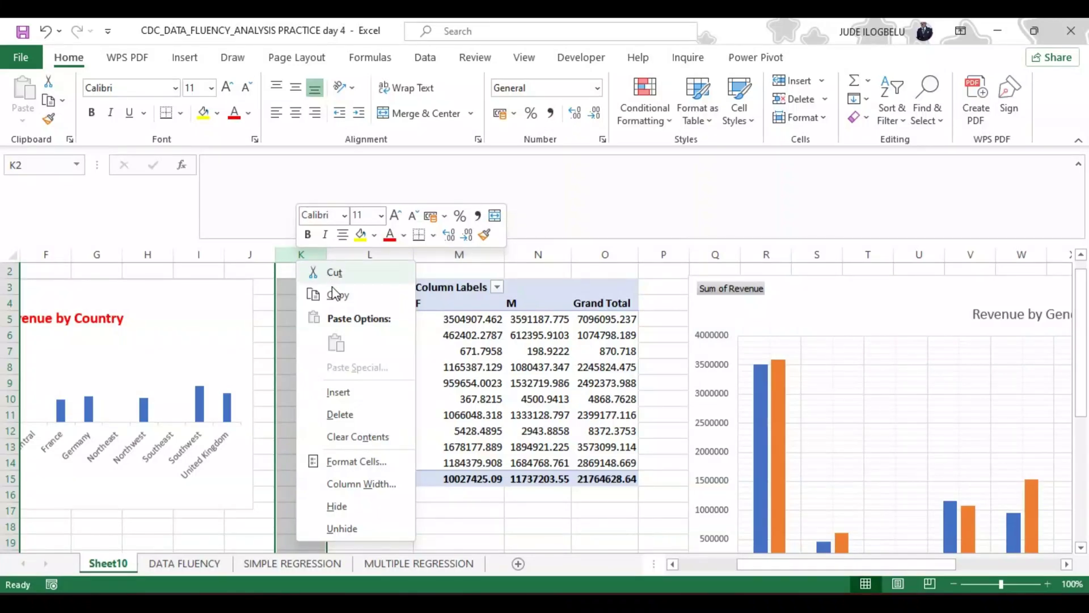
click(335, 393)
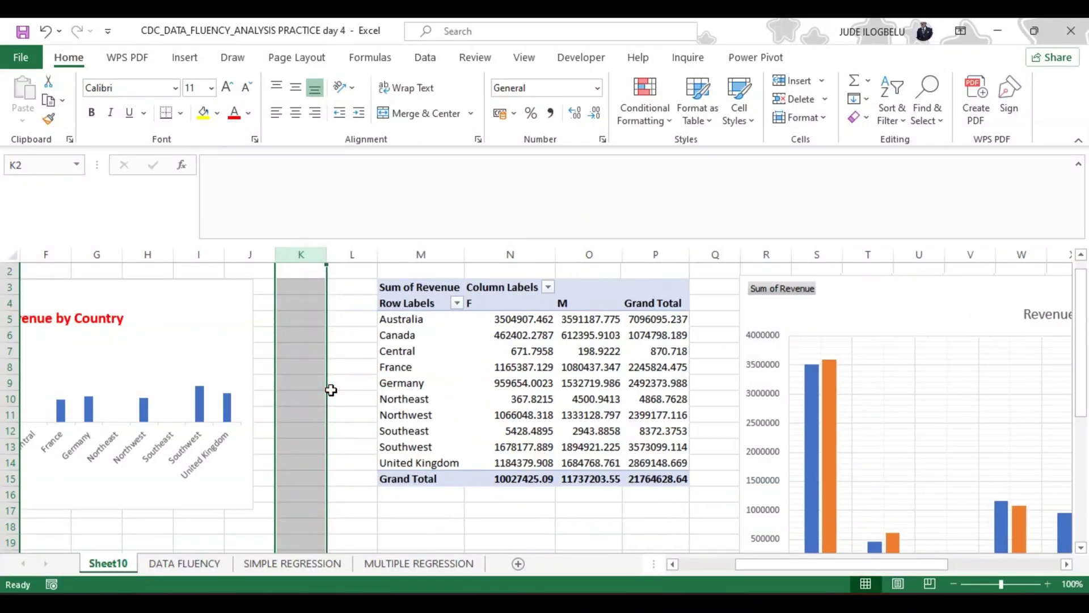
right_click(313, 254)
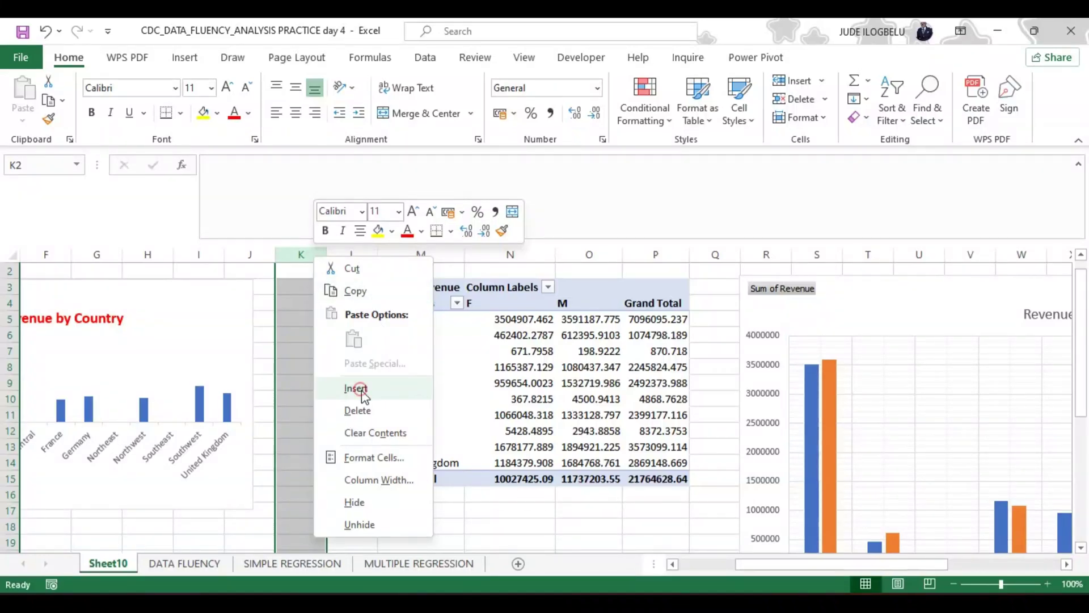
click(355, 388)
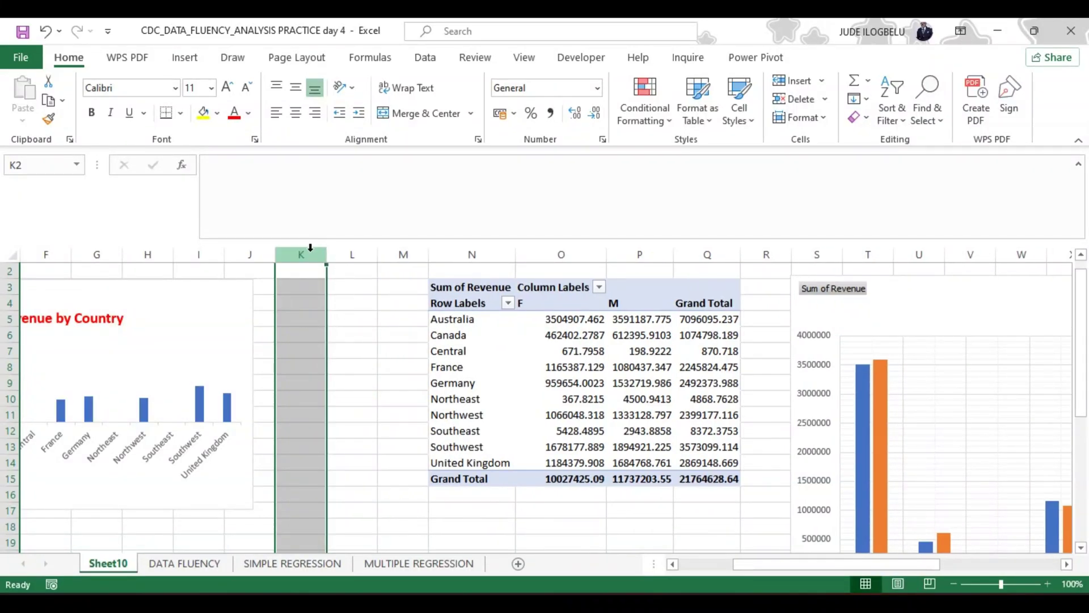
right_click(310, 251)
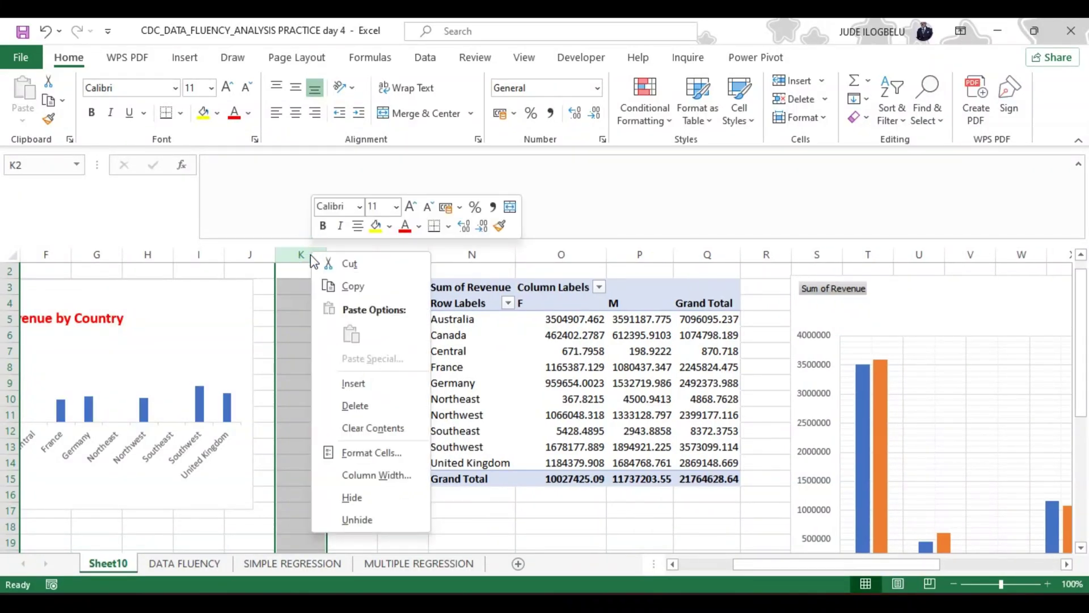
click(355, 386)
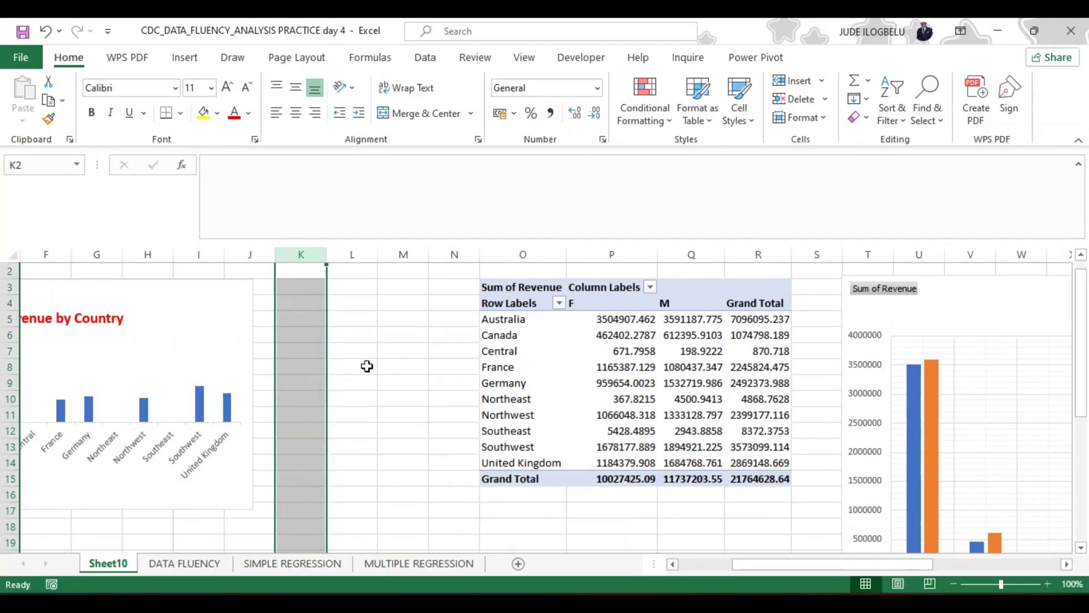
right_click(306, 253)
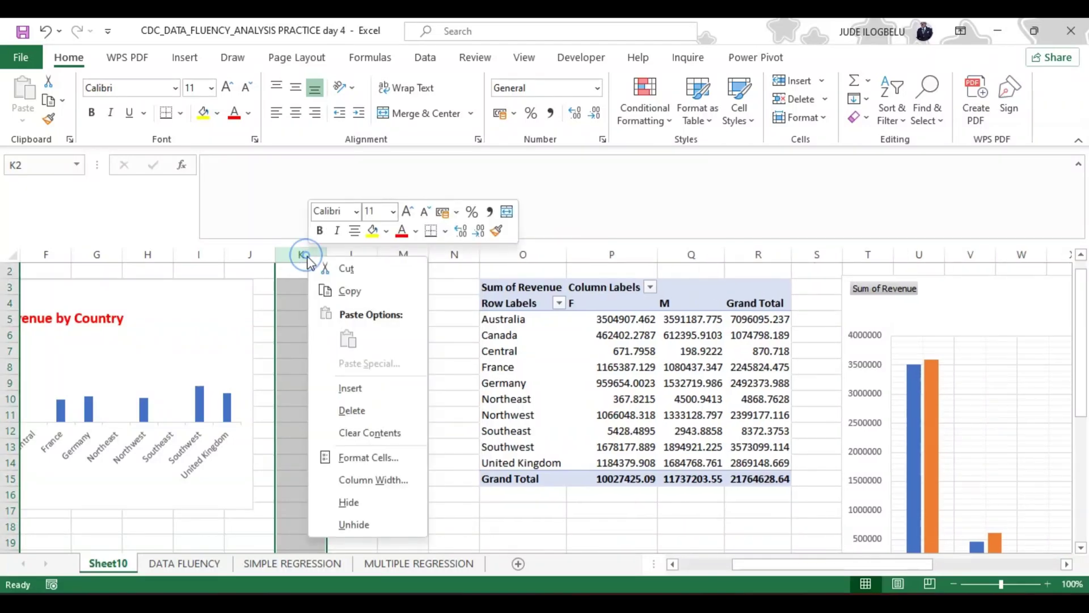
click(351, 385)
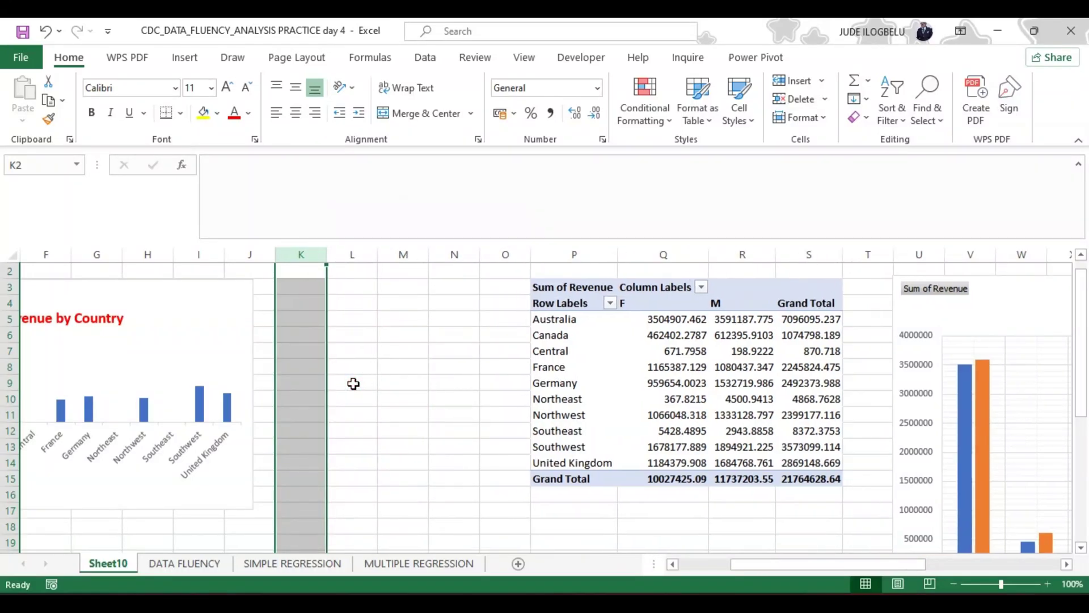
Step: Insert a PivotChart with PivotTable at Sheet10 cell L3, using 'DATA FLUENCY'!$A$1:$S$17423 as the source range
click(335, 290)
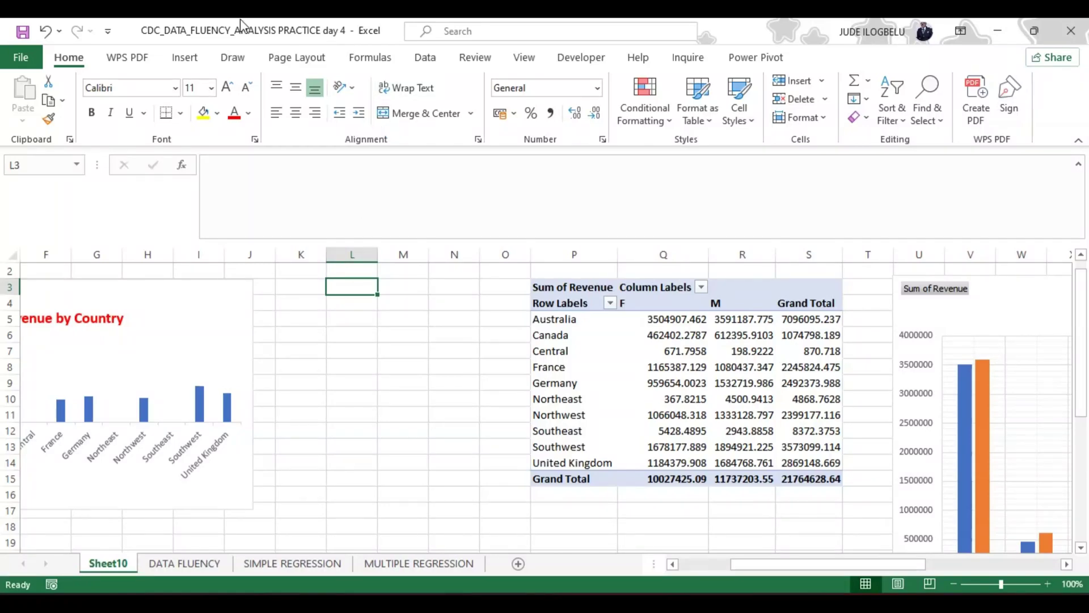
click(188, 58)
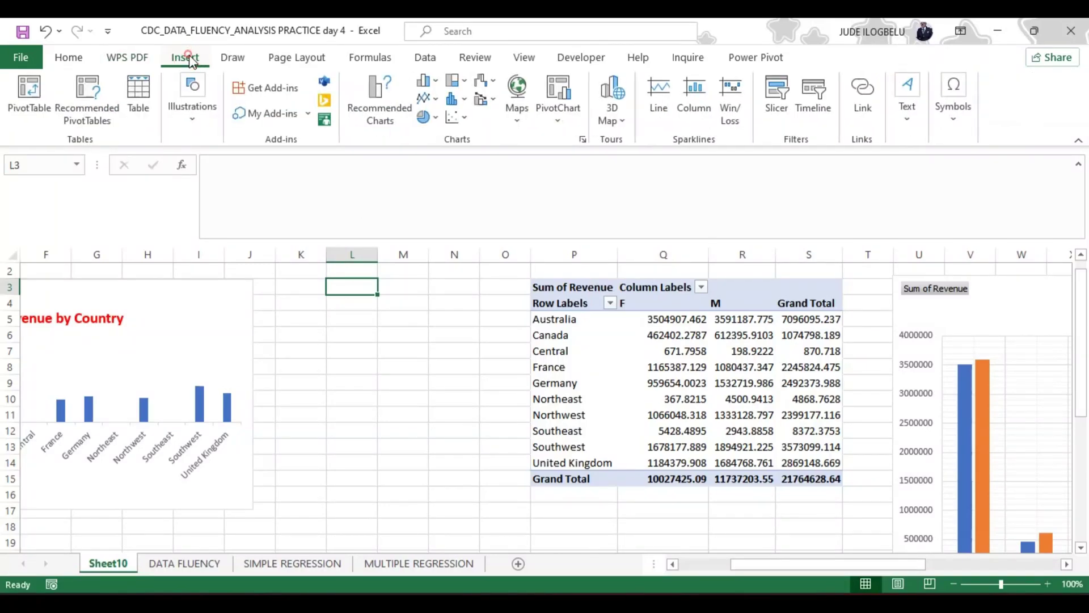
click(559, 120)
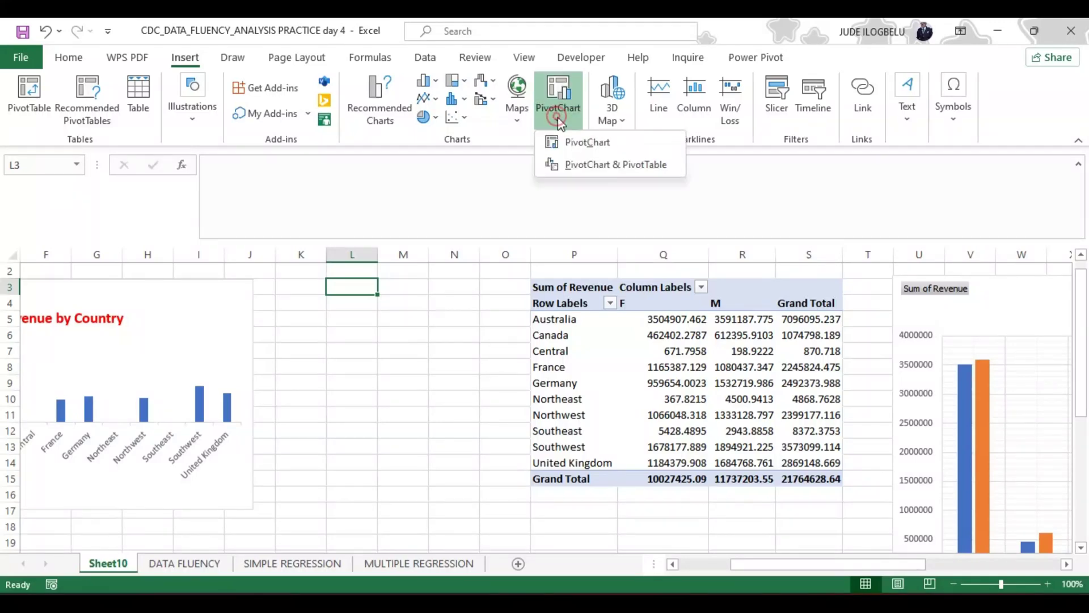
click(578, 164)
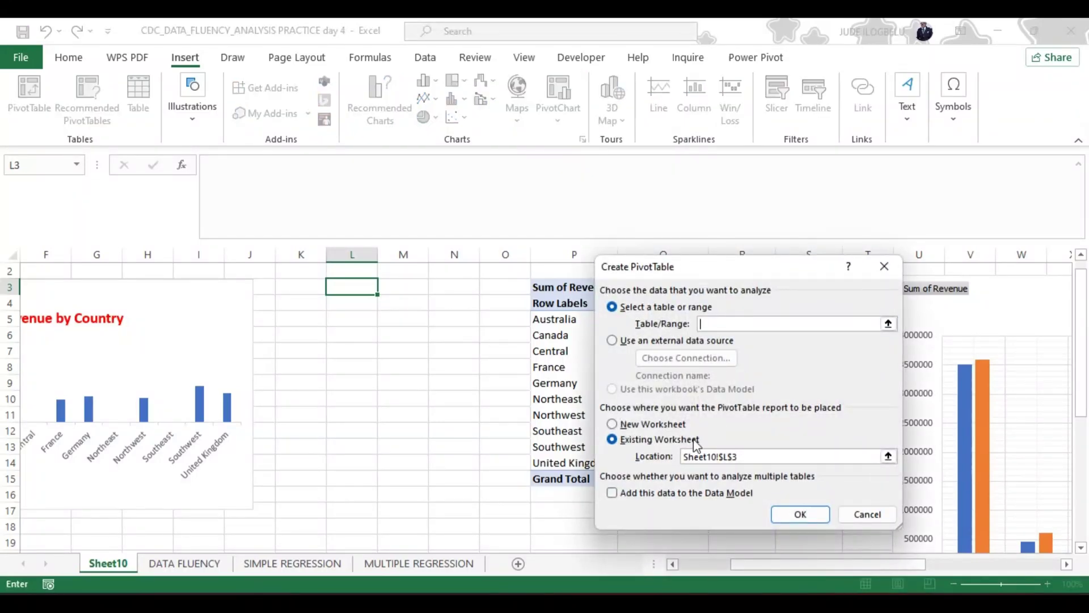
click(183, 563)
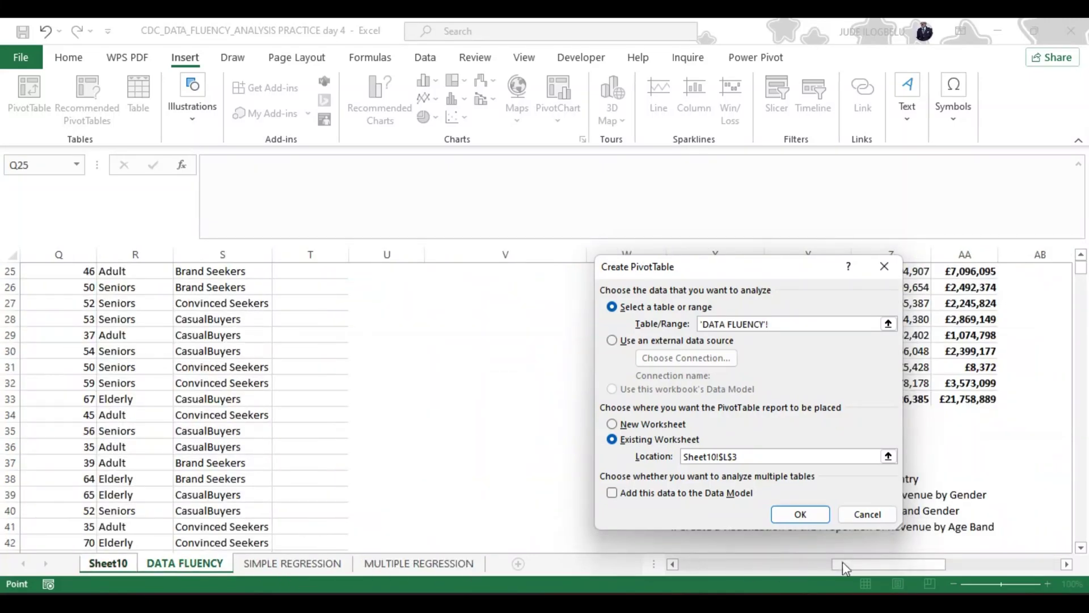
drag(856, 561, 689, 564)
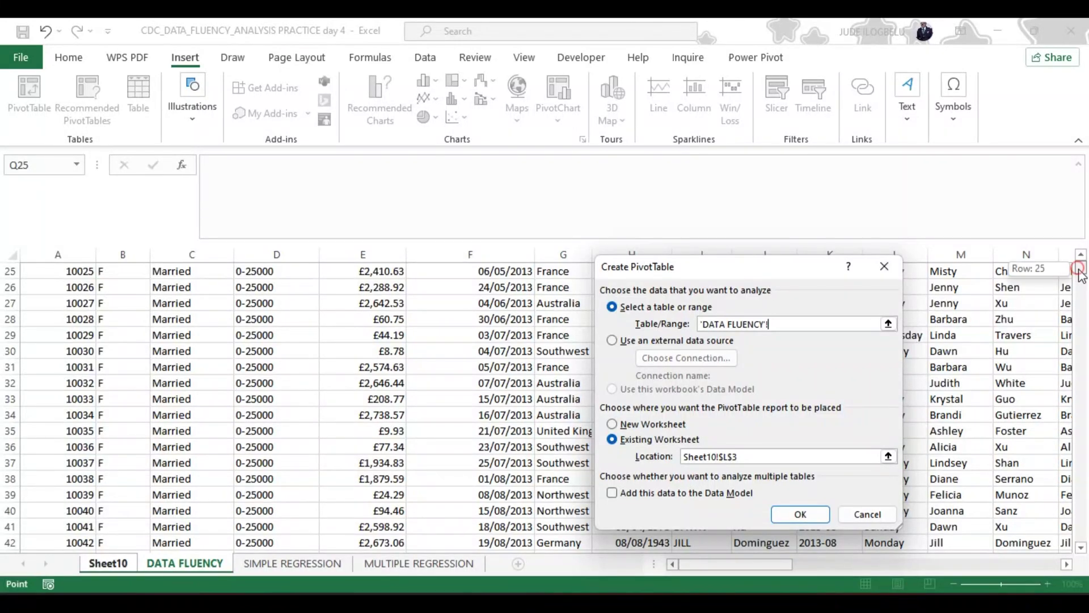
drag(1080, 276, 1080, 264)
click(72, 271)
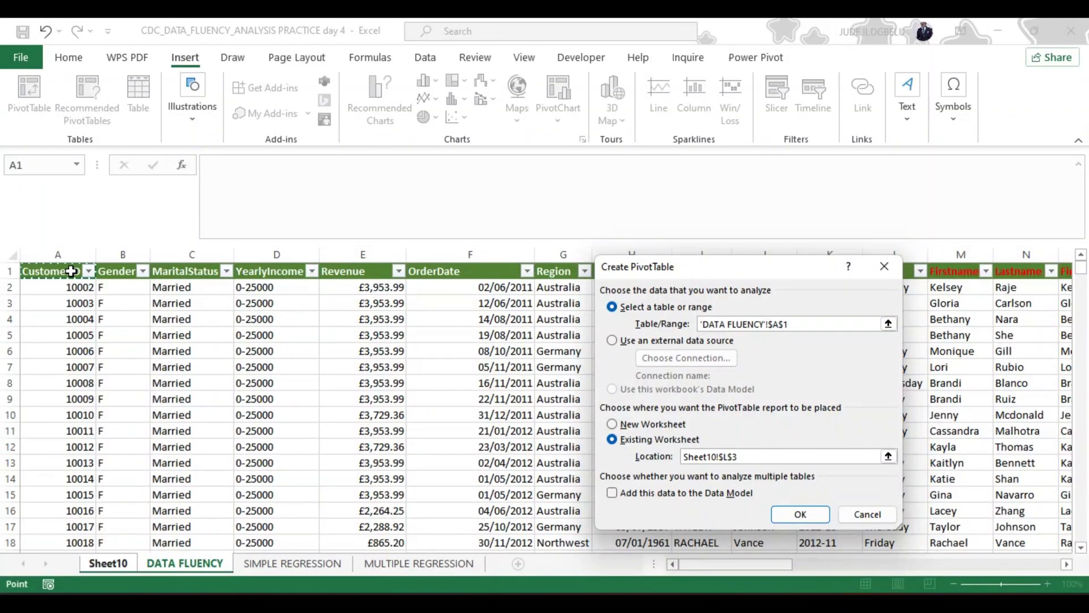
key(ctrl+shift+Right)
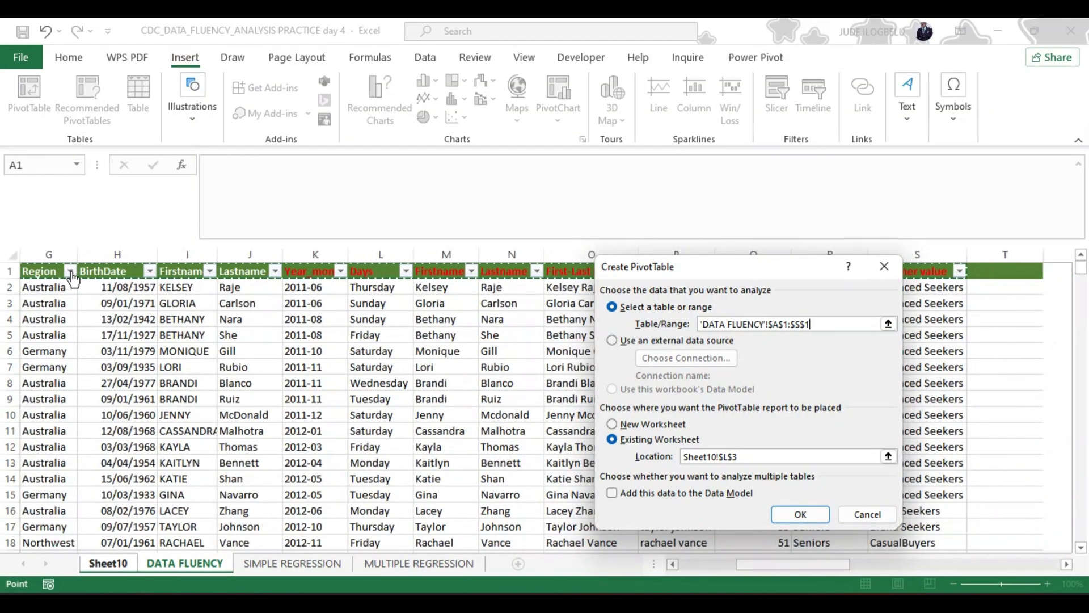
key(ctrl+shift+Down)
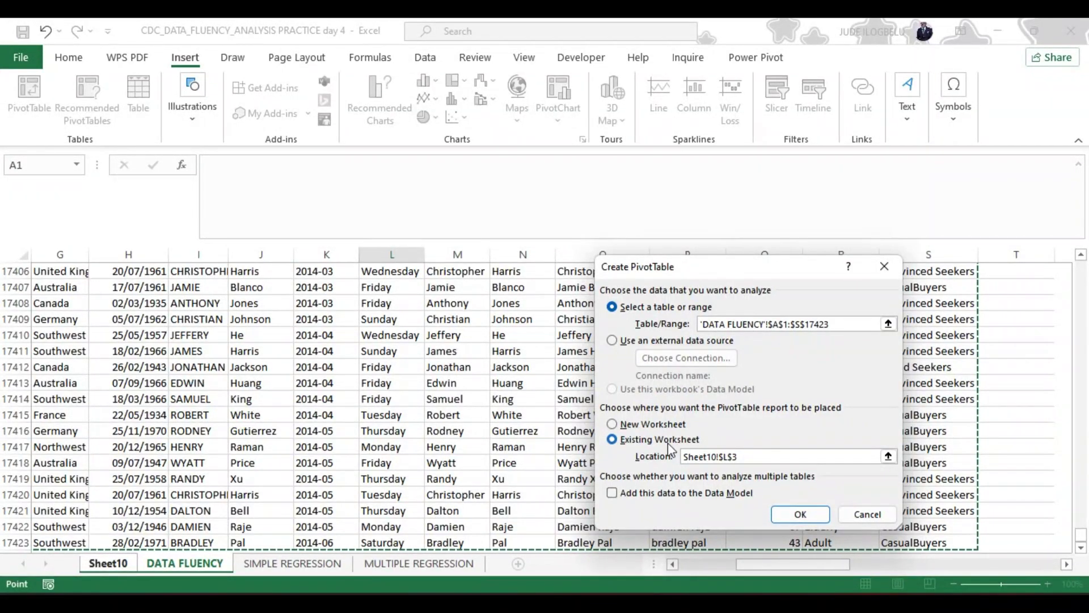
click(800, 515)
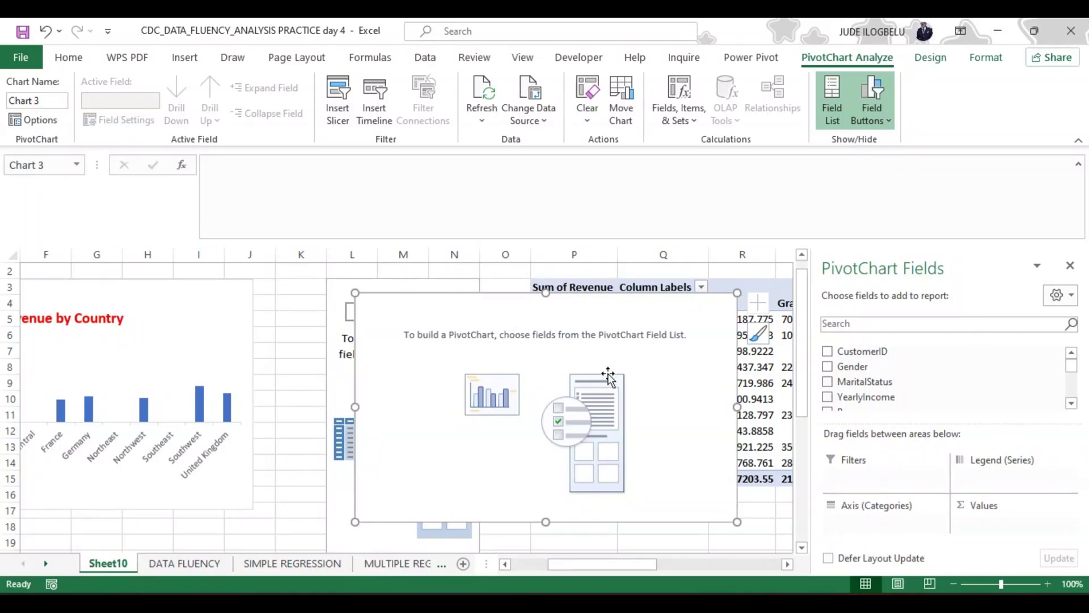
Step: Insert a column at column O, between the new empty pivot table and the gender pivot table
click(512, 253)
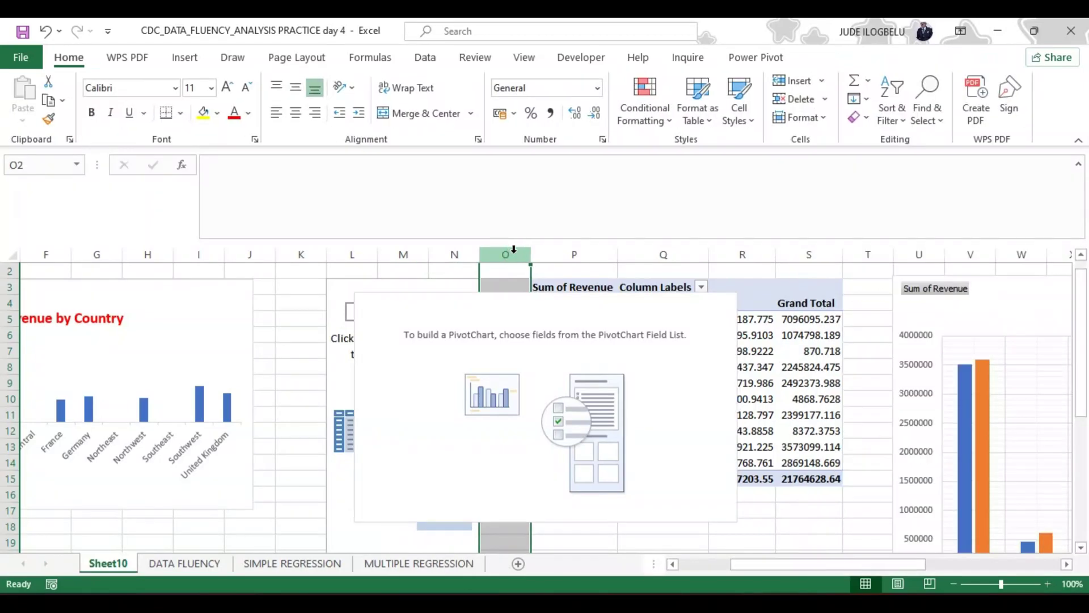
right_click(513, 253)
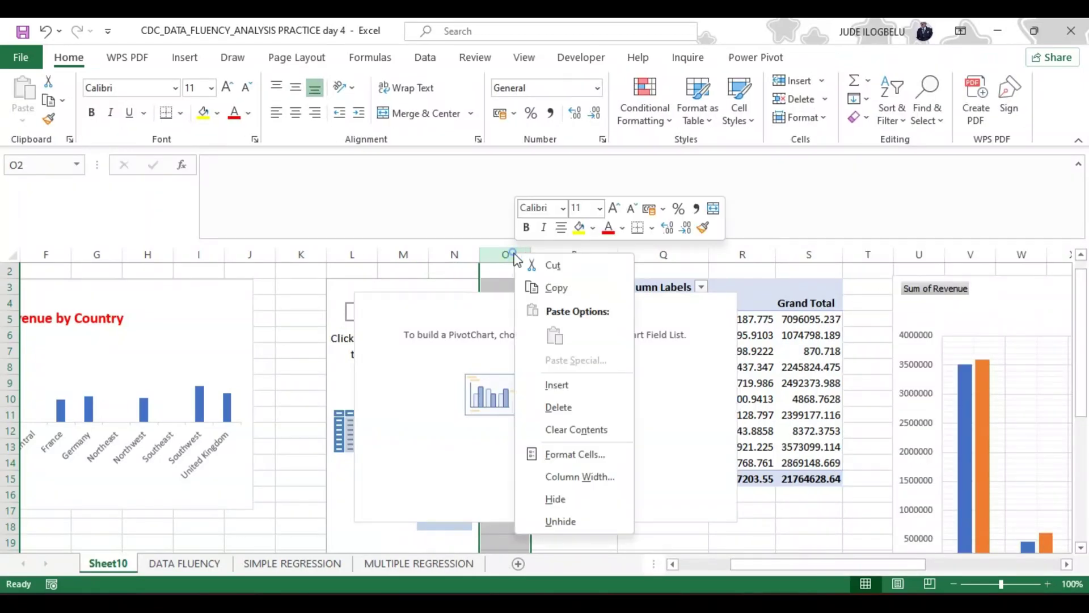
Step: Insert two new columns, one after the other, before column O
click(556, 385)
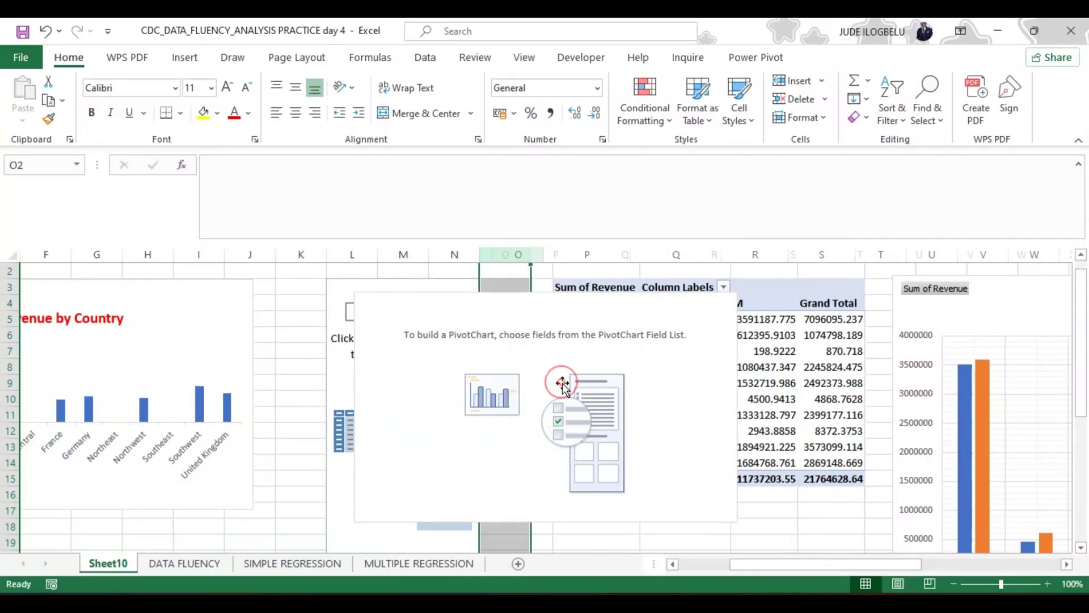
right_click(521, 254)
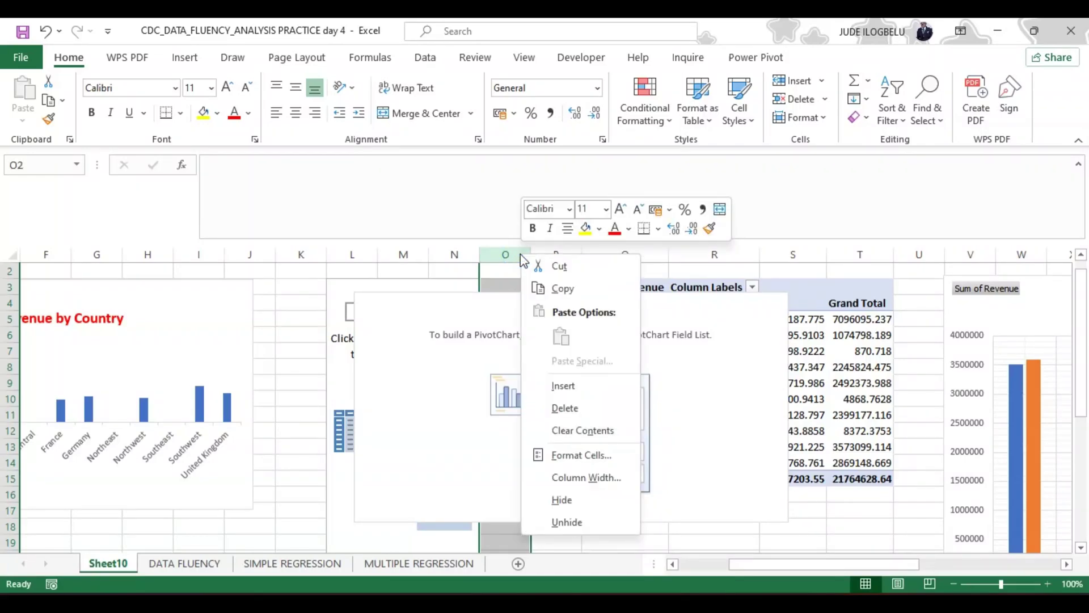
click(562, 386)
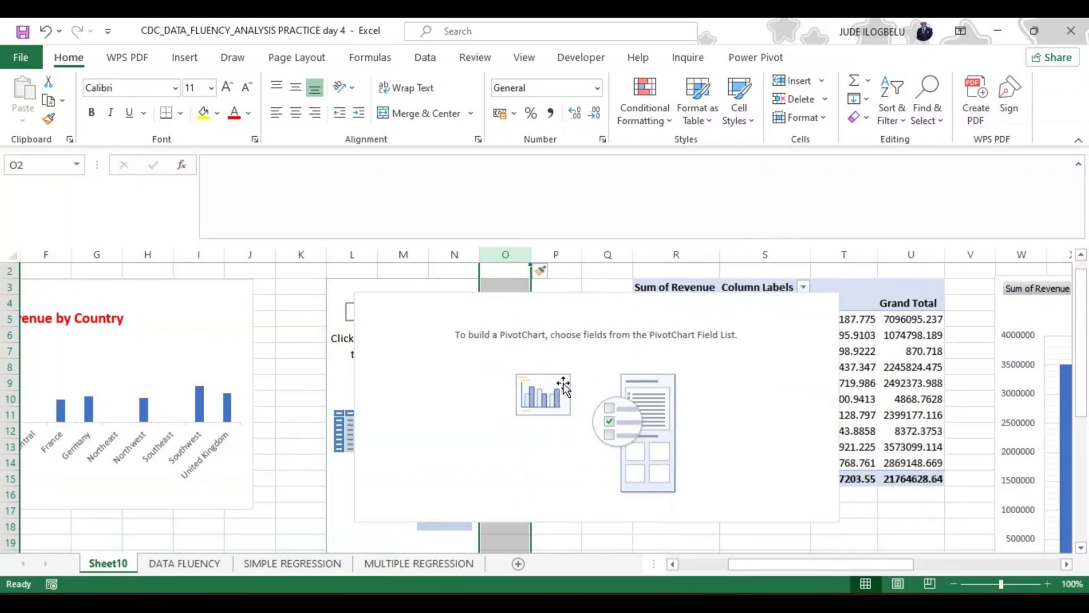
Step: Move the empty PivotChart off column O so it lies over the sheet area up to column N
click(797, 359)
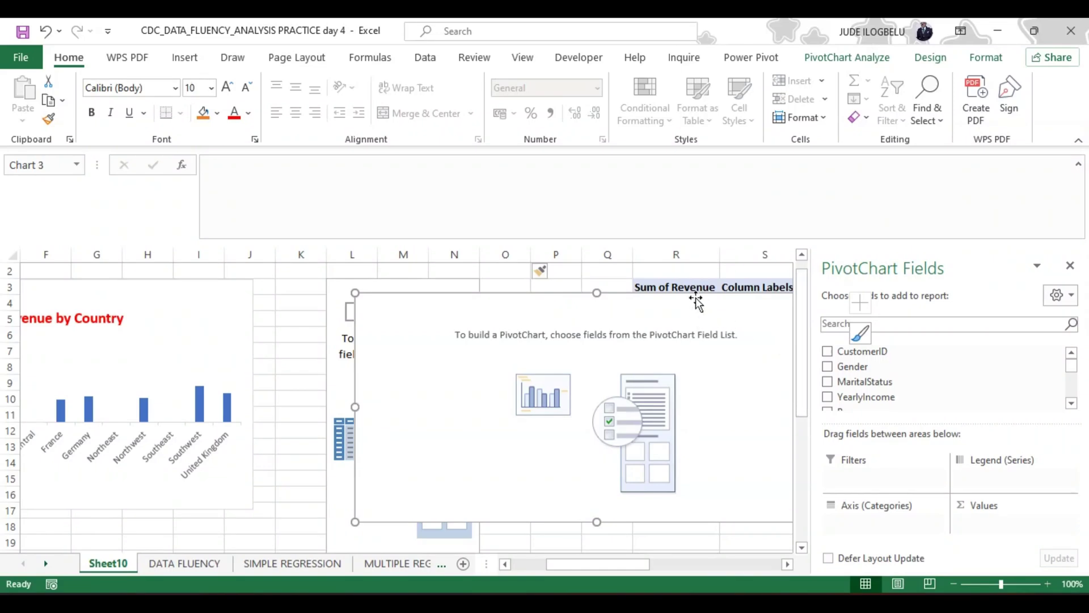
click(675, 292)
drag(675, 292, 365, 307)
Step: Select columns O and P and insert two more blank columns before them
click(503, 254)
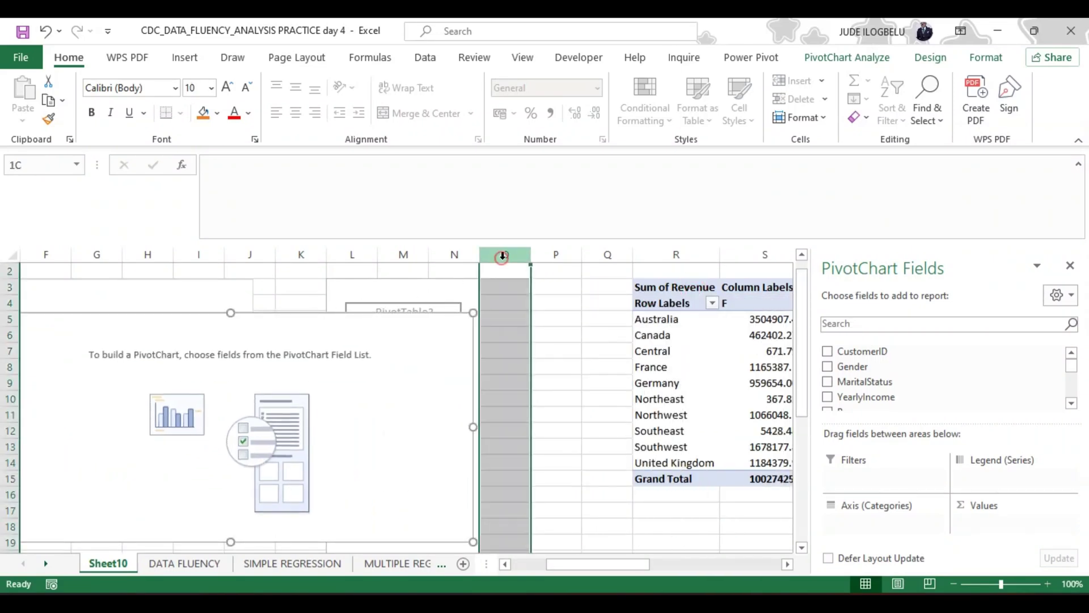
key(shift+Right)
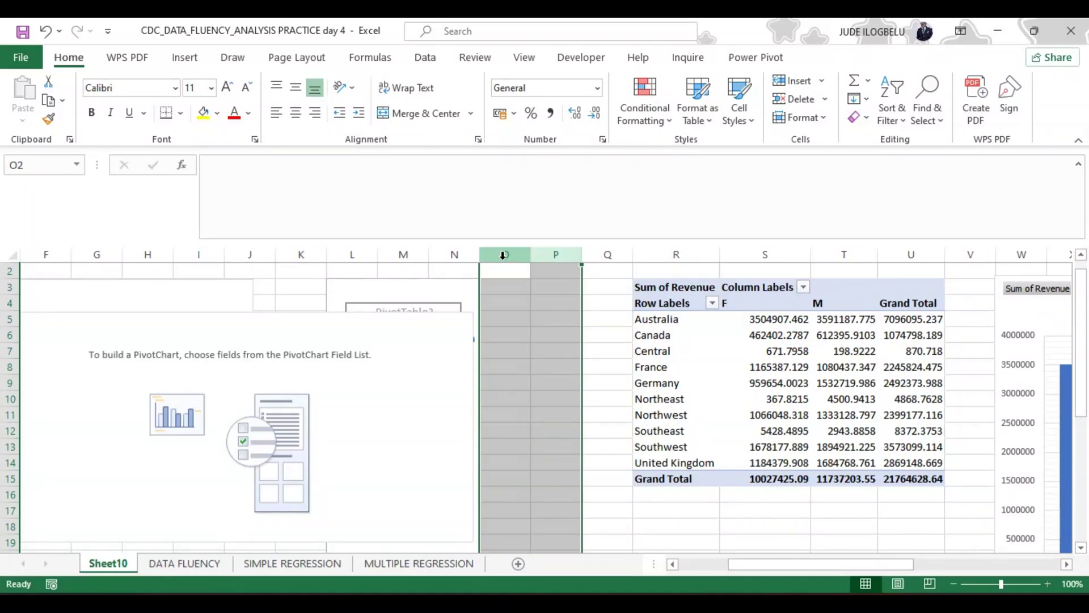
right_click(539, 252)
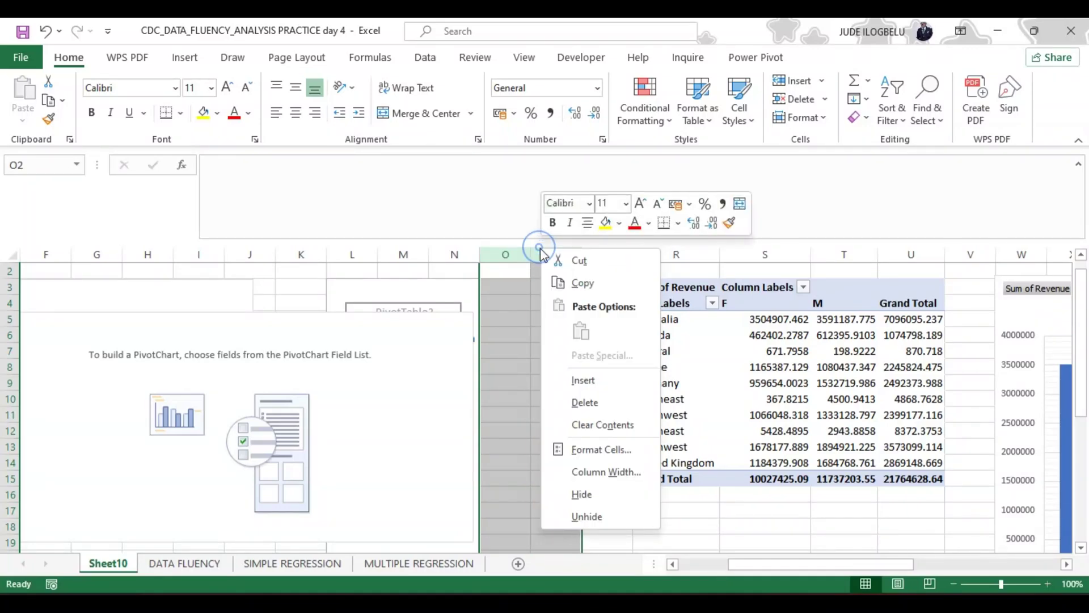
click(585, 379)
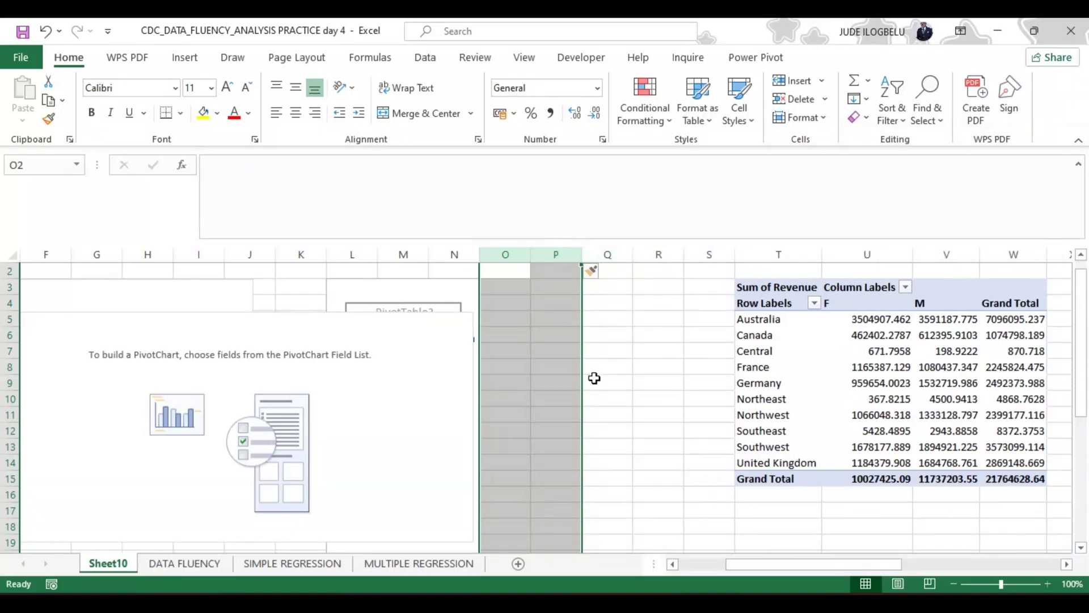
Step: Select columns O to R and insert four more blank columns before them
click(519, 249)
drag(519, 250, 670, 253)
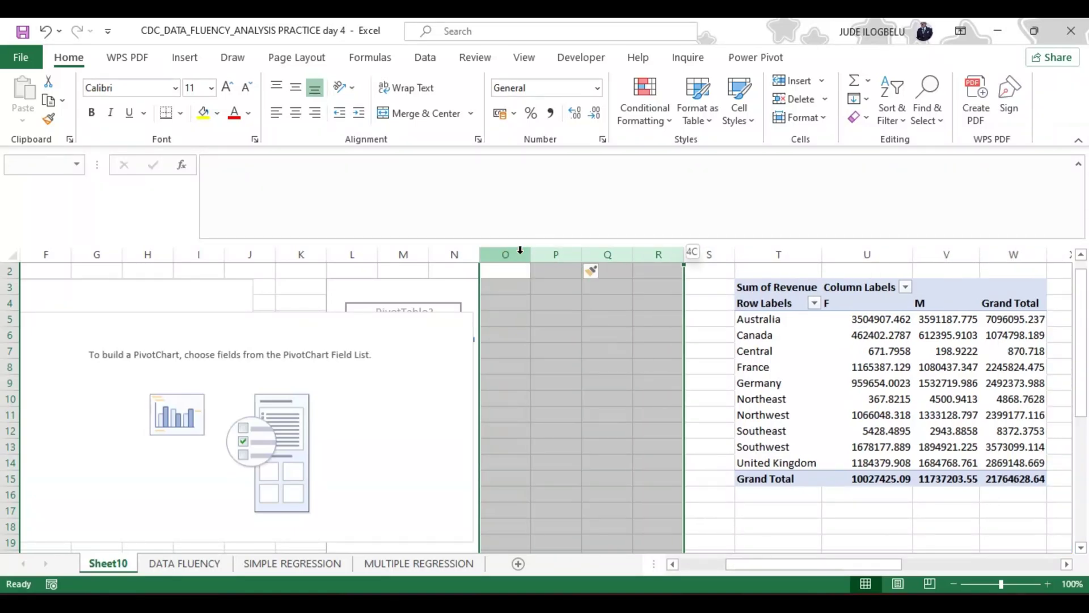
right_click(551, 270)
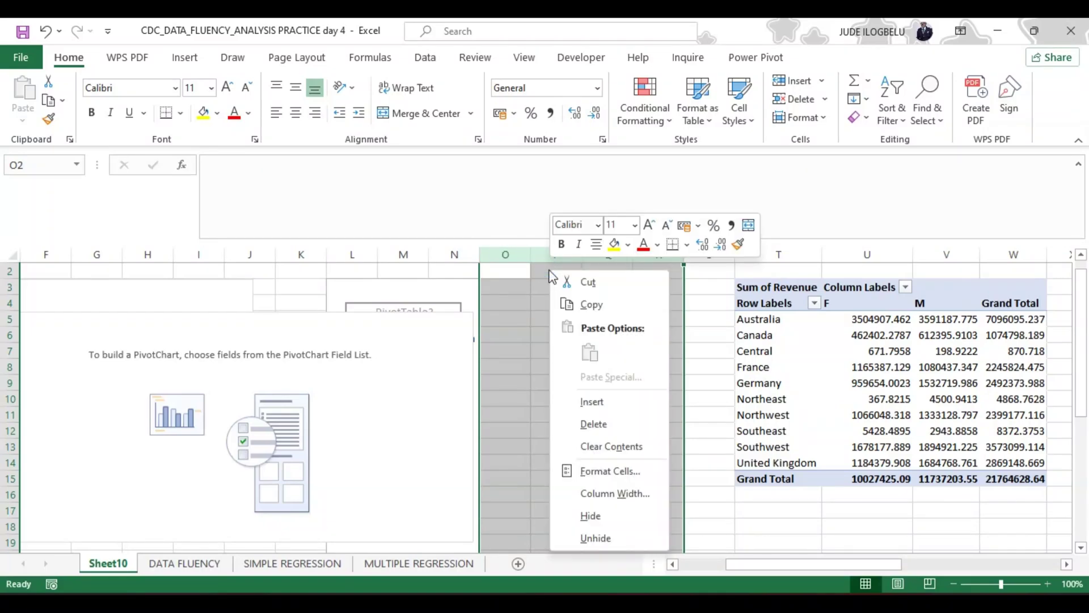
click(592, 401)
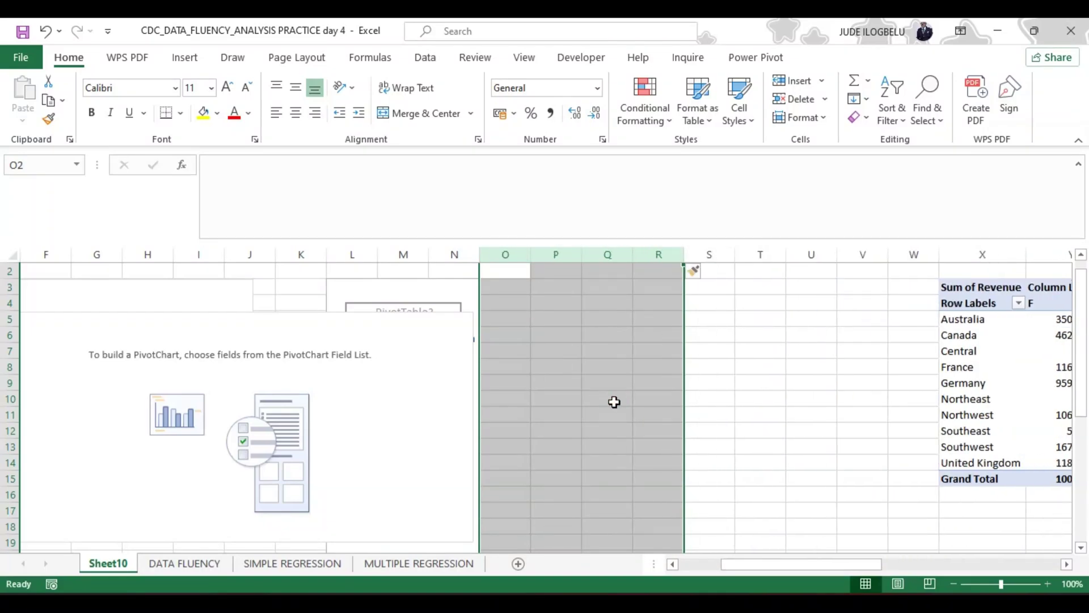
Step: Narrow the empty PivotChart and place it beside the empty PivotTable3, starting at column P
click(381, 373)
drag(443, 373, 851, 347)
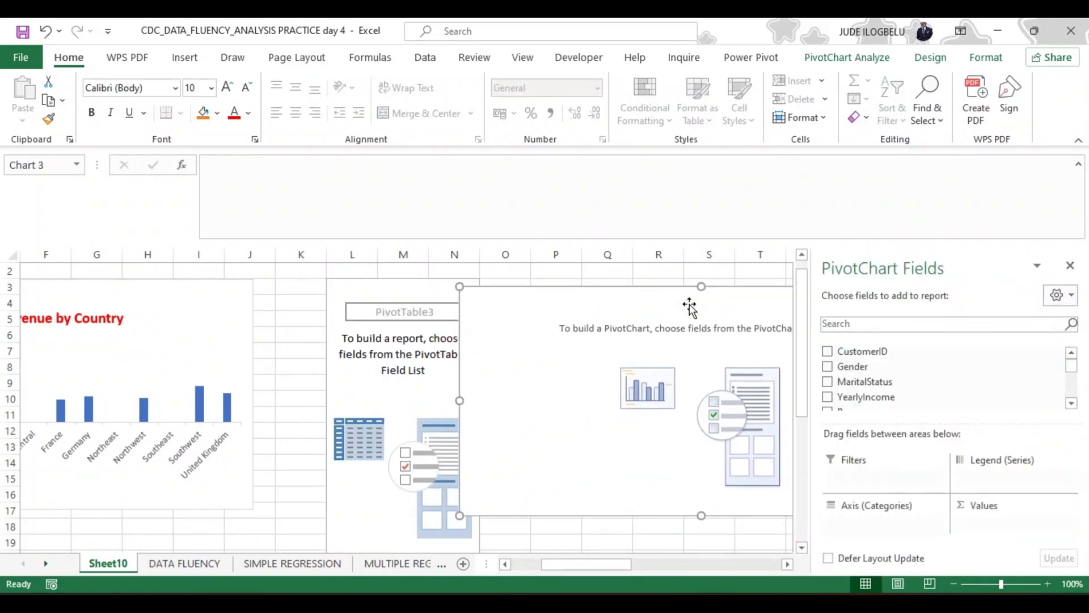
drag(658, 514, 476, 514)
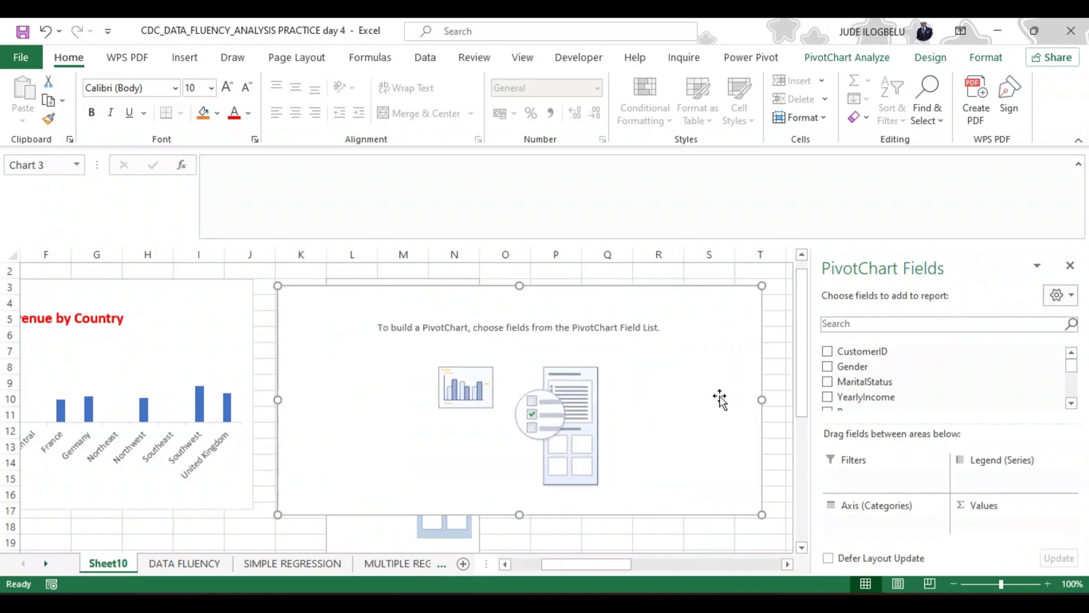
drag(763, 399, 632, 400)
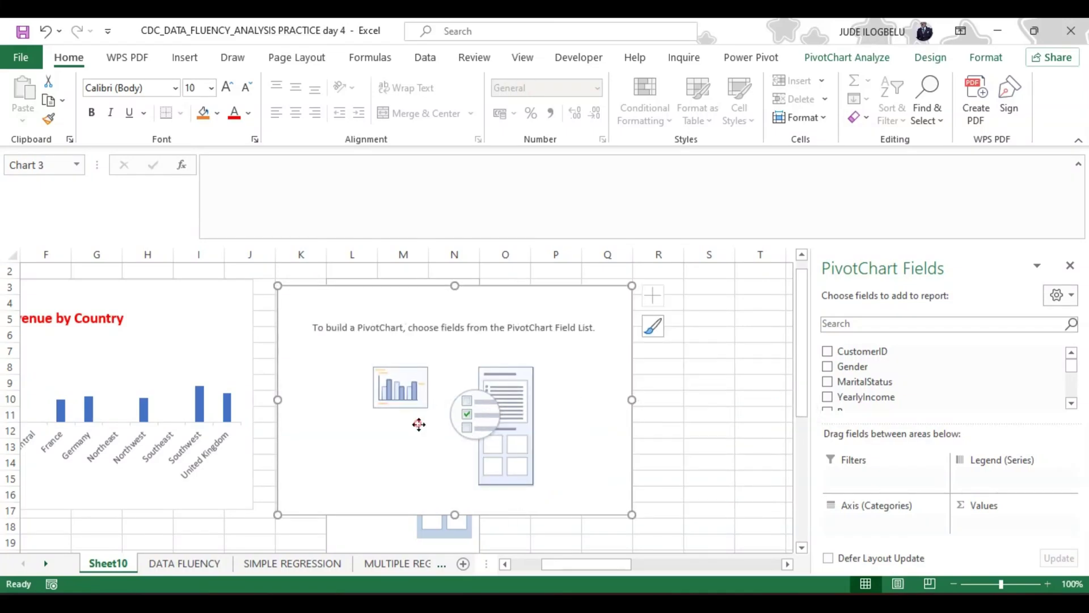
drag(418, 424, 671, 418)
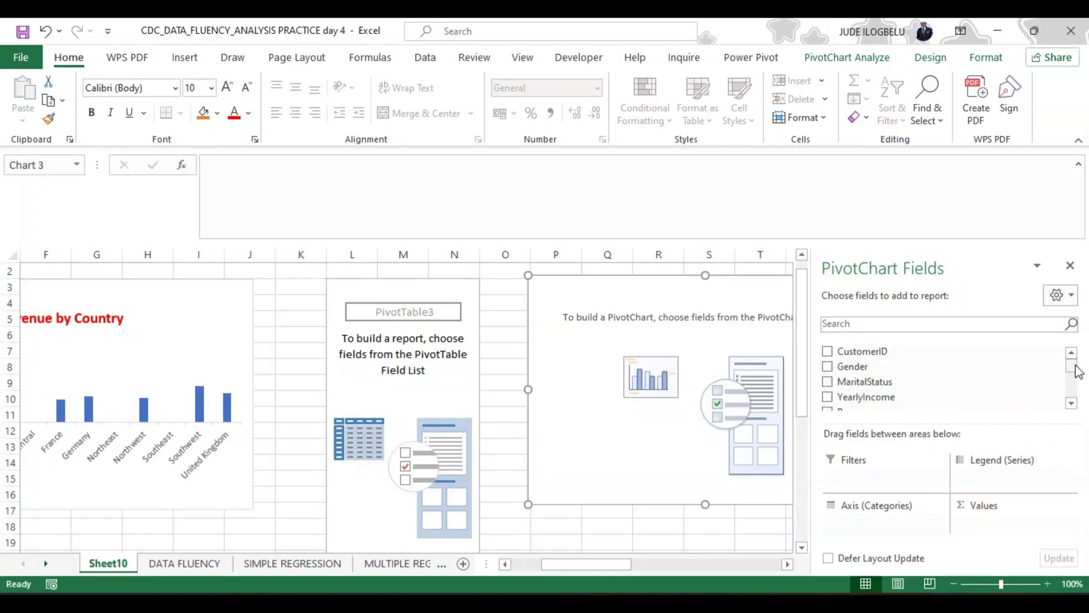
Step: Add Revenue as the values and Gender as the axis categories of the PivotChart, and shift the chart closer to its pivot table
click(1072, 403)
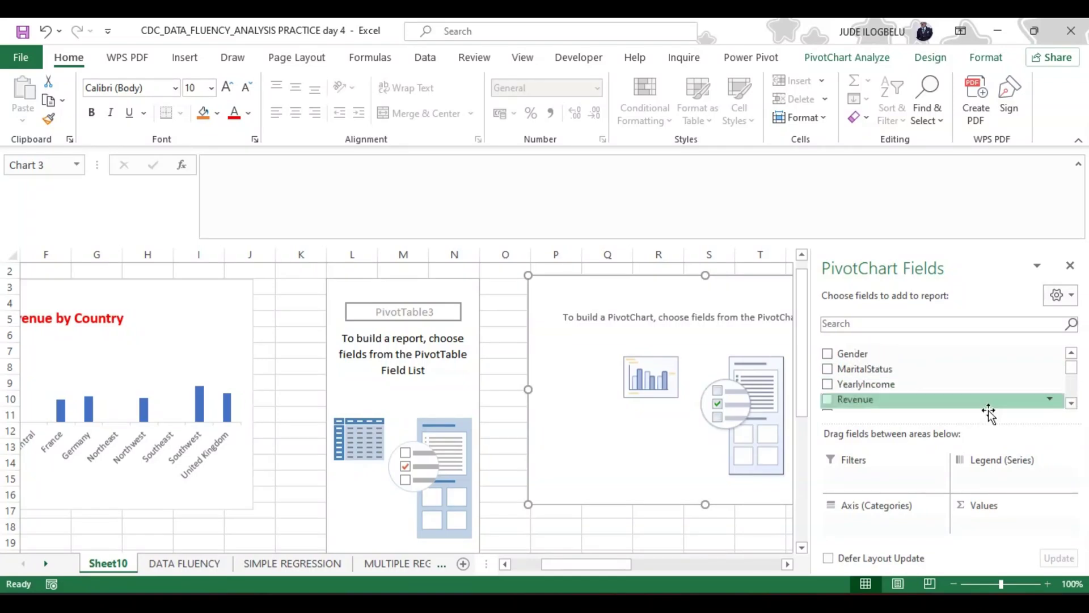
click(827, 400)
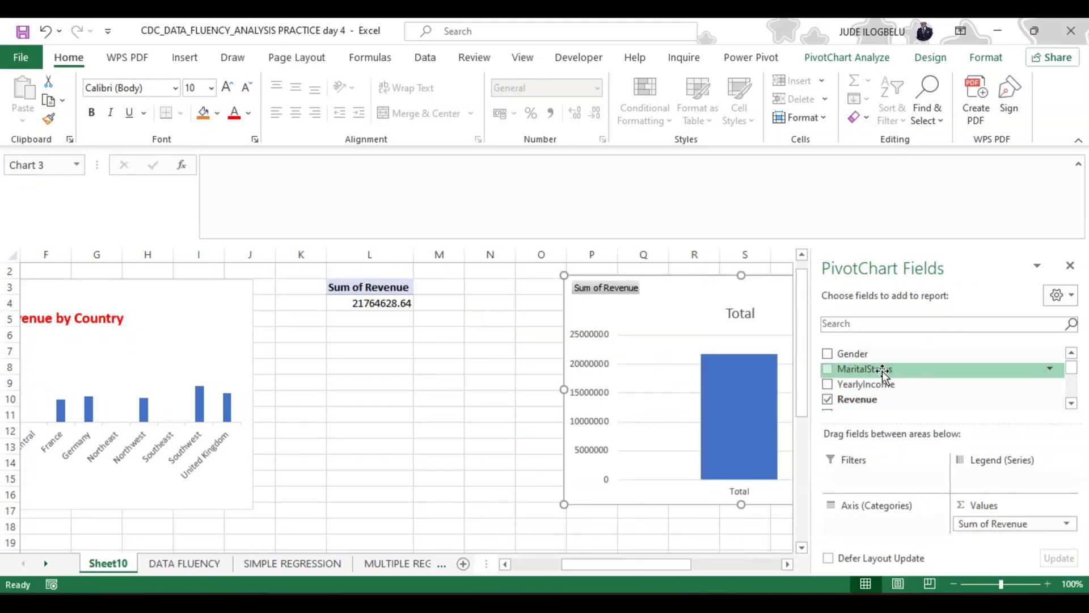
click(829, 355)
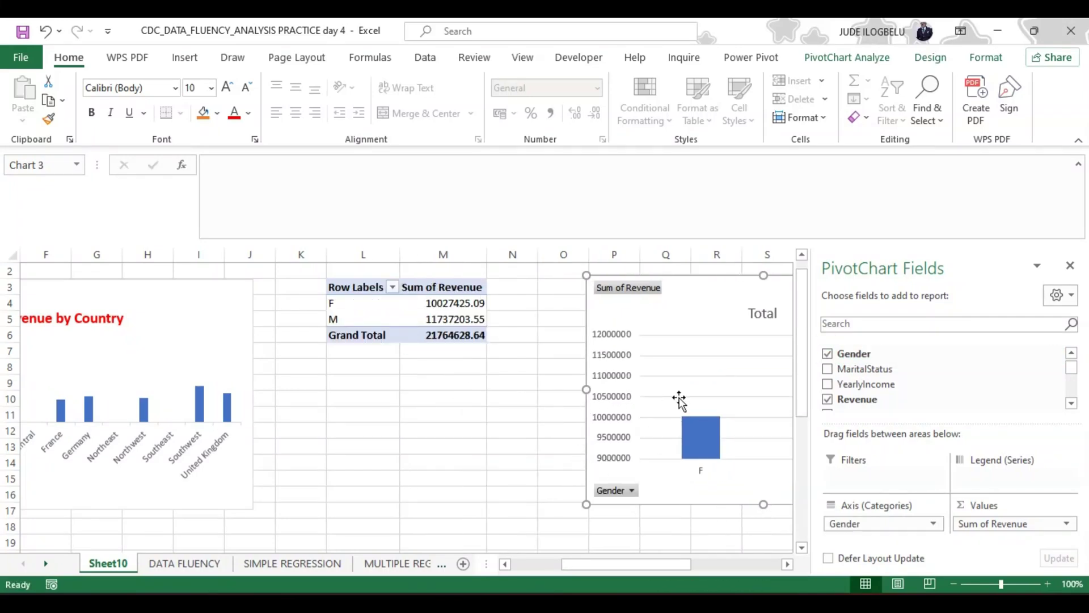
drag(693, 326, 642, 320)
drag(686, 567, 715, 567)
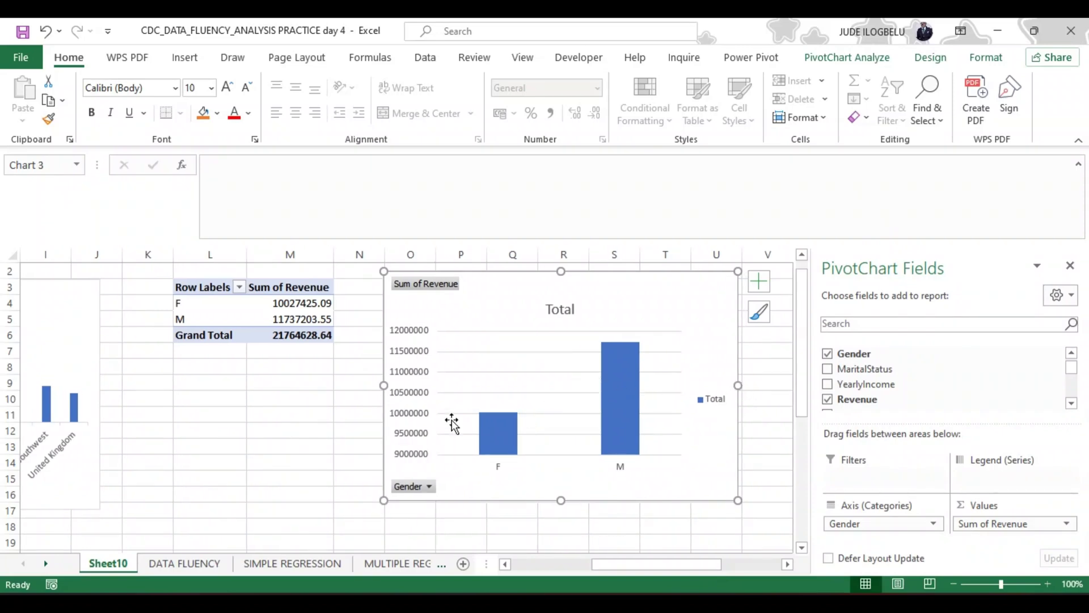
Step: Replace the gender PivotChart's title with "Revenue by Gender"
double_click(568, 309)
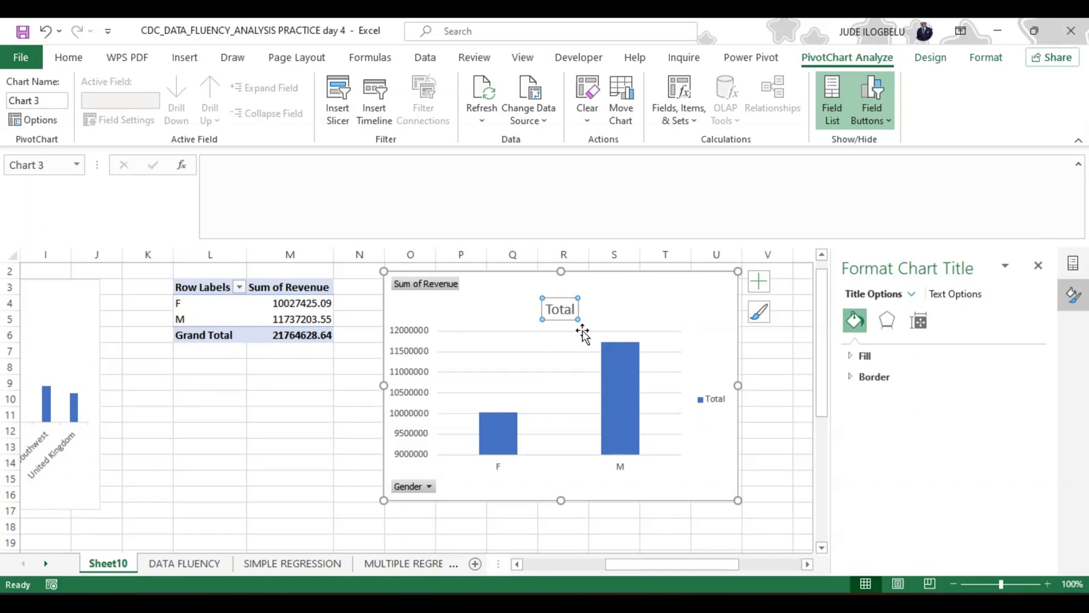
click(576, 310)
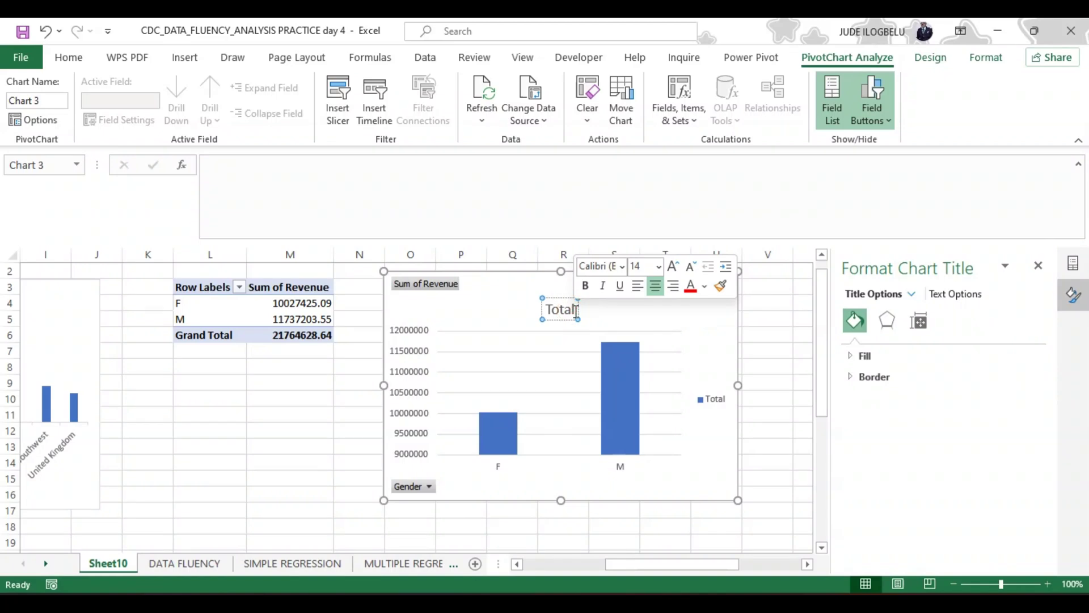
key(BackSpace)
key(BackSpace)
key(BackSpace)
key(BackSpace)
key(BackSpace)
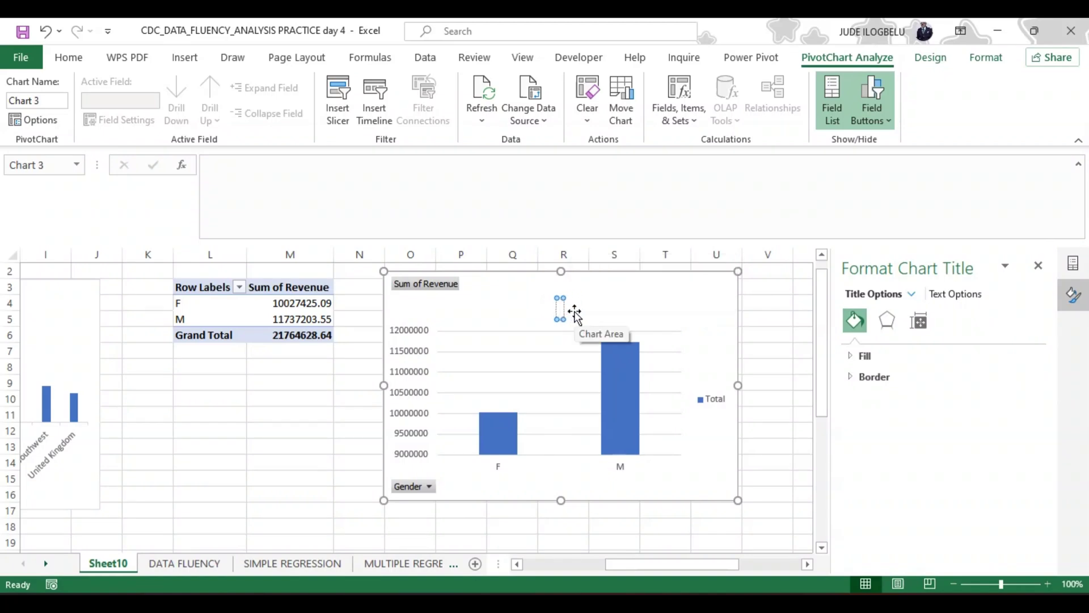
text(Revenu)
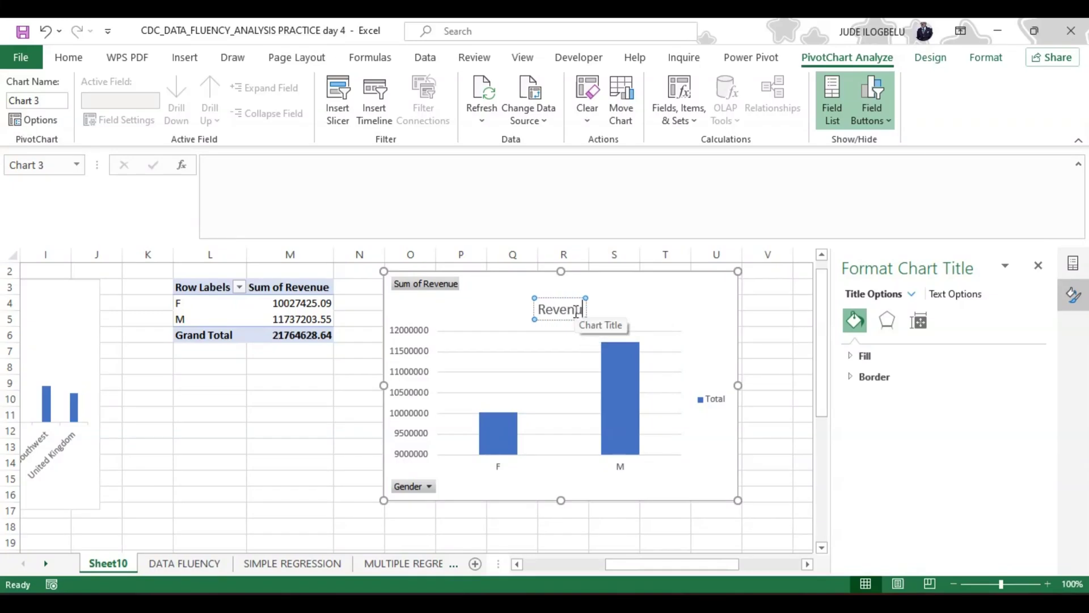
text(e)
text( by)
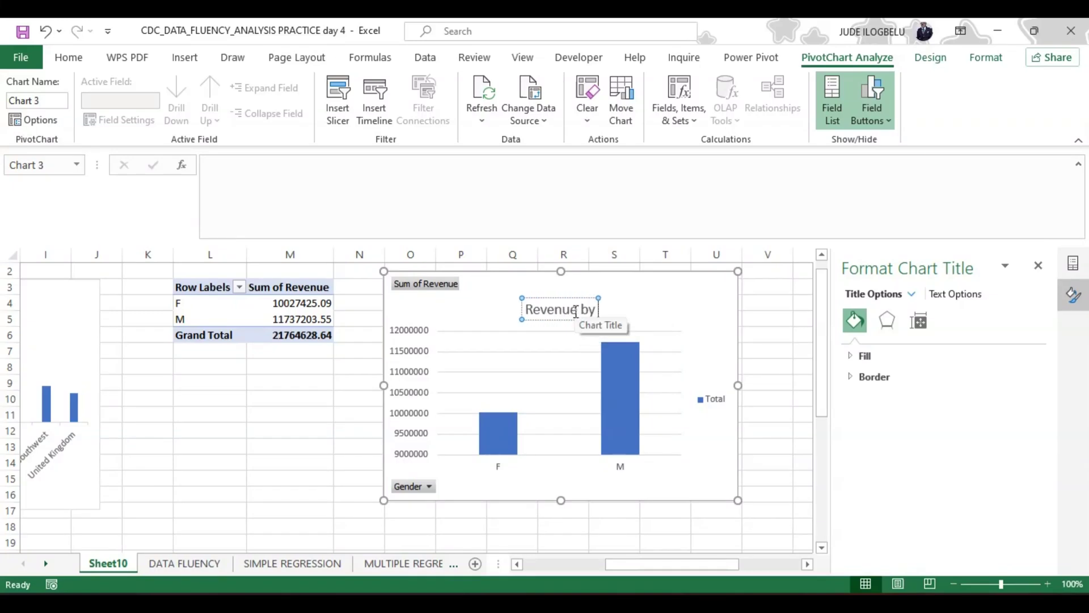
text( Gender)
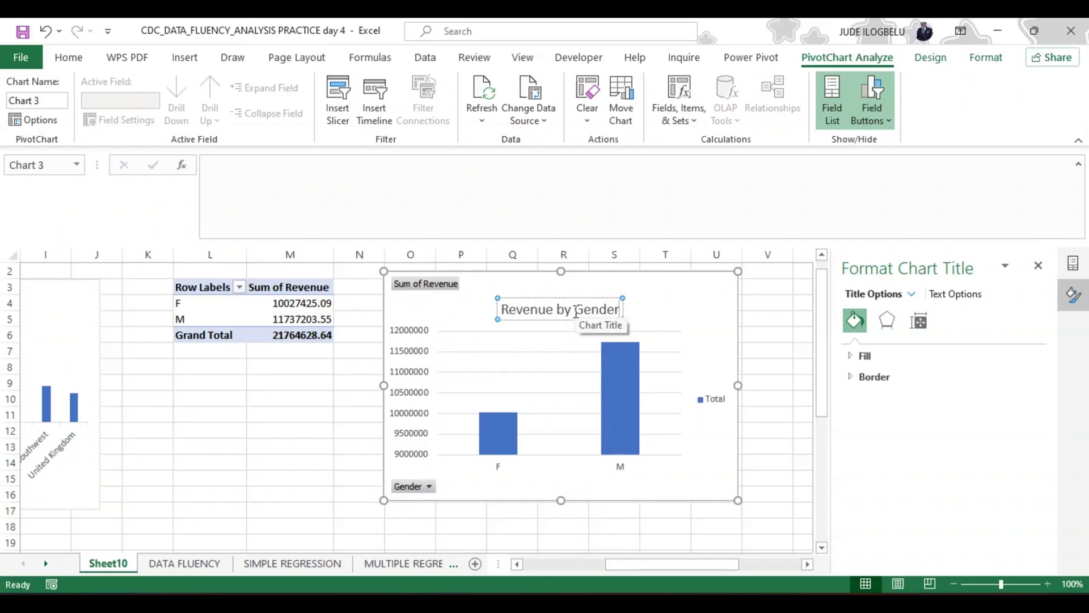
Step: Format the "Revenue by Gender" chart title in bold with a red font colour
key(shift+Left)
key(shift+Left)
key(shift+Left)
key(shift+Left)
key(shift+Left)
key(shift+Left)
key(shift+Left)
key(shift+Left)
key(shift+Left)
key(shift+Left)
key(shift+Left)
key(shift+Left)
key(shift+Left)
key(shift+Left)
key(shift+Left)
key(shift+Left)
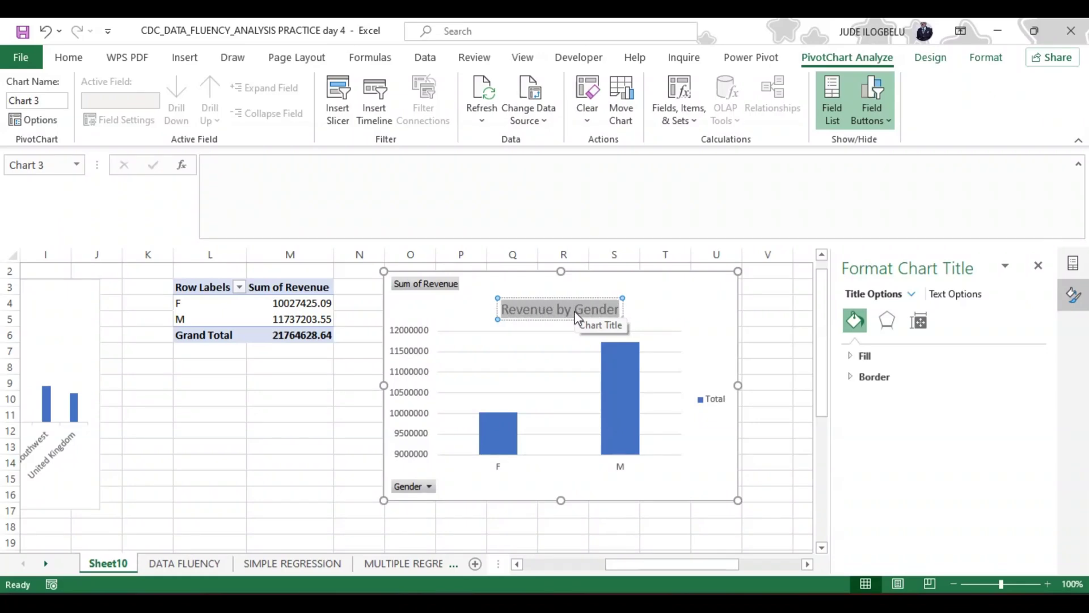
key(ctrl+b)
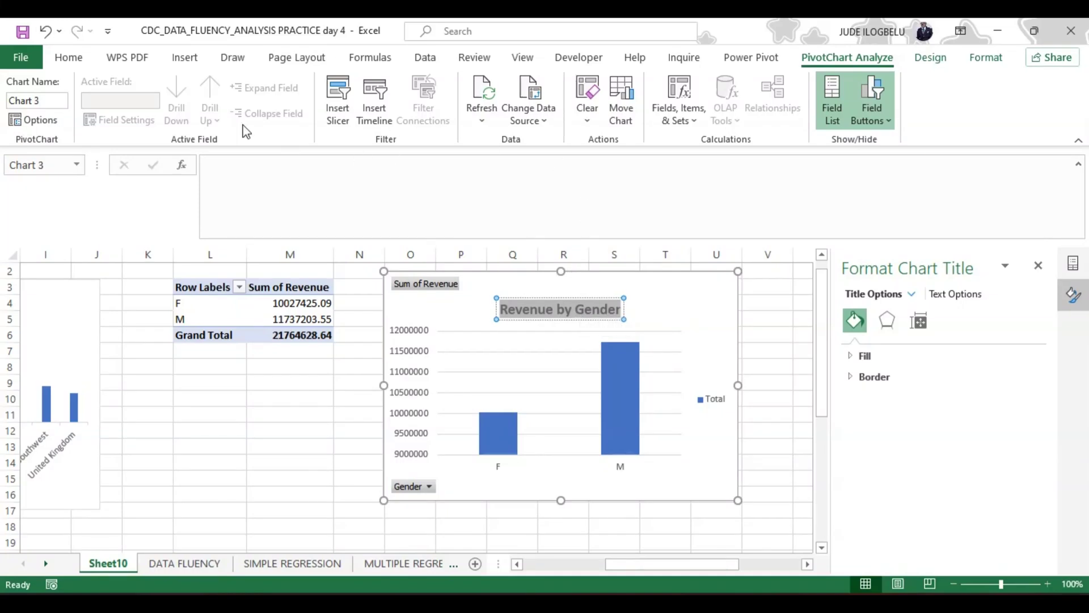
click(72, 59)
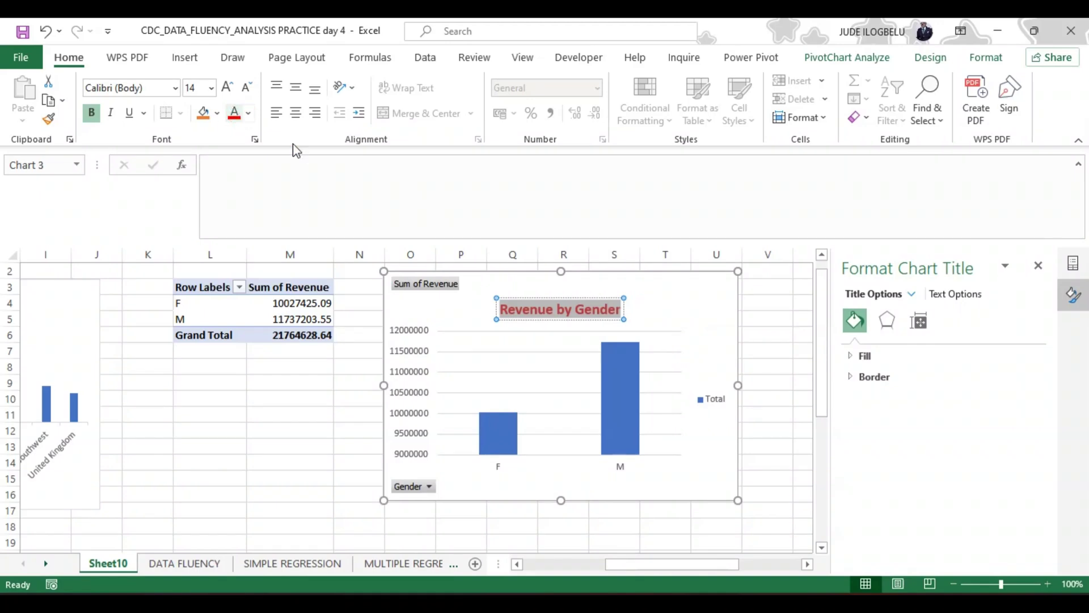
click(513, 400)
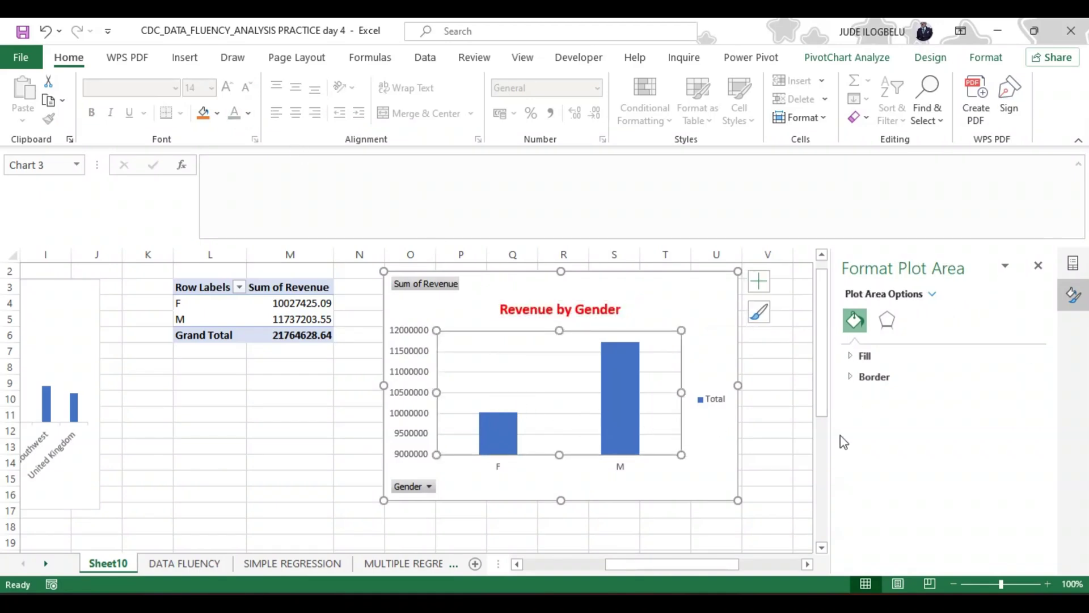
Step: Close the chart formatting options and assign the Gender field to the PivotChart's legend series instead of its axis
click(719, 443)
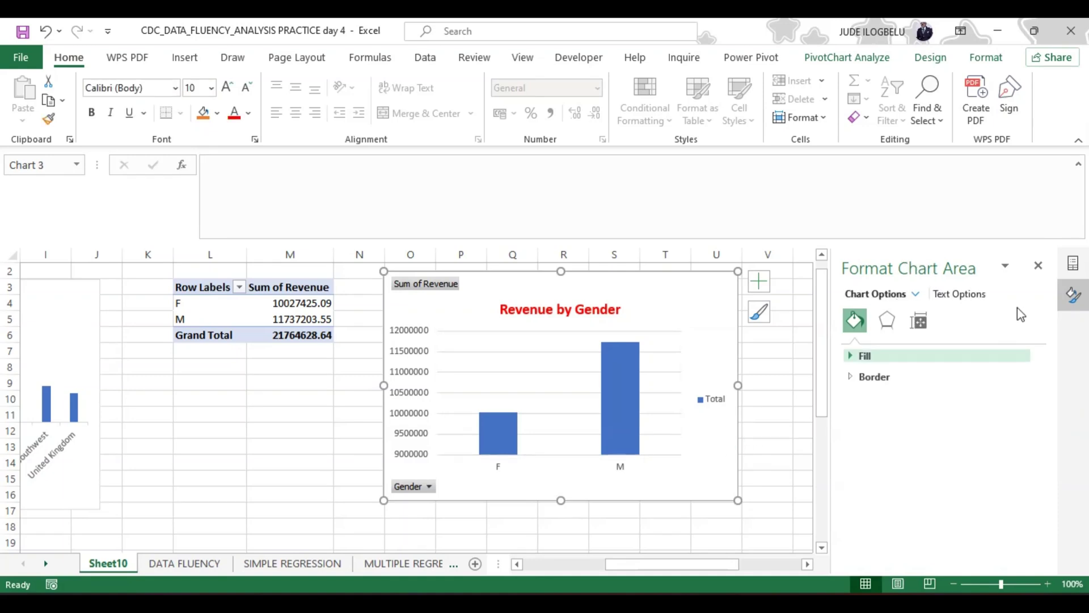
click(1038, 269)
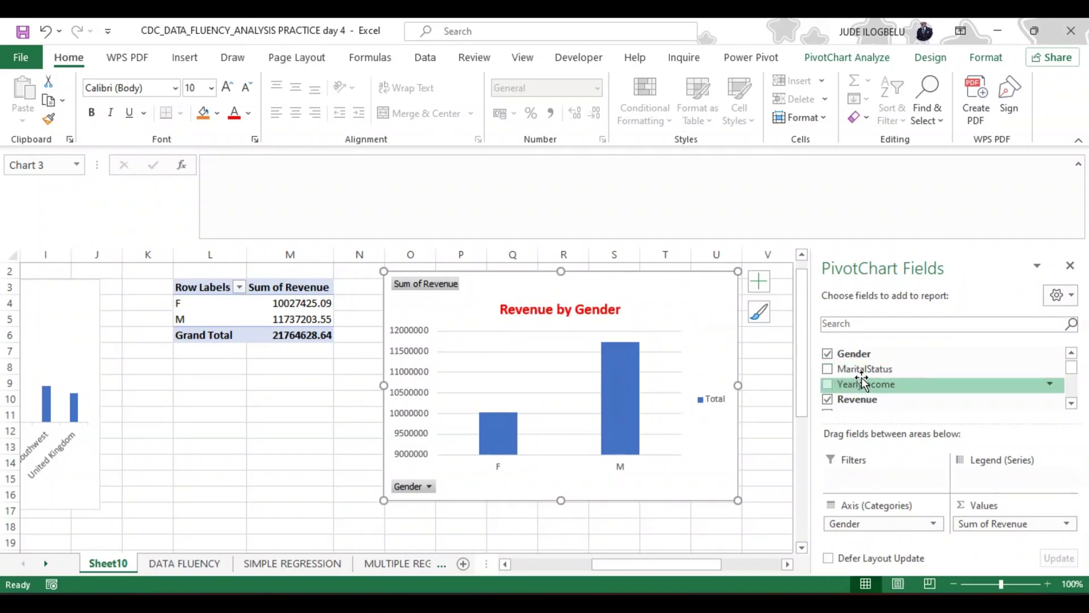
drag(865, 356, 993, 478)
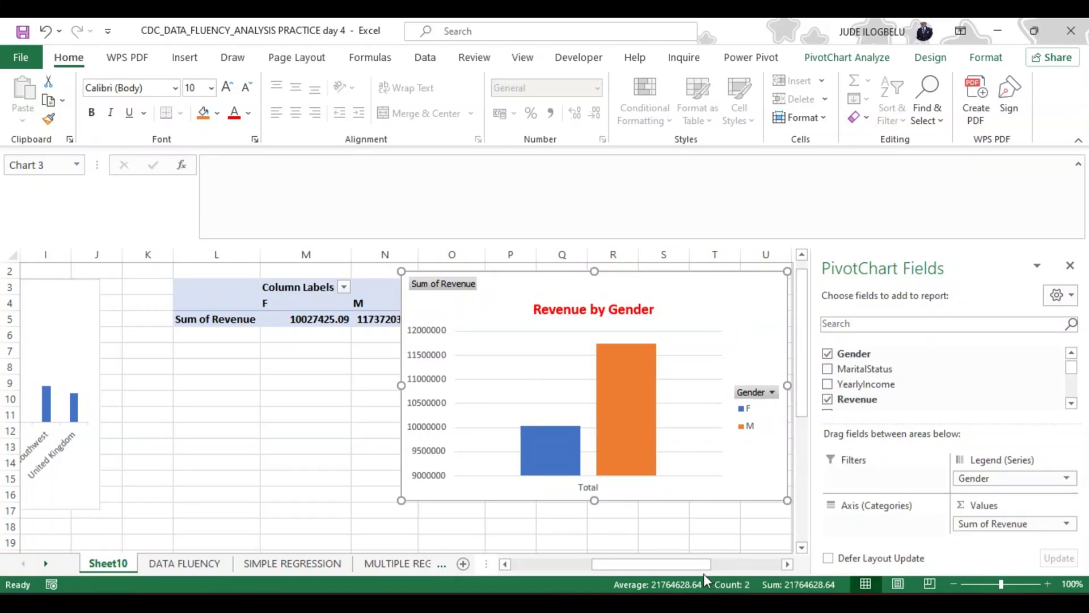
Step: Narrow the Revenue by Gender chart and position it between its own pivot table and the revenue-by-country-and-gender pivot table
drag(696, 568, 719, 566)
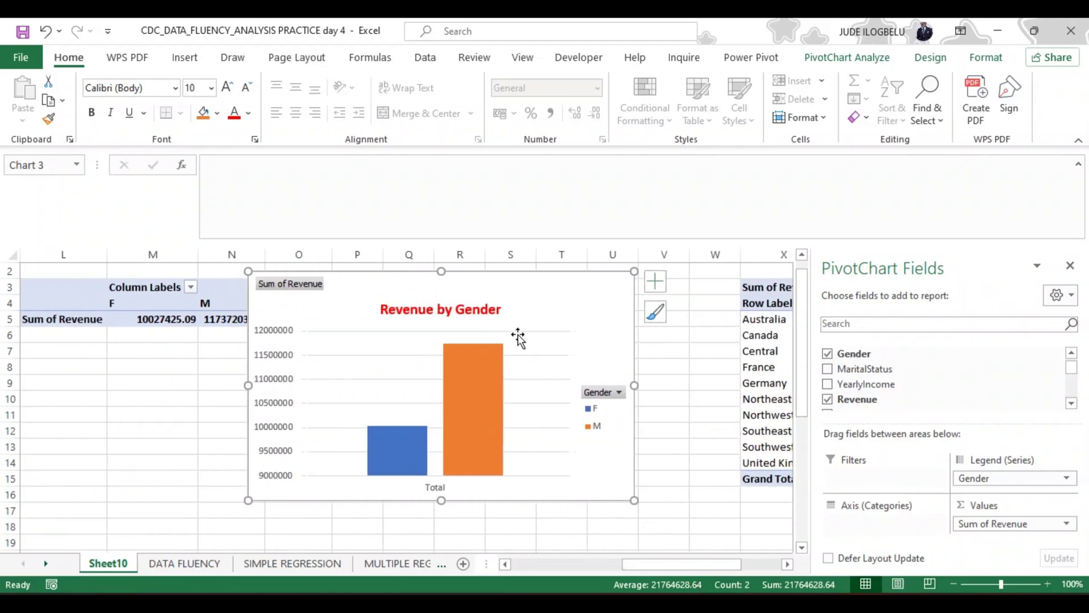
drag(513, 286, 606, 296)
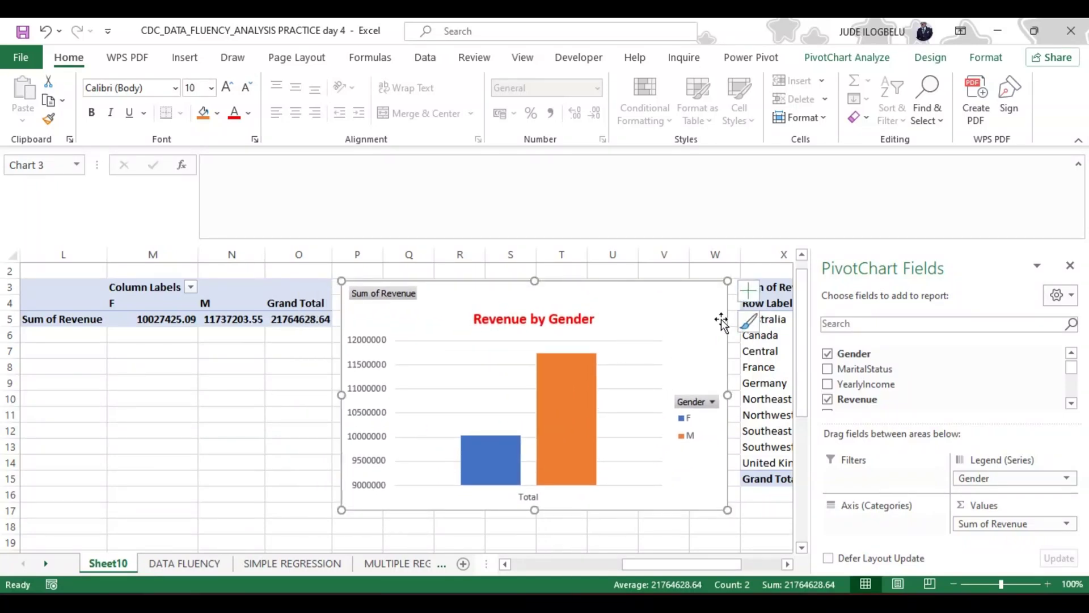
drag(728, 394, 690, 397)
drag(585, 299, 608, 296)
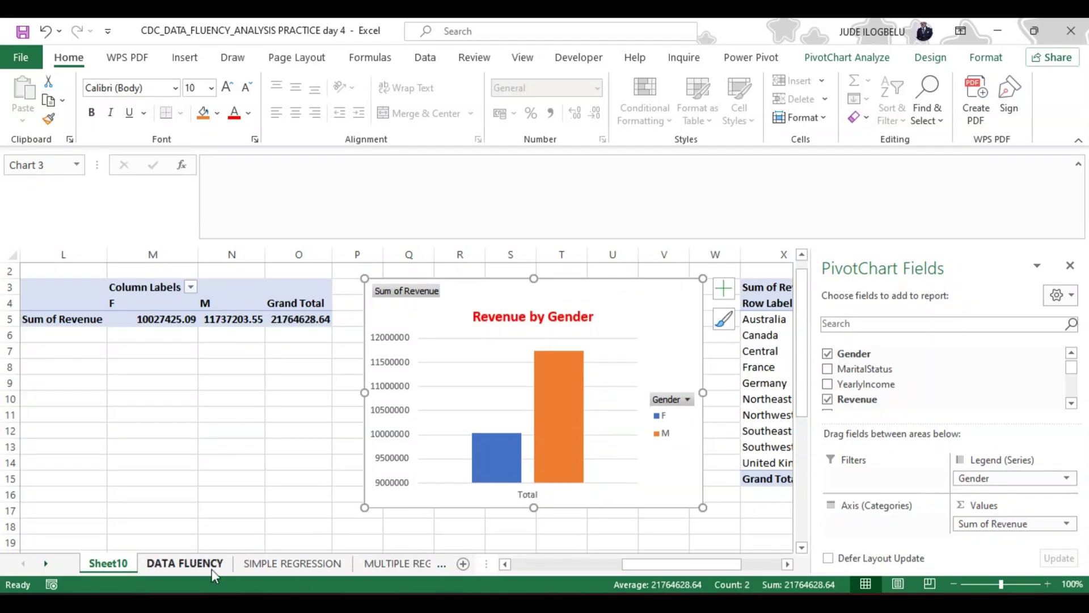
Step: Examine the Phase 4: Data Visualization task list on the DATA FLUENCY sheet to see which visualizations are required
click(191, 564)
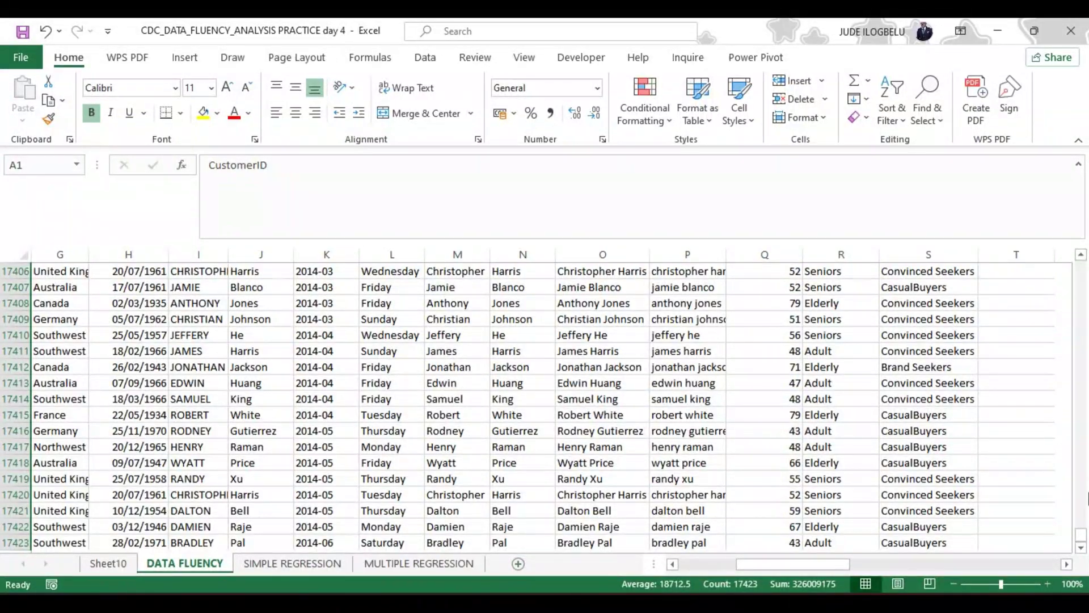
drag(1082, 536, 1082, 282)
drag(832, 564, 875, 566)
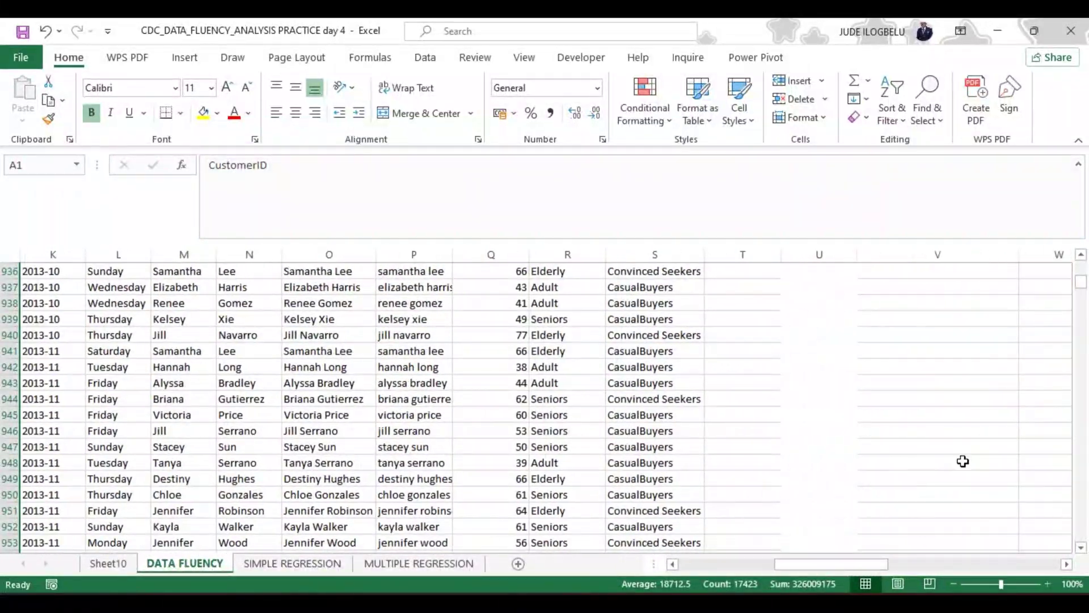
drag(1083, 292, 1081, 278)
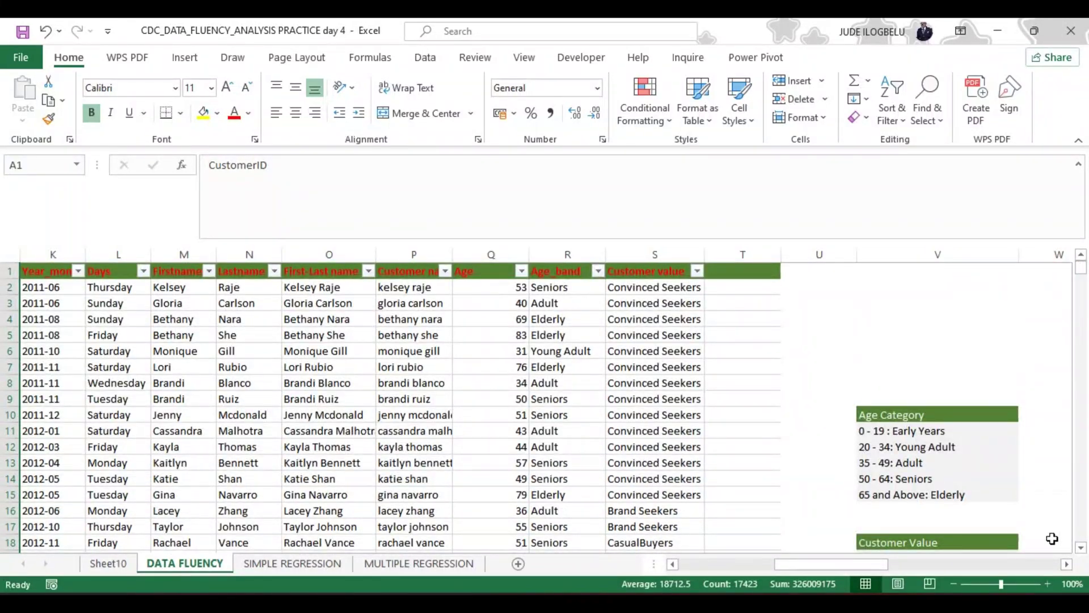
drag(886, 571, 919, 566)
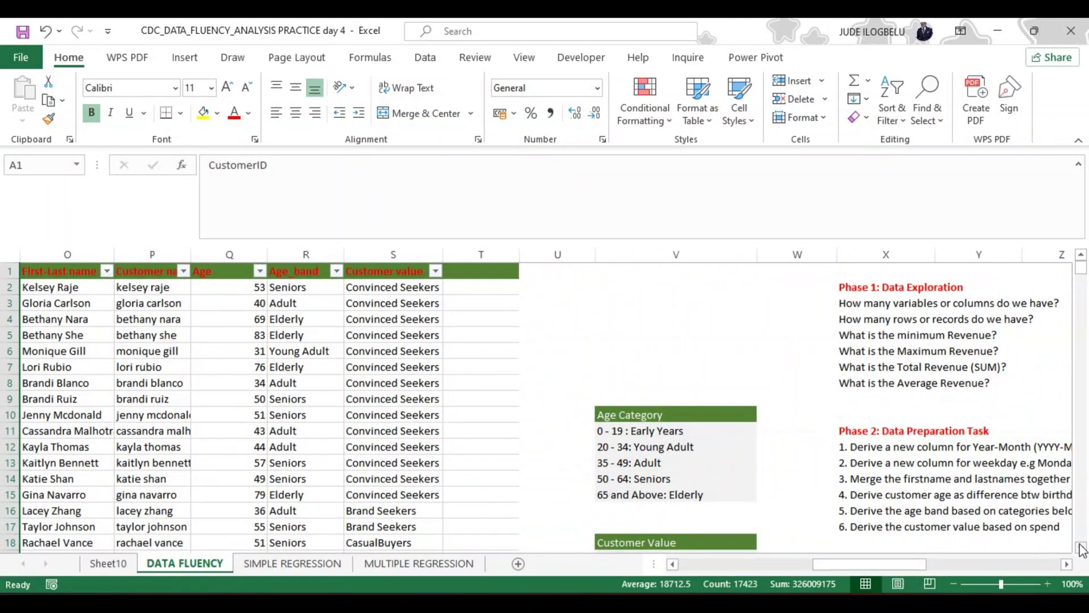
drag(1081, 547, 1080, 547)
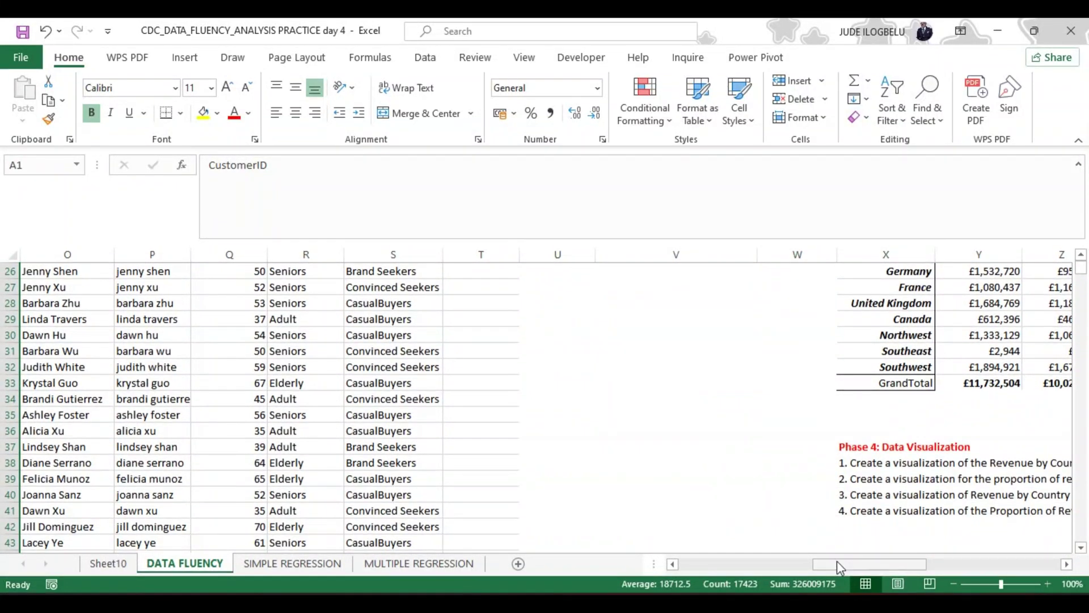
click(1067, 565)
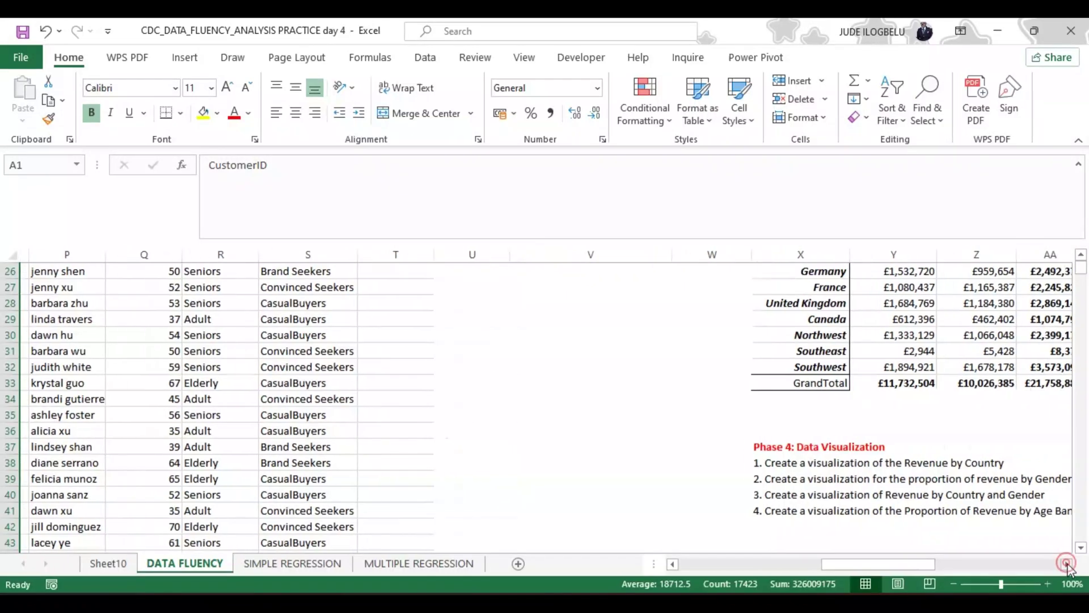
click(1068, 565)
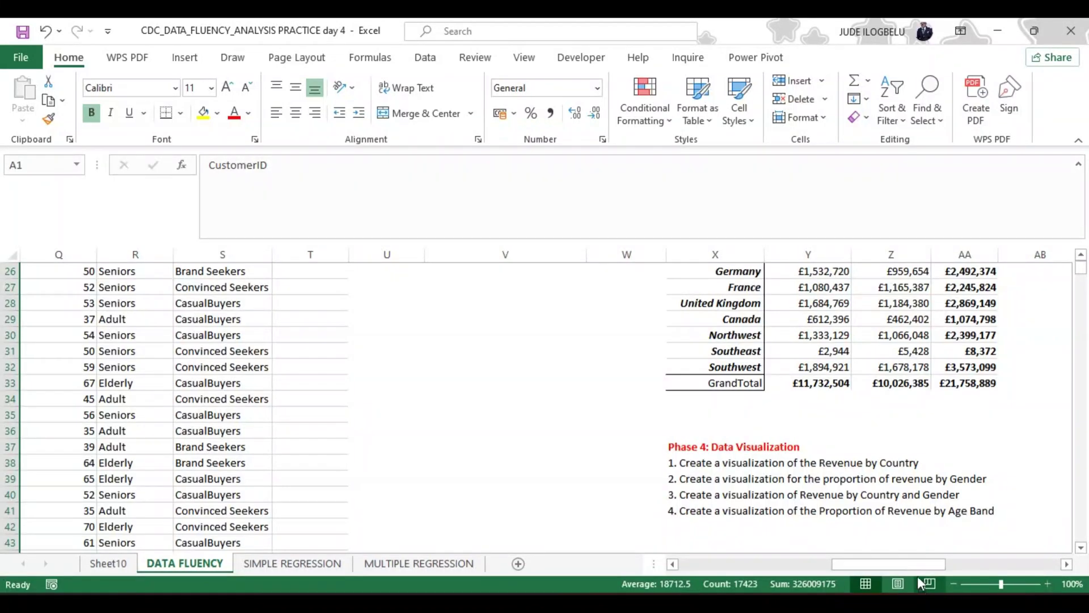
Step: Return to Sheet10 and shift the Revenue by Gender (Country) chart down by about one row
click(120, 564)
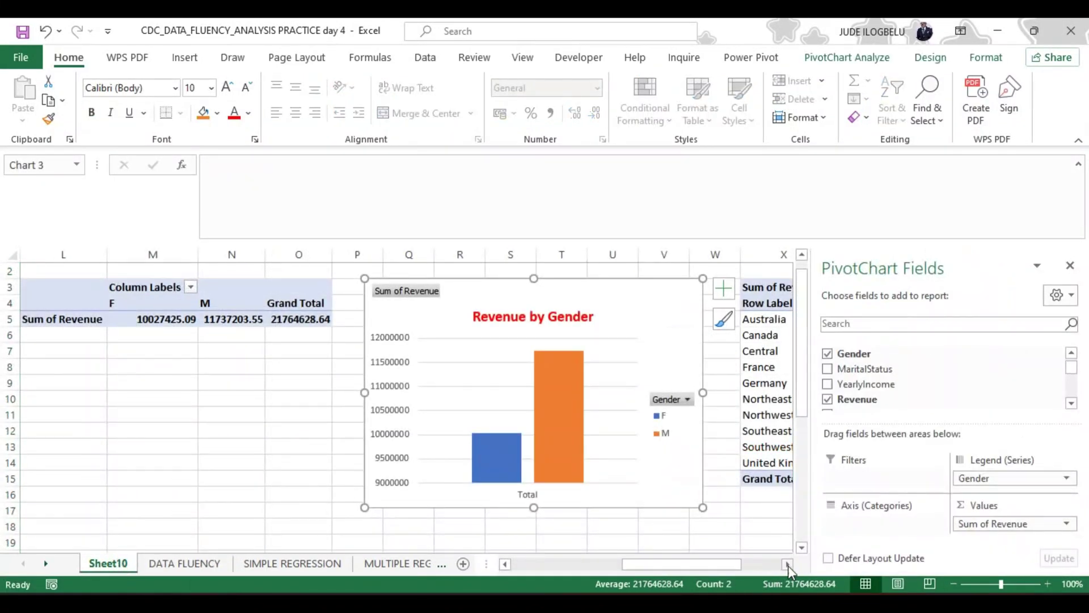
drag(788, 566, 787, 564)
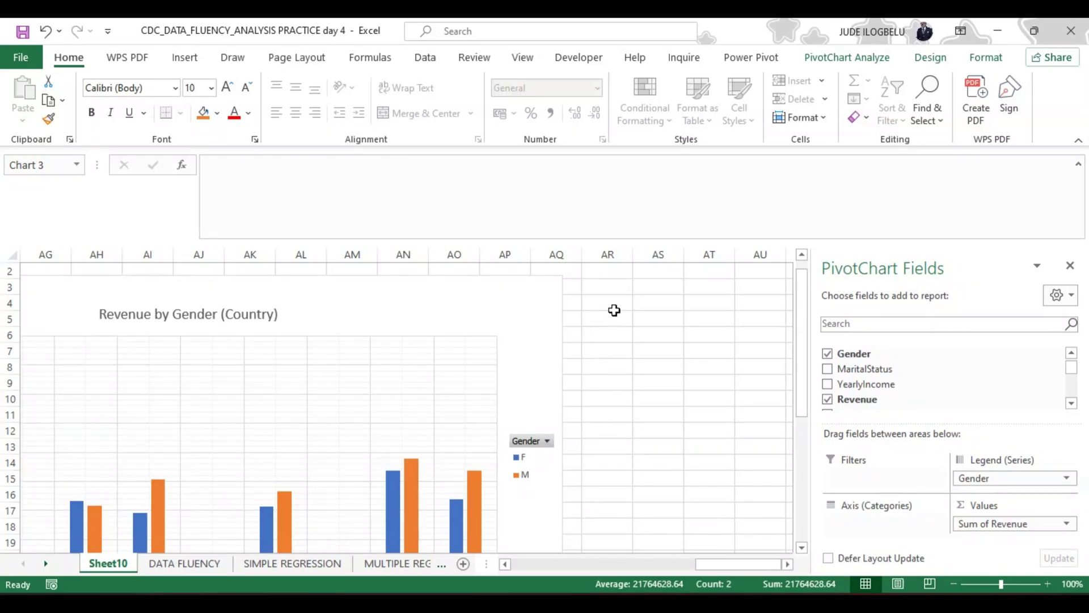
drag(516, 278, 513, 304)
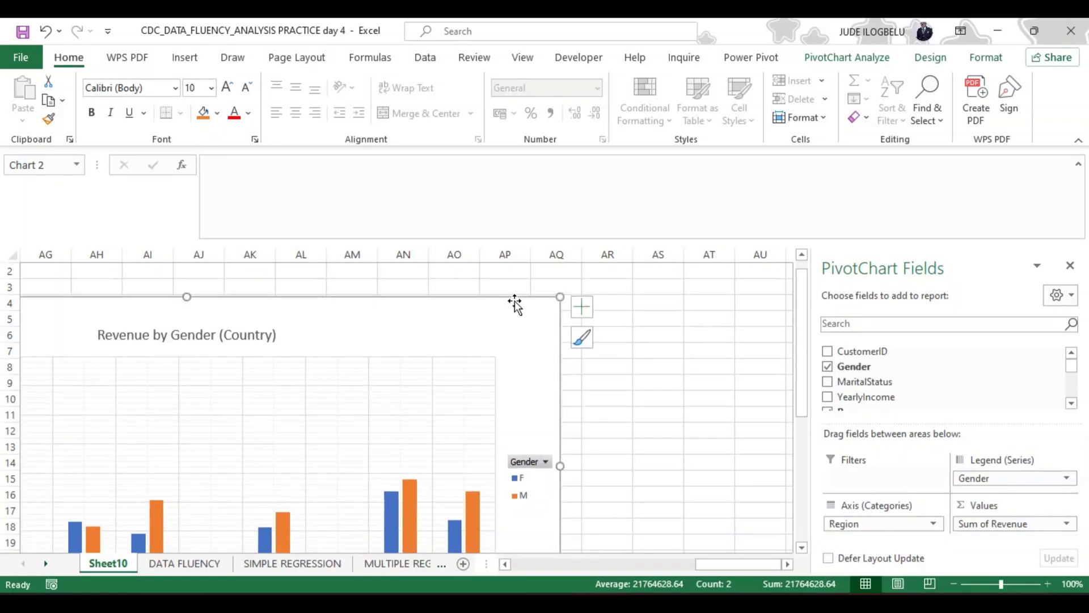
Step: Insert a combined PivotChart and PivotTable at cell AS4 of Sheet10, using the DATA FLUENCY range A1:S17423 as the source
click(615, 303)
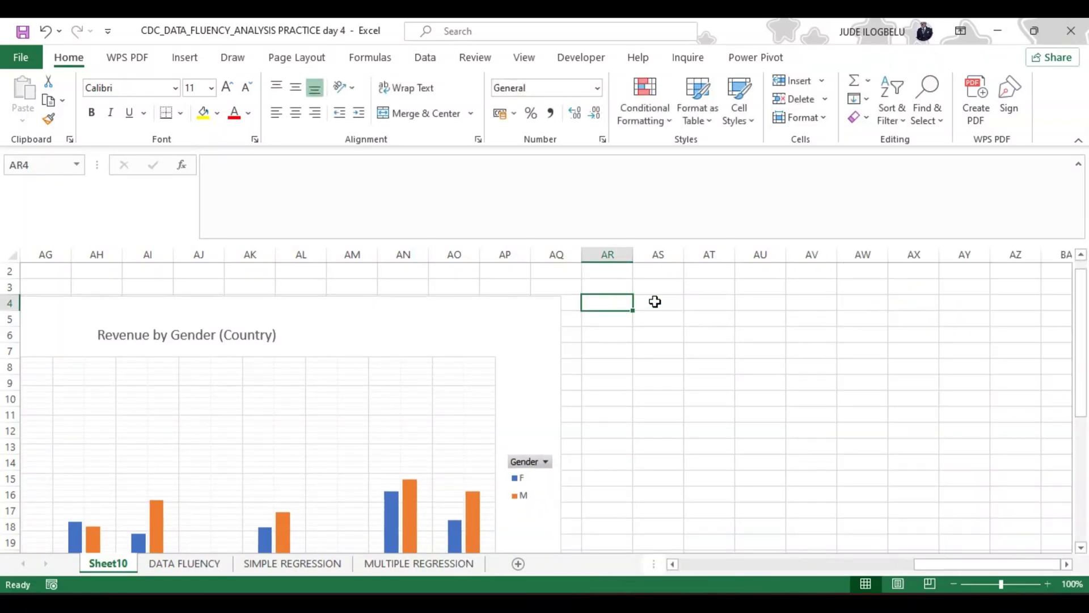
click(654, 302)
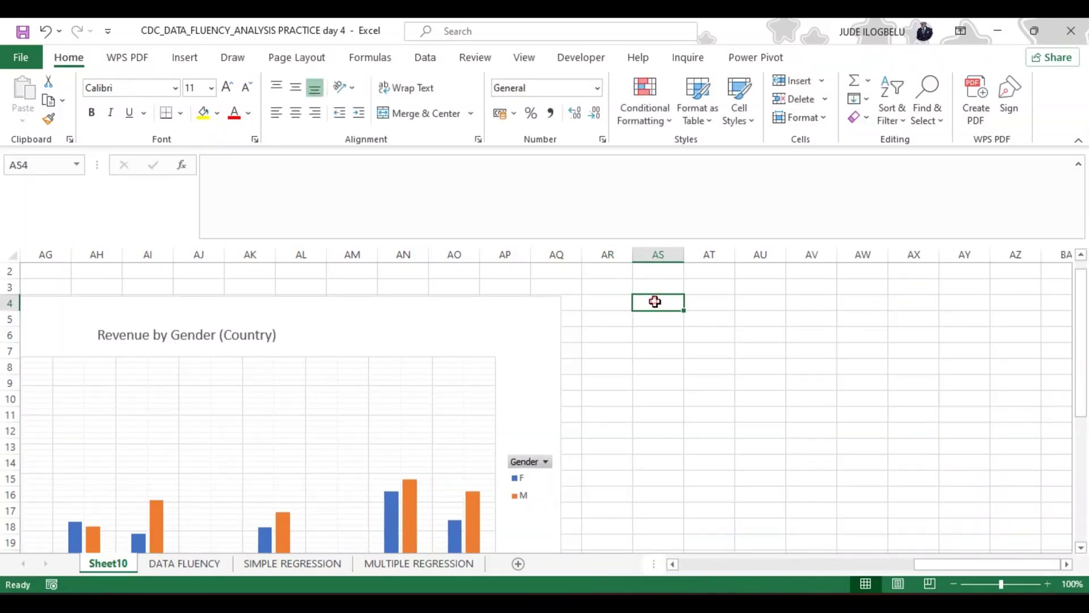
click(185, 58)
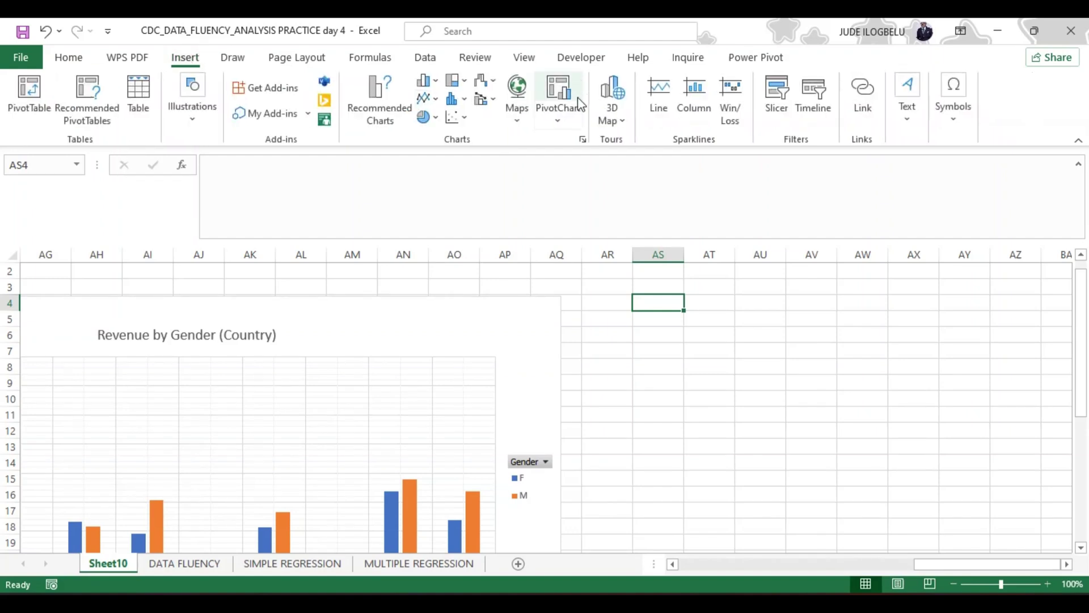
click(558, 124)
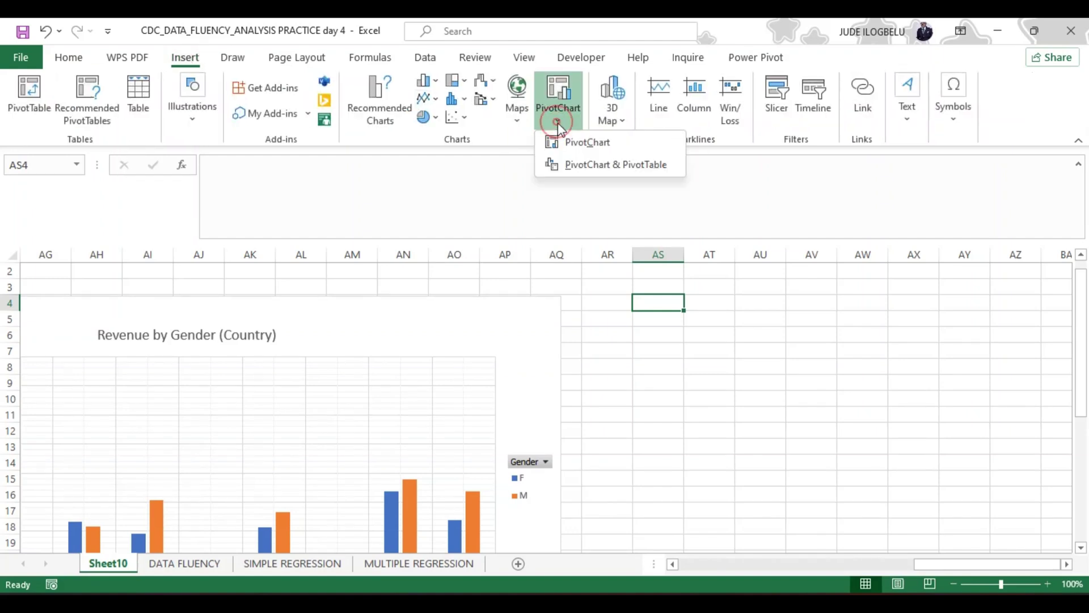
click(576, 165)
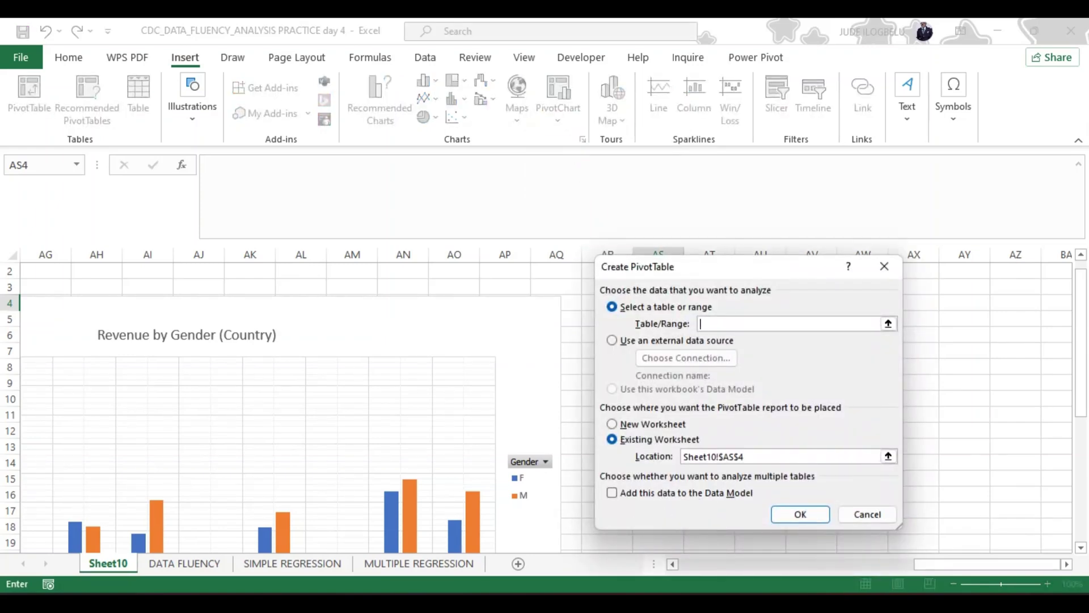
click(186, 566)
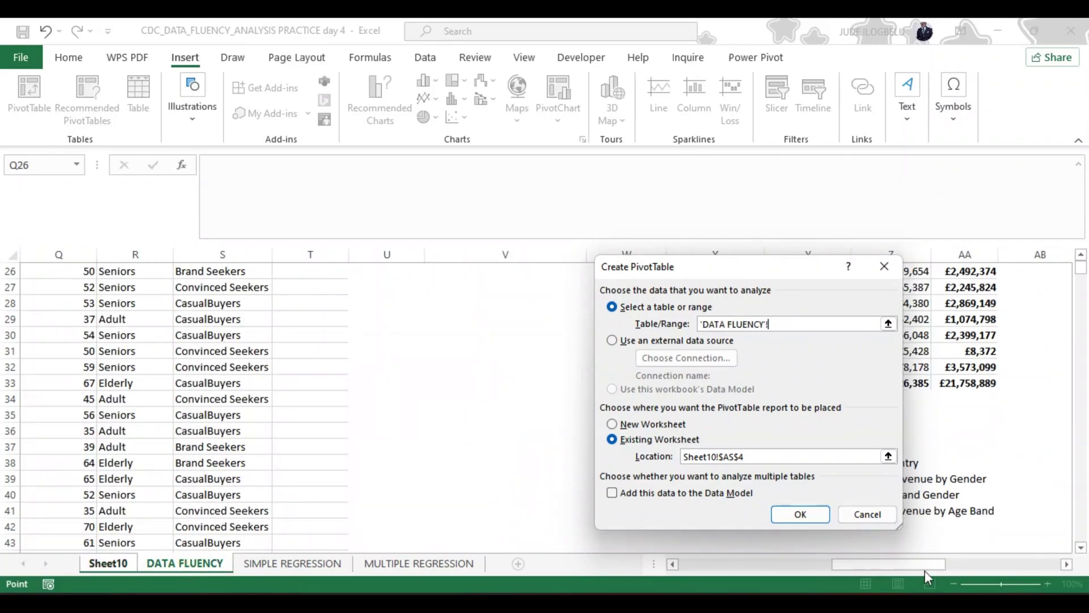
drag(898, 566, 761, 566)
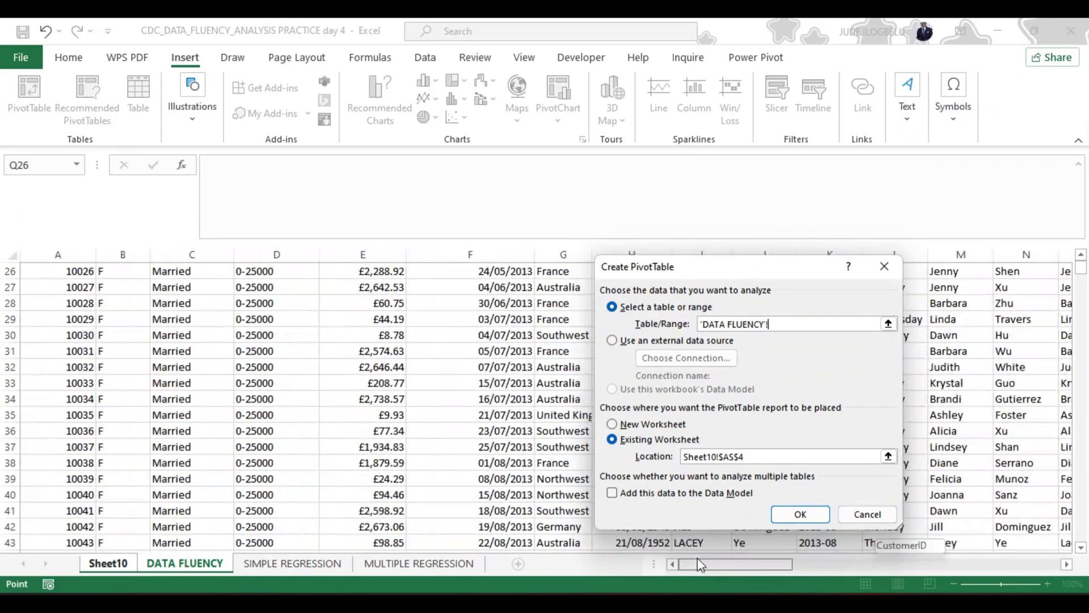
drag(1084, 272, 1083, 265)
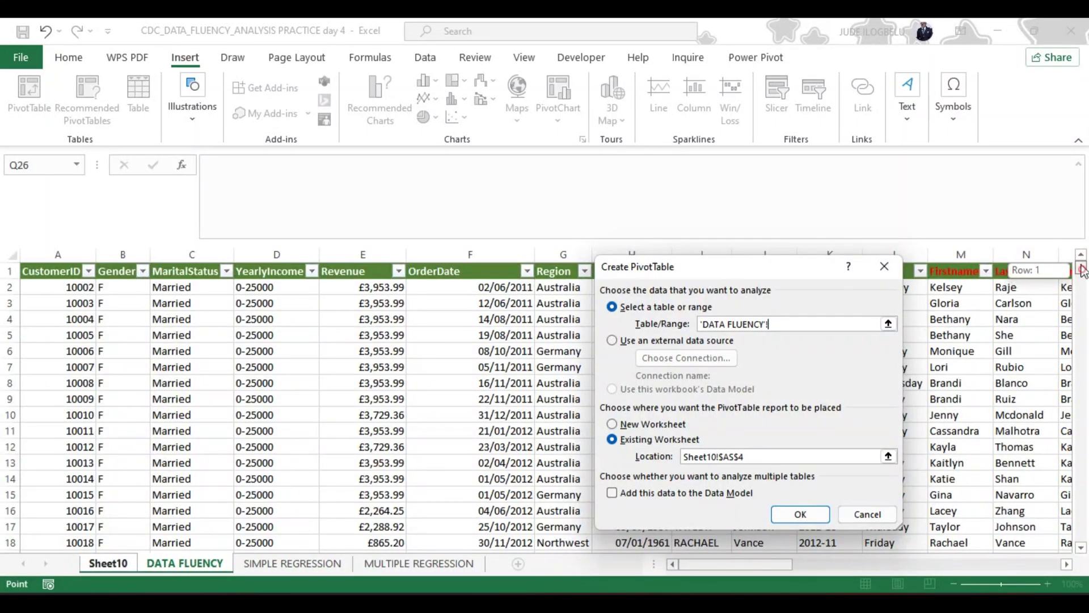
click(55, 275)
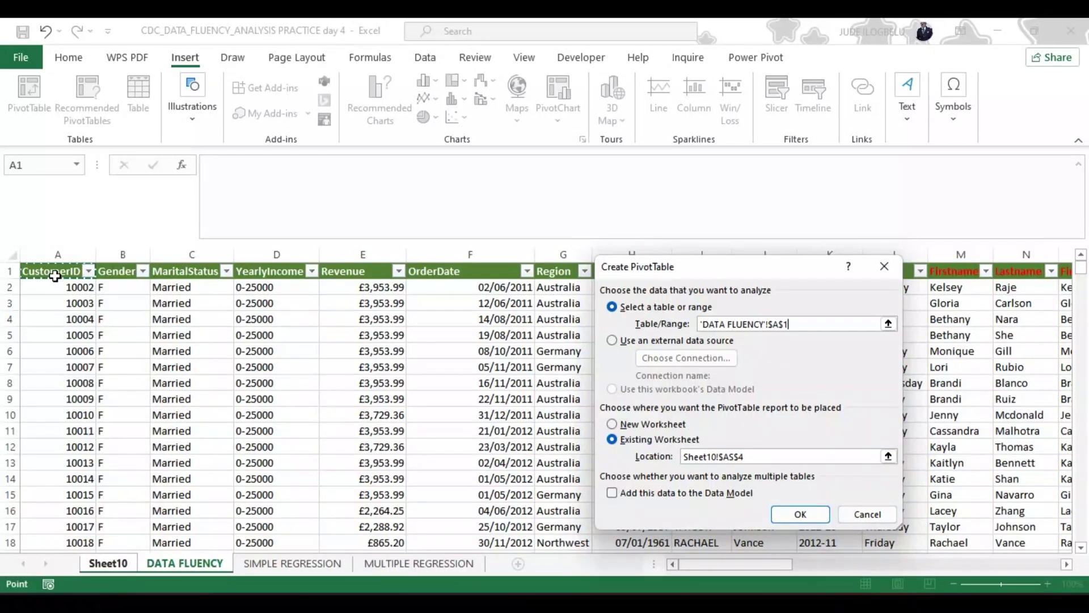
key(ctrl+shift+Down)
key(ctrl+shift+Right)
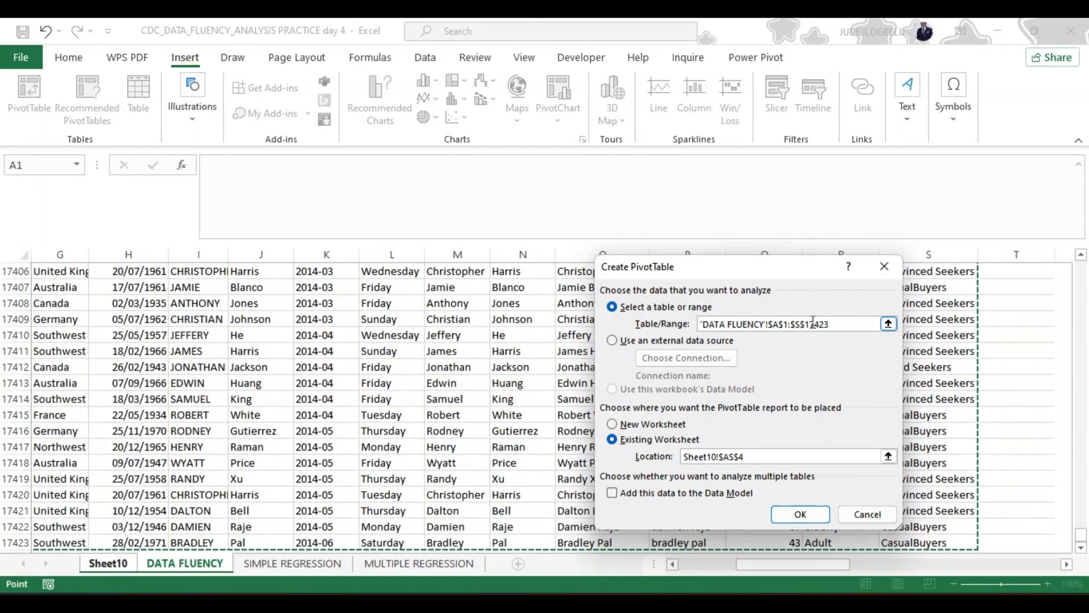
click(801, 514)
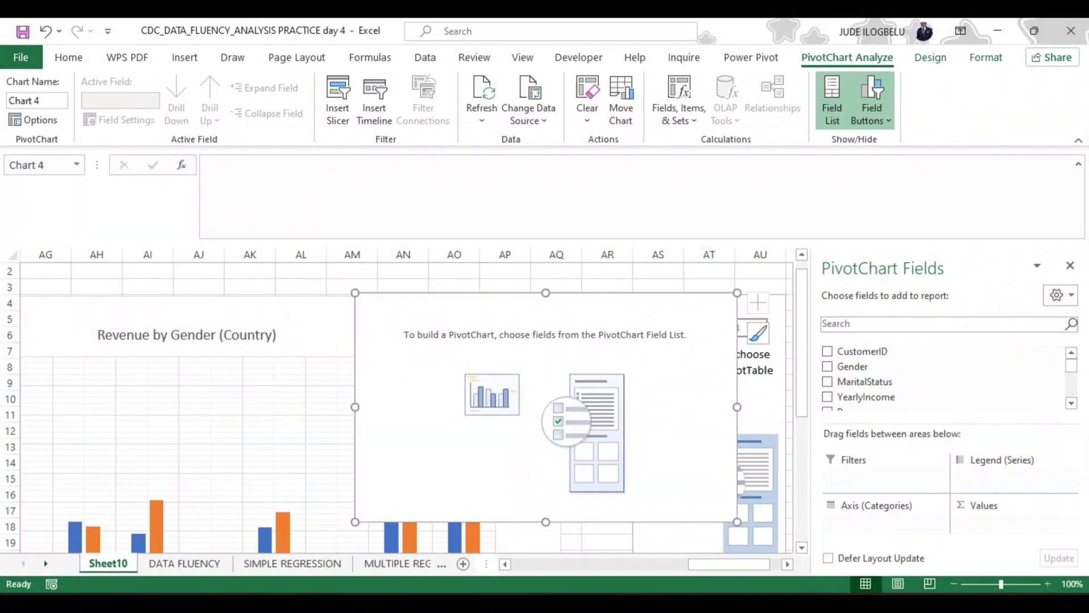
Step: Move the empty PivotChart clear of its pivot table to around column AW and add the Revenue field as its values
click(788, 564)
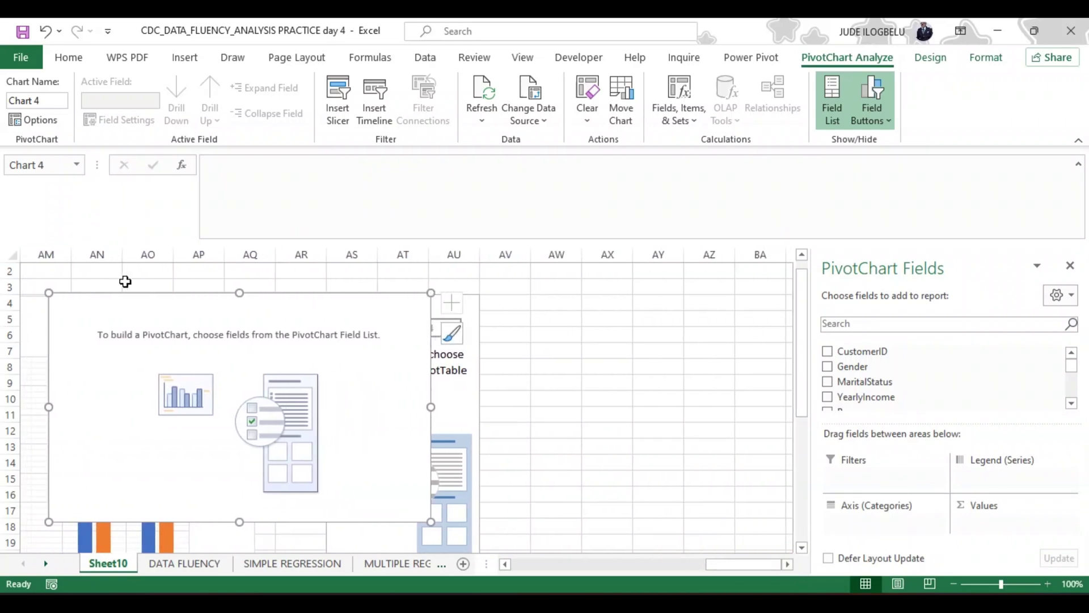
drag(137, 316, 637, 319)
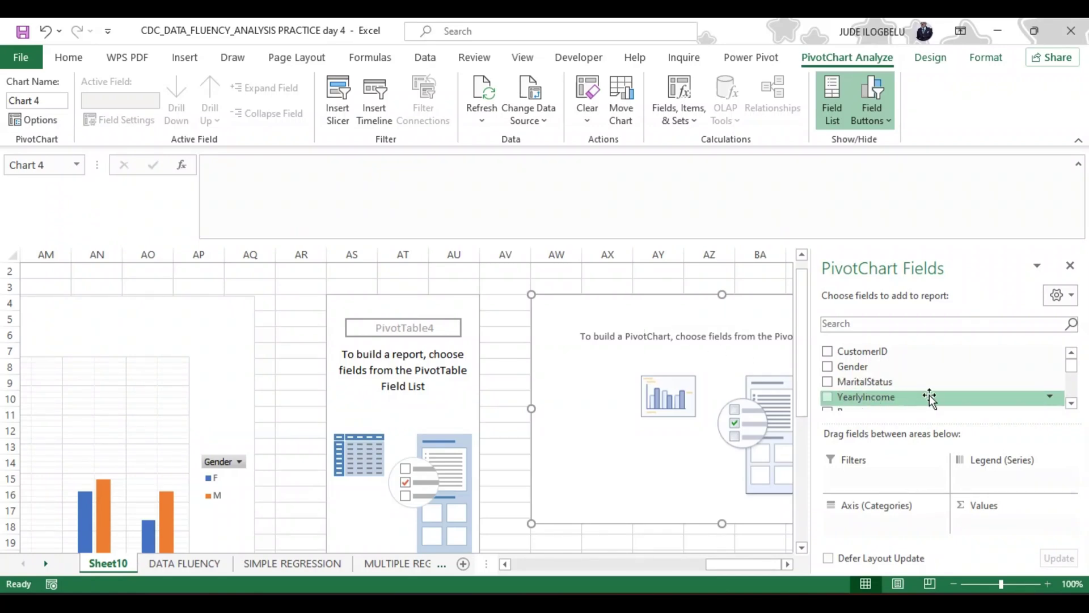
click(1071, 403)
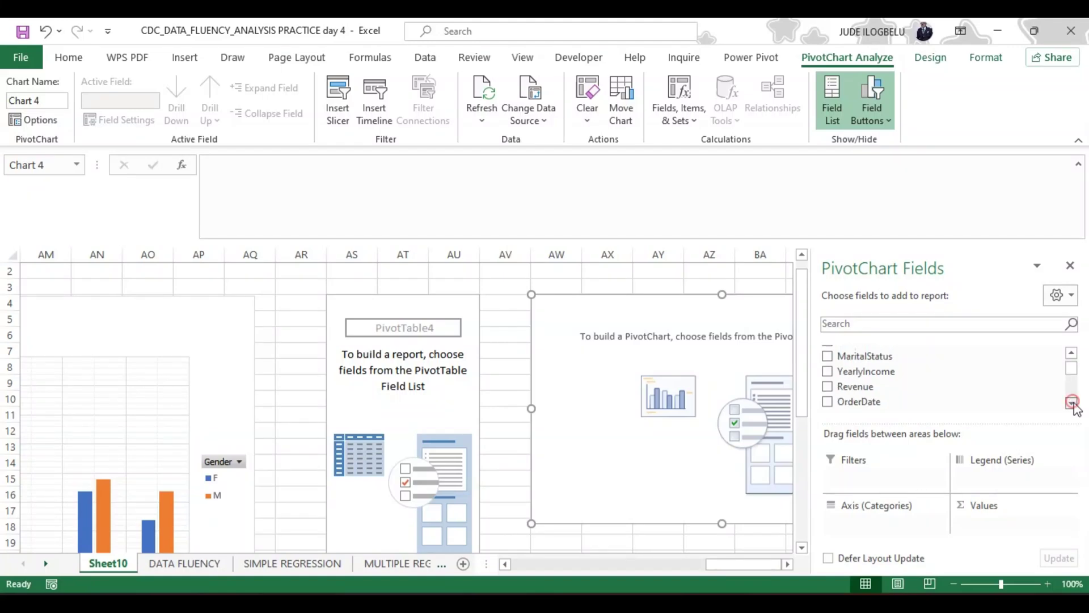
click(828, 387)
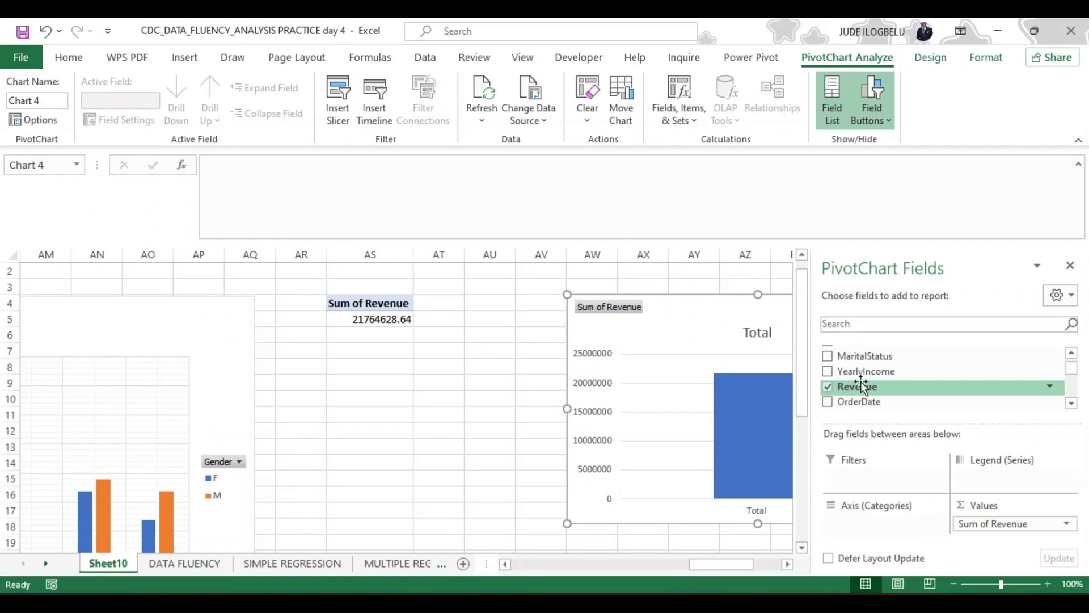
Step: Add the Age_band field to the new PivotChart as its axis categories
click(1072, 403)
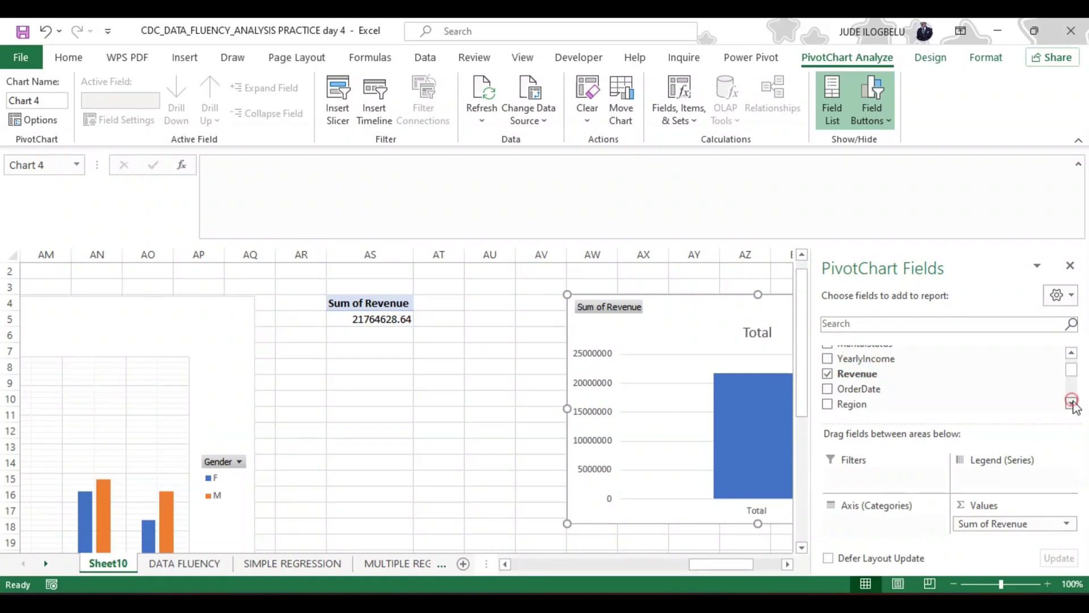
click(1072, 403)
click(1071, 403)
click(1072, 403)
click(1072, 403)
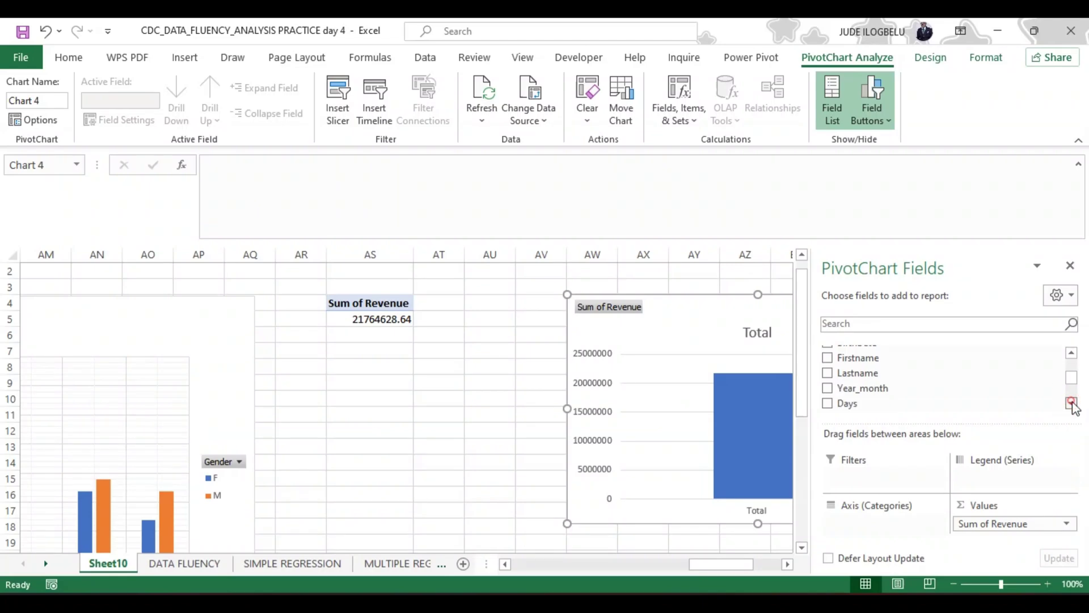
click(1071, 402)
click(1071, 403)
click(1071, 403)
click(1072, 402)
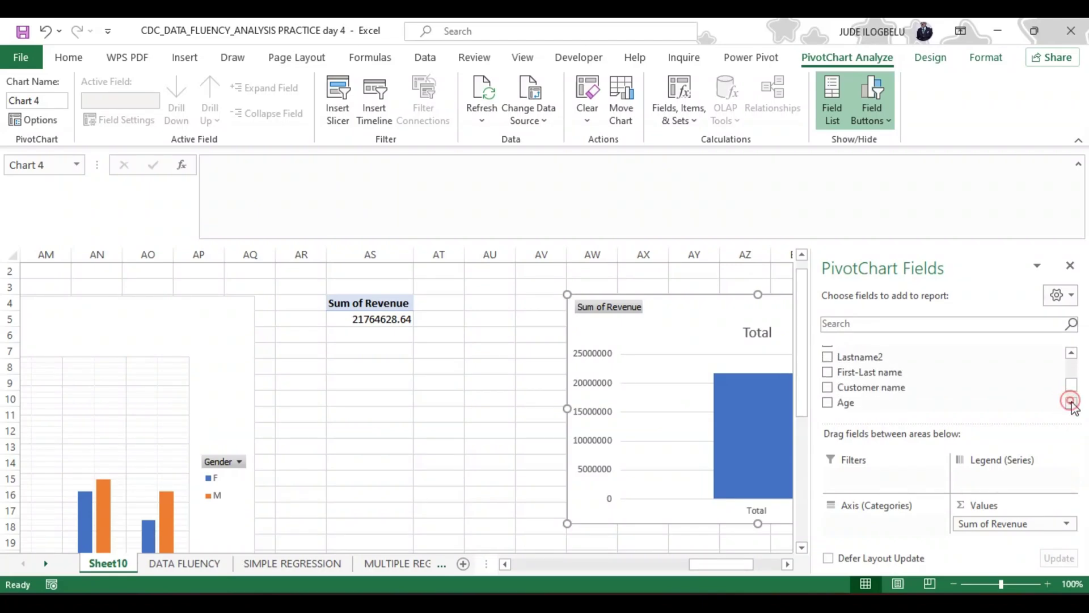
click(1072, 403)
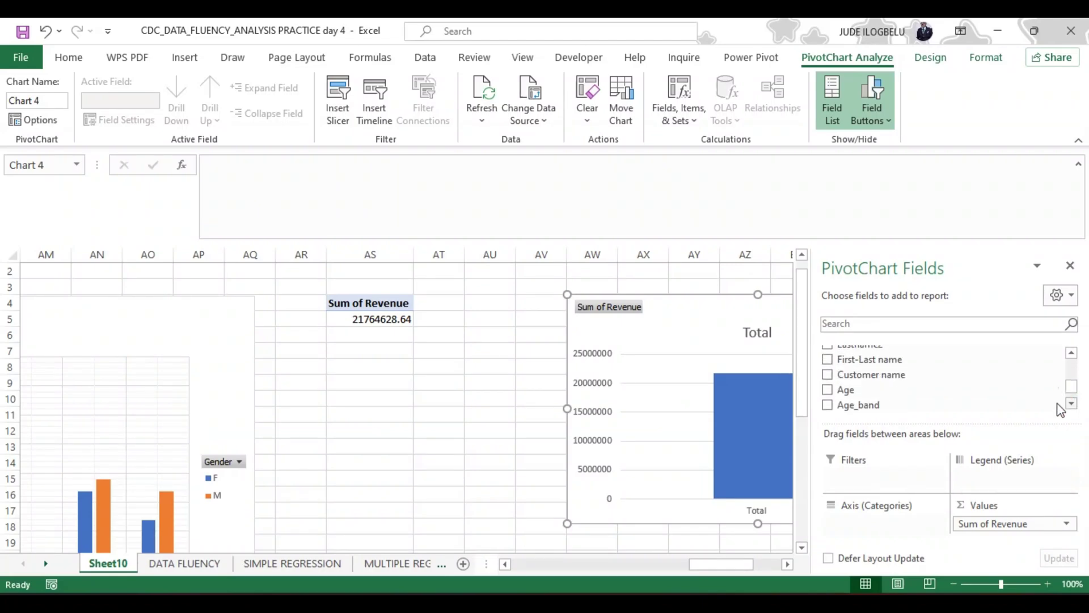
click(828, 405)
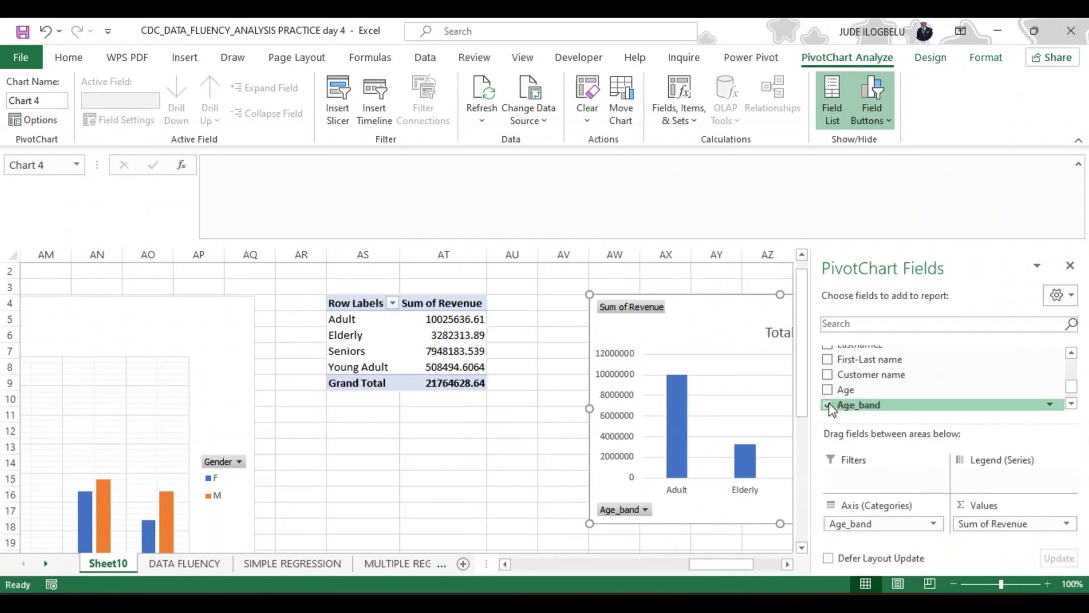
Step: Assign the Age_band field to the PivotChart's legend series instead of its axis
click(788, 566)
click(788, 566)
click(787, 565)
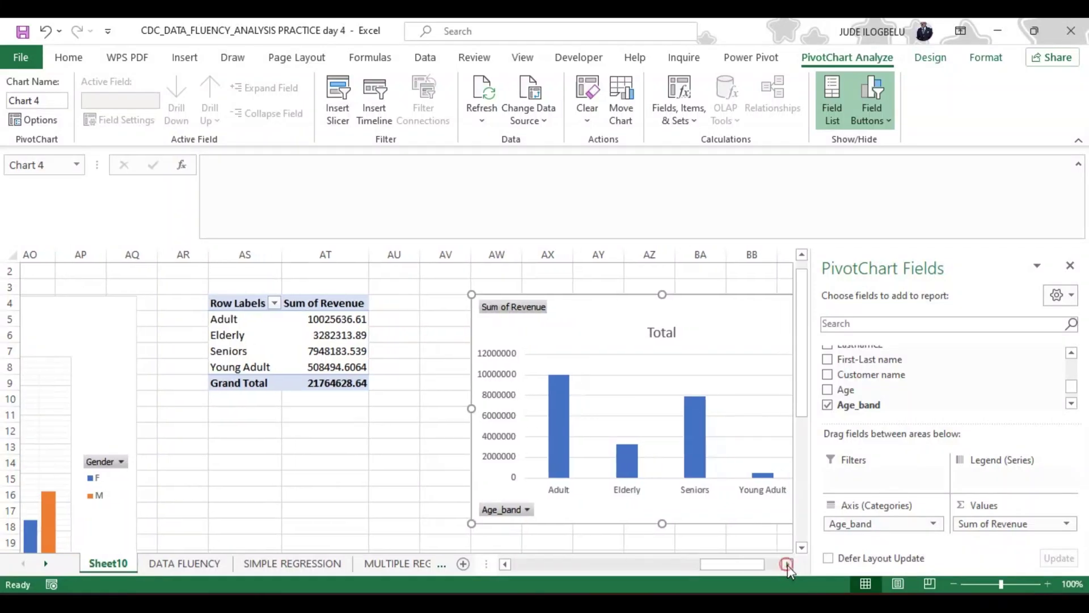
click(787, 564)
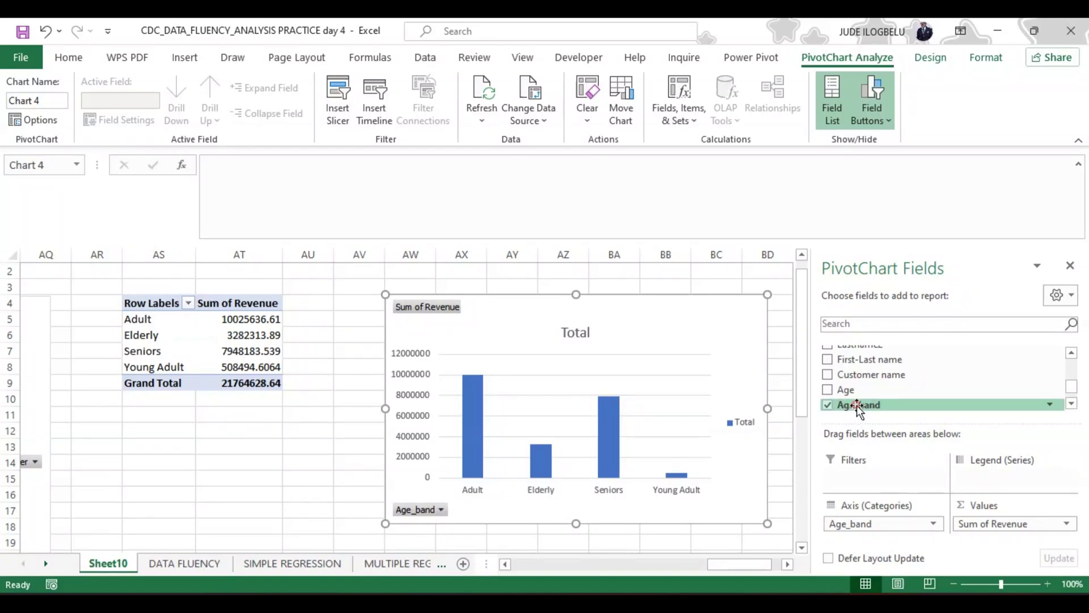
drag(856, 405, 992, 477)
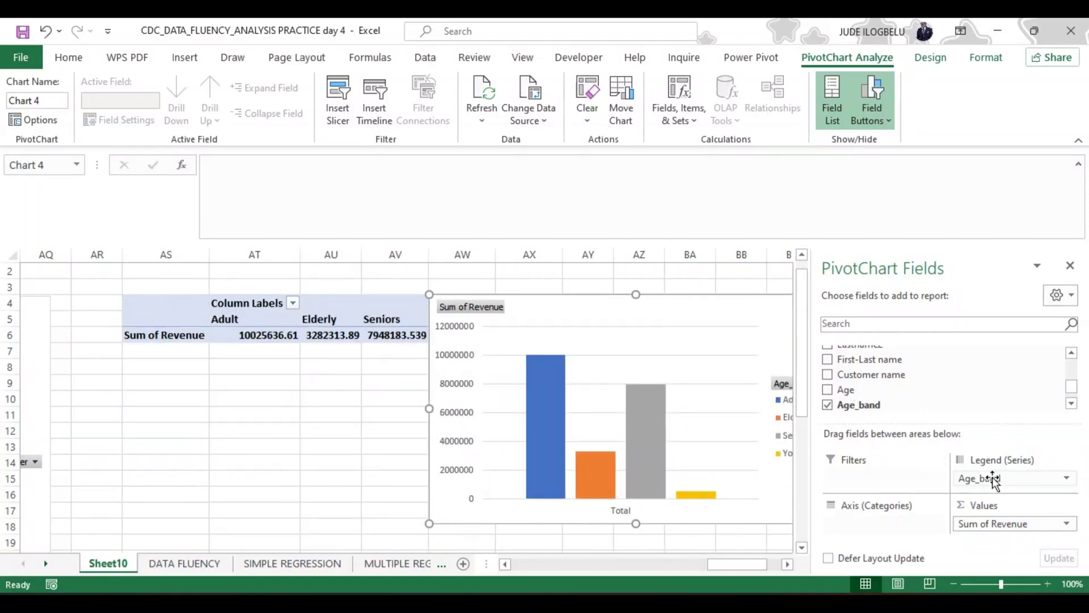
click(788, 564)
click(788, 564)
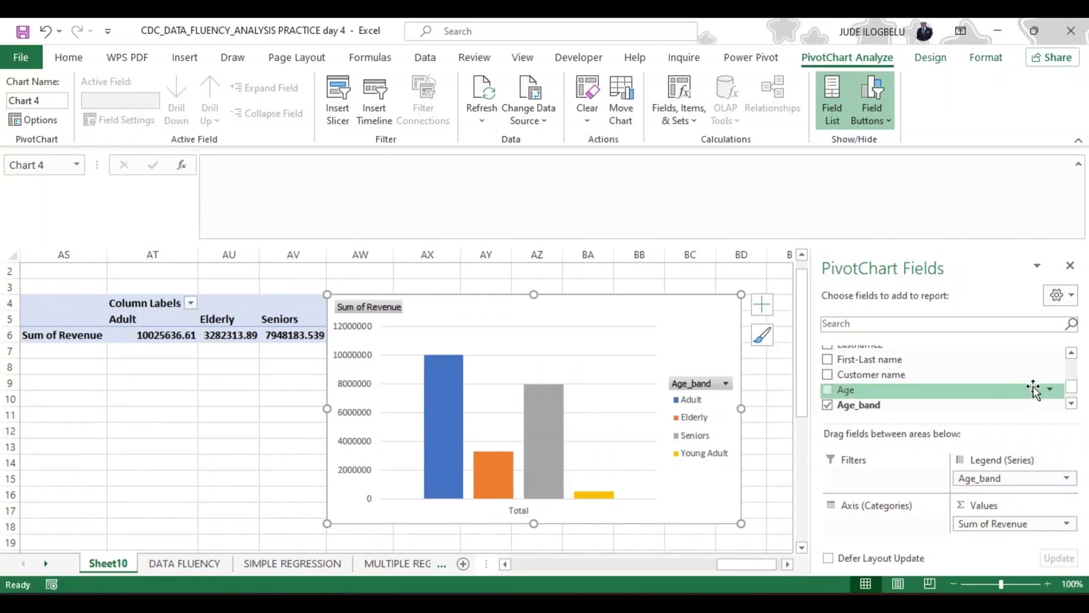
Step: Add a chart title to the age band PivotChart and set its text to "Revenue by Age Band"
click(763, 309)
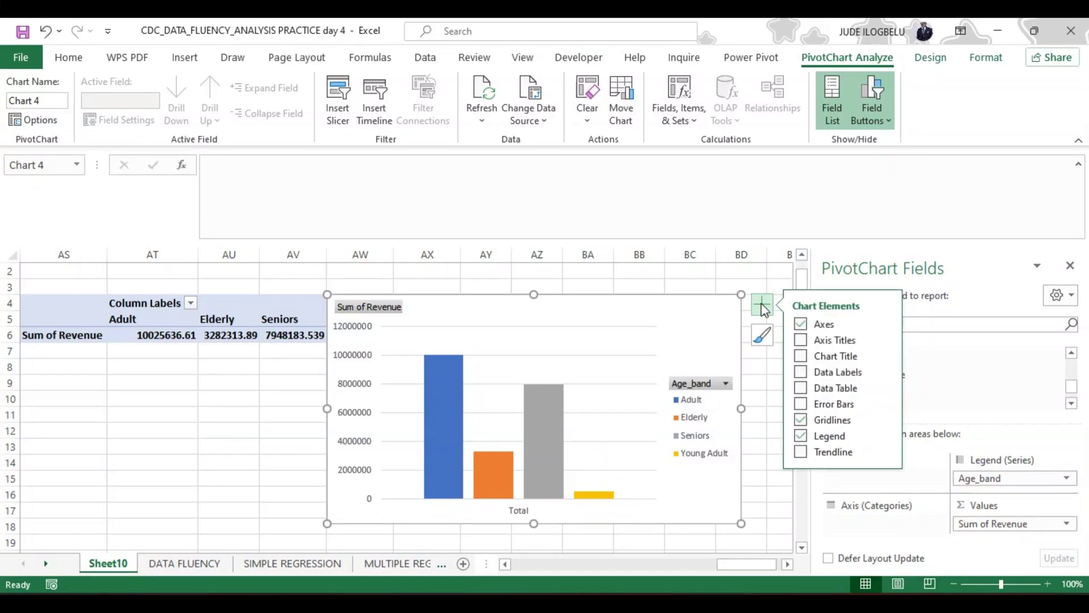
click(800, 356)
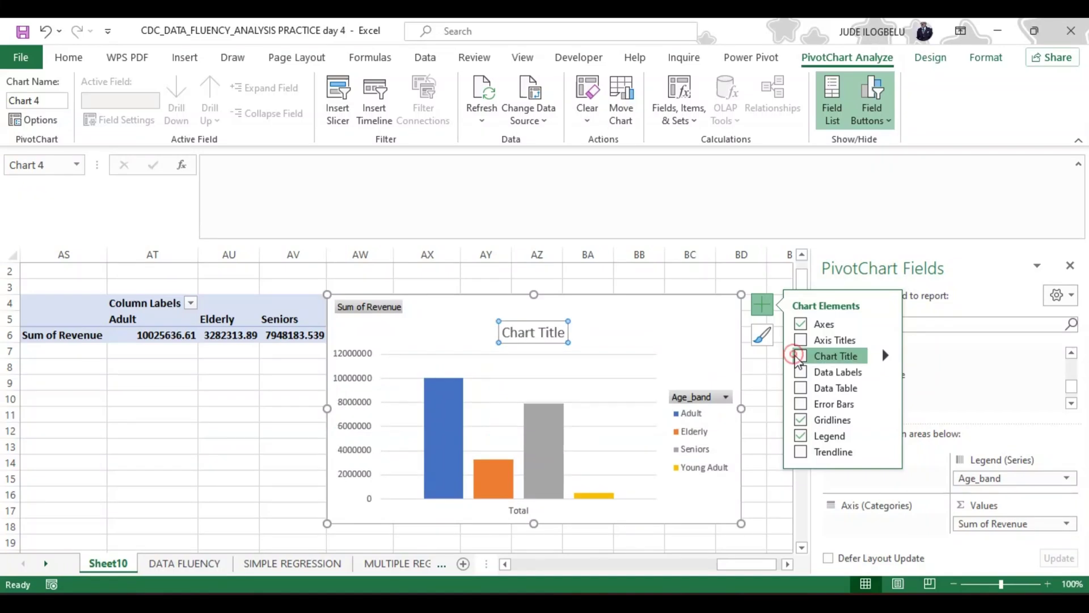
click(560, 331)
double_click(553, 332)
key(BackSpace)
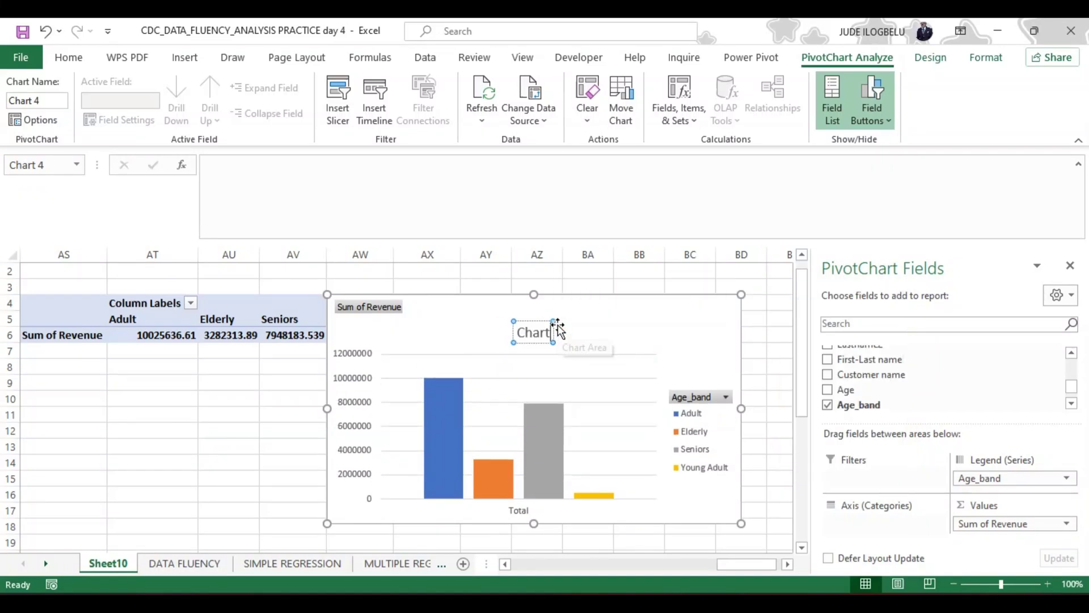
key(BackSpace)
key(BackSpace)
key(BackSpace)
key(BackSpace)
key(BackSpace)
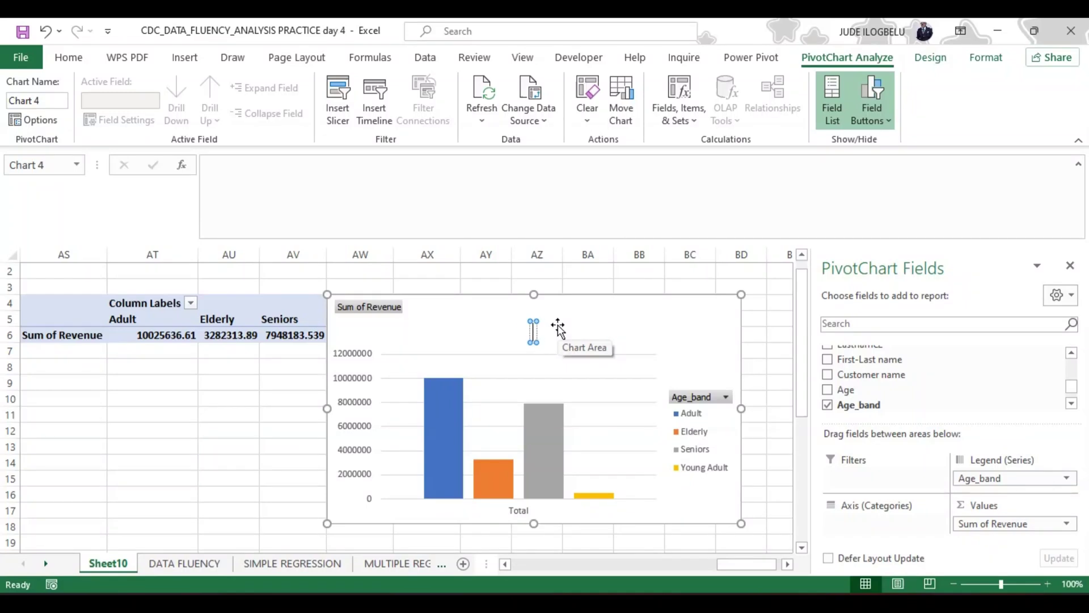
text(Revenue)
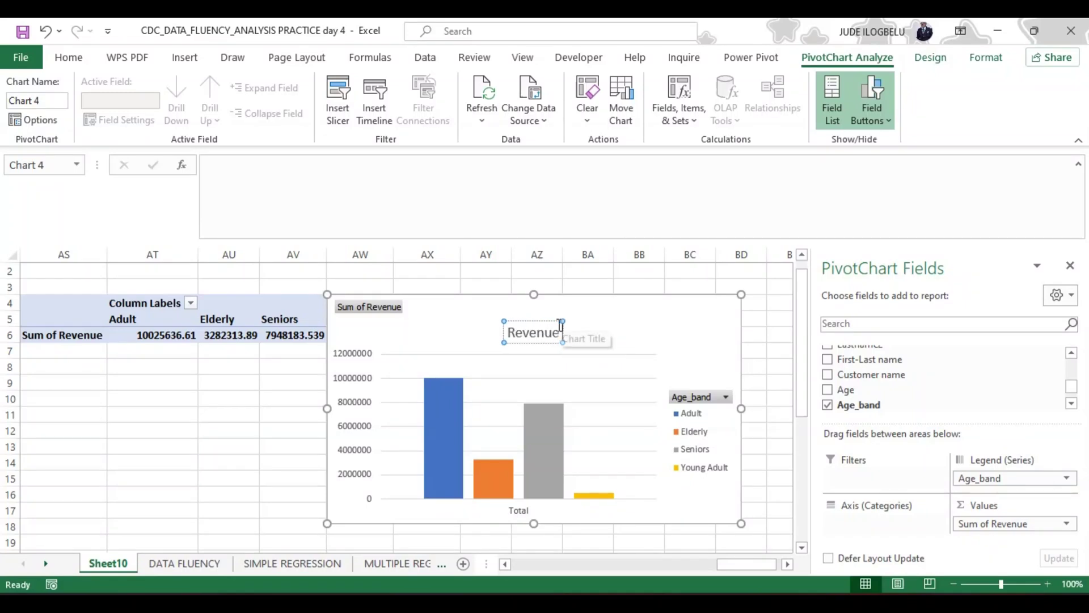
text( by Age)
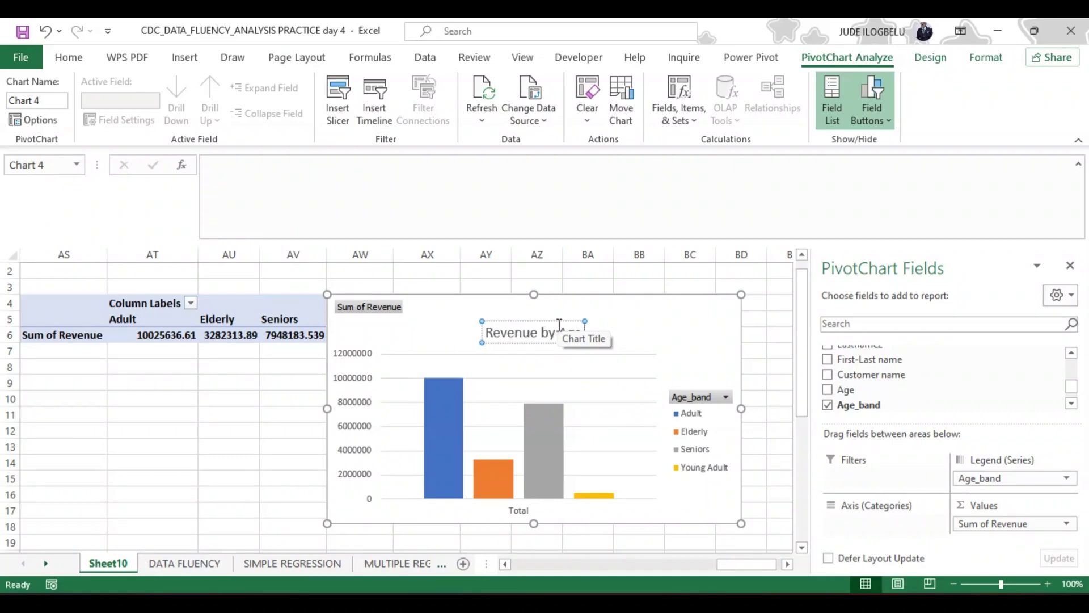
text( Band)
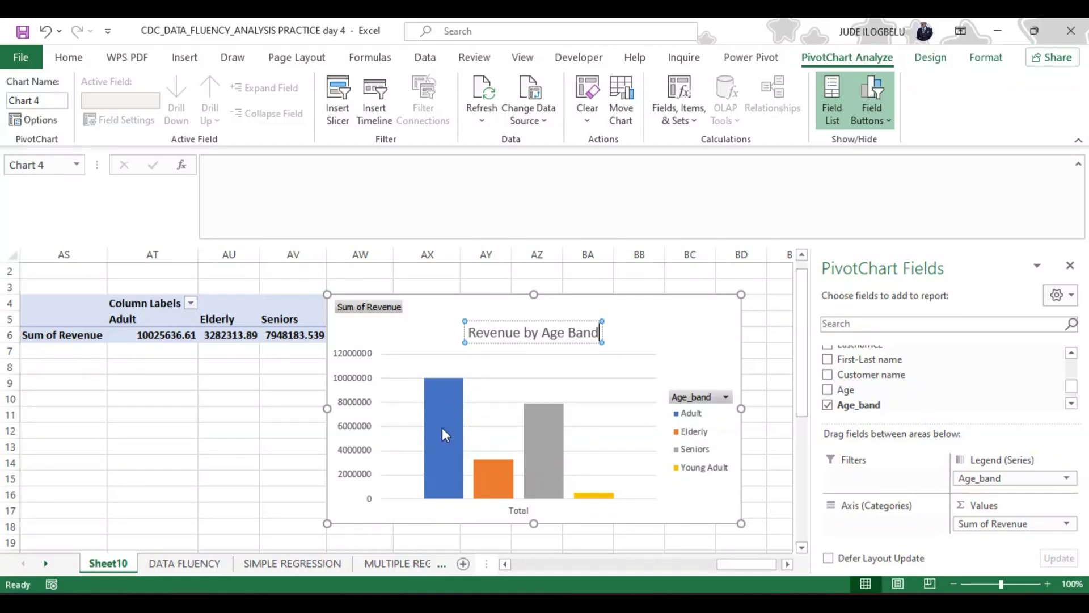
Step: Delete the horizontal axis with its Total label and remove the gridlines from the age band chart
click(520, 512)
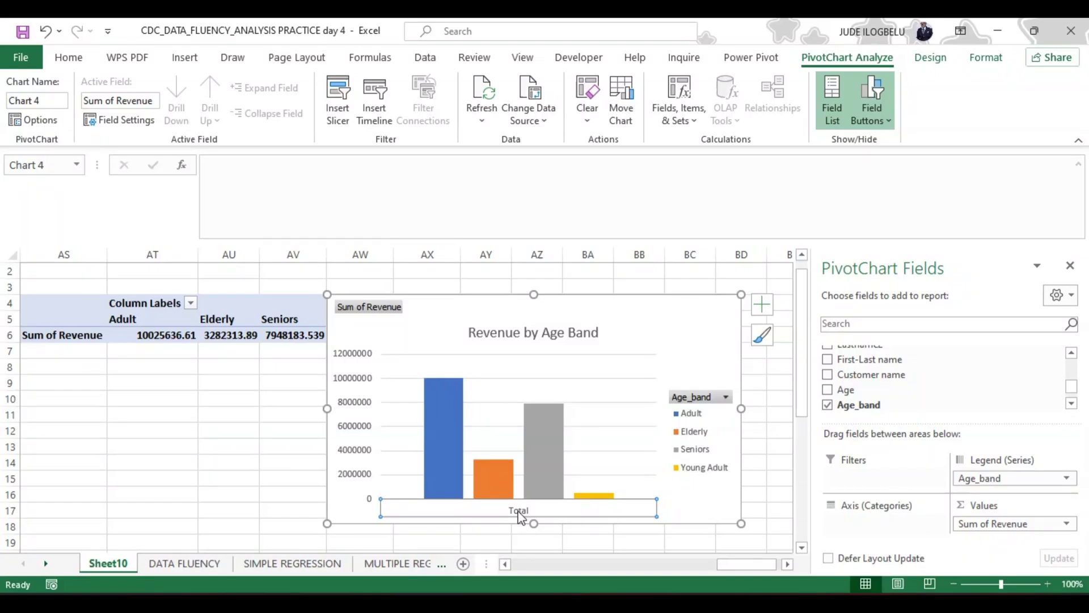
key(Delete)
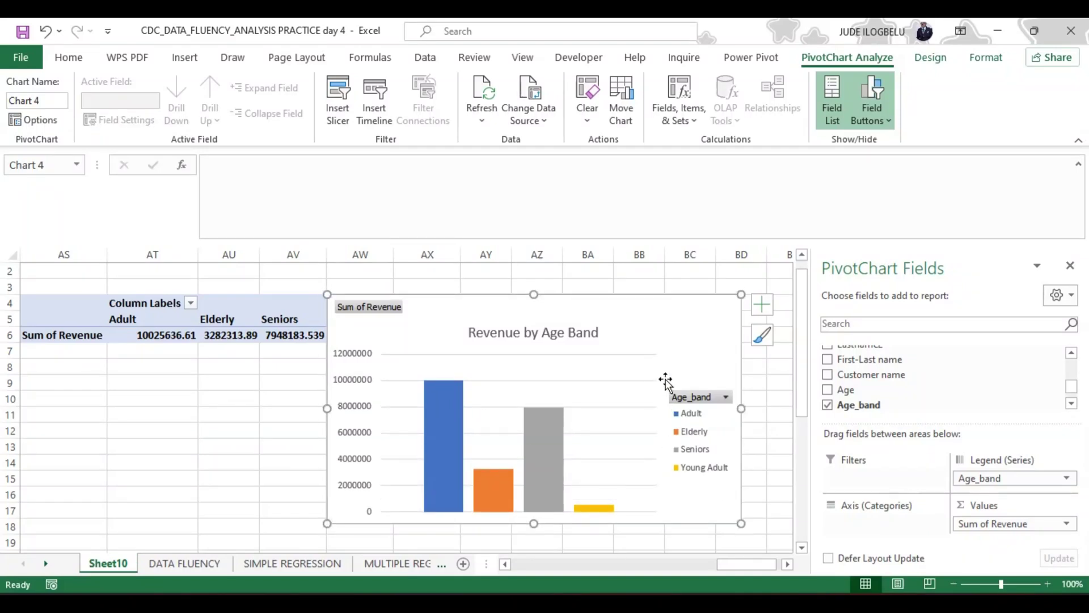
click(760, 308)
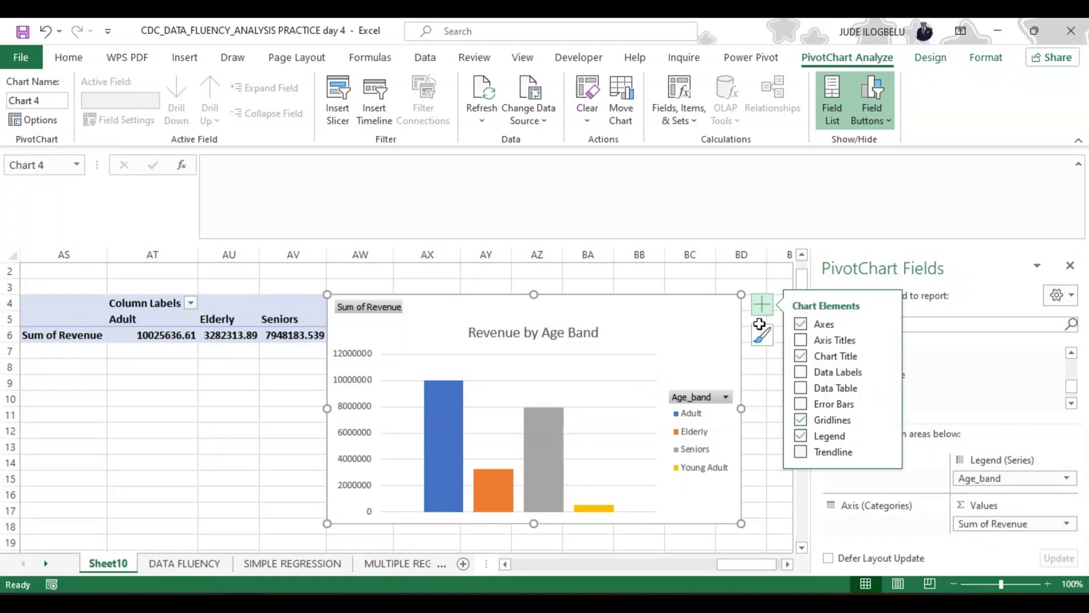
click(801, 420)
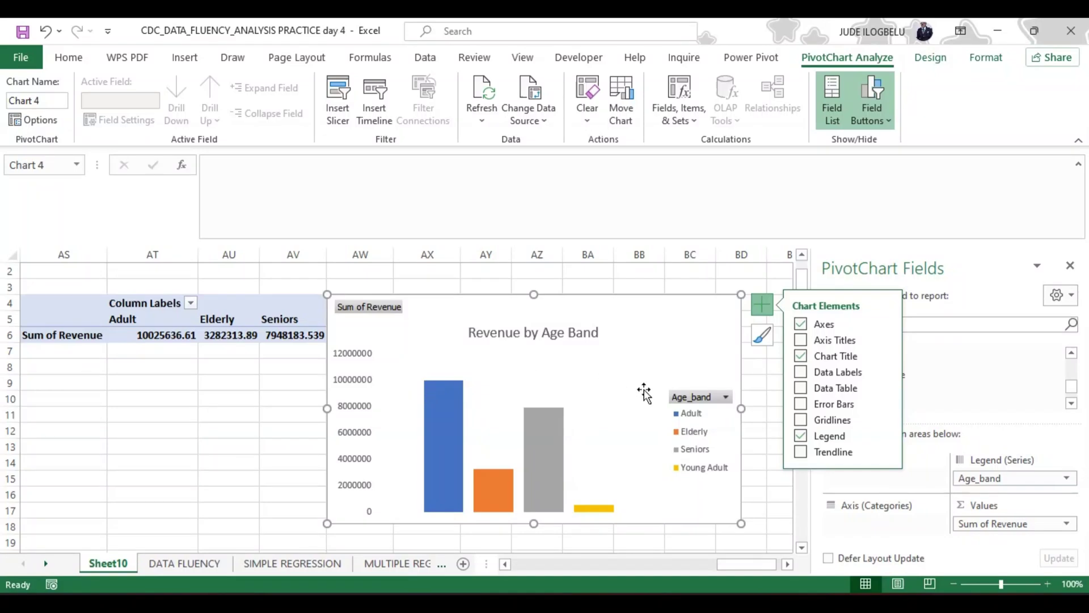
Step: Filter Young Adult and Elderly out of the chart's Age_band legend field, and undo that filter
click(690, 413)
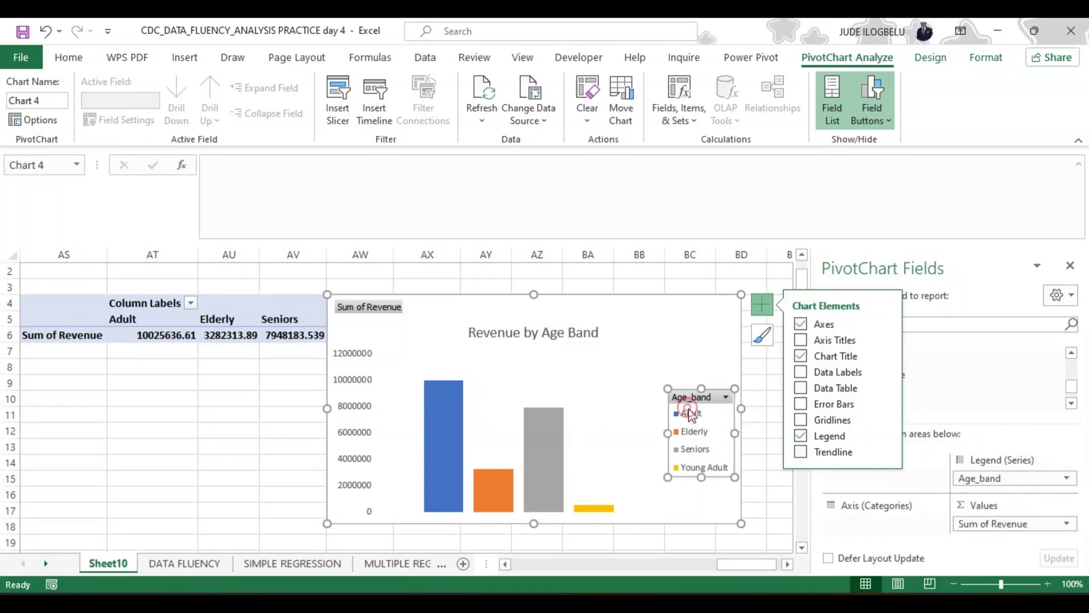
click(727, 396)
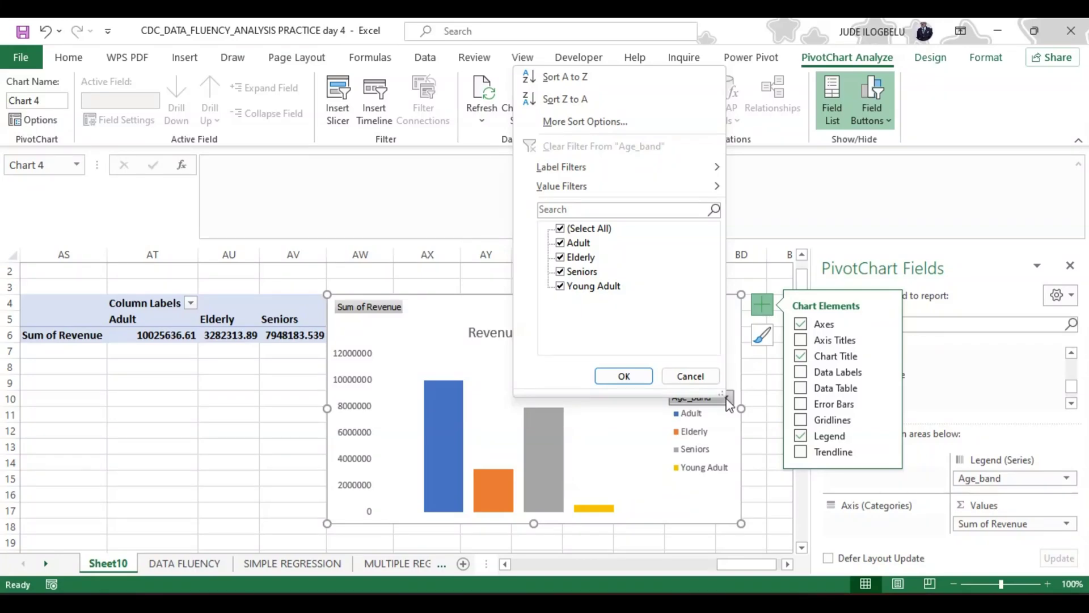
click(560, 287)
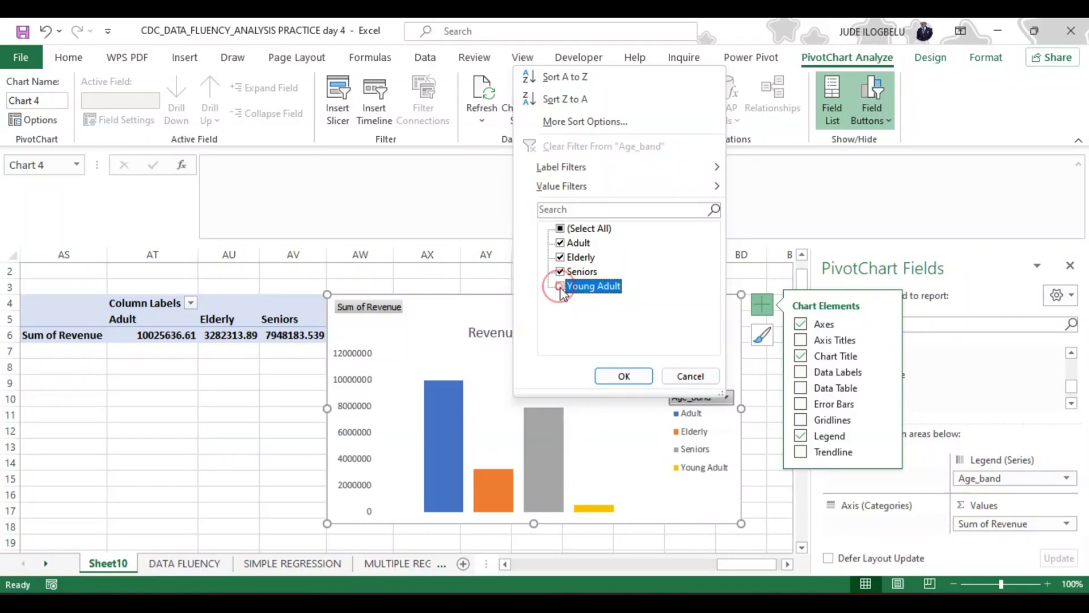
click(562, 259)
click(623, 375)
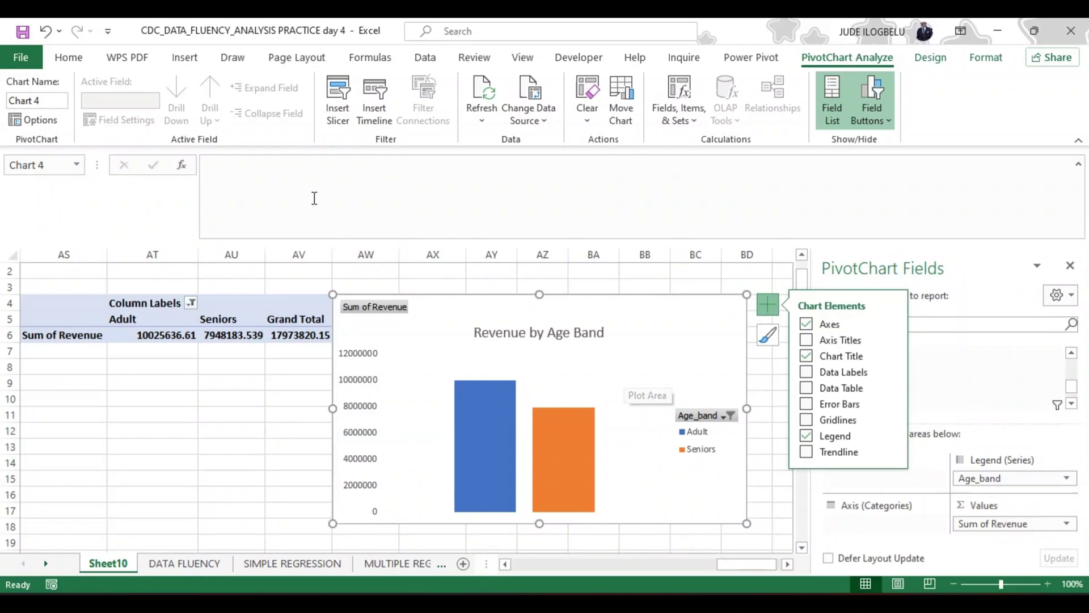
click(45, 32)
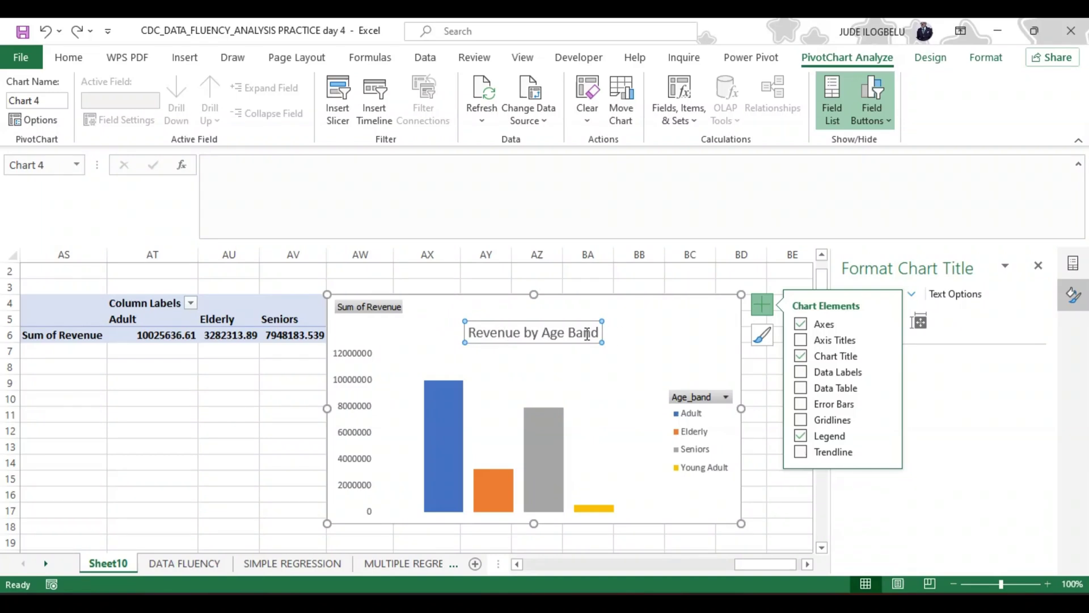
double_click(588, 334)
key(BackSpace)
key(BackSpace)
key(BackSpace)
key(BackSpace)
key(BackSpace)
key(BackSpace)
key(BackSpace)
key(BackSpace)
key(BackSpace)
key(BackSpace)
key(BackSpace)
key(BackSpace)
key(BackSpace)
key(BackSpace)
key(BackSpace)
key(BackSpace)
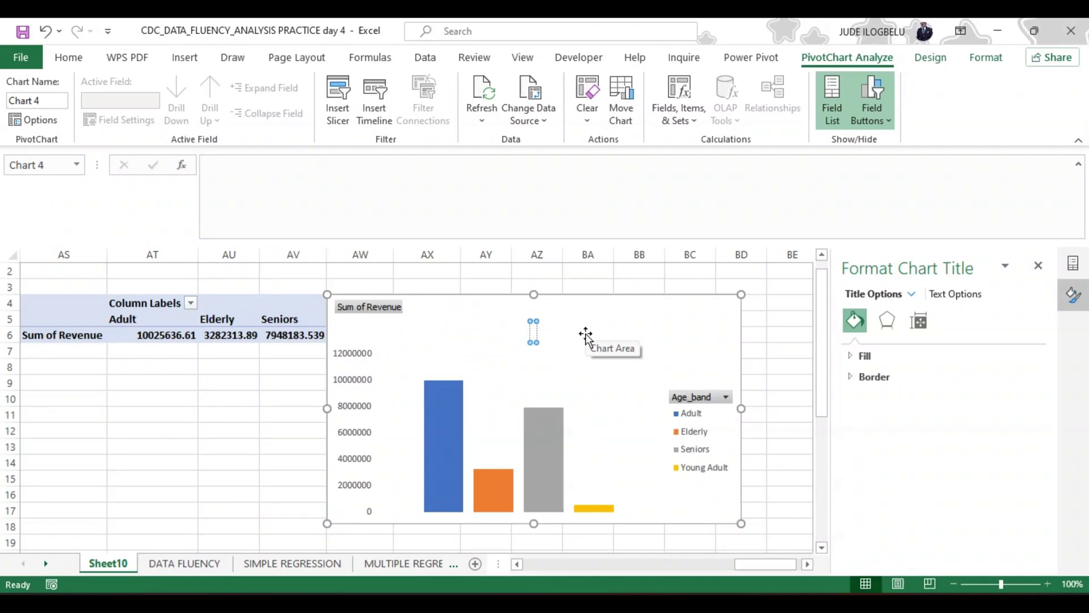
key(ctrl+z)
key(ctrl+z)
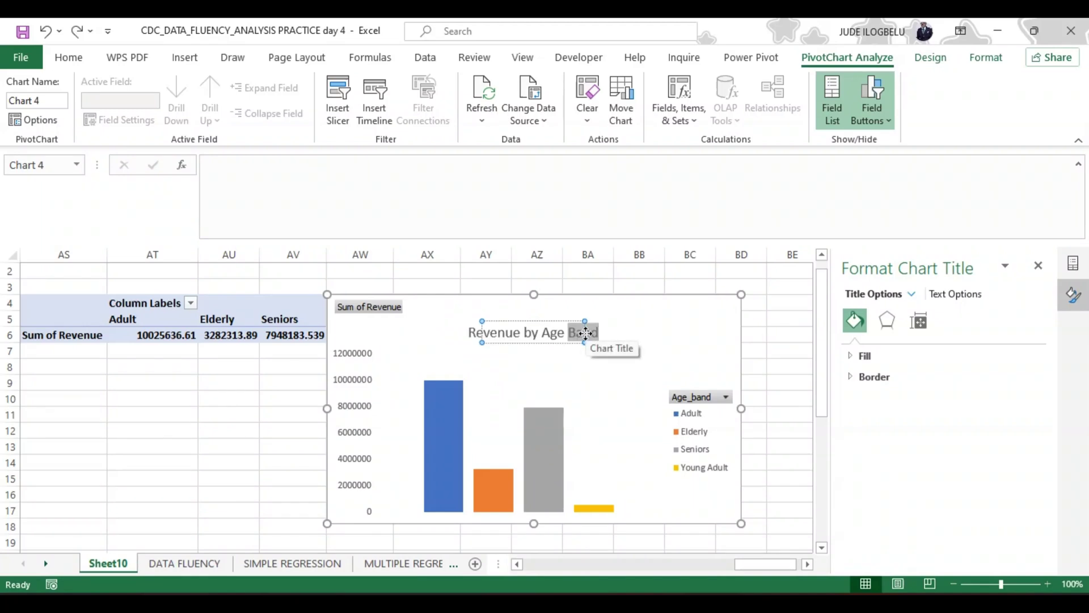
Step: Select the whole text of the "Revenue by Age Band" chart title and make it bold
key(Right)
key(shift+Right)
key(shift+Right)
key(shift+Right)
key(shift+Right)
key(shift+Right)
key(shift+Right)
key(shift+Right)
key(shift+Right)
key(shift+Right)
key(shift+Right)
key(shift+Right)
key(shift+Right)
key(shift+Right)
key(shift+Right)
key(shift+Right)
key(shift+Right)
key(shift+Right)
key(shift+Right)
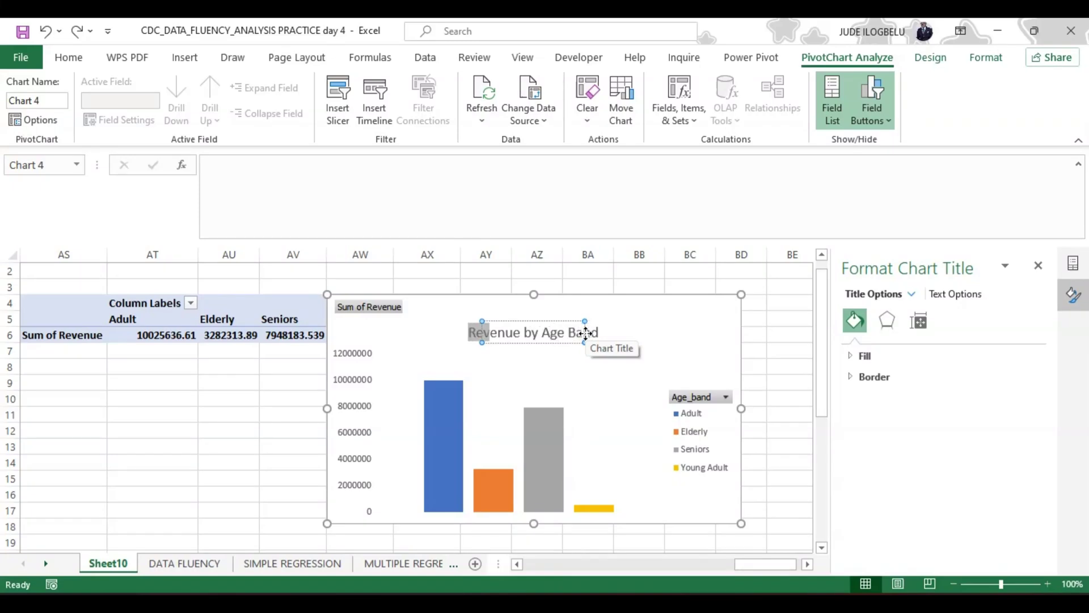
key(ctrl+b)
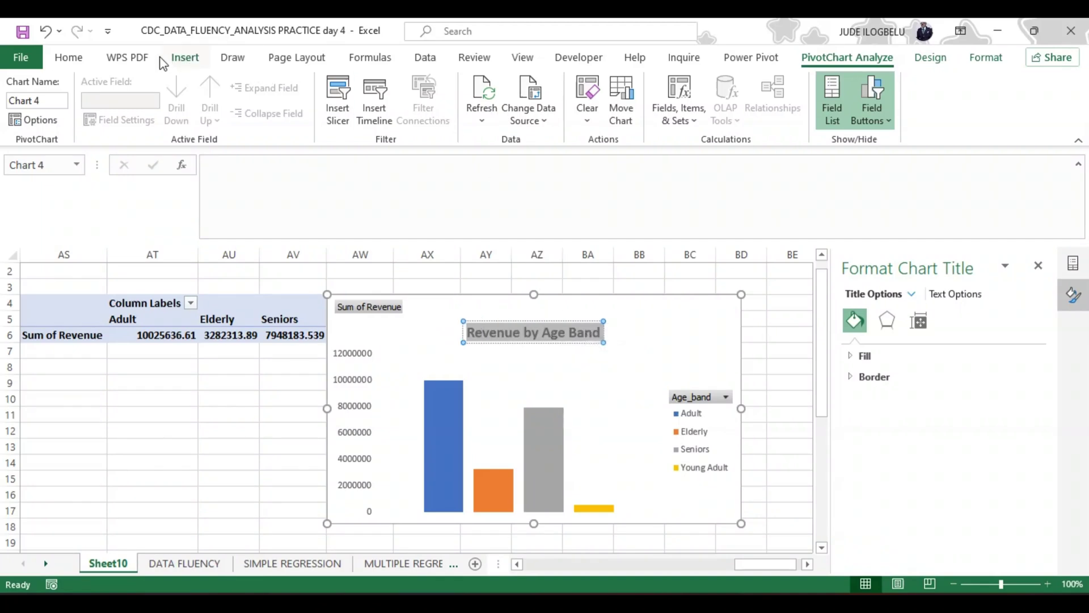
Step: Change the font colour of the "Revenue by Age Band" chart title to the theme blue
click(69, 57)
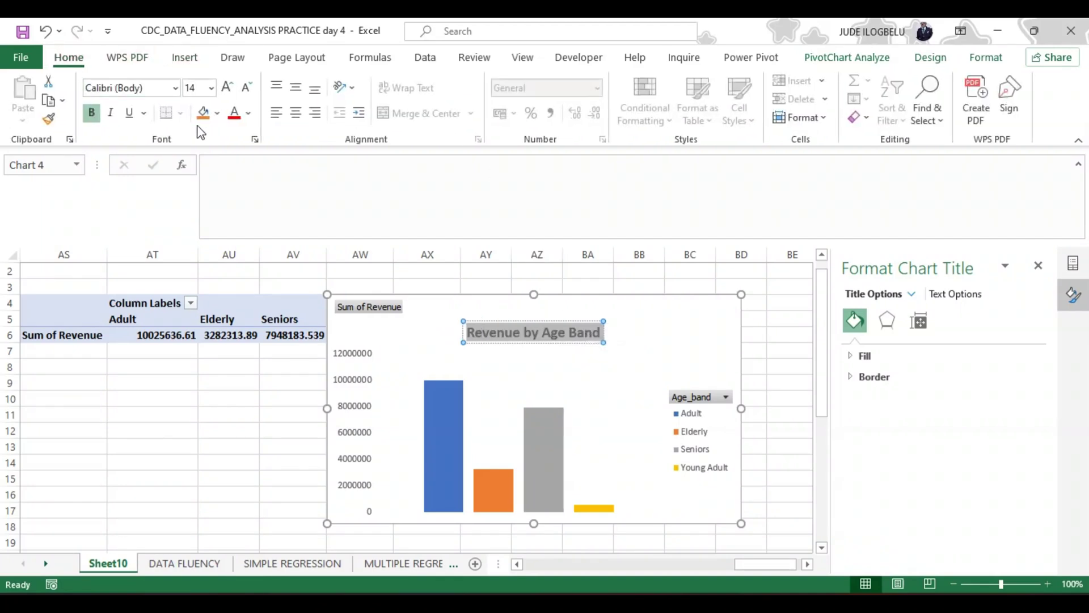
click(233, 115)
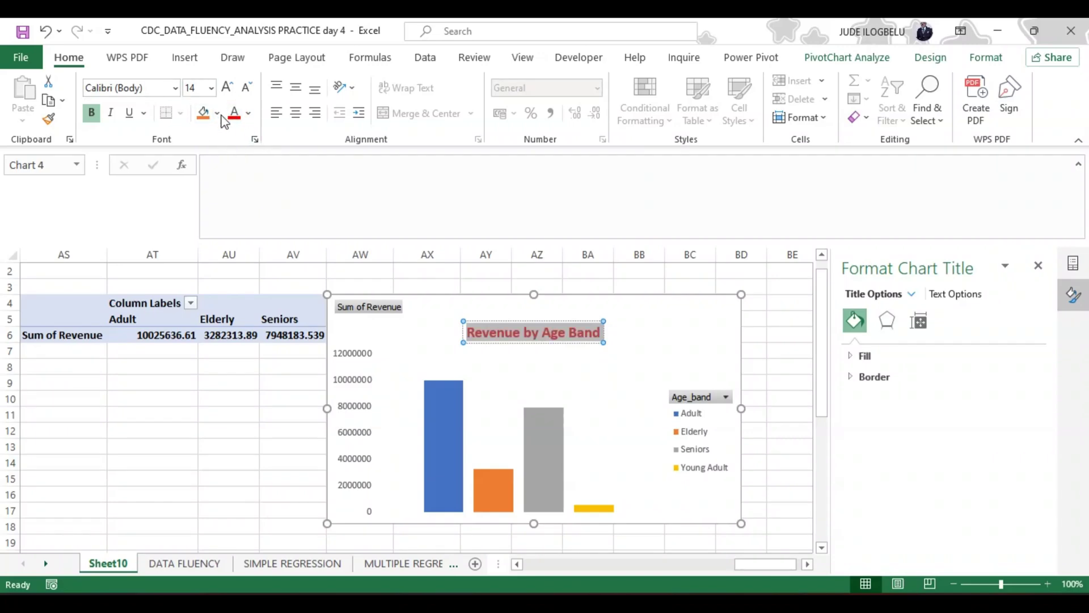
click(250, 114)
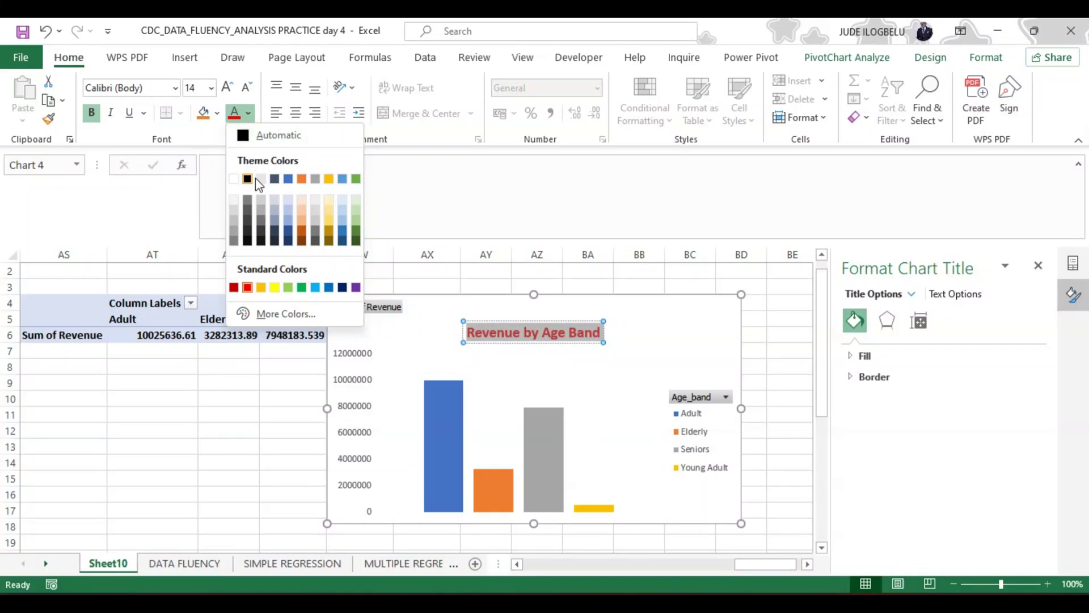
click(288, 178)
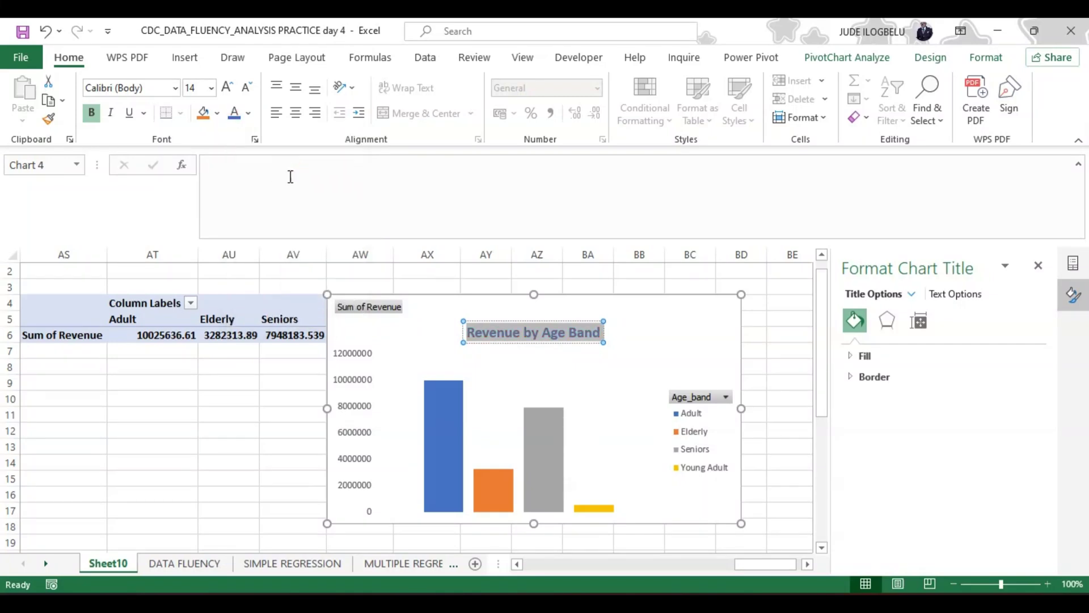
click(501, 362)
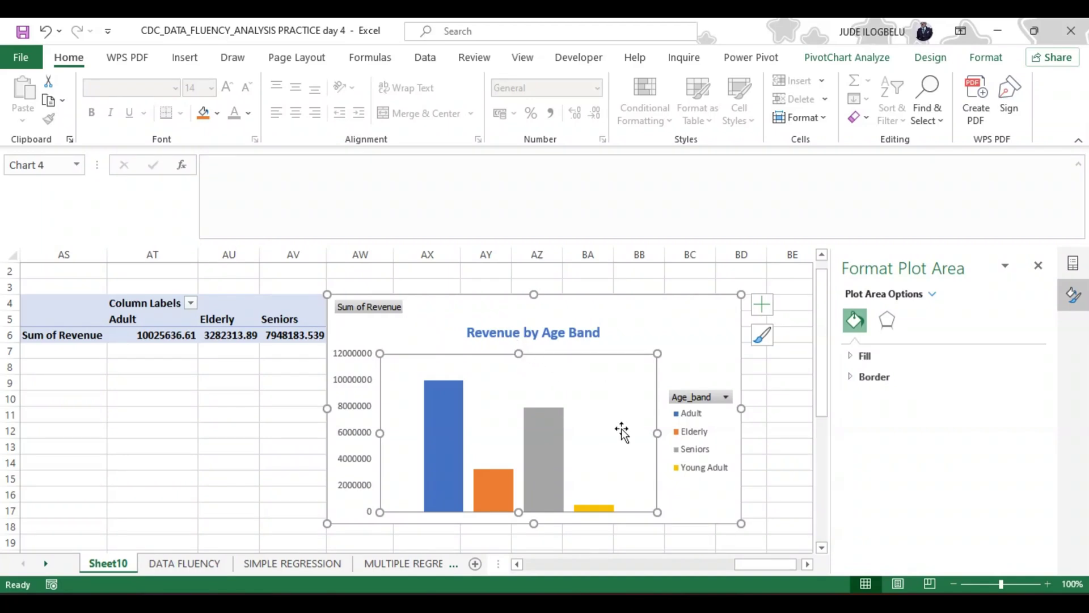
Step: Move the Age_band legend down to the lower right corner of the chart
click(697, 404)
click(698, 432)
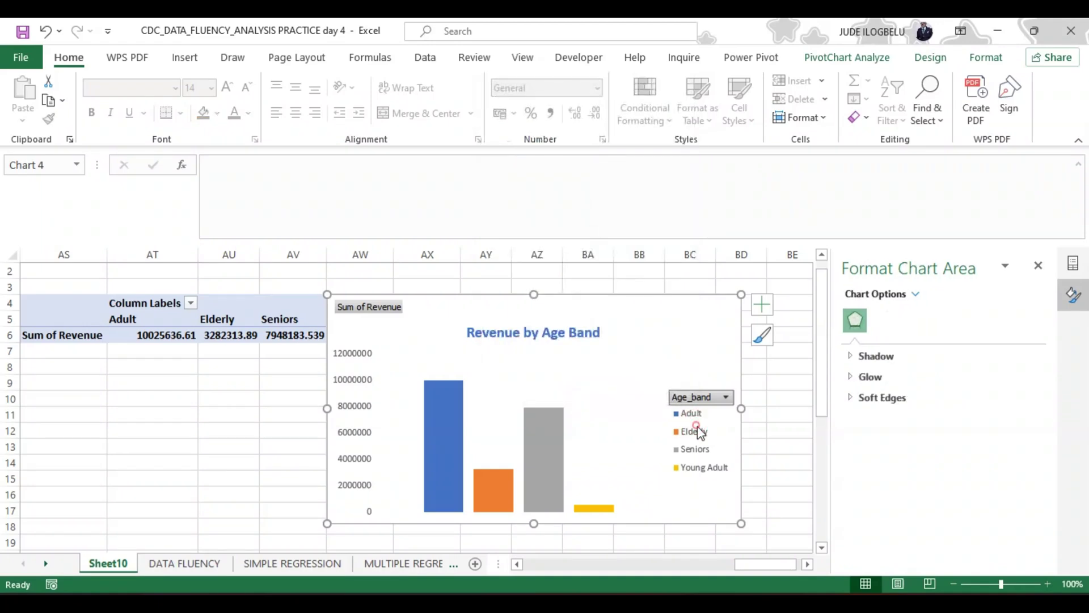
click(706, 383)
click(698, 431)
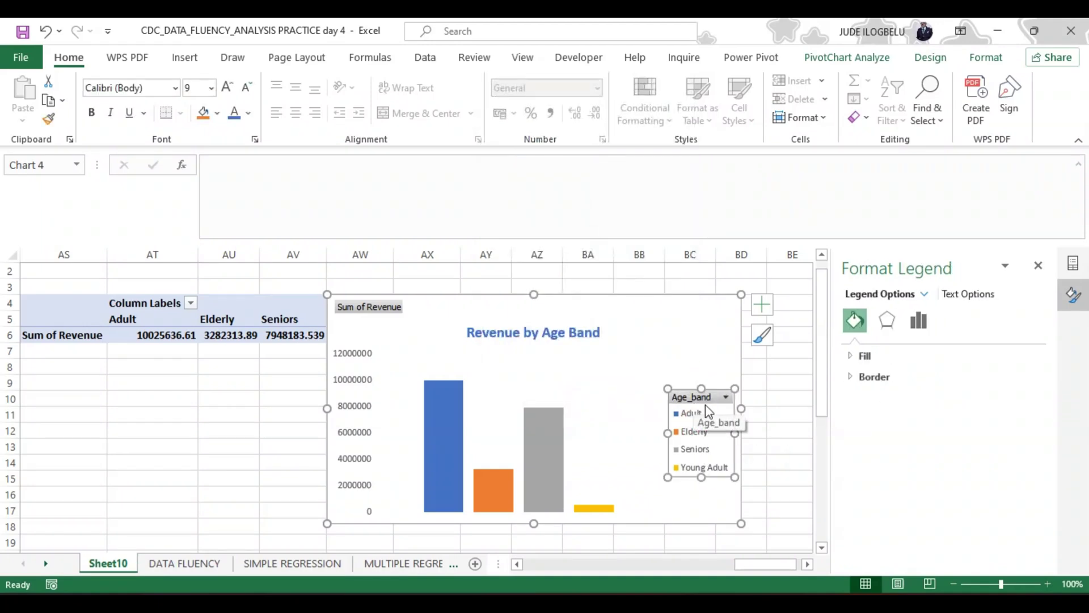
mouse_move(717, 414)
mouse_down()
mouse_move(719, 449)
mouse_move(657, 471)
mouse_up()
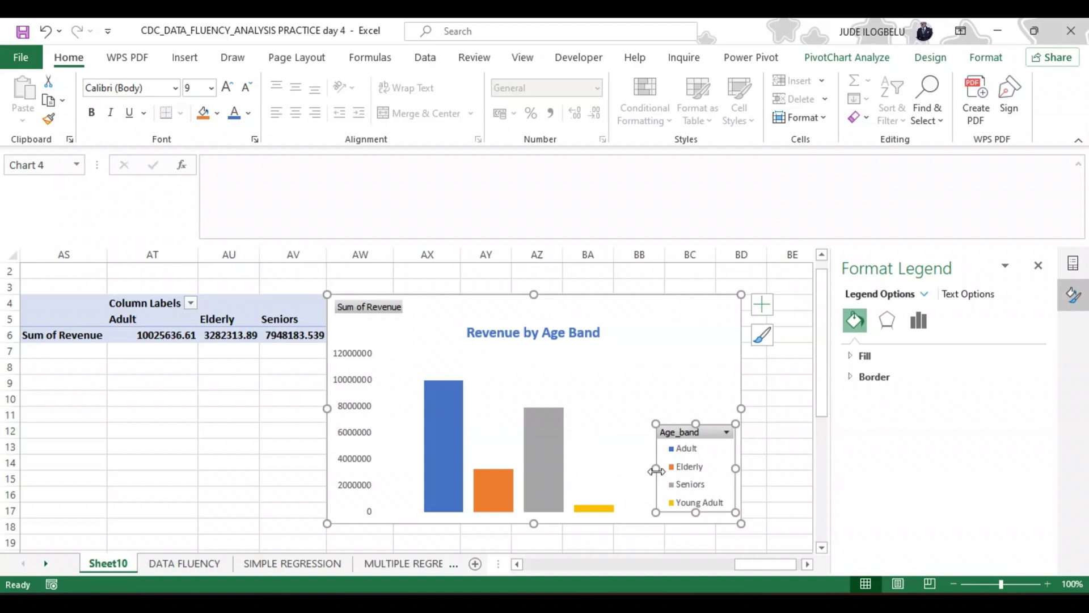
Step: Stretch the chart's plot area upward to the title and move the whole chart clear of the pivot table to column AY
click(560, 459)
click(582, 421)
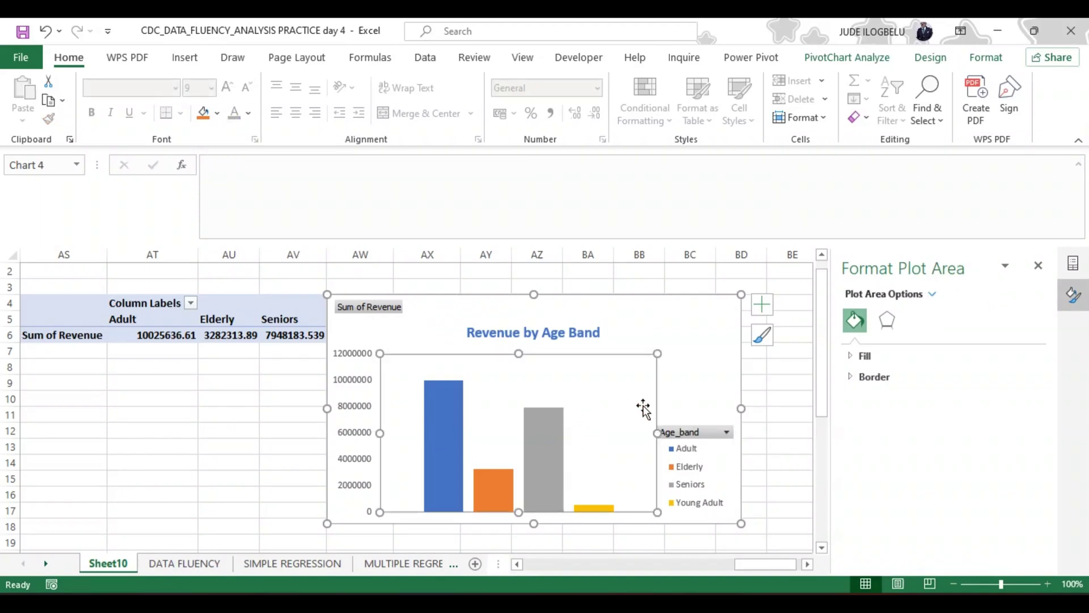
drag(517, 356, 519, 339)
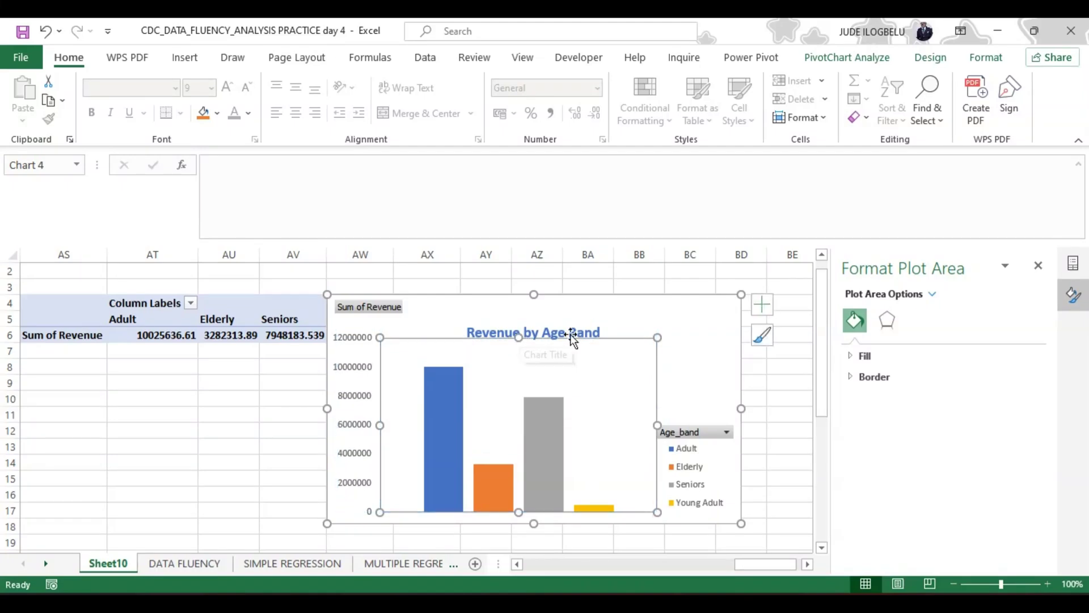
click(623, 317)
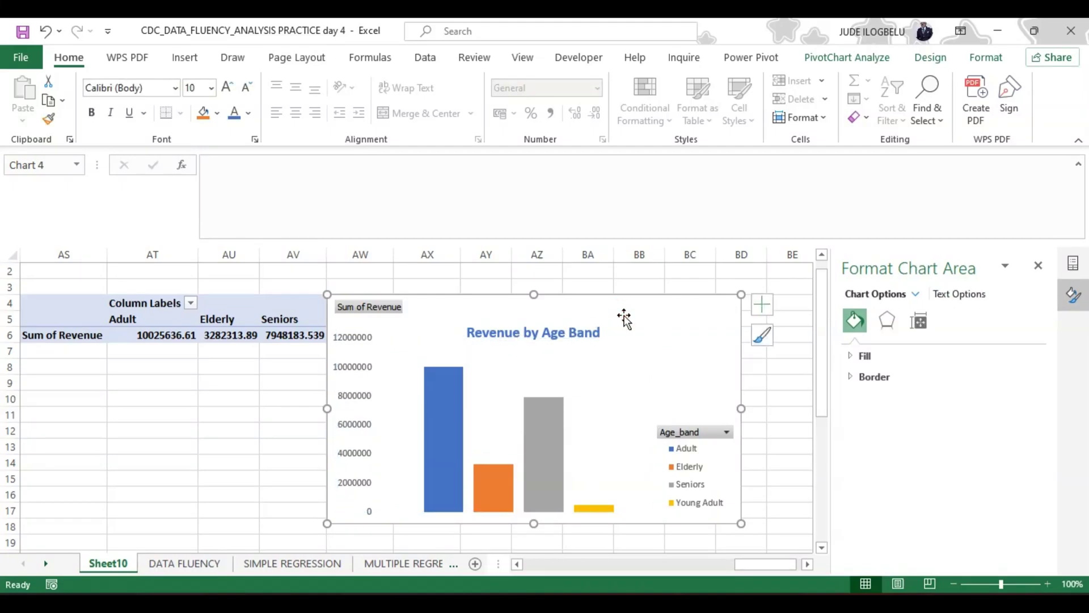
drag(465, 319, 615, 314)
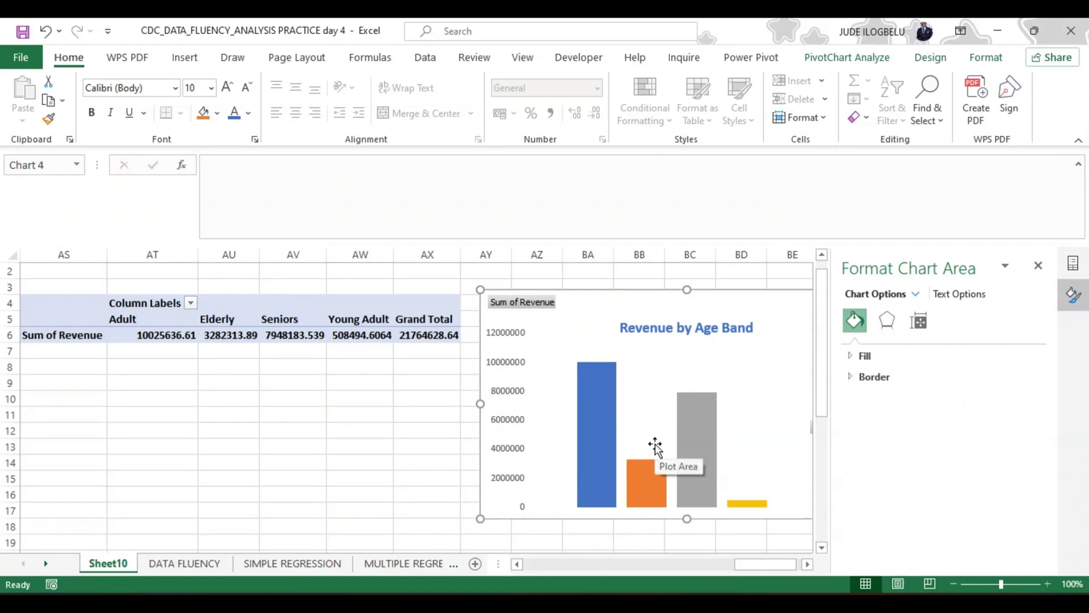
Step: Switch to the DATA FLUENCY sheet, close the formatting pane and return to the header row of the data
click(182, 563)
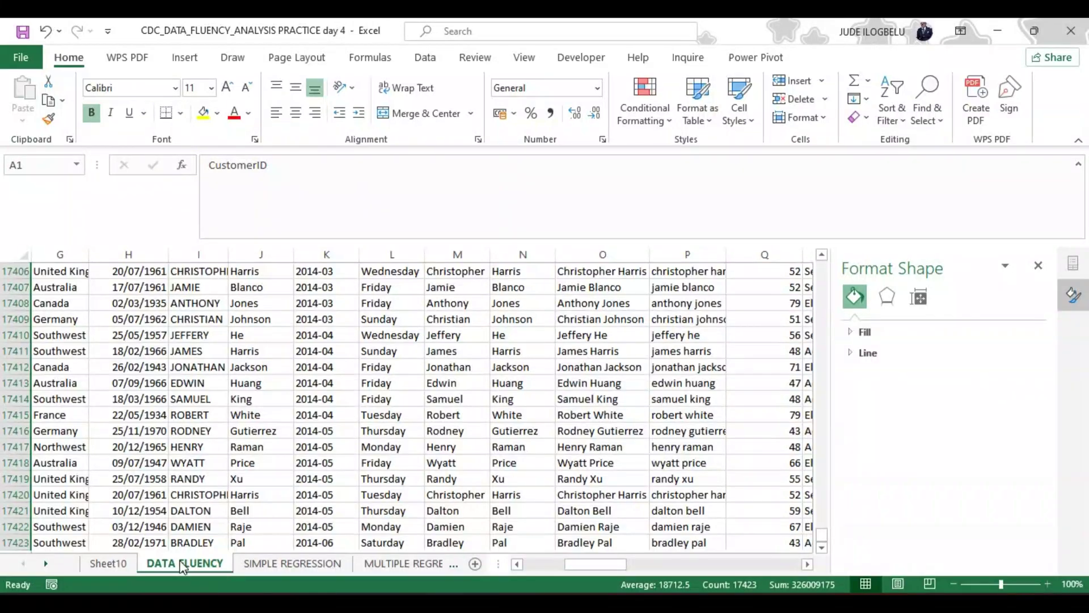
click(1037, 265)
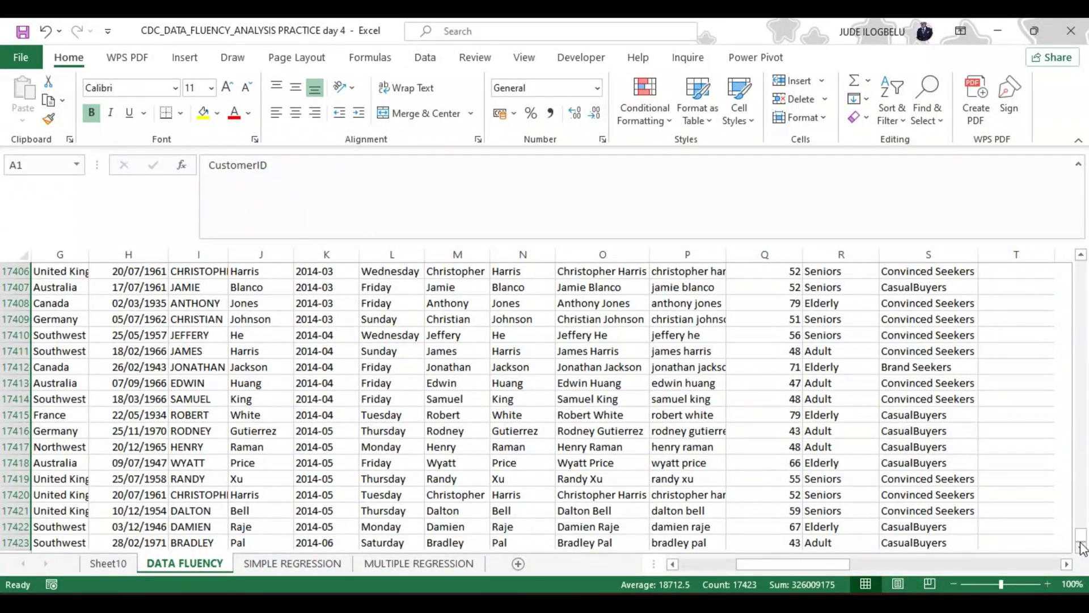
drag(1080, 532, 1081, 264)
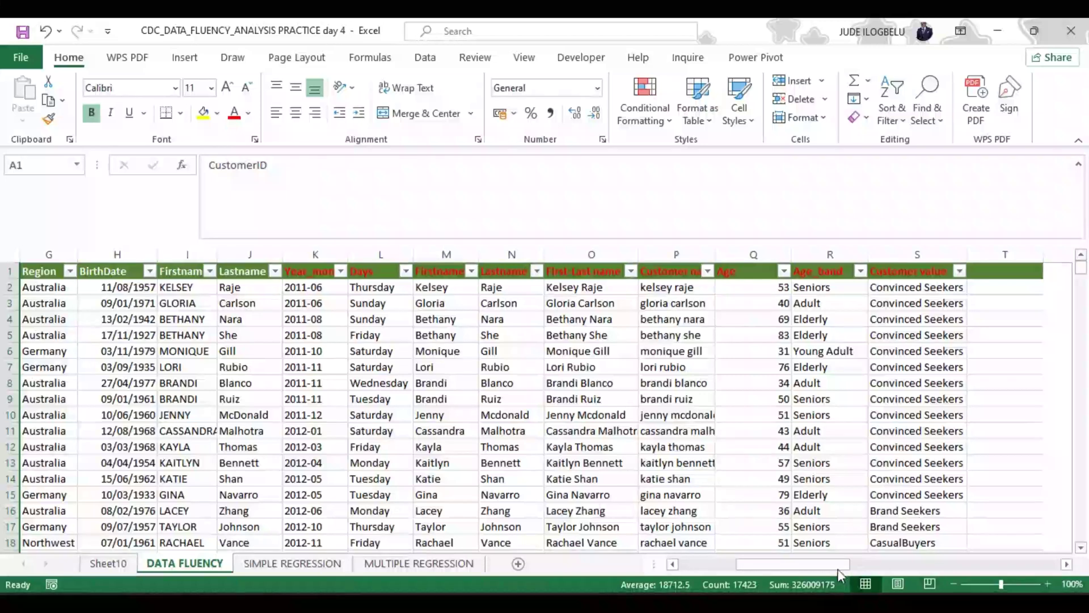
Step: Review the Phase 4 Data Visualization tasks and the Choosing charts notes beside the data on the DATA FLUENCY sheet
drag(838, 572, 874, 568)
mouse_move(1081, 548)
mouse_down()
mouse_move(1066, 568)
mouse_move(1081, 548)
mouse_up()
click(1067, 563)
click(1066, 563)
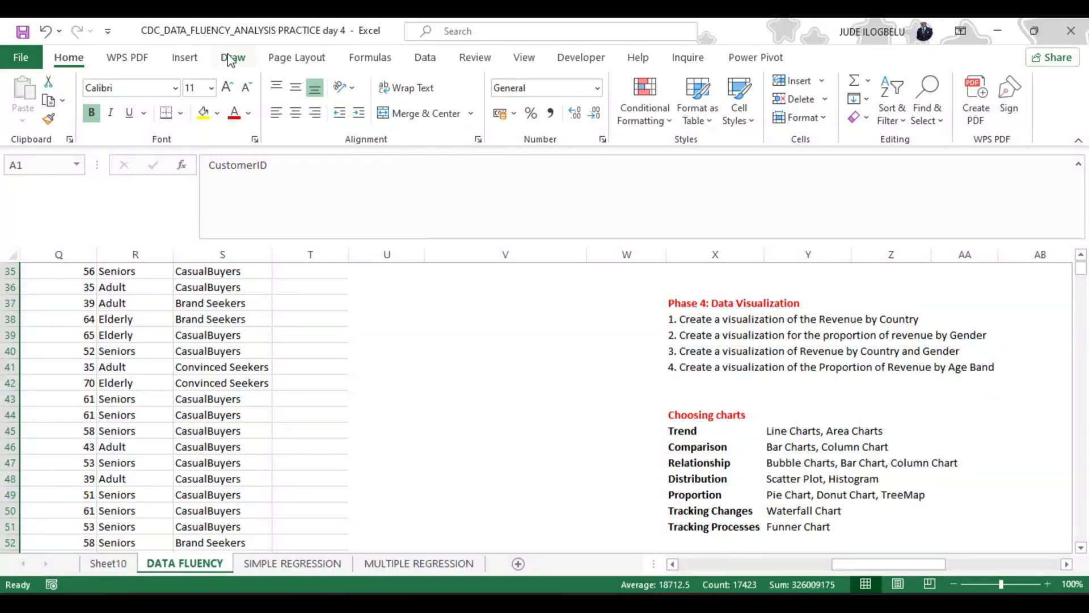
click(191, 59)
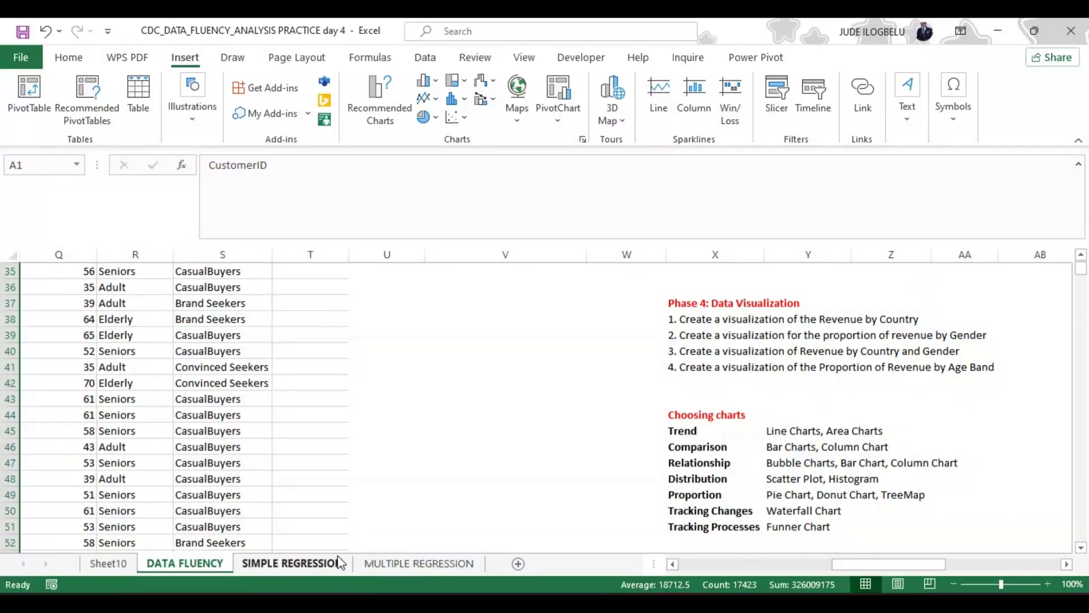
Step: Switch to the SIMPLE REGRESSION sheet and bring up the data analysis commands
click(309, 563)
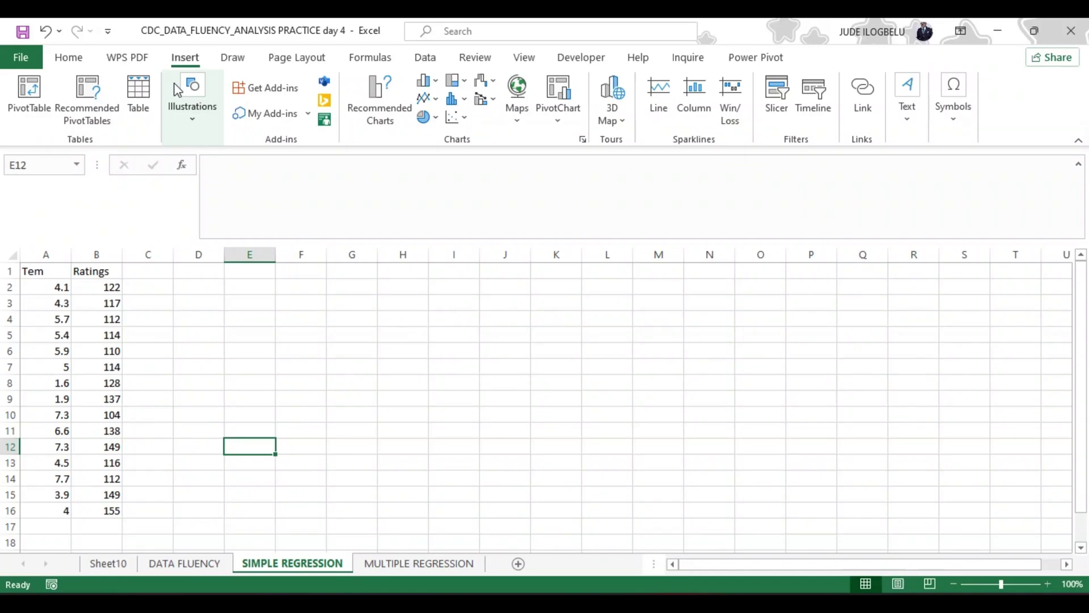
click(69, 57)
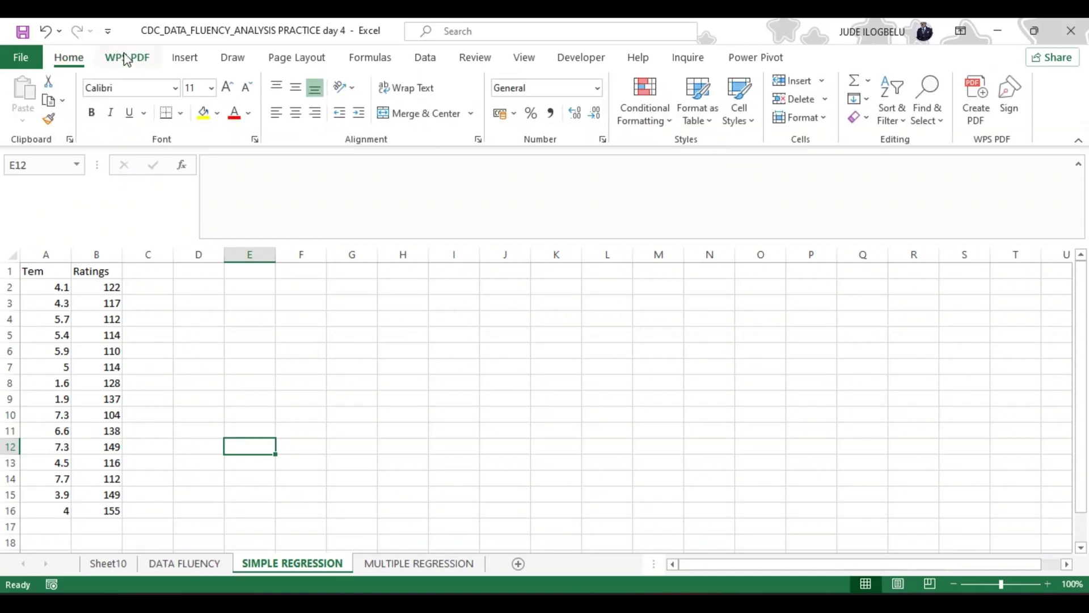
click(427, 61)
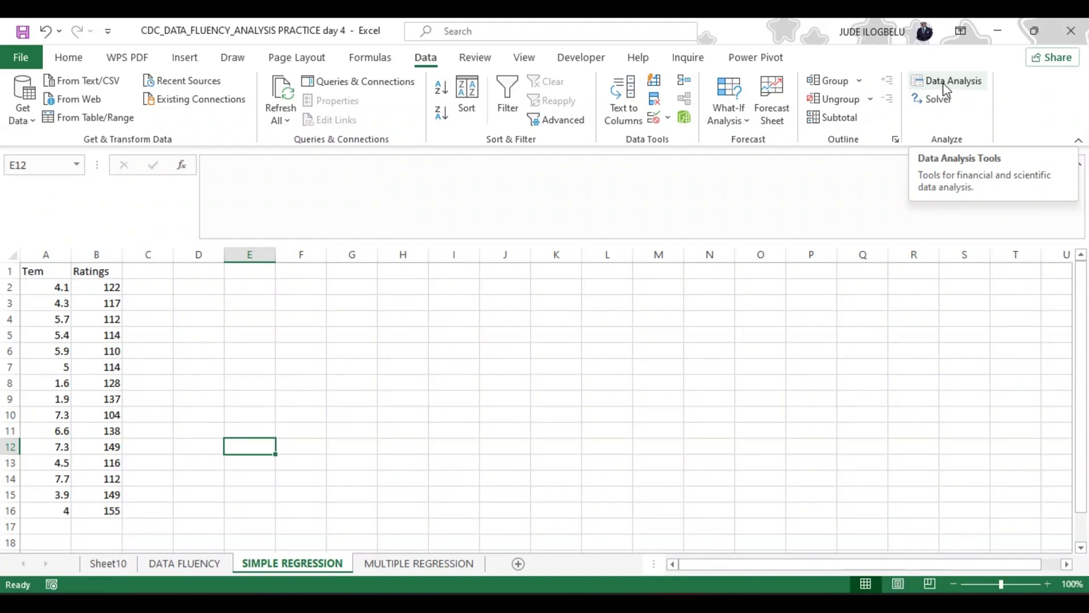
Step: Check in the Excel Add-ins manager whether the Analysis ToolPak is enabled, and accept the add-in selection
click(21, 59)
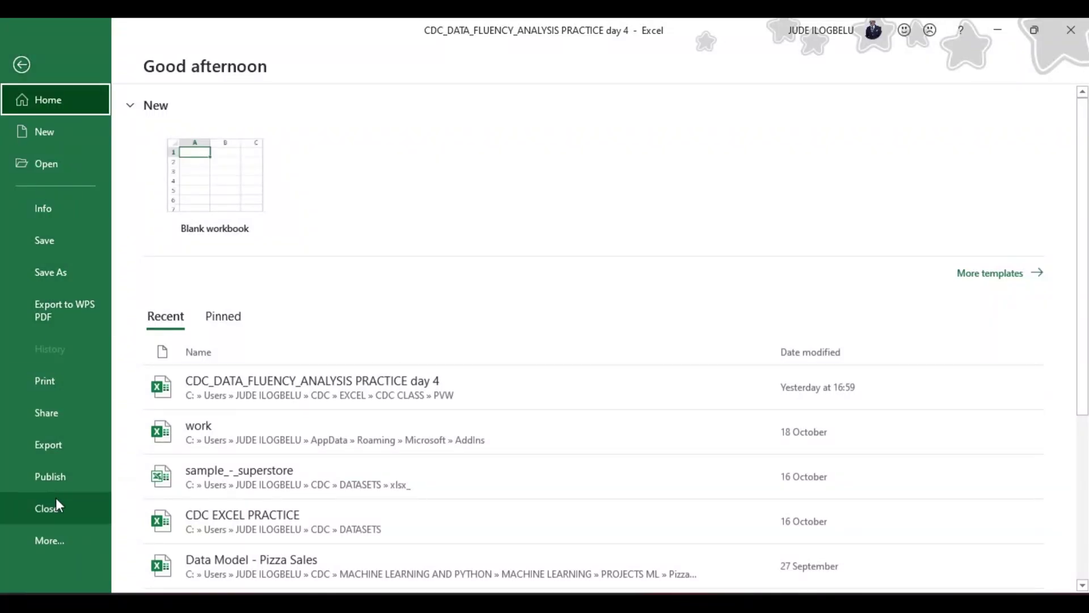
click(52, 540)
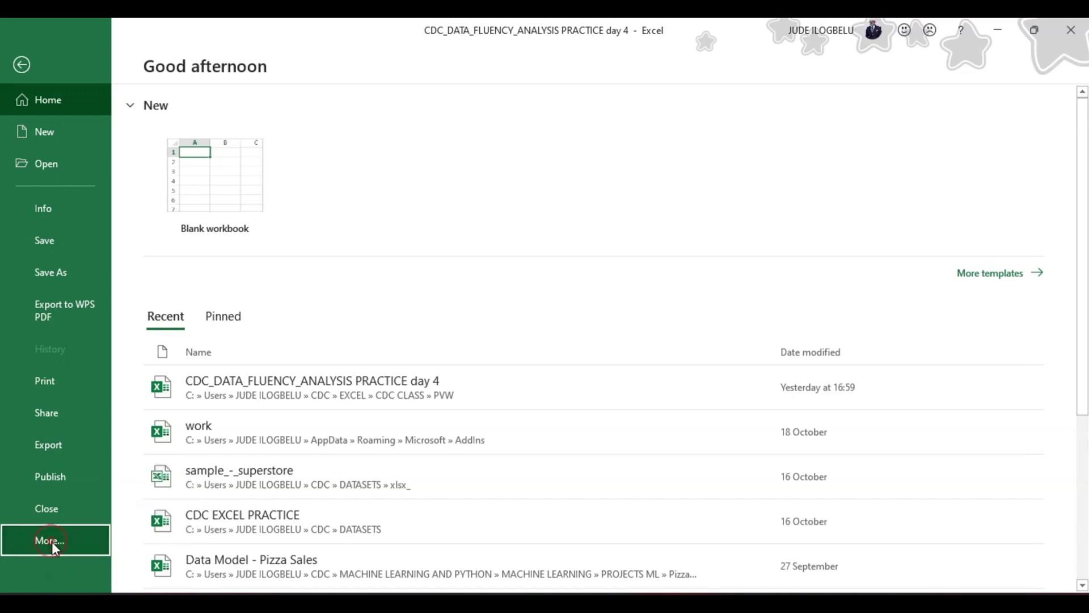
click(52, 540)
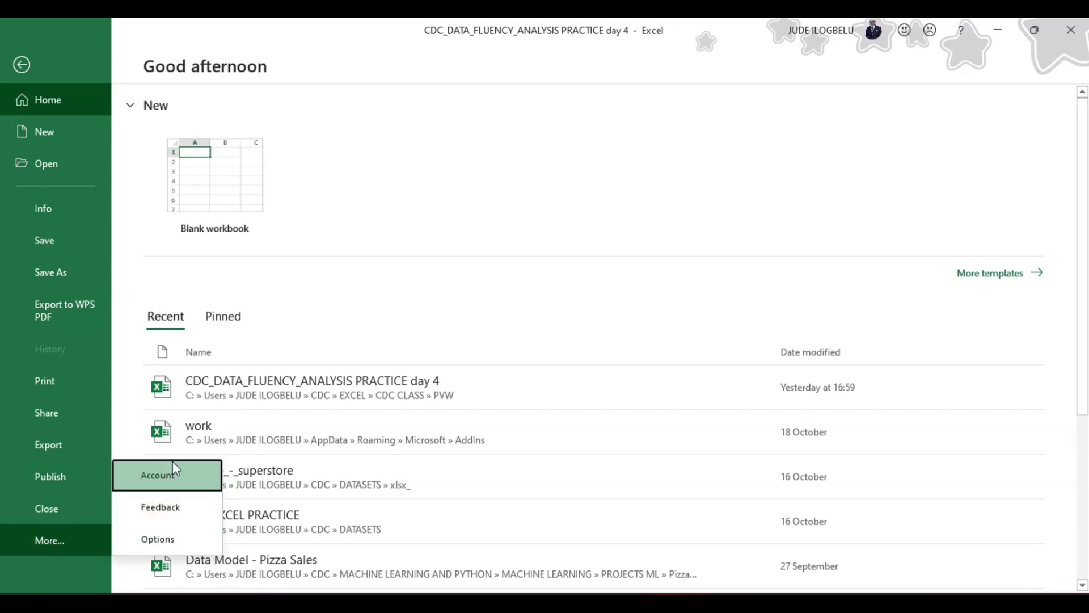
click(158, 539)
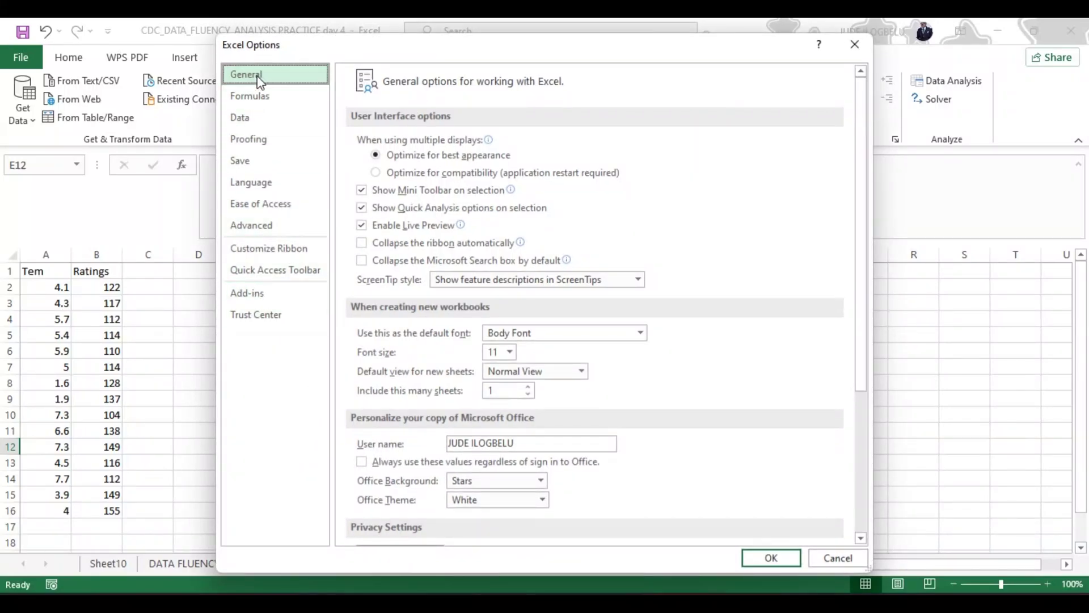
click(248, 294)
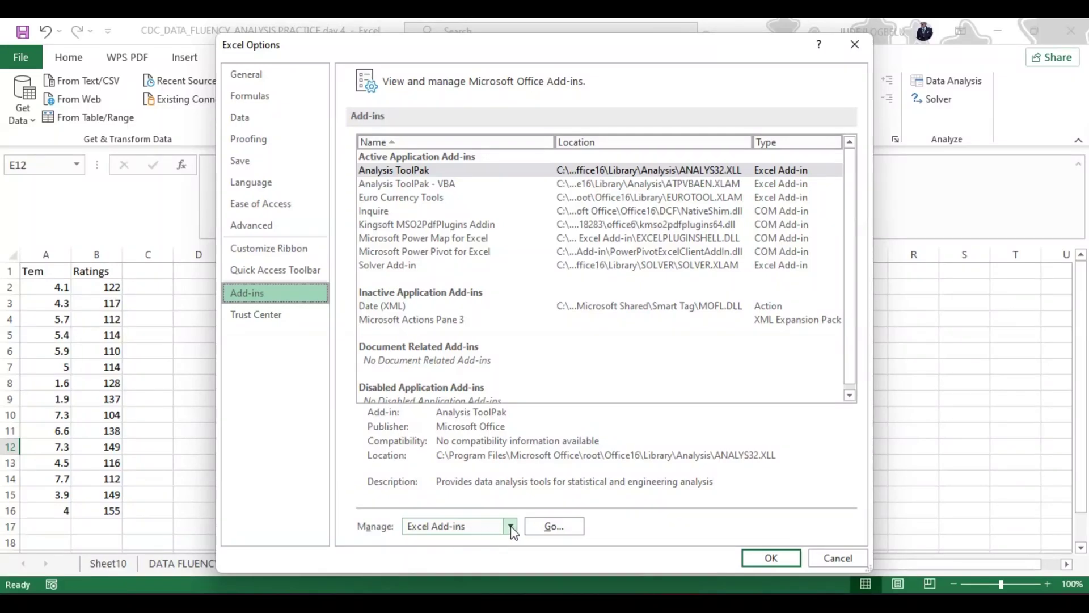
click(550, 527)
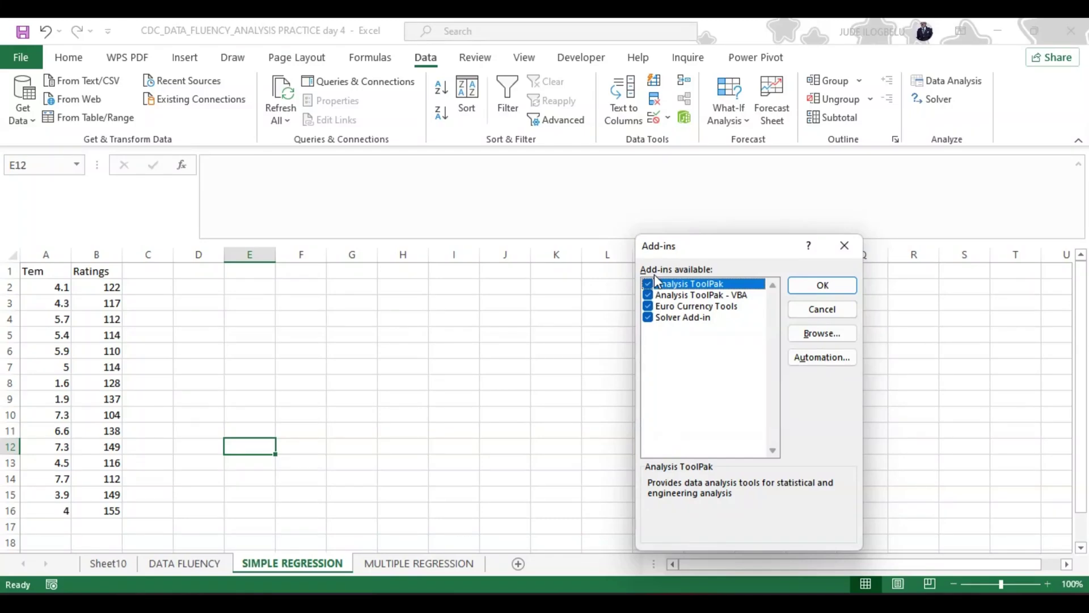
click(822, 286)
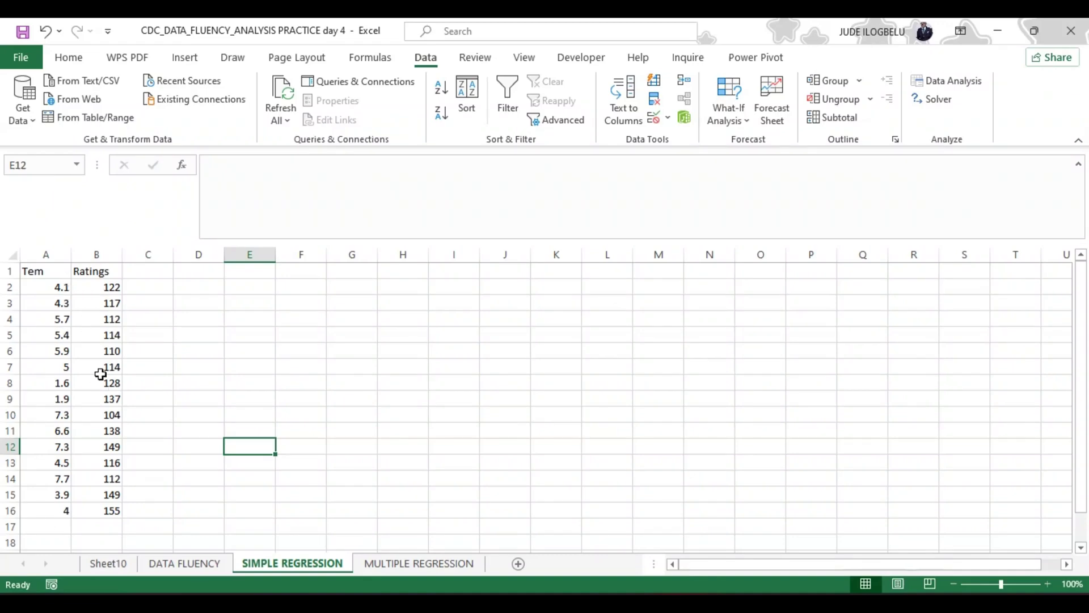
Step: Select the Tem and Ratings data in A1:B16 and start the Regression analysis tool
click(37, 272)
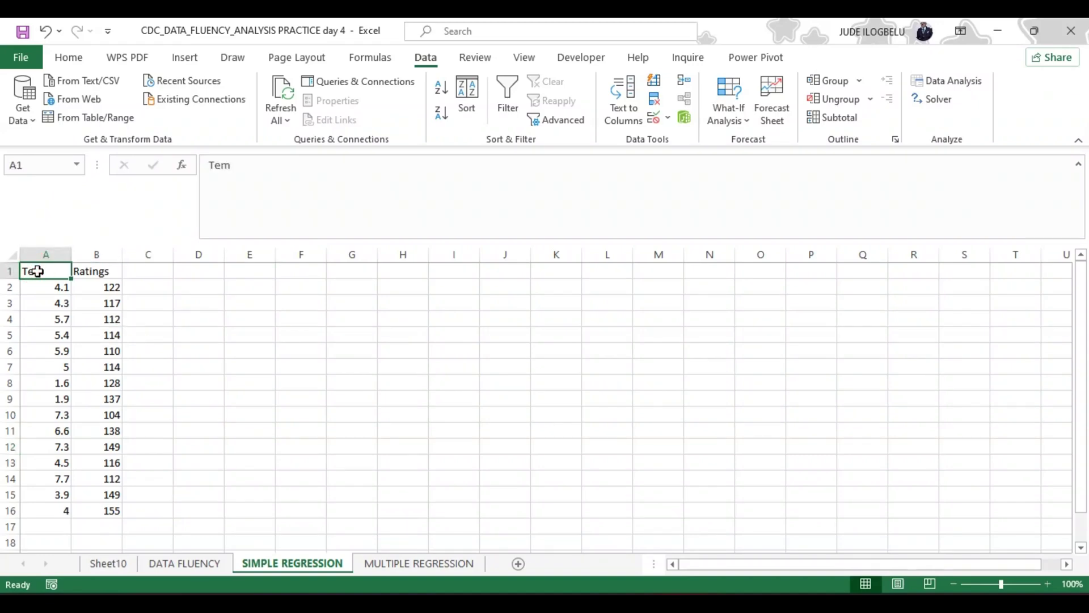
key(ctrl+shift+Down)
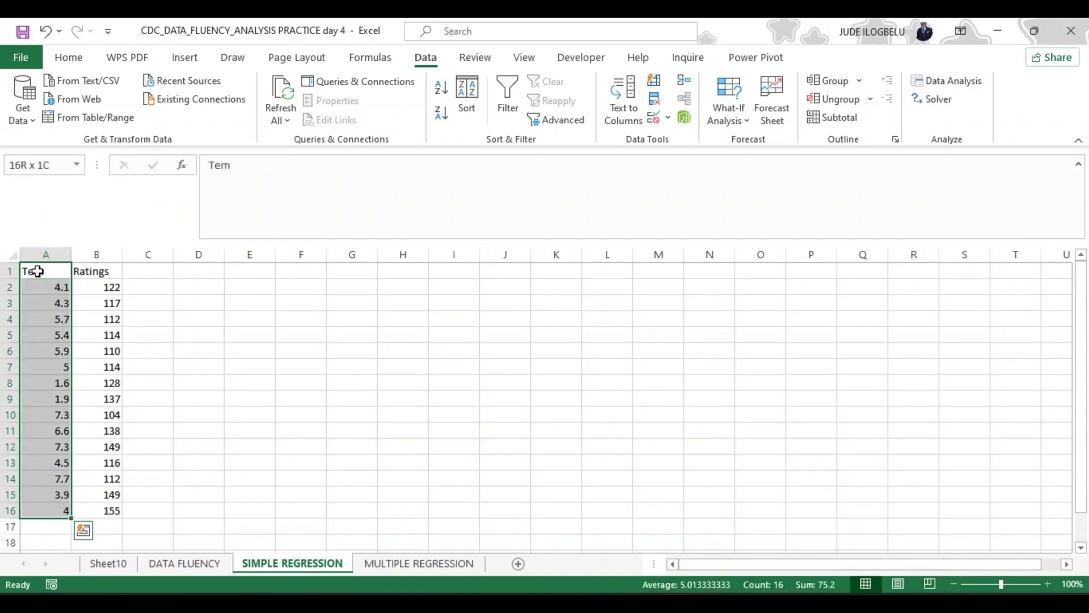
key(ctrl+shift+Right)
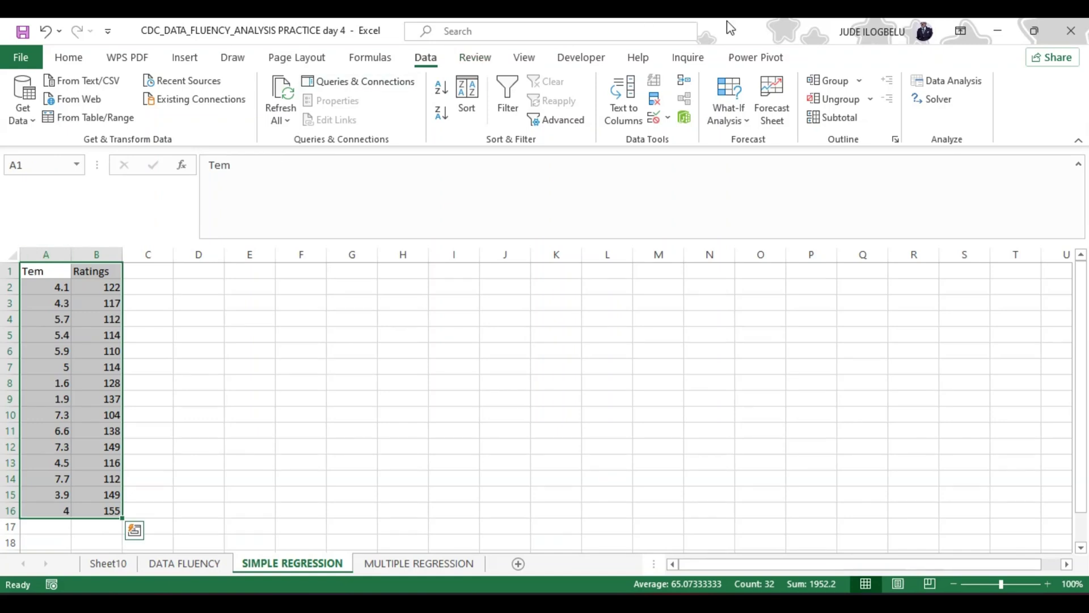
click(951, 82)
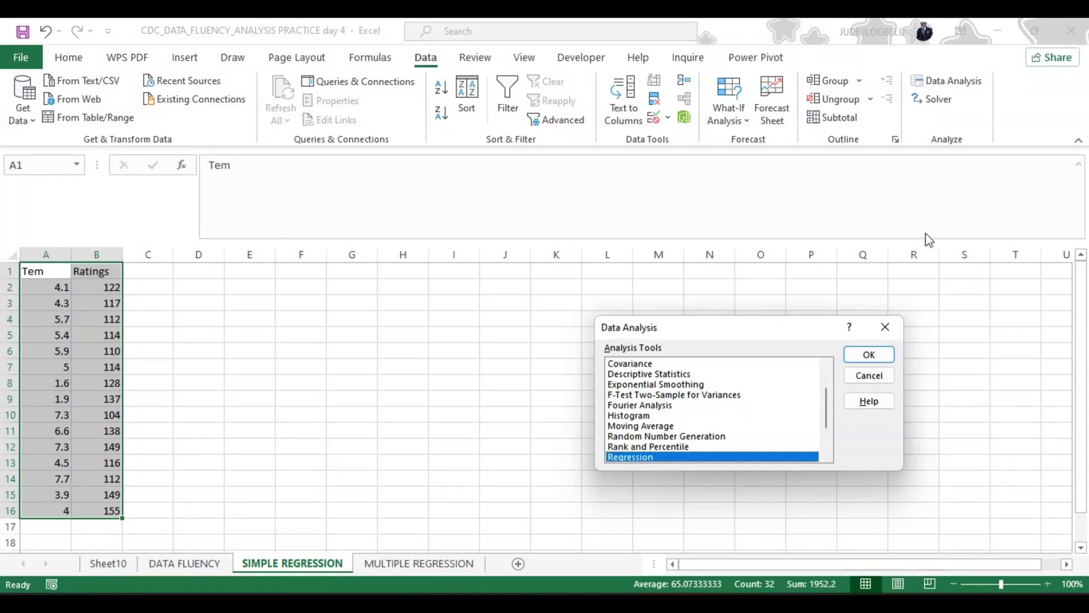
drag(797, 327, 573, 194)
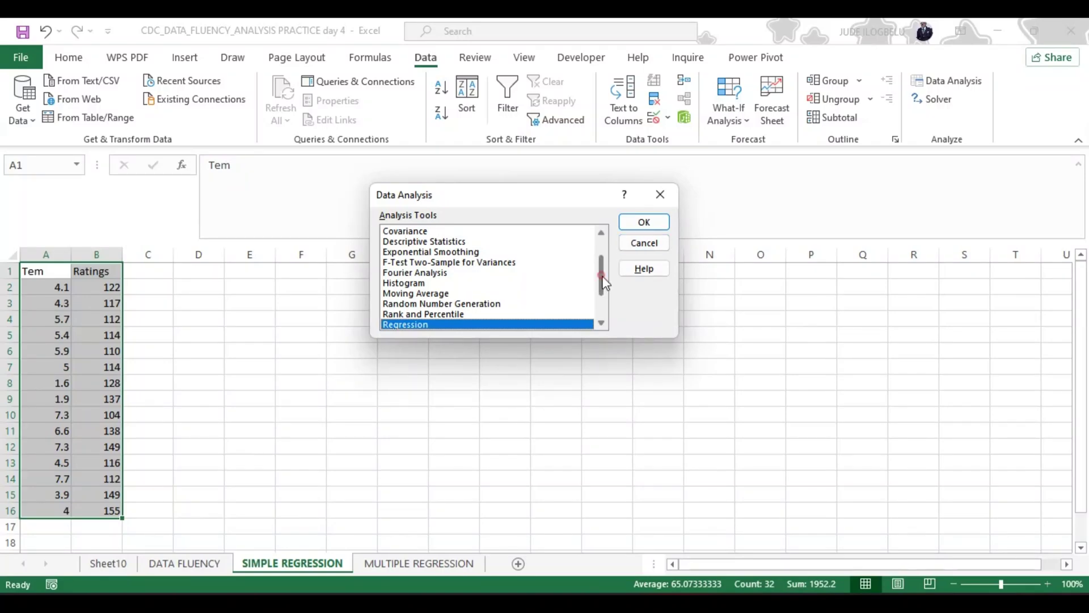
drag(605, 282, 606, 297)
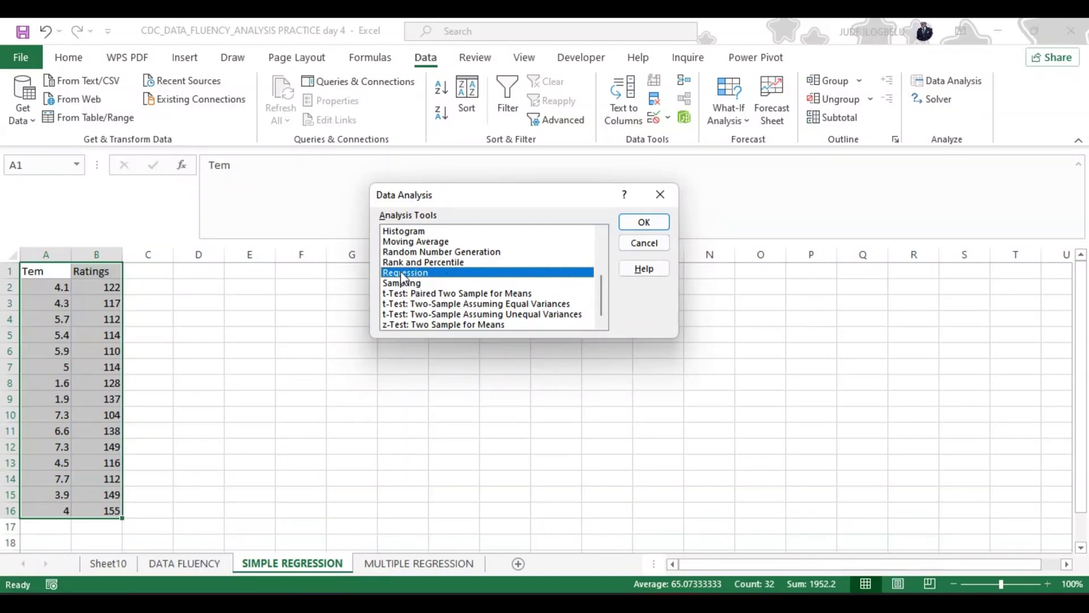
click(423, 273)
click(644, 222)
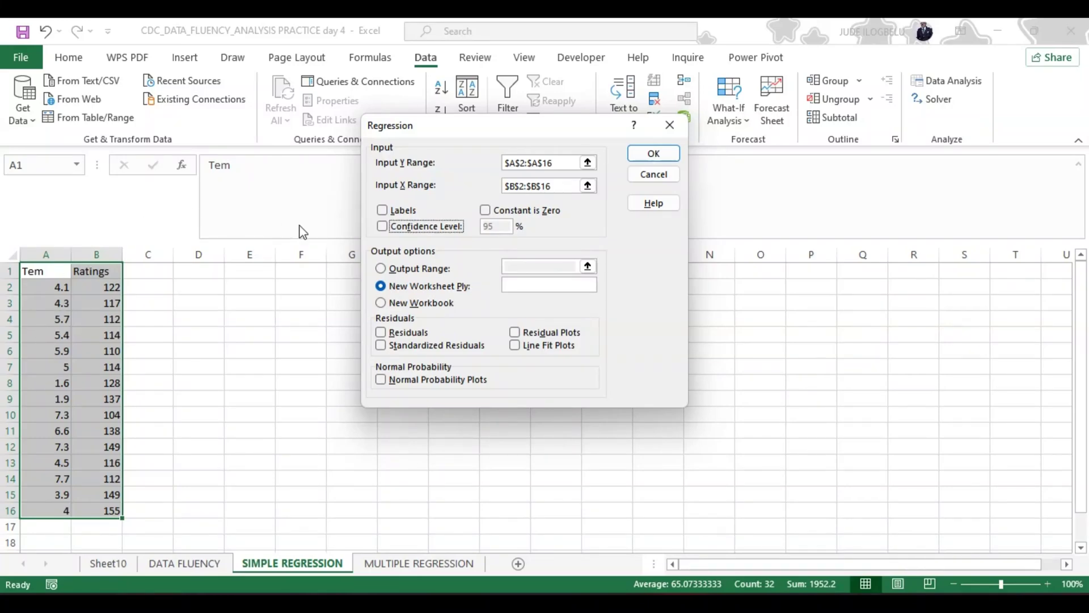
Step: Clear the existing Input Y Range and Input X Range of the regression
click(559, 163)
click(559, 163)
key(BackSpace)
key(BackSpace)
key(BackSpace)
key(BackSpace)
key(BackSpace)
key(BackSpace)
key(BackSpace)
key(BackSpace)
key(BackSpace)
key(BackSpace)
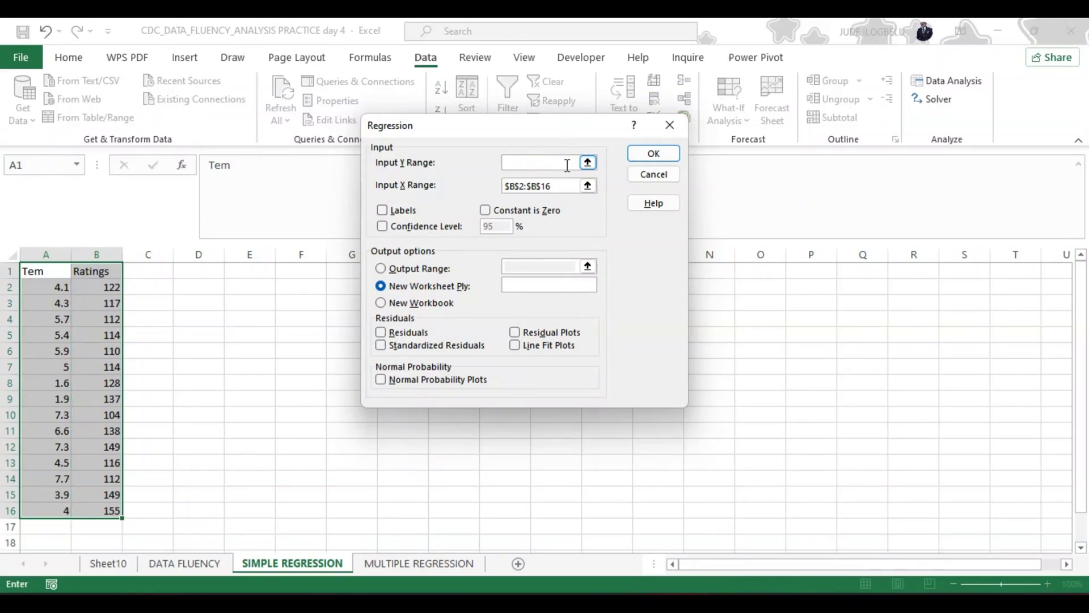
click(554, 186)
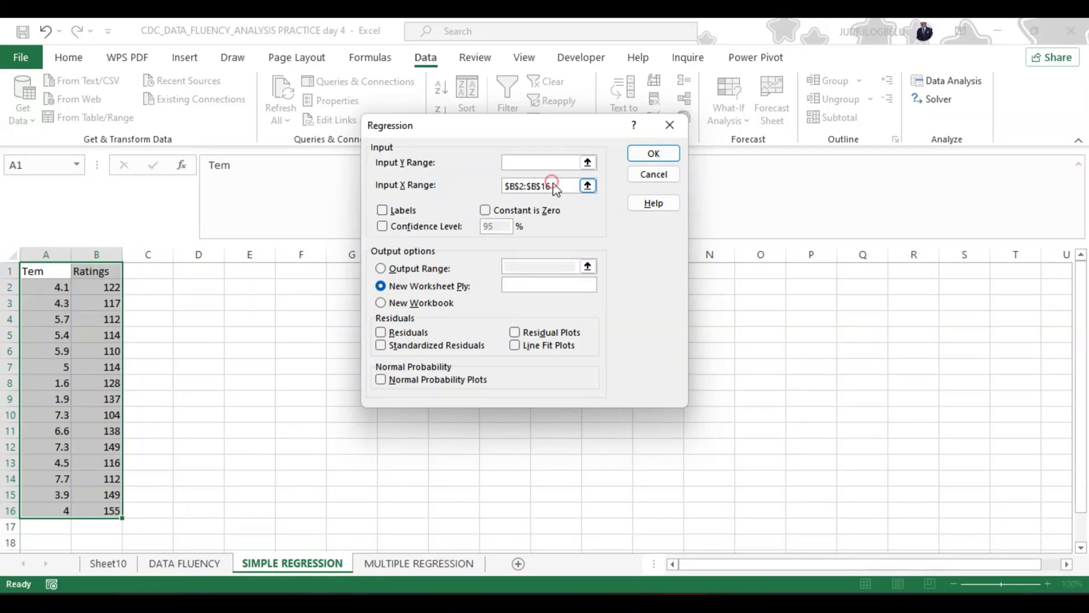
key(BackSpace)
key(BackSpace)
key(BackSpace)
key(BackSpace)
key(BackSpace)
key(BackSpace)
key(BackSpace)
key(BackSpace)
key(BackSpace)
key(BackSpace)
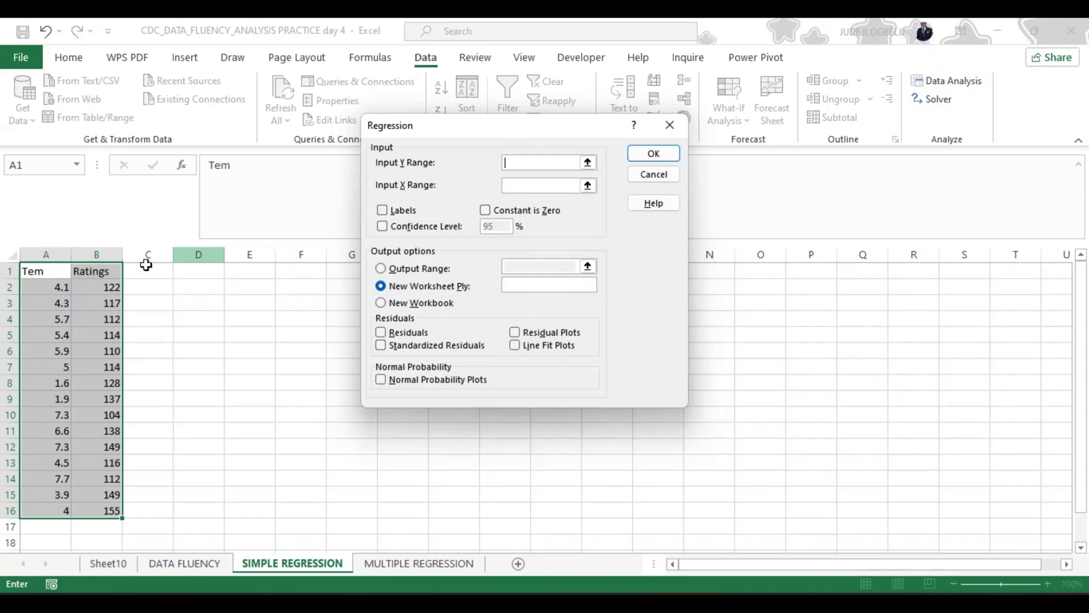
Step: Set the regression's Input Y Range to $A$1:$A$16 and its Input X Range to $B$1:$B$16, headers included
click(56, 290)
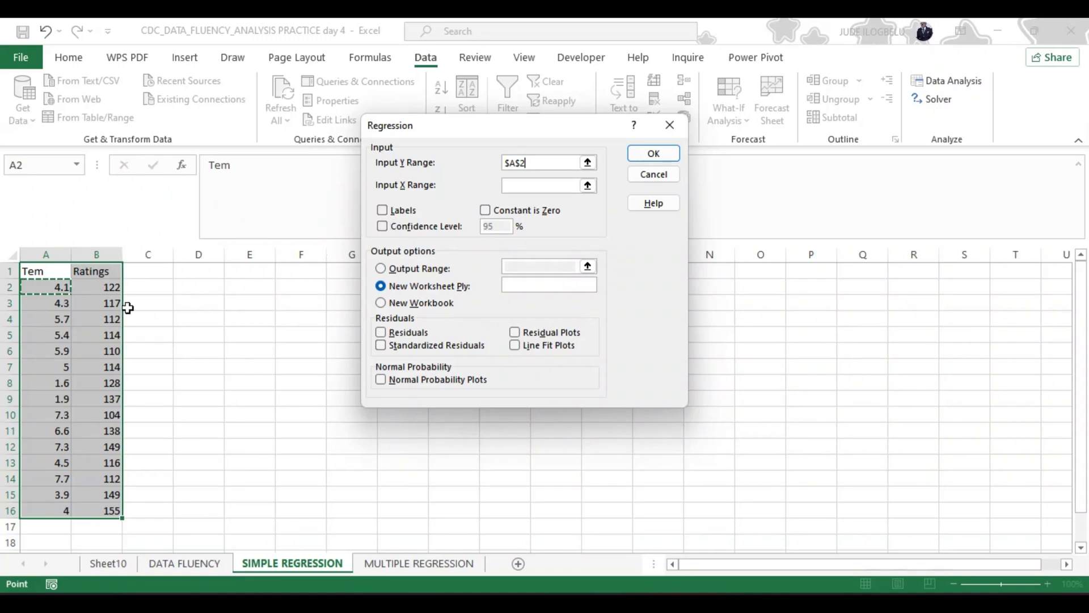
click(40, 273)
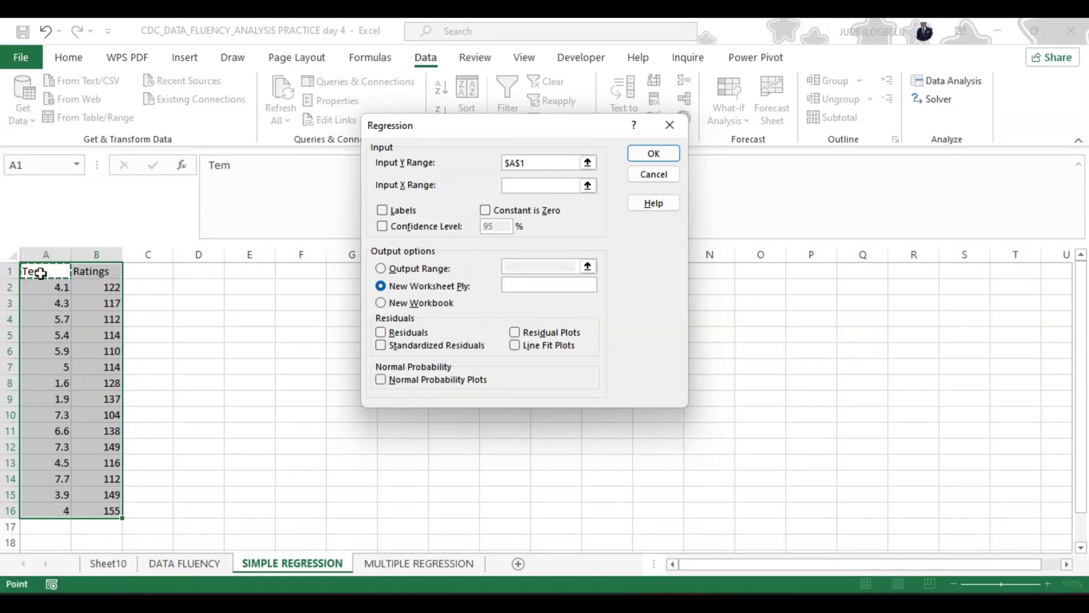
key(ctrl+shift+Down)
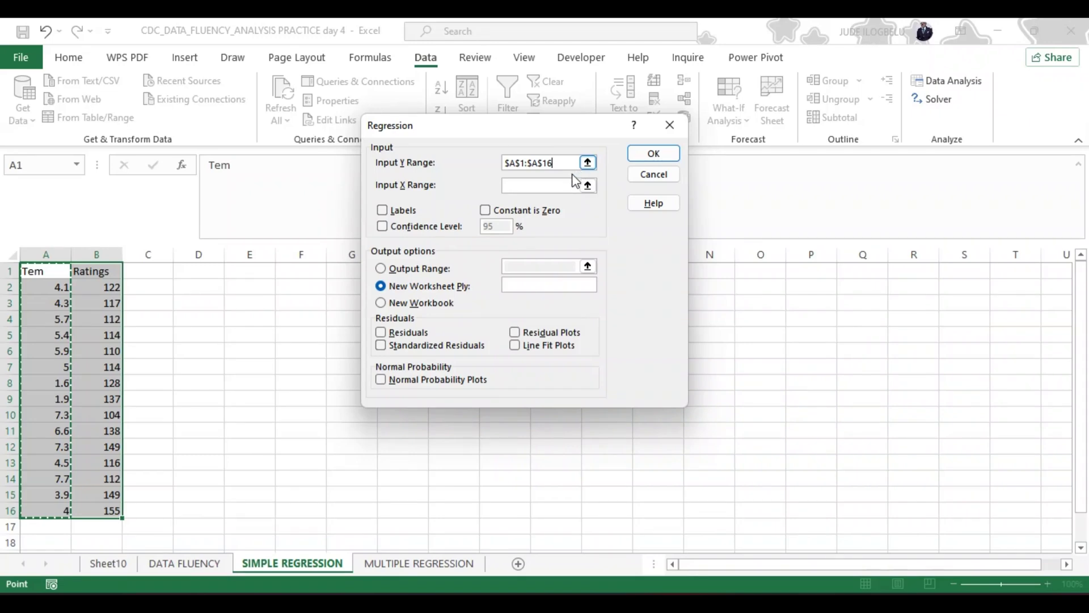
click(522, 185)
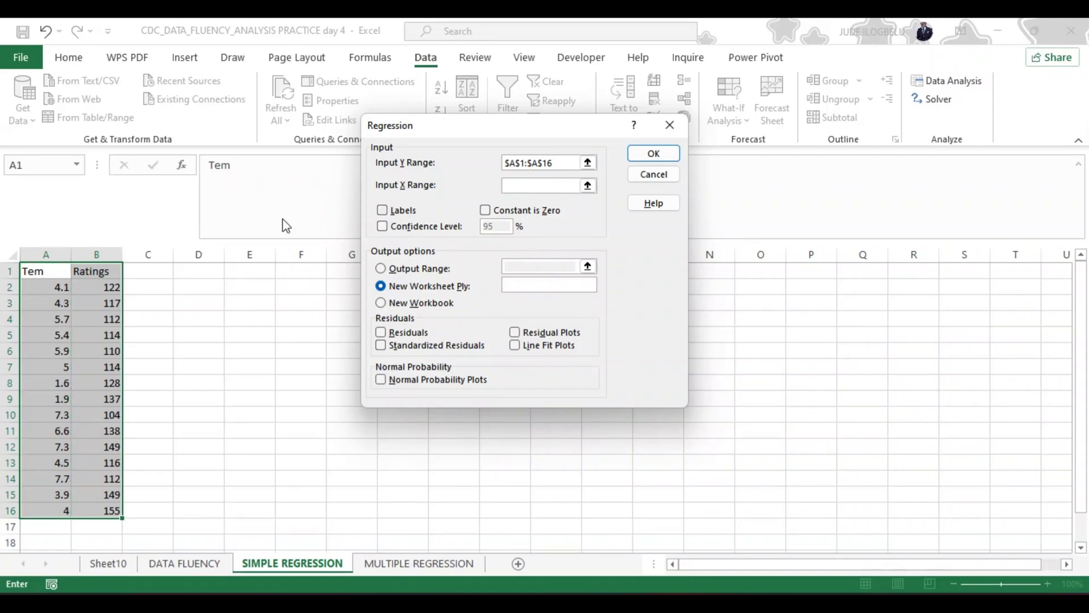
click(98, 271)
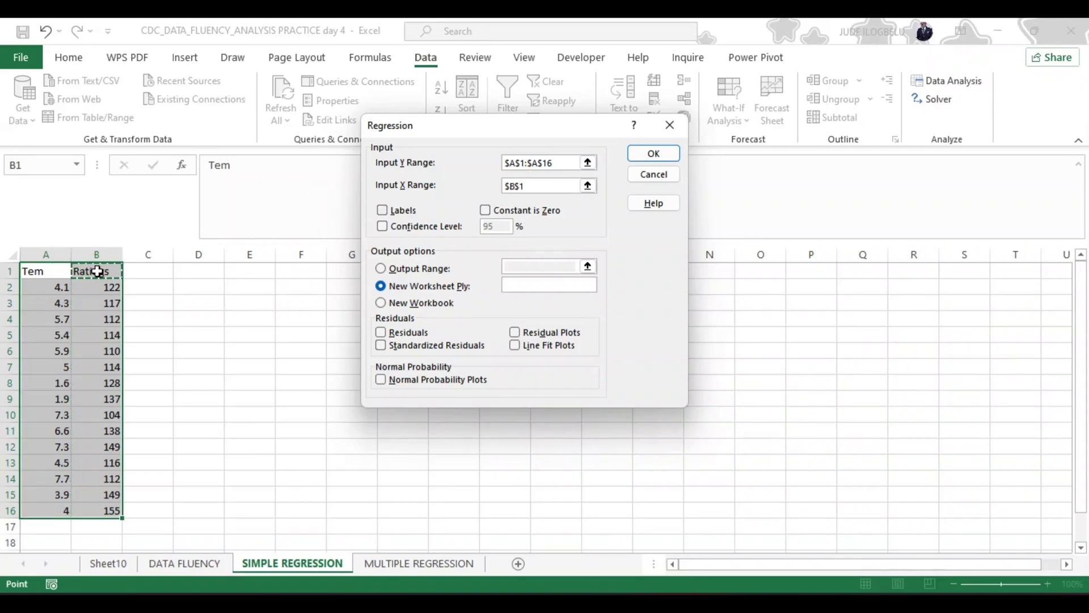
key(ctrl+shift+Down)
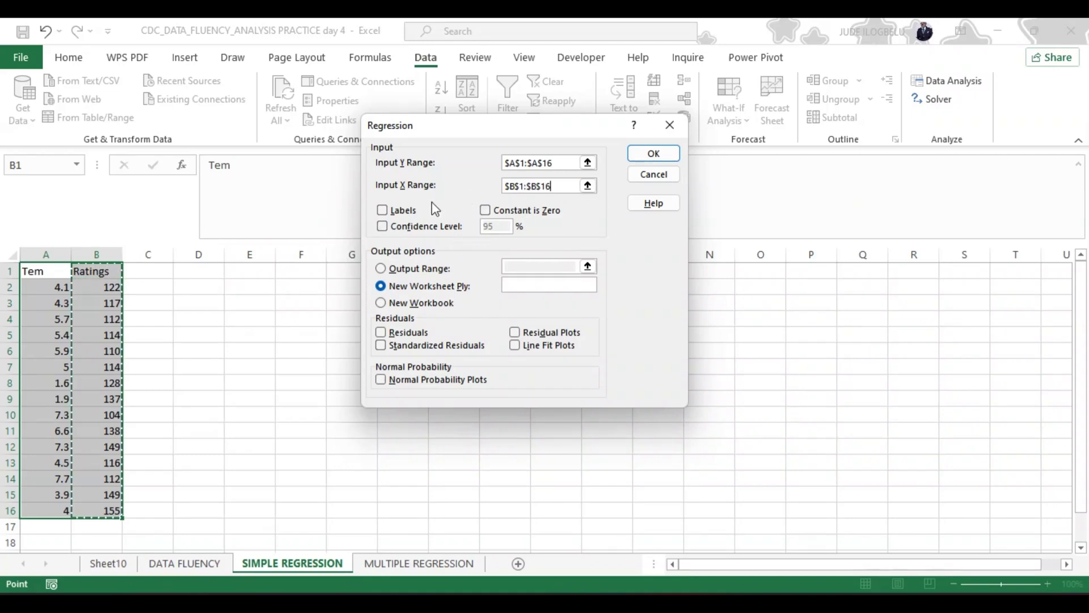
Step: Run the regression to a new worksheet with labels, 95% confidence level, residuals, standardized residuals, residual plots, line fit plots and normal probability plots
click(381, 208)
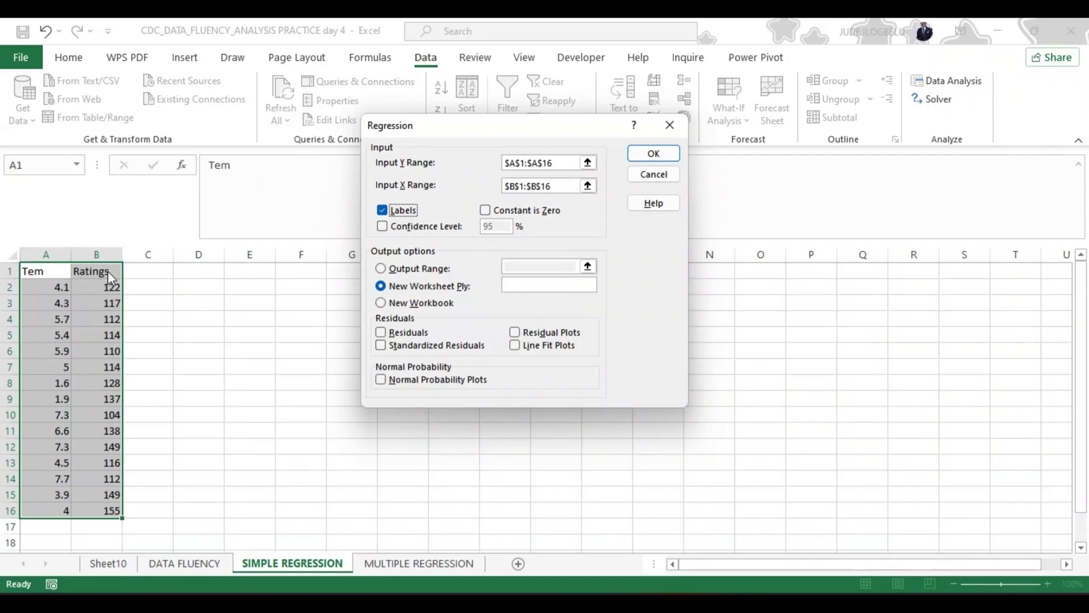
click(390, 233)
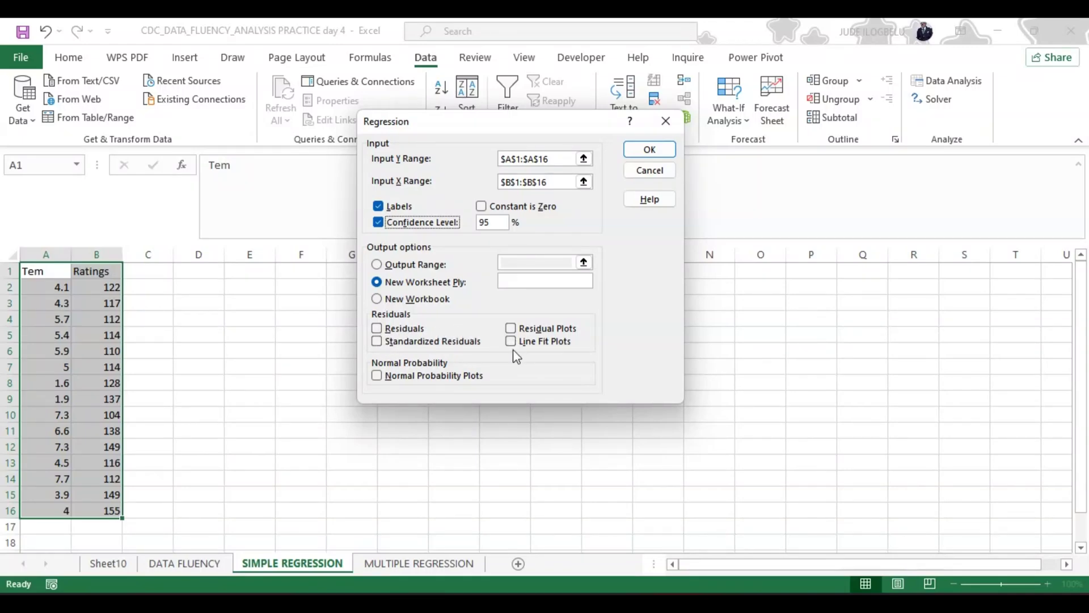
click(376, 329)
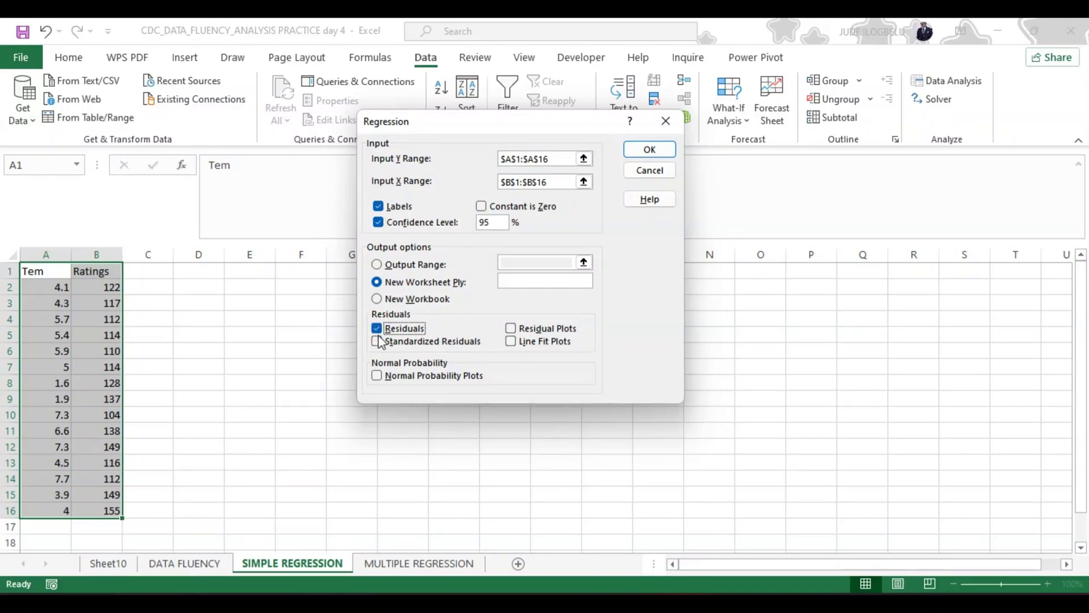
click(379, 341)
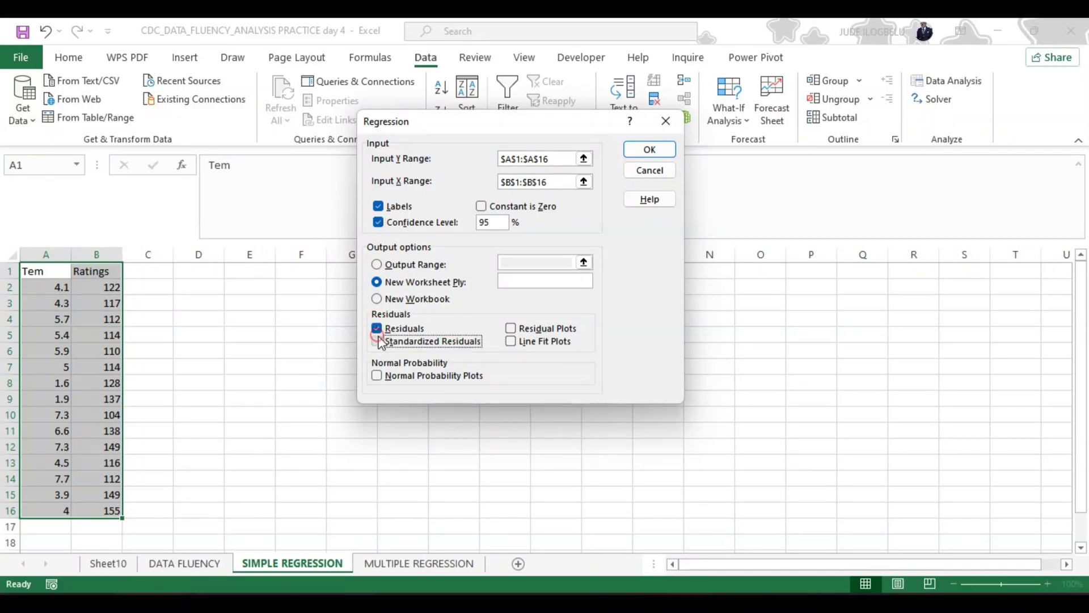
click(511, 328)
click(511, 342)
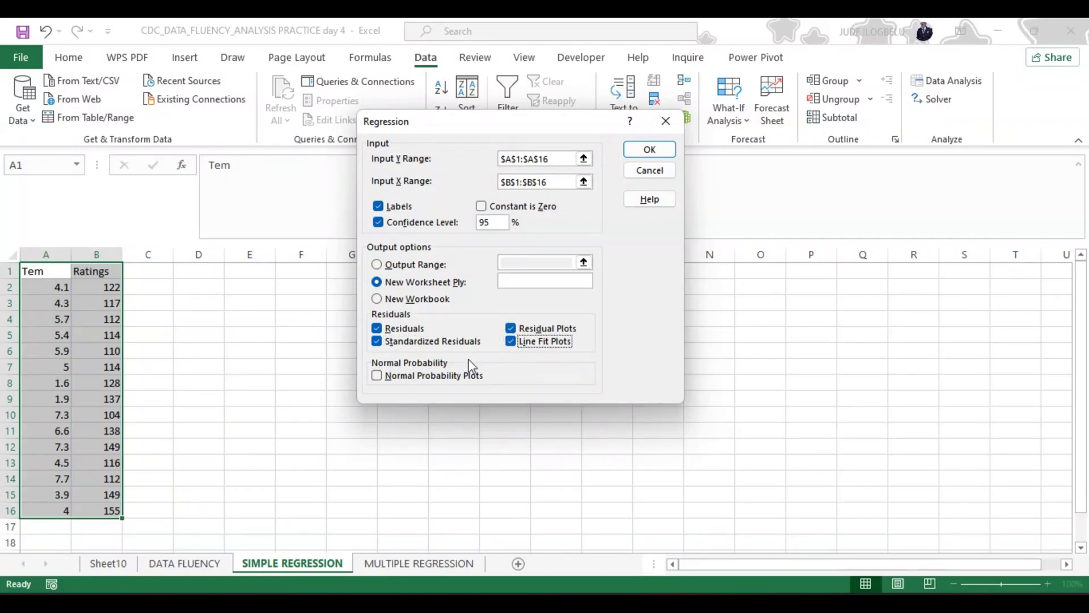
click(377, 376)
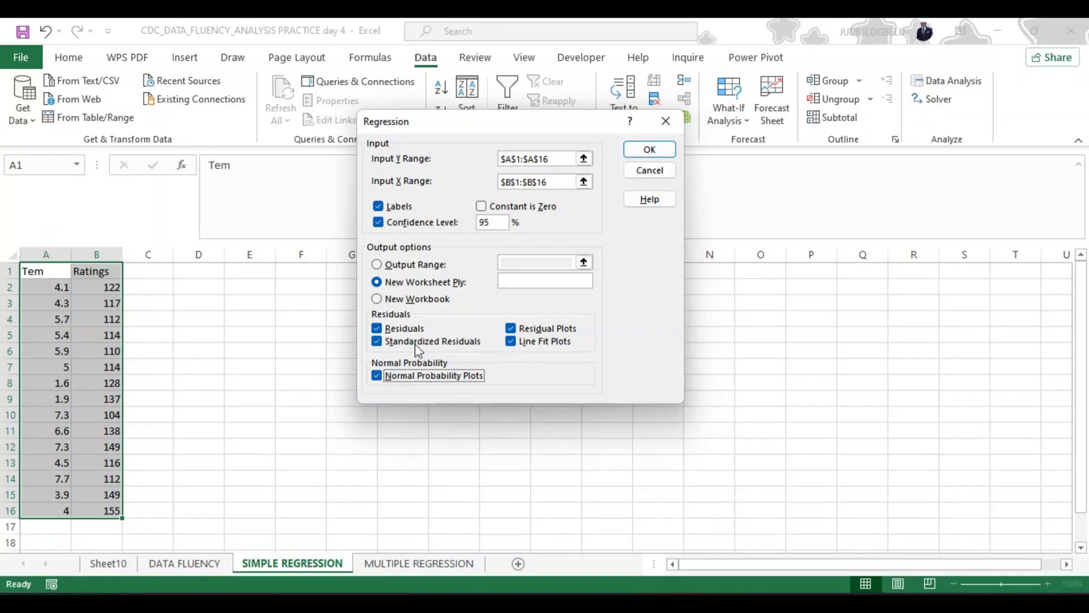
click(648, 150)
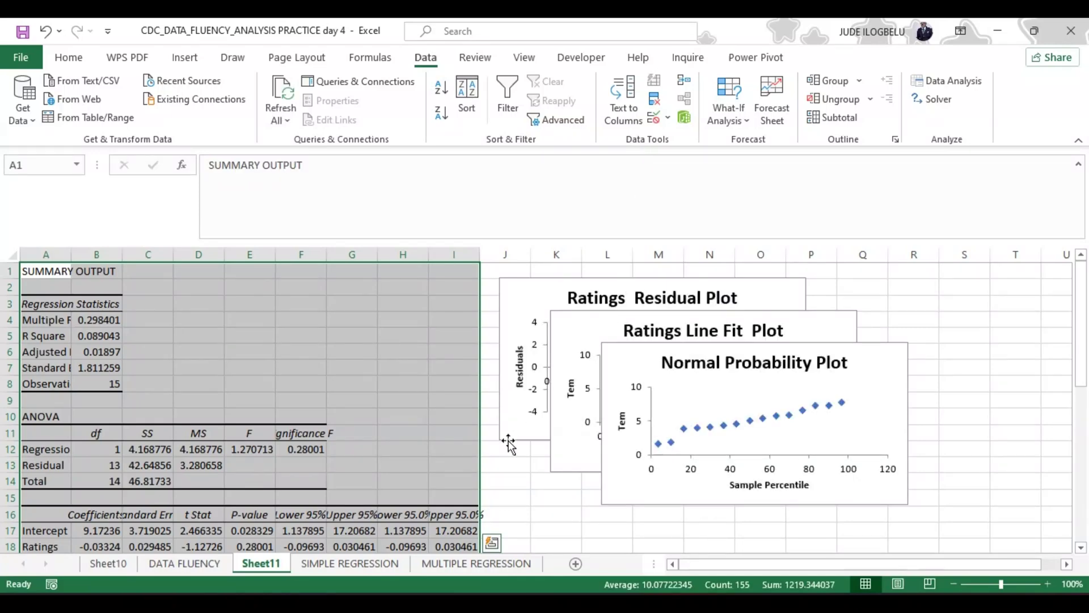
Step: Widen columns A, B and F of the regression output so the statistic labels and the Significance F heading fit
click(500, 466)
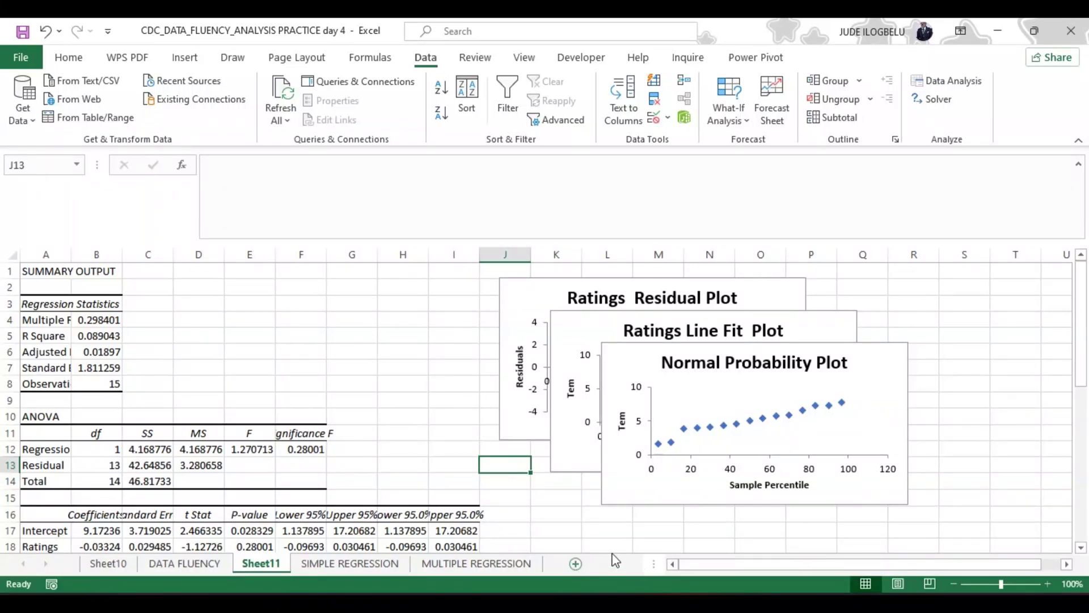
drag(1085, 366, 1087, 363)
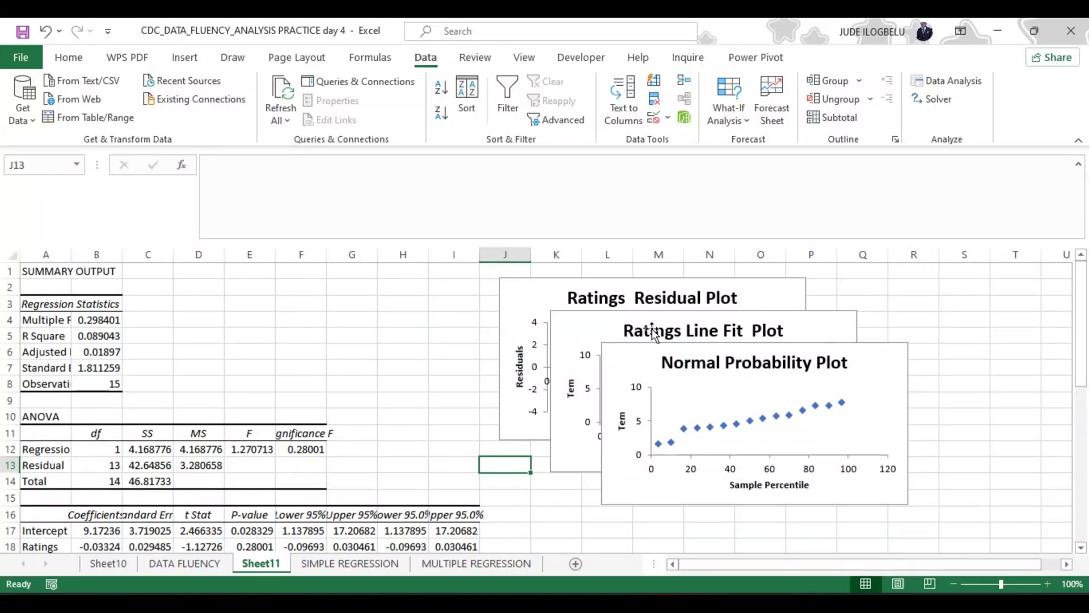
drag(70, 249, 219, 255)
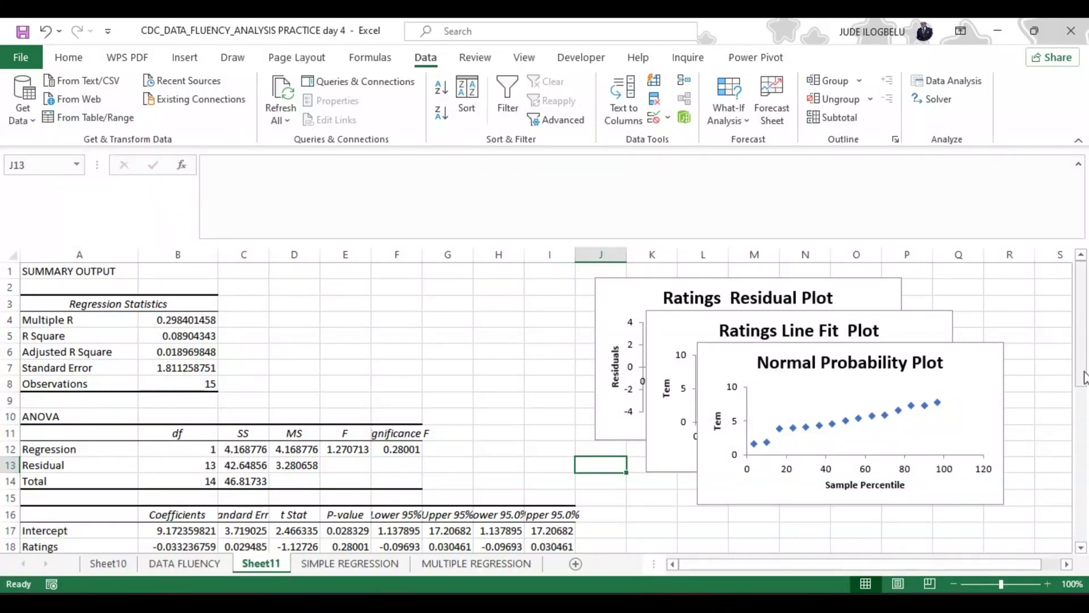
drag(1082, 372, 1083, 343)
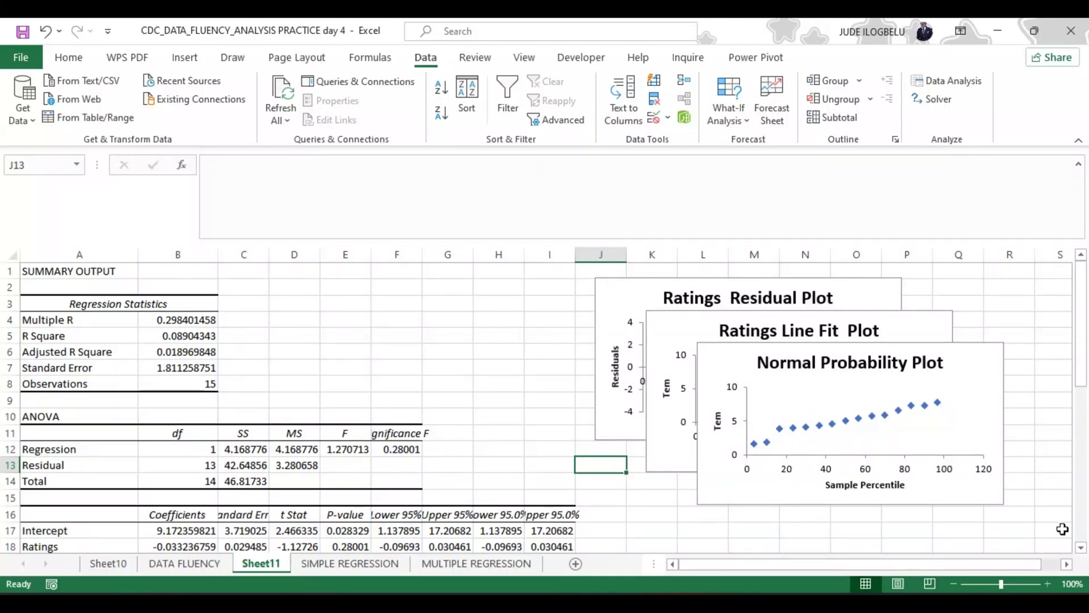
click(1081, 548)
click(1081, 548)
click(1081, 548)
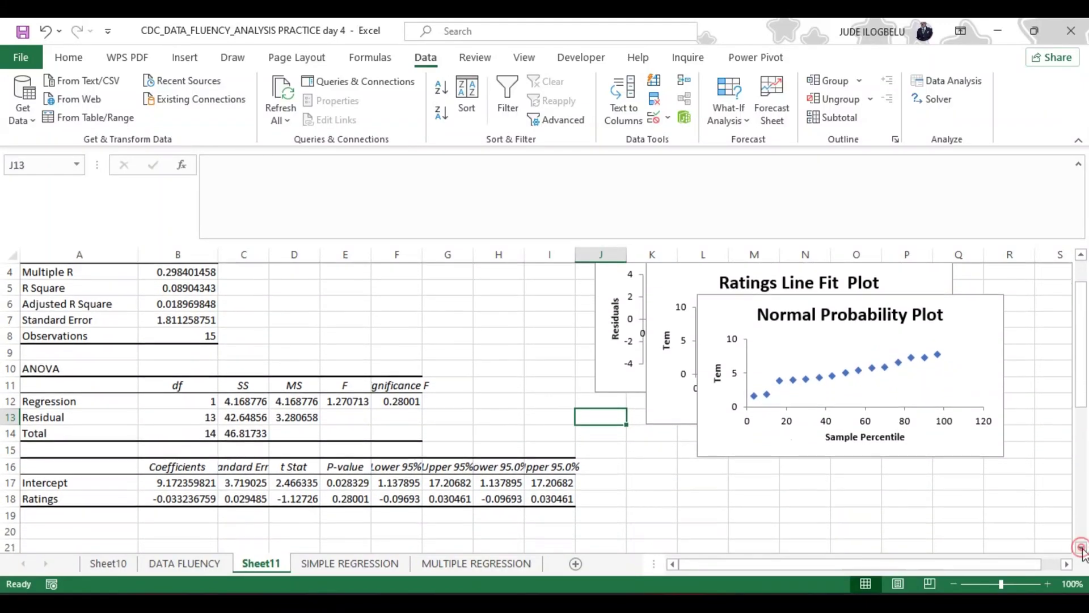
click(1081, 548)
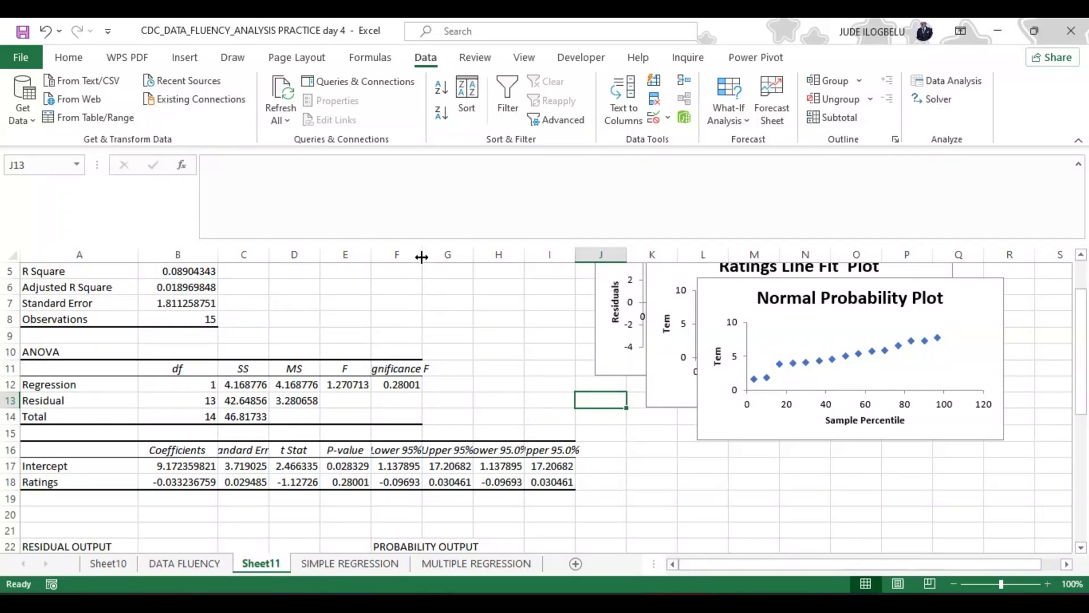
drag(423, 255, 438, 255)
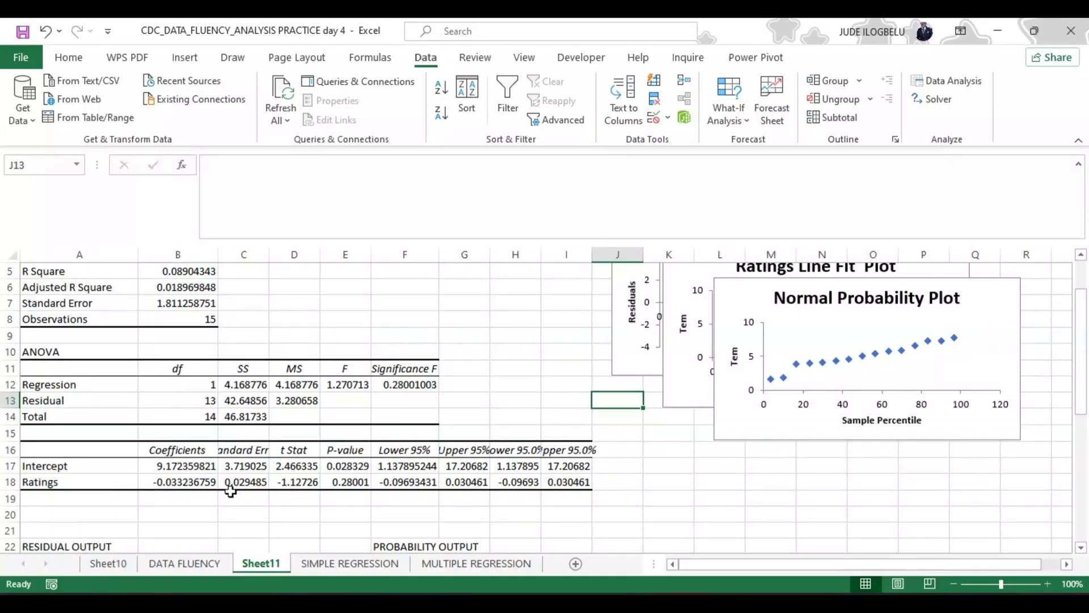
drag(1081, 398, 1084, 369)
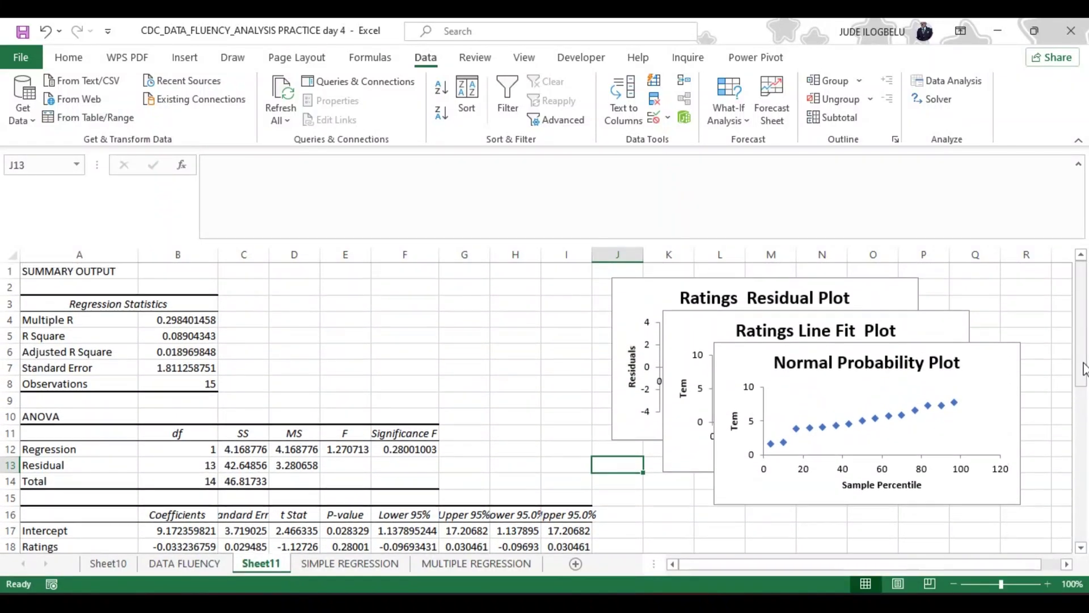
Step: Spread out the overlapping Ratings Residual Plot, Ratings Line Fit Plot and Normal Probability Plot so none covers another
drag(761, 375, 666, 511)
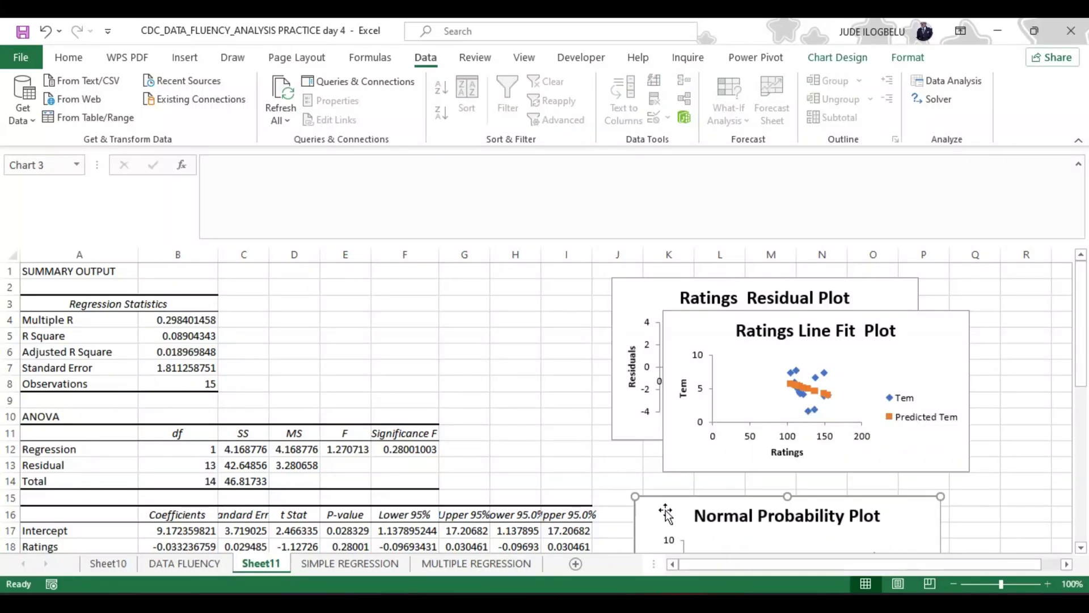
drag(628, 296, 403, 280)
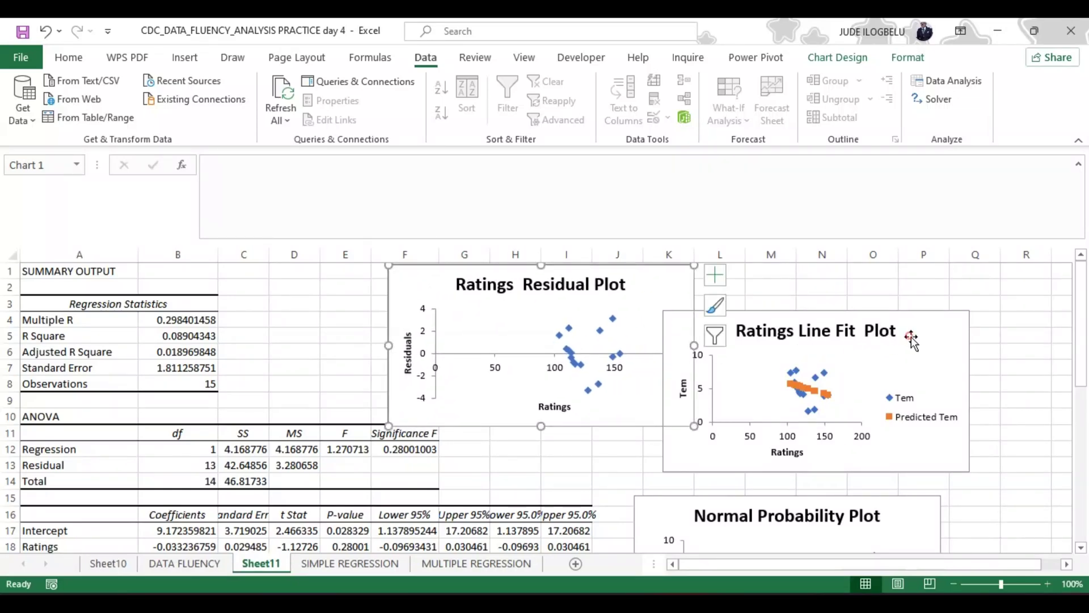
drag(914, 335, 968, 297)
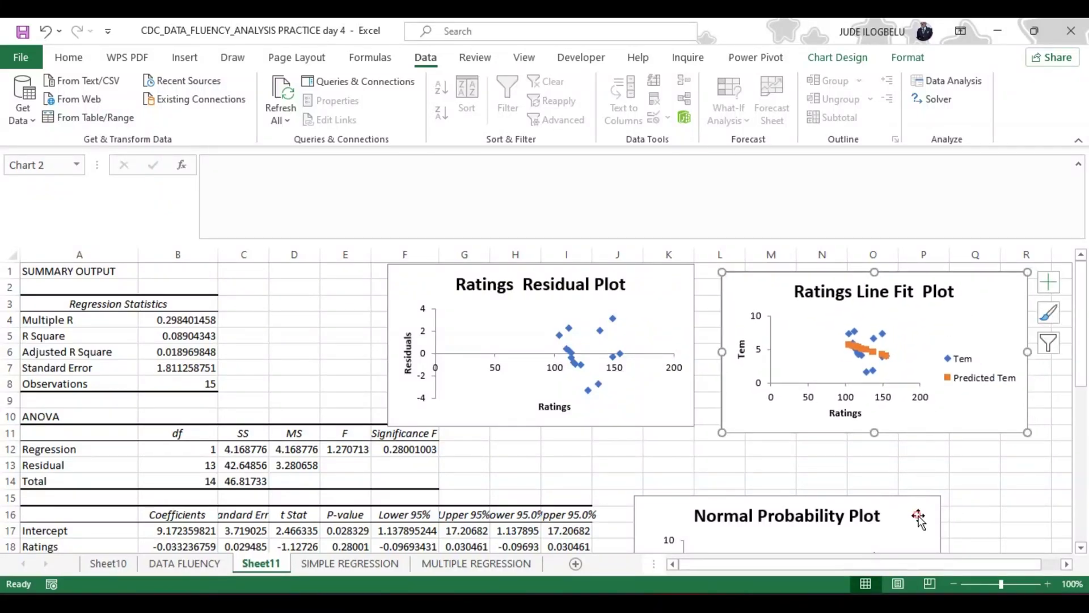
drag(919, 514, 927, 471)
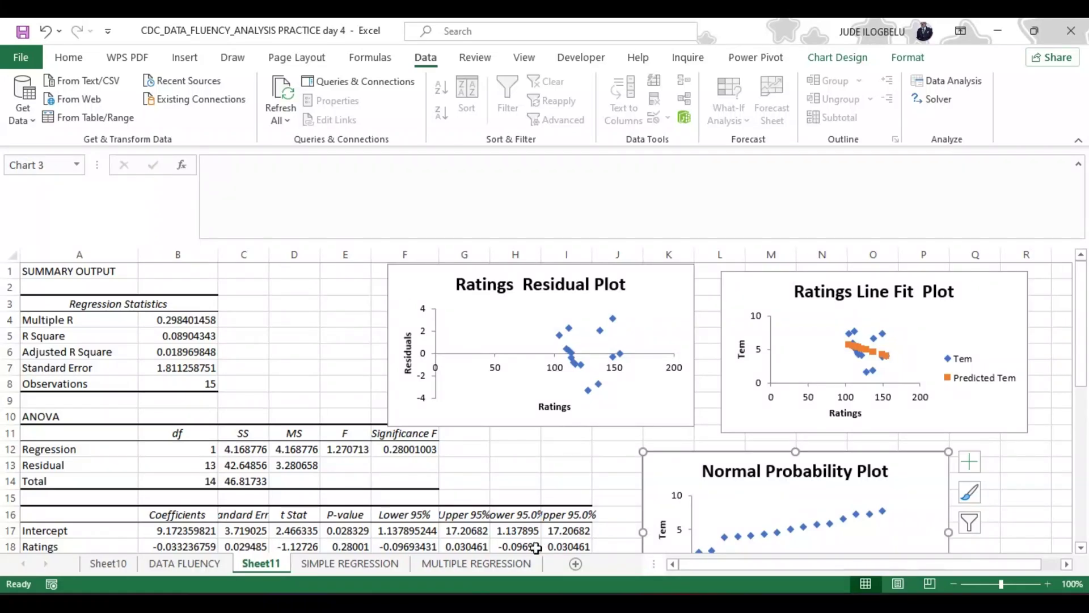
Step: Select the student scores in A1:G7 on the MULTIPLE REGRESSION sheet and start the Regression analysis tool
click(501, 567)
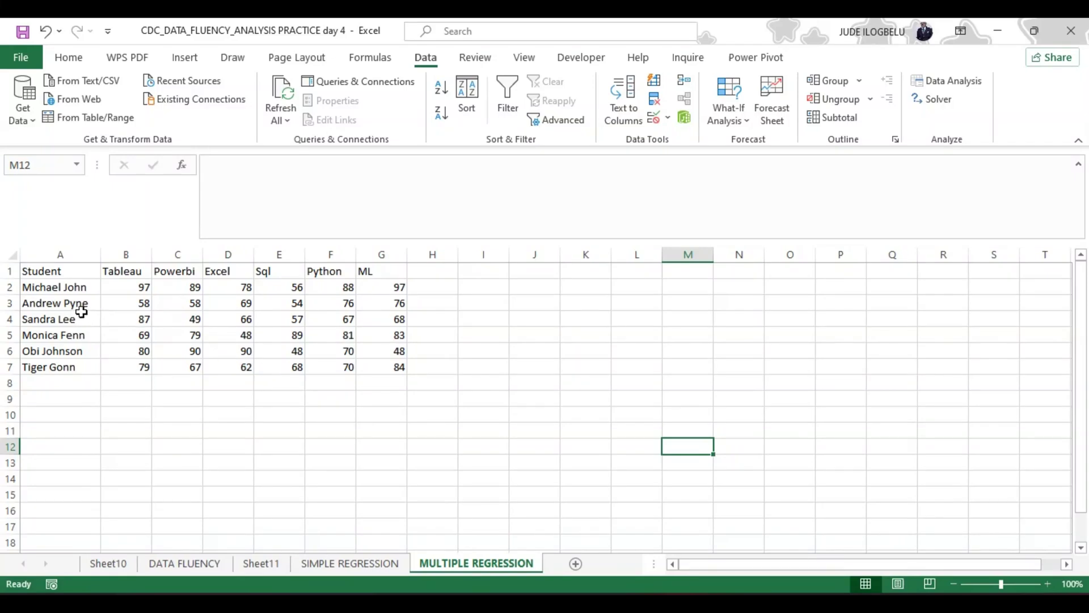
click(40, 272)
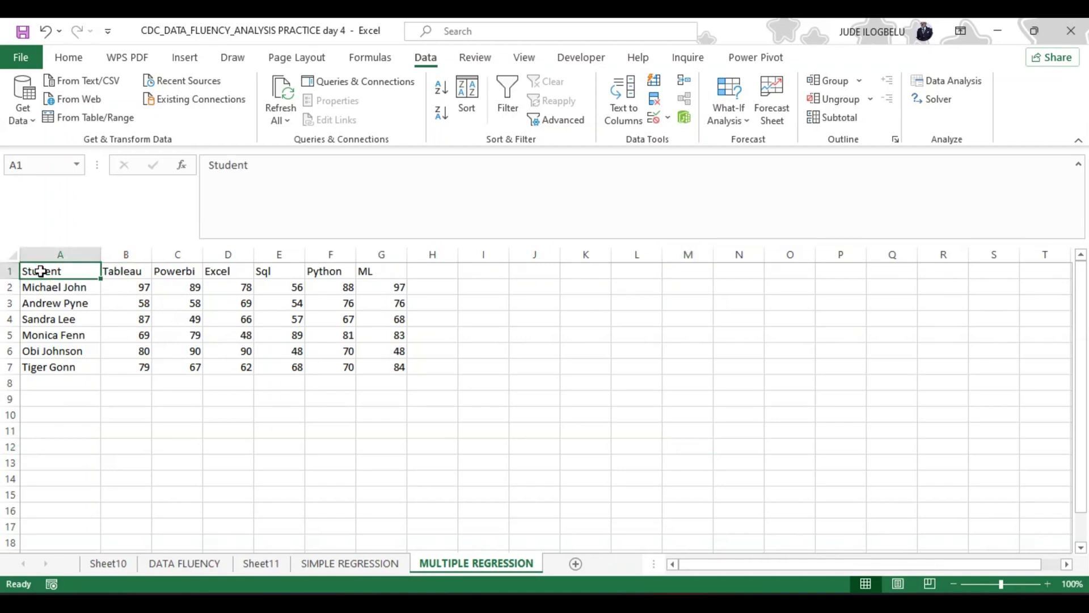
key(ctrl+shift+Down)
key(ctrl+shift+Right)
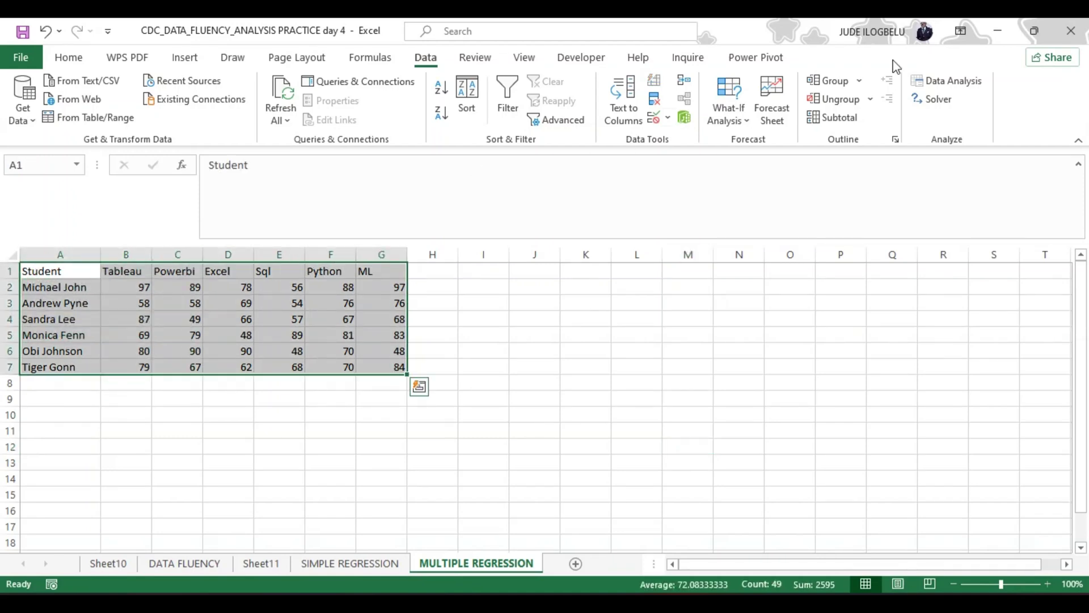
click(954, 80)
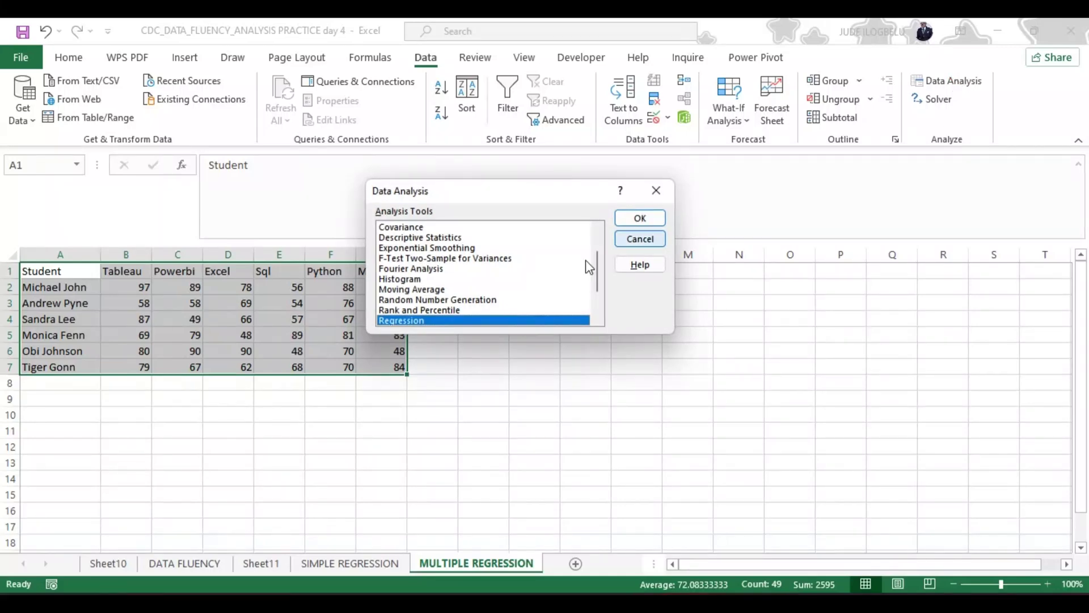
click(477, 319)
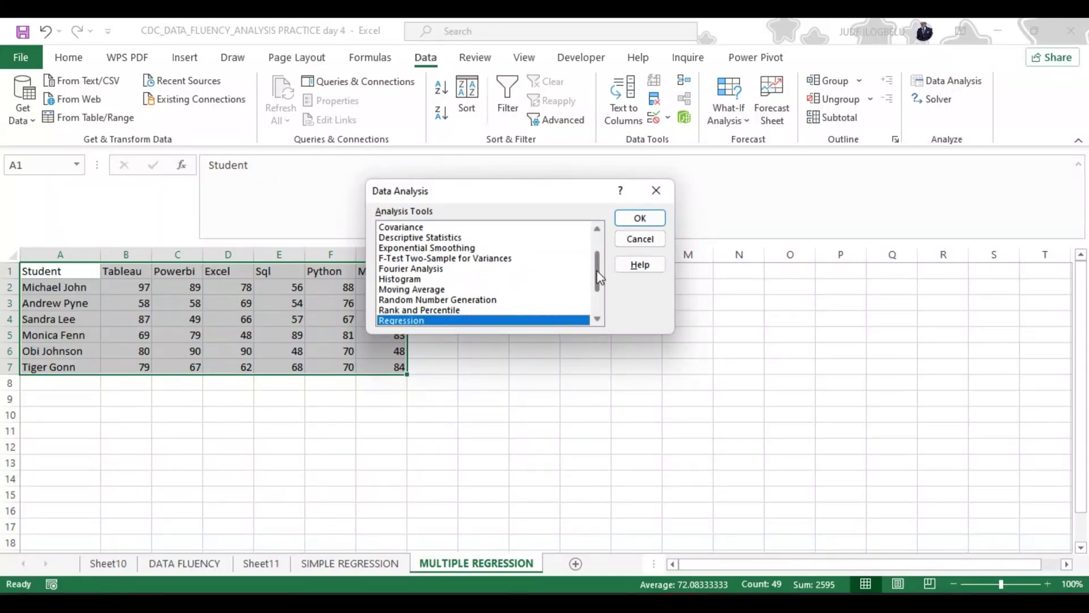
mouse_move(596, 270)
mouse_down()
mouse_move(599, 292)
mouse_move(599, 270)
mouse_up()
click(637, 217)
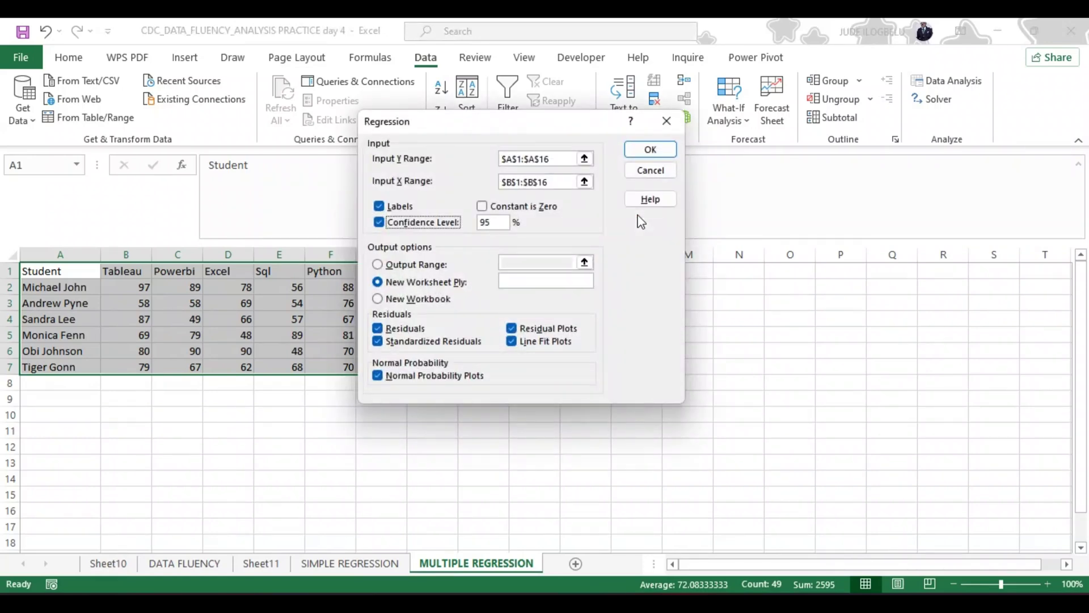
Step: Clear the leftover Input Y Range and Input X Range from the previous regression
click(558, 160)
key(BackSpace)
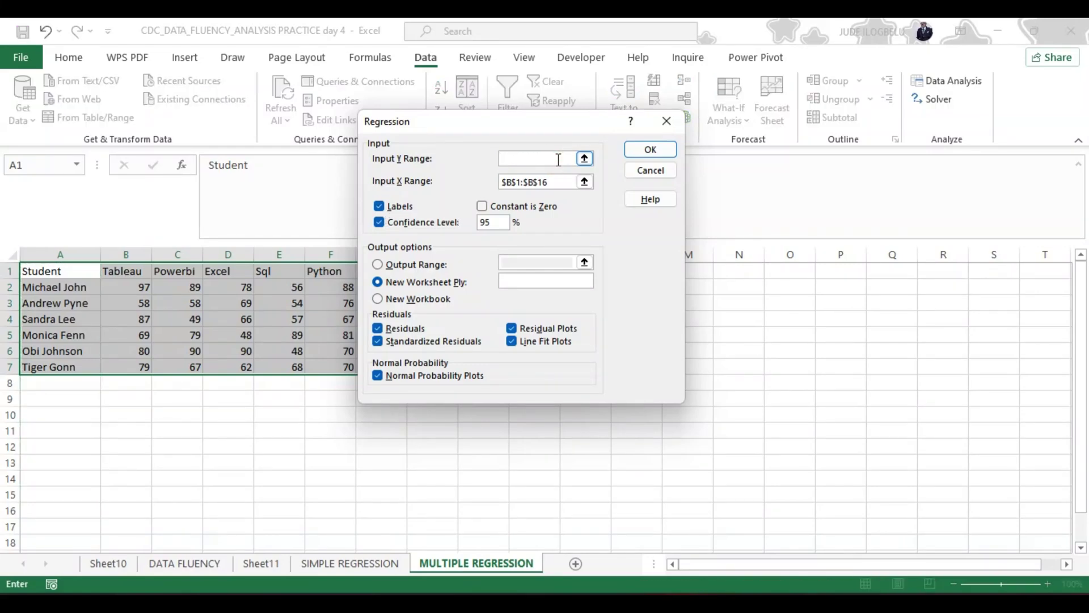
click(561, 179)
key(BackSpace)
key(BackSpace)
key(BackSpace)
key(BackSpace)
key(BackSpace)
key(BackSpace)
key(BackSpace)
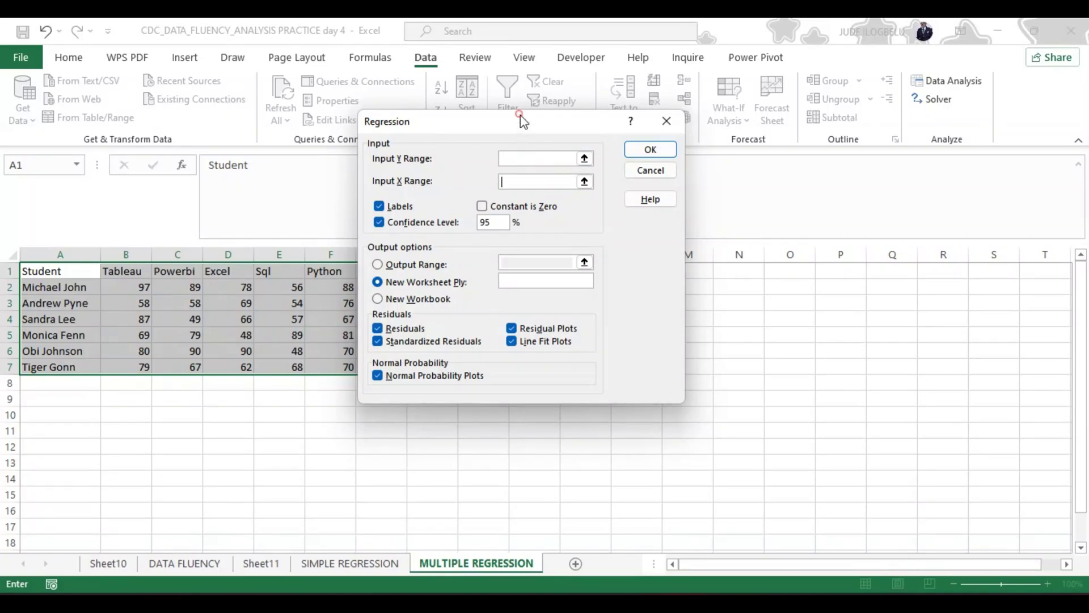
Step: Run the multiple regression to a new worksheet with Input Y Range $B$1:$B$7 (Tableau) and Input X Range $C$1:$G$7 (Powerbi to ML)
drag(548, 127, 693, 172)
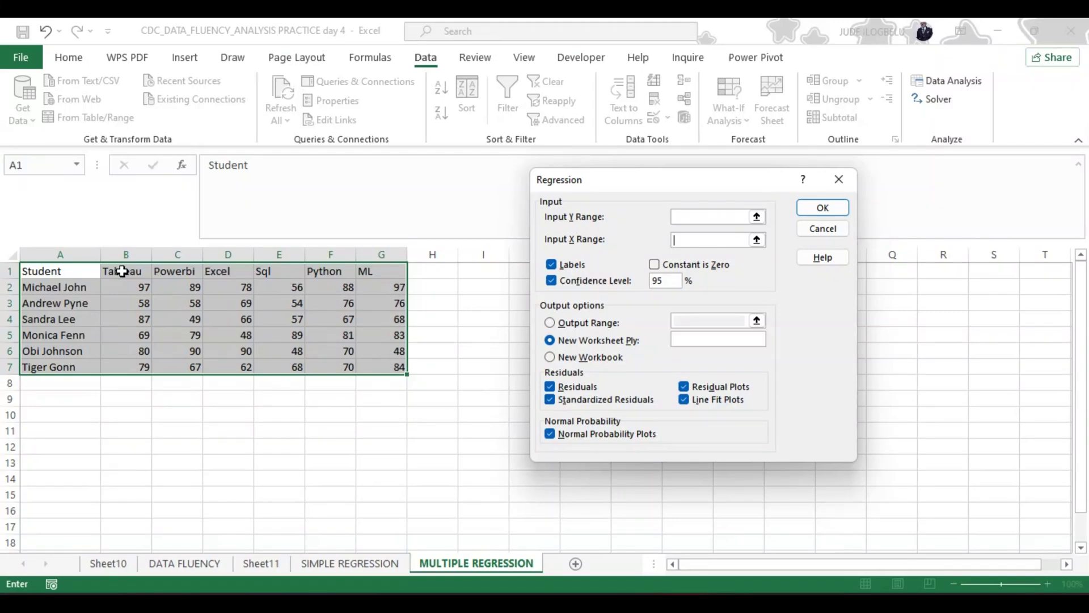
click(682, 216)
click(128, 273)
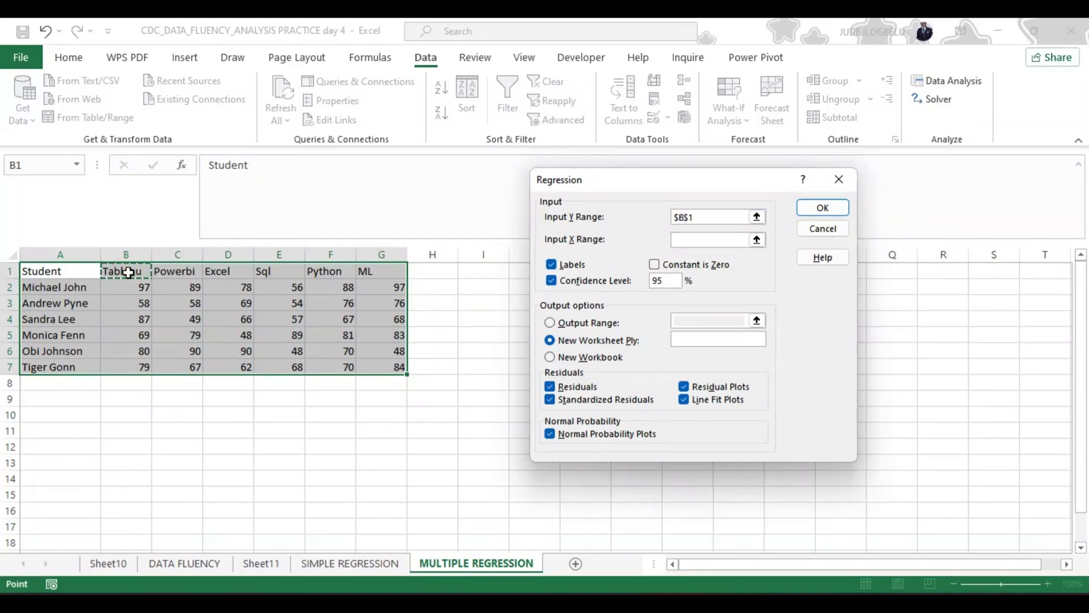
drag(128, 273, 128, 367)
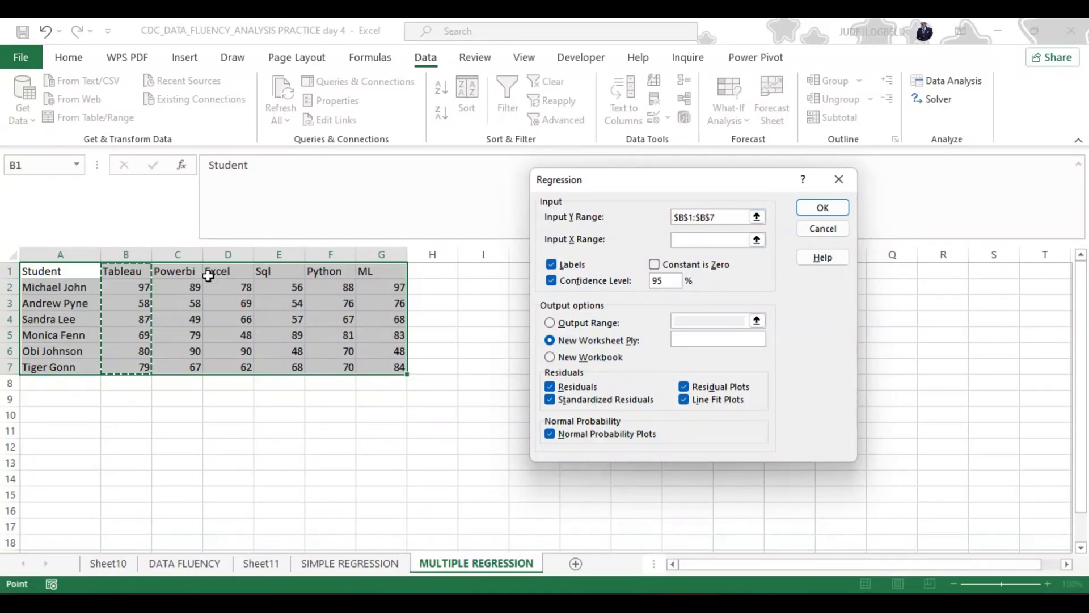
click(679, 240)
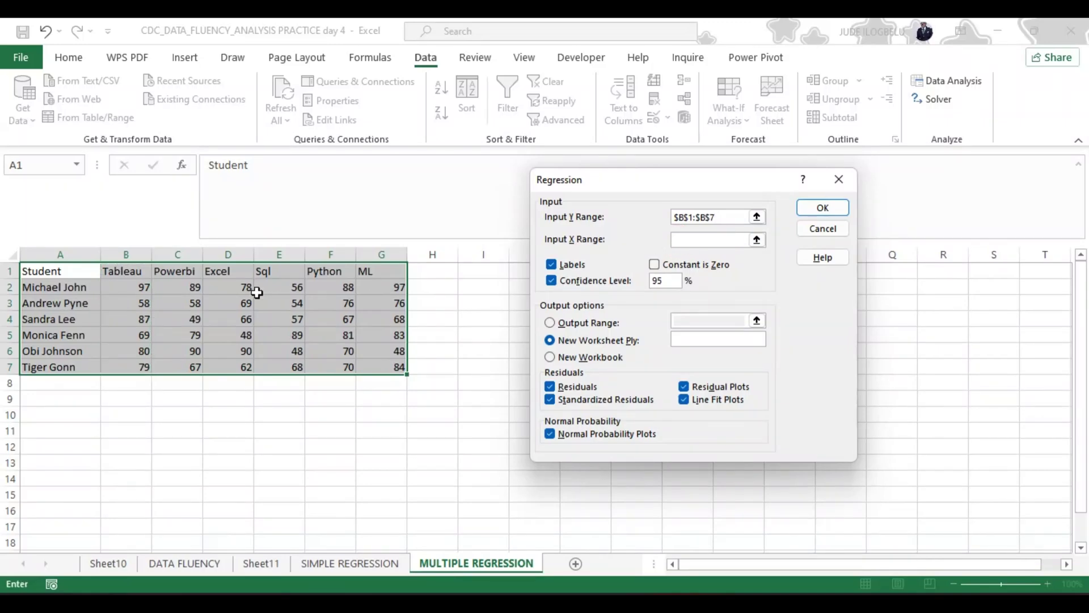
click(165, 269)
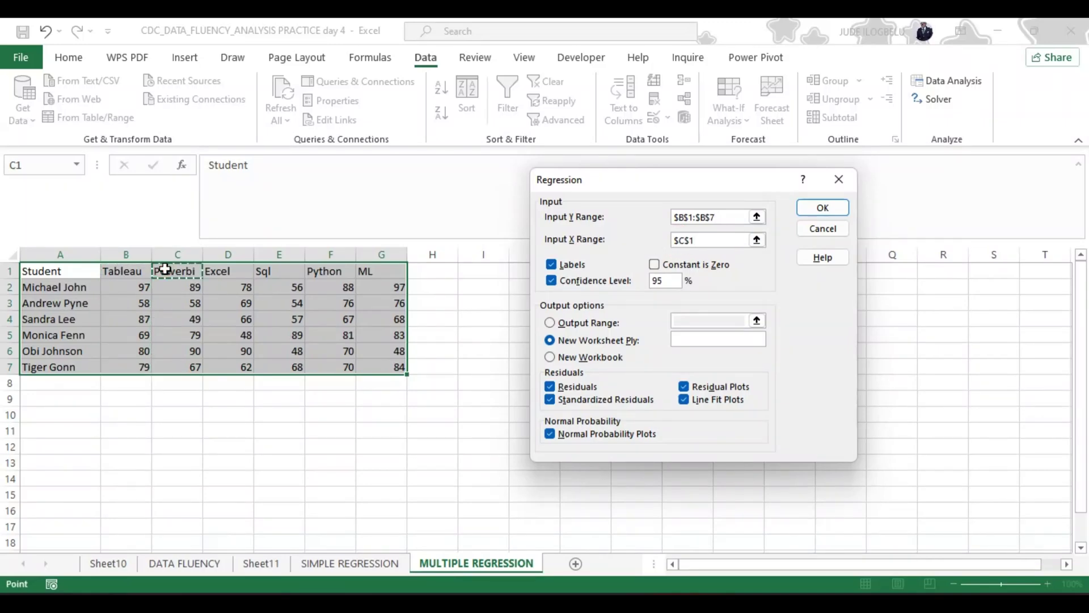
key(ctrl+shift+Down)
key(ctrl+shift+Right)
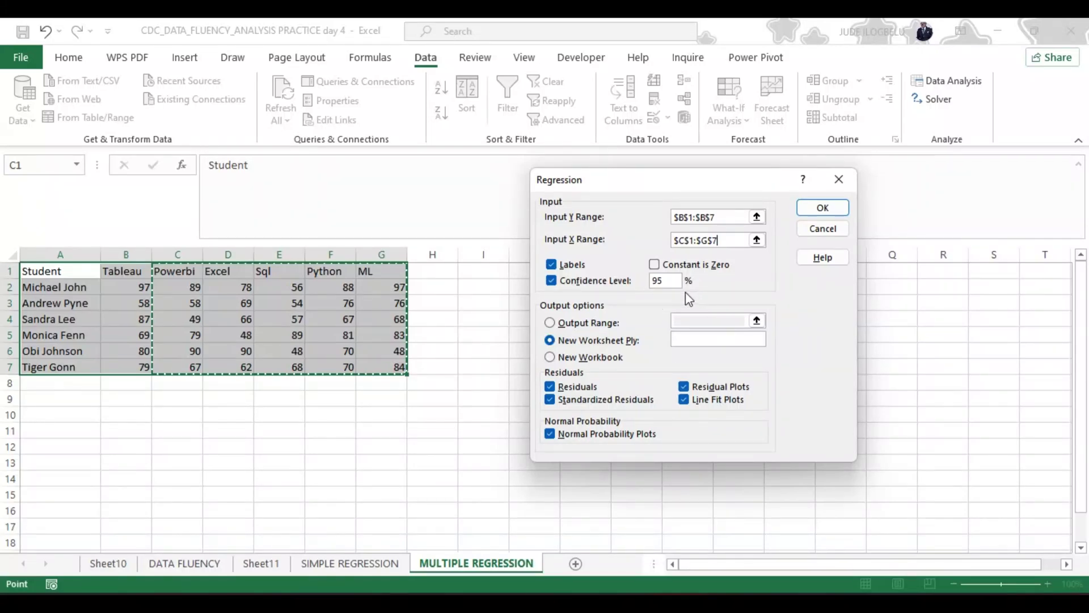
click(822, 208)
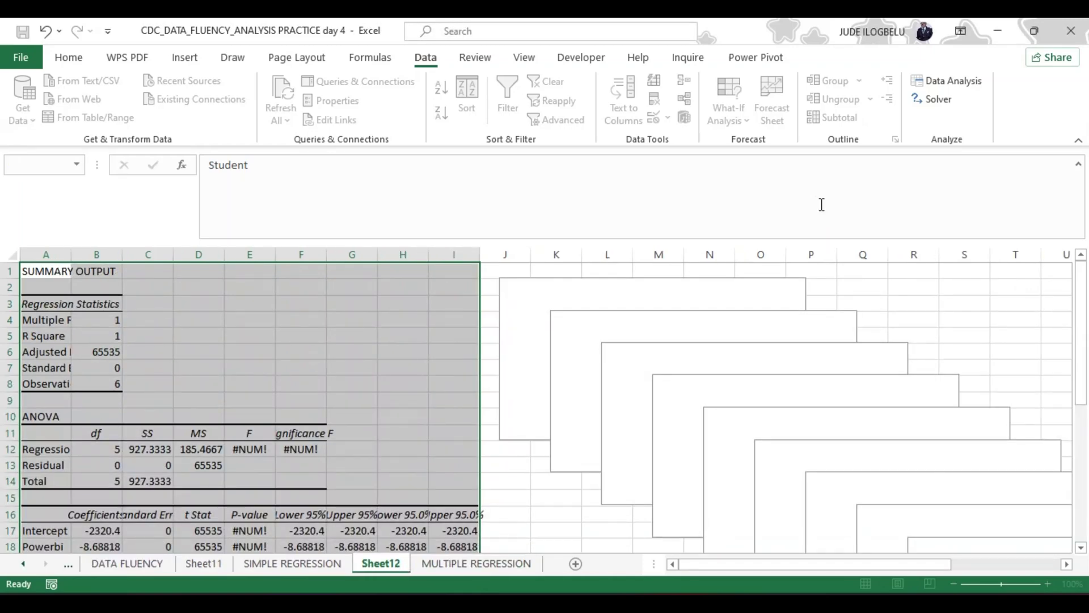
Step: Delete the multiple regression output worksheet Sheet12
click(496, 463)
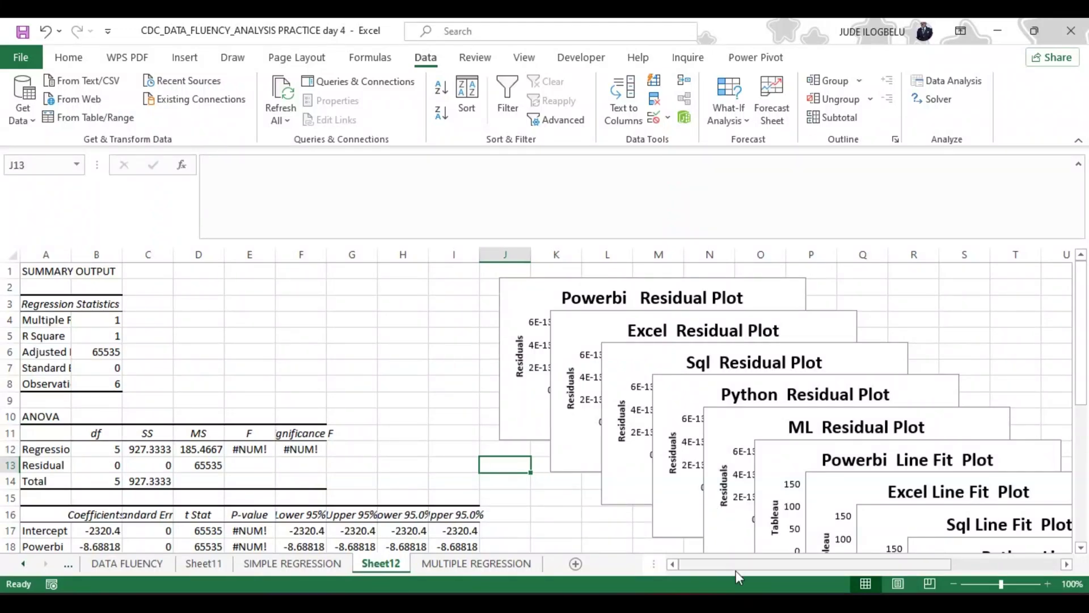
mouse_move(826, 566)
mouse_down()
mouse_move(884, 563)
mouse_move(846, 566)
mouse_up()
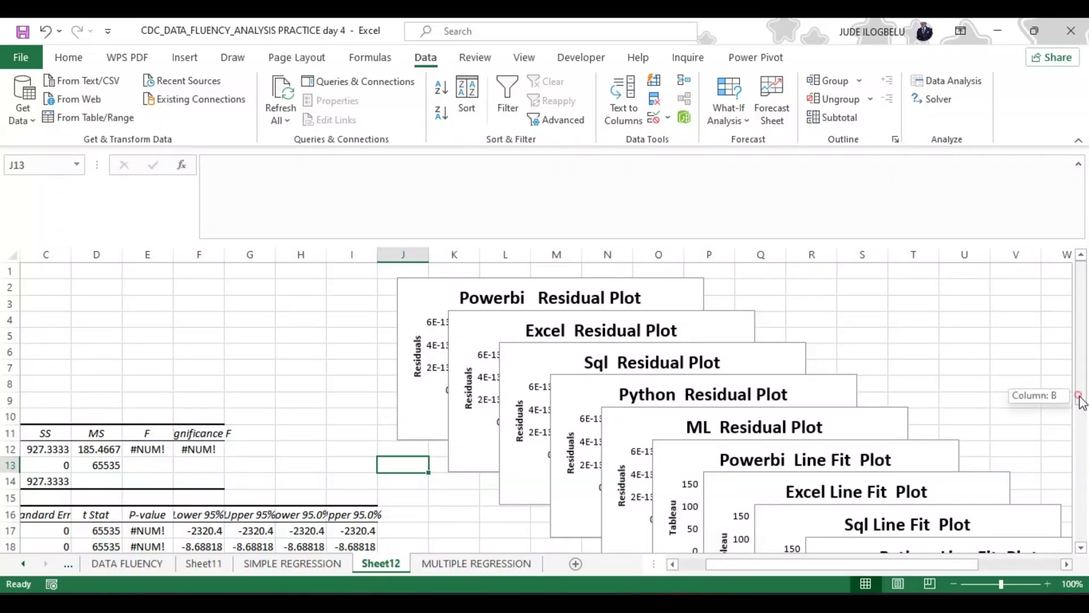
drag(1080, 399, 1083, 438)
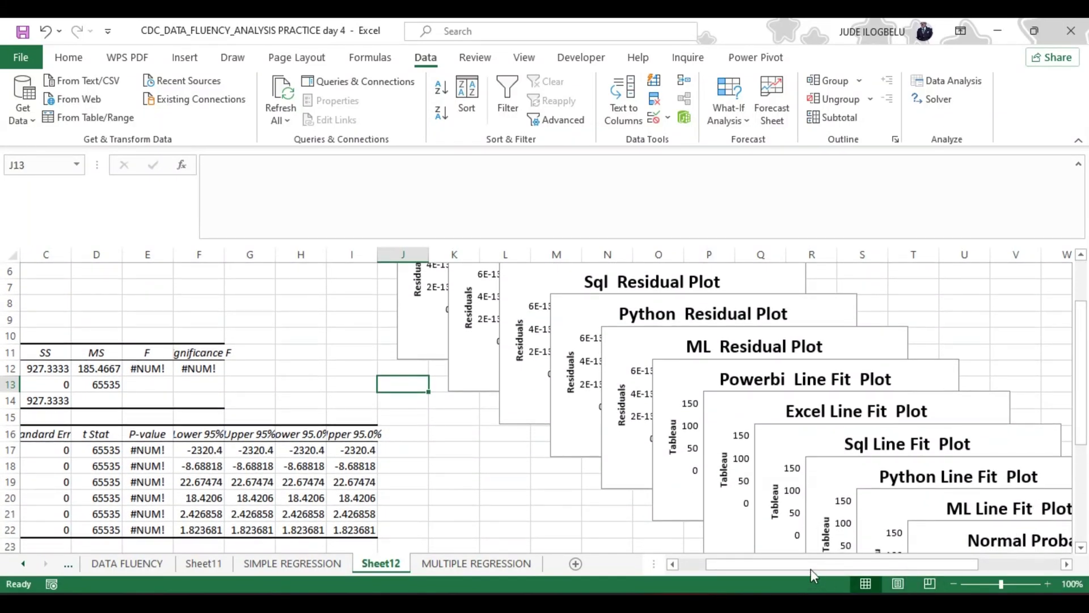
drag(812, 569, 753, 567)
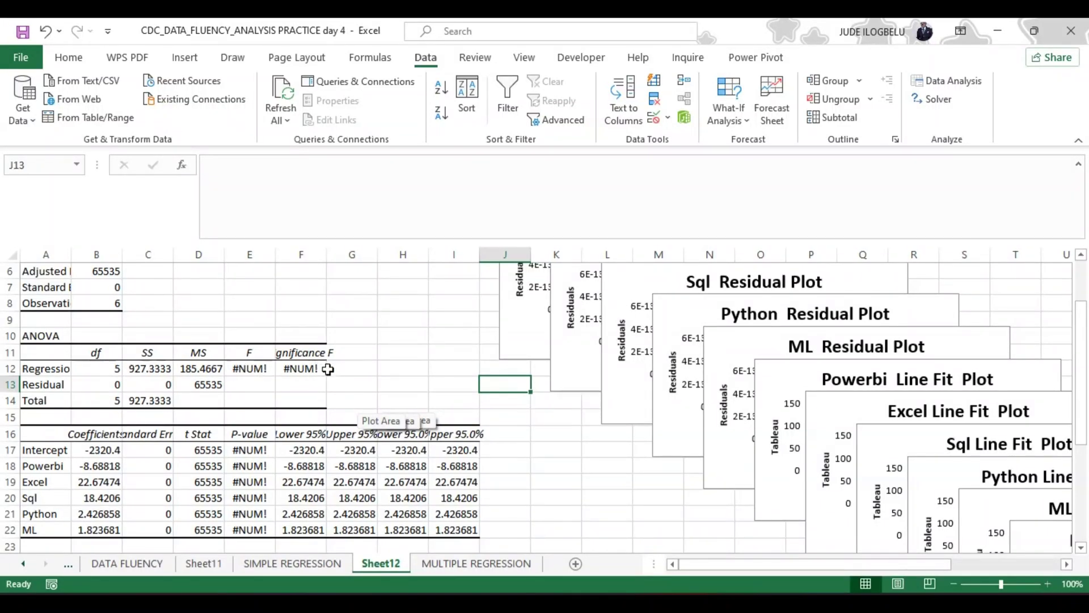
drag(1082, 353, 1080, 284)
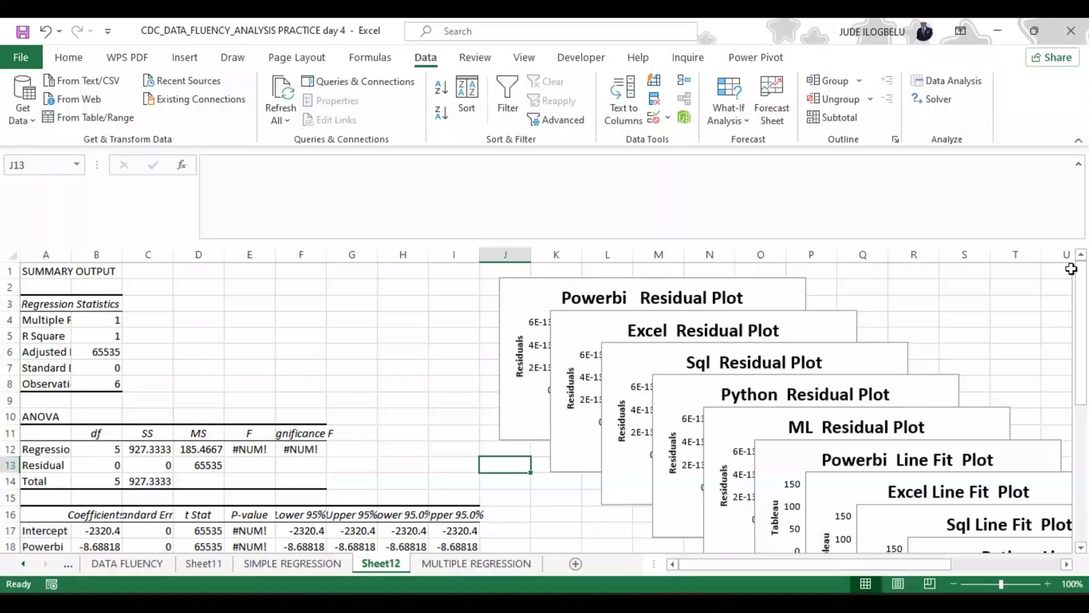
right_click(391, 567)
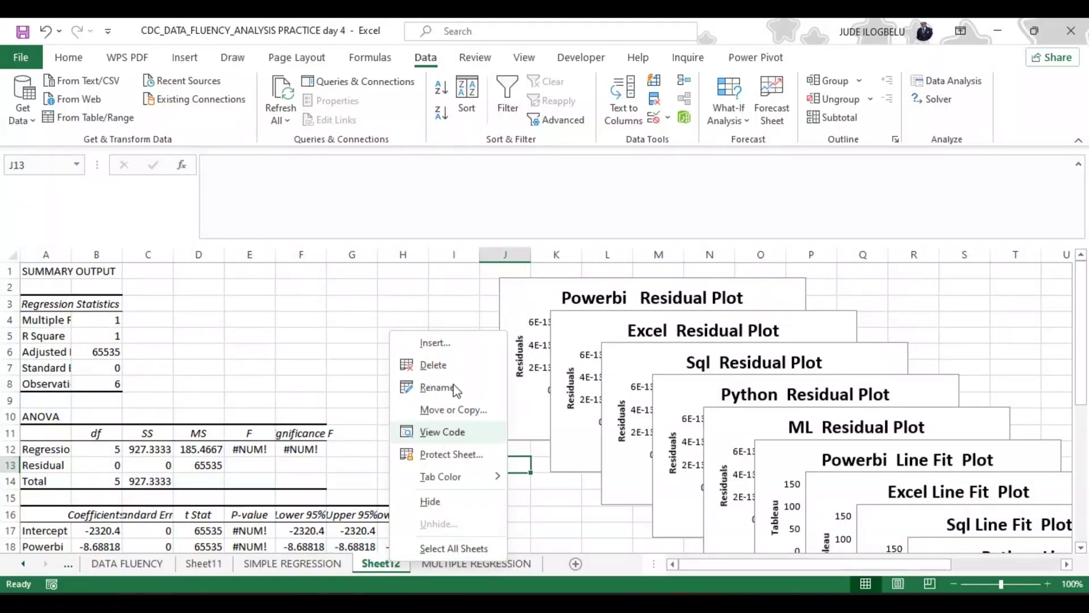
click(440, 366)
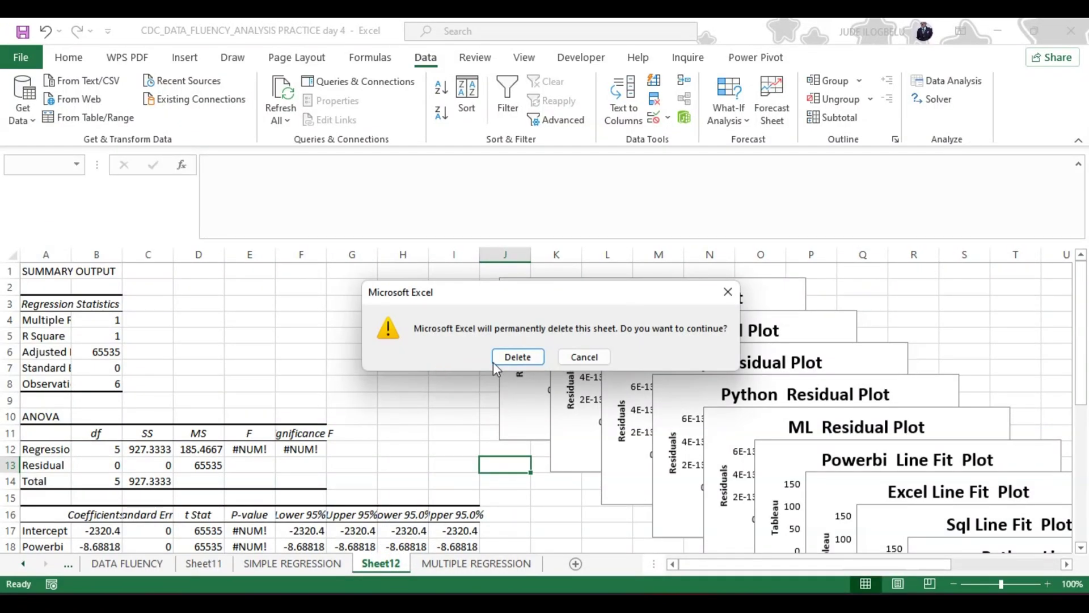
click(514, 358)
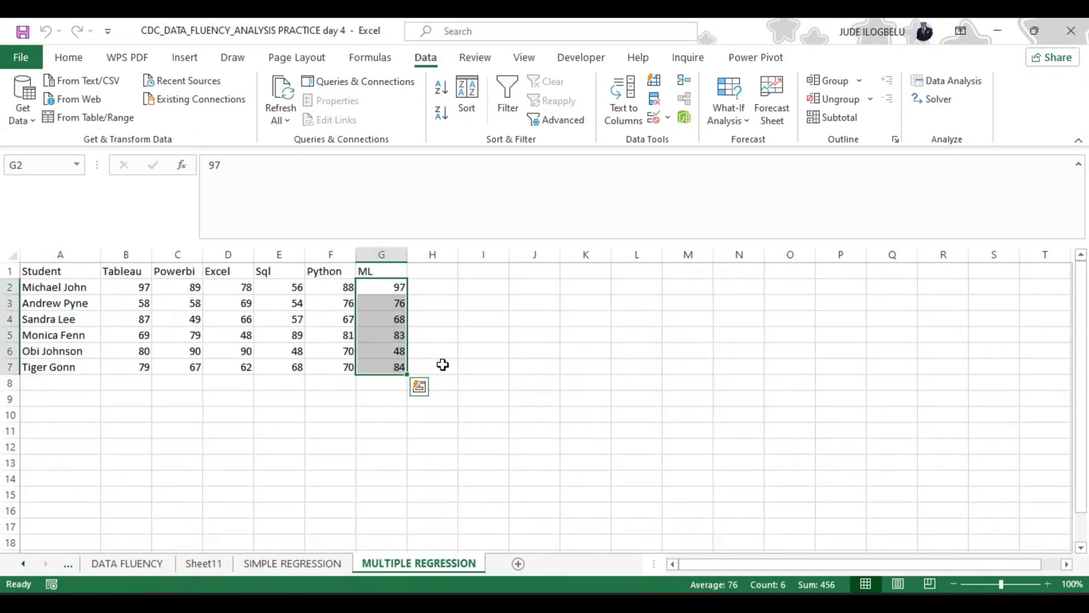
Step: Select the student scores in A1:G7 on the MULTIPLE REGRESSION sheet and reopen the Regression analysis tool
click(323, 418)
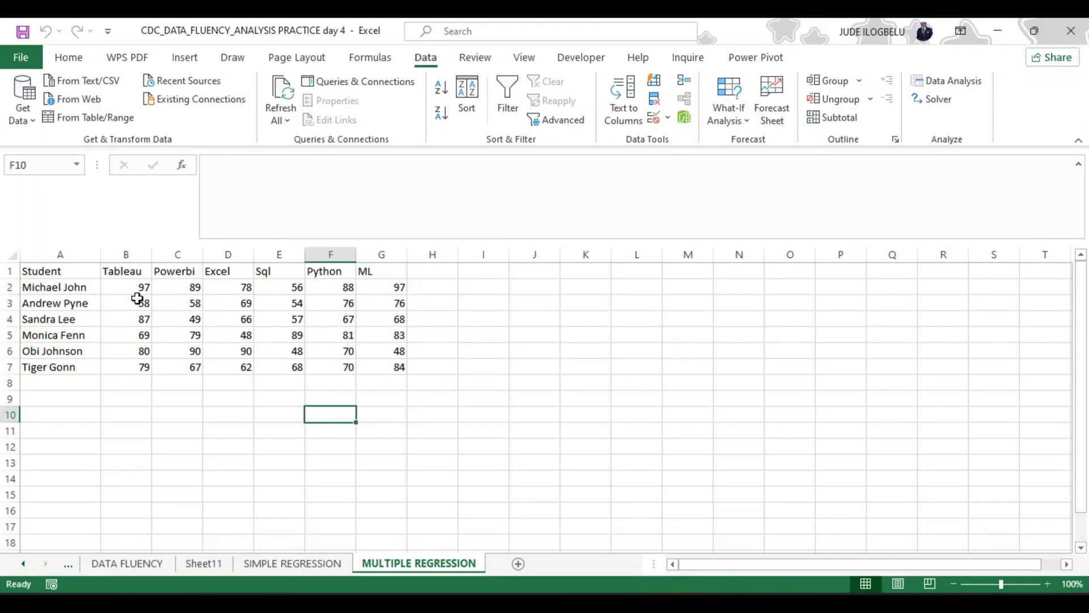
click(36, 275)
key(ctrl+shift+Down)
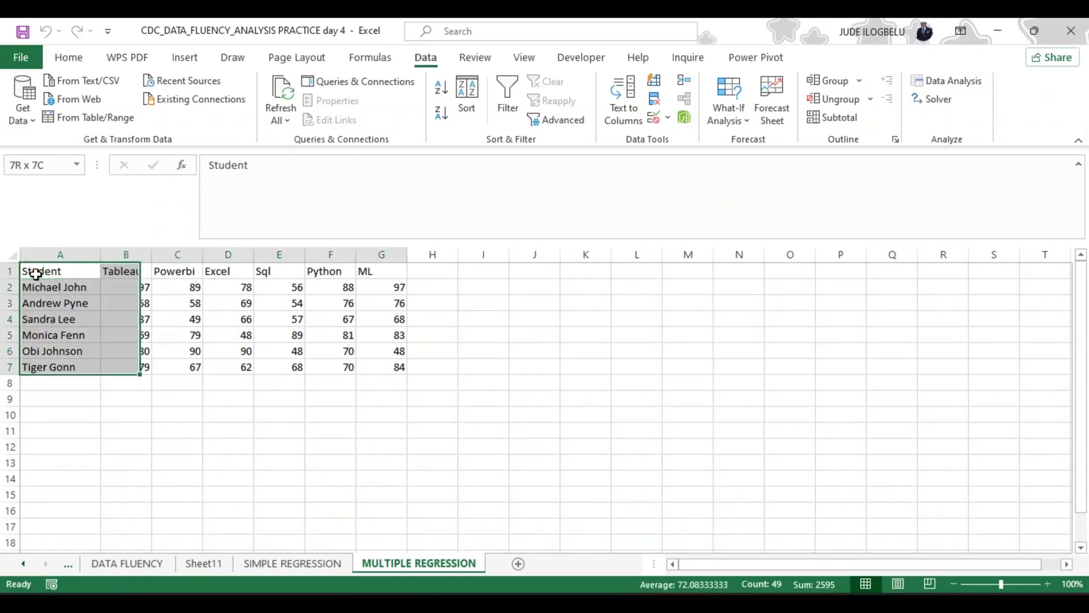
key(ctrl+shift+Right)
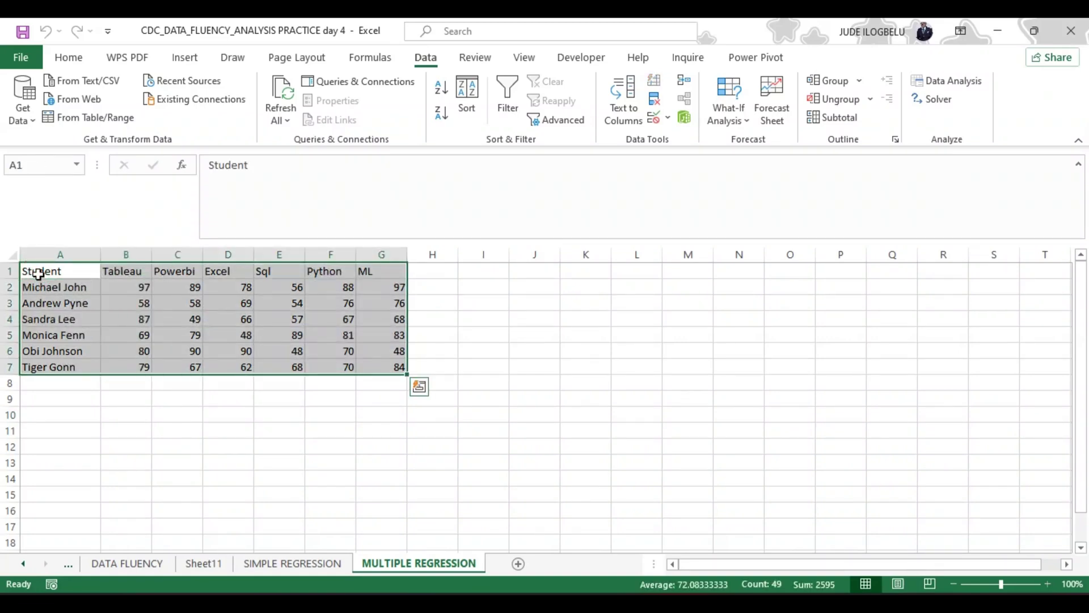
click(942, 84)
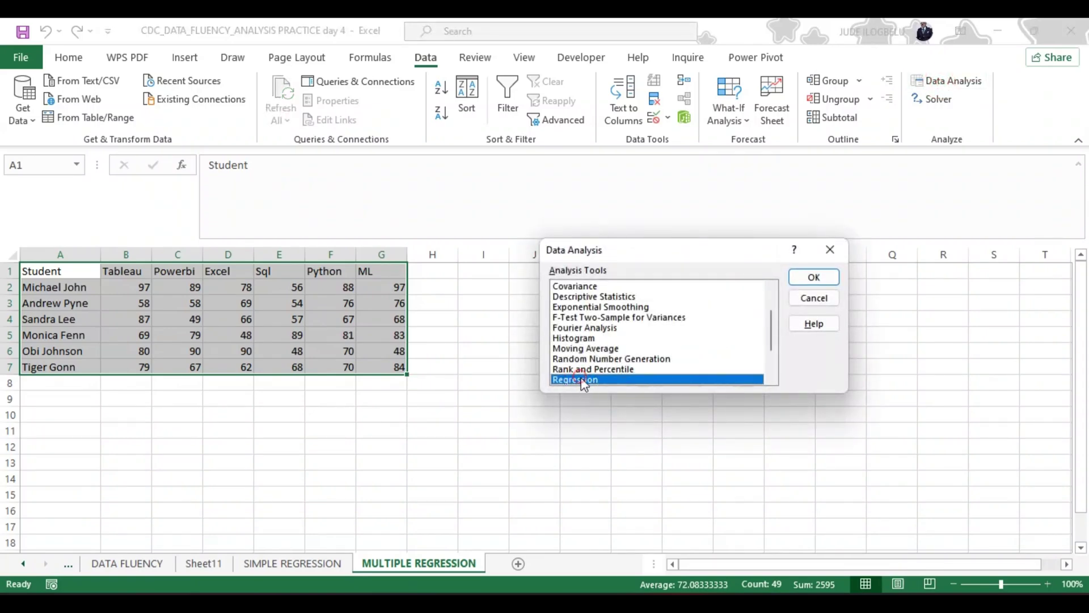
click(815, 277)
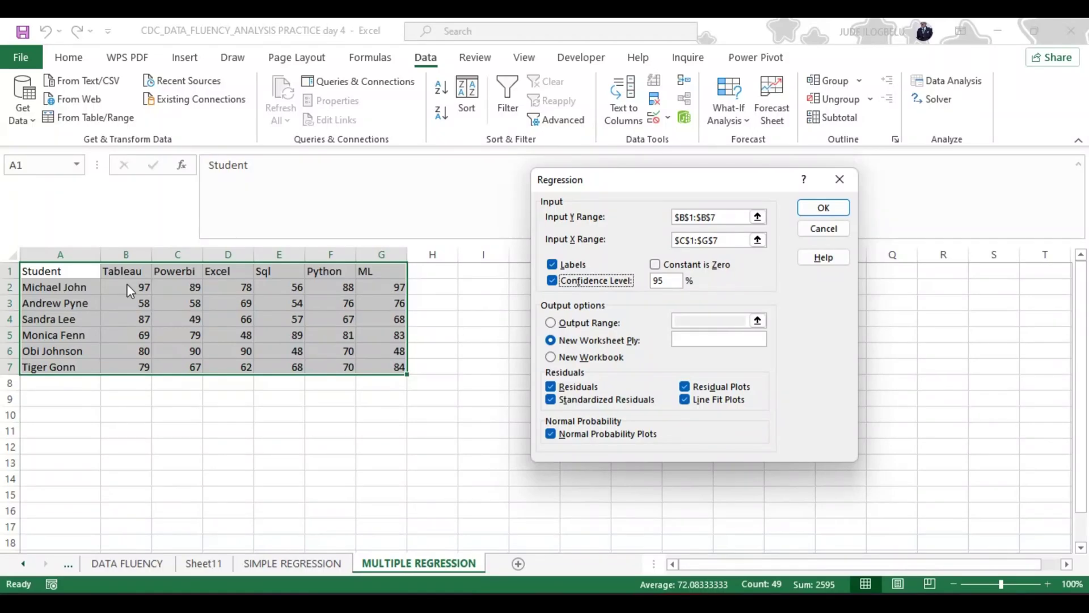
Step: Replace the Input Y Range with the Tableau scores without their header, $B$2:$B$7
click(723, 218)
key(BackSpace)
key(BackSpace)
key(BackSpace)
key(BackSpace)
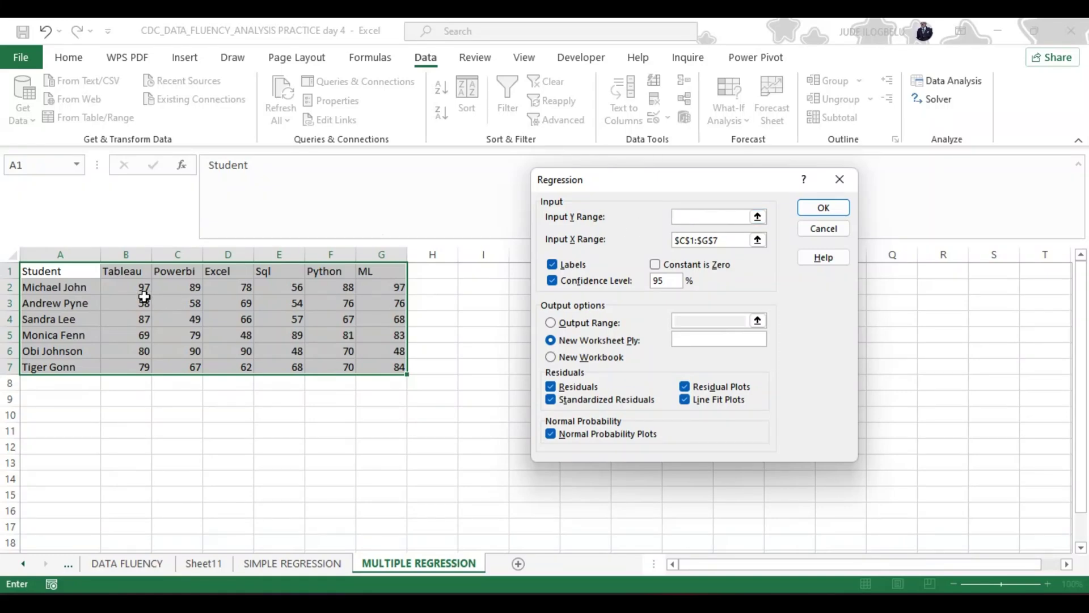
click(128, 282)
key(ctrl+shift+Down)
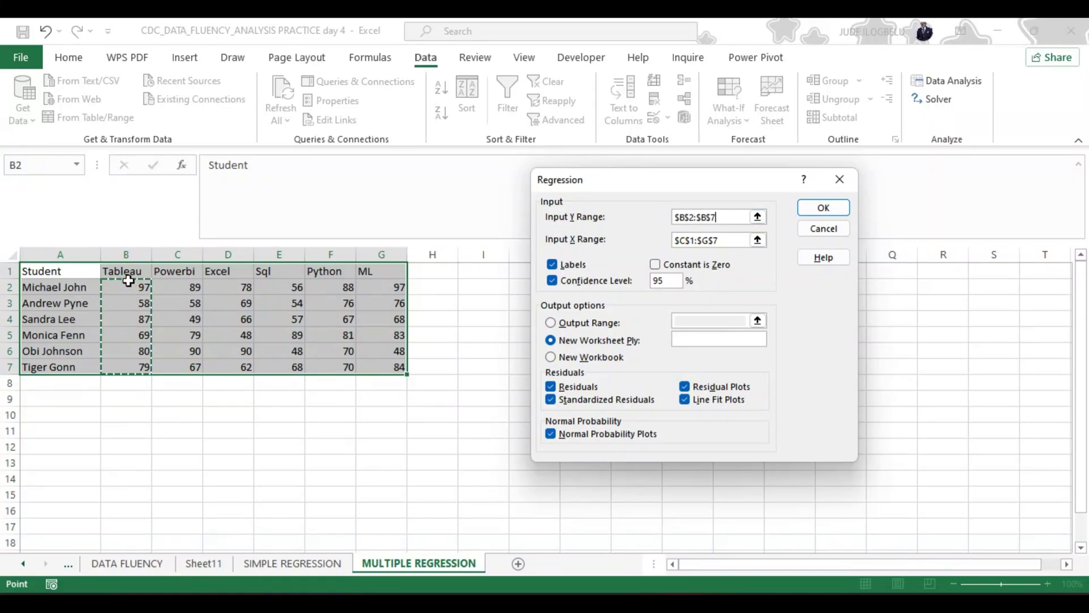
Step: Set the Input X Range to $C$2:$G$7, turn off Labels, and run the regression to a new worksheet
click(730, 240)
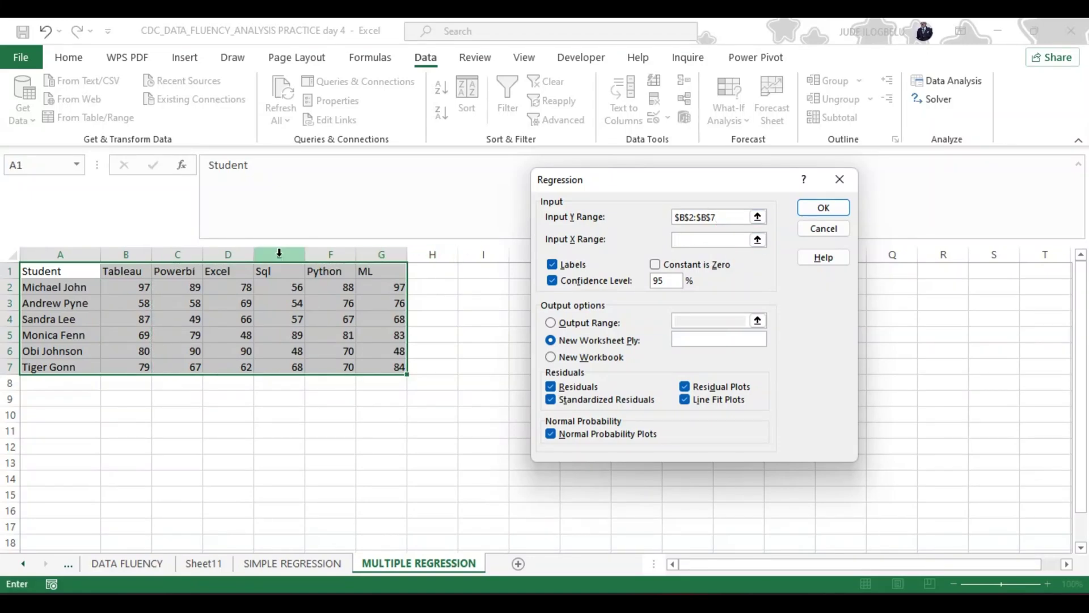
click(193, 286)
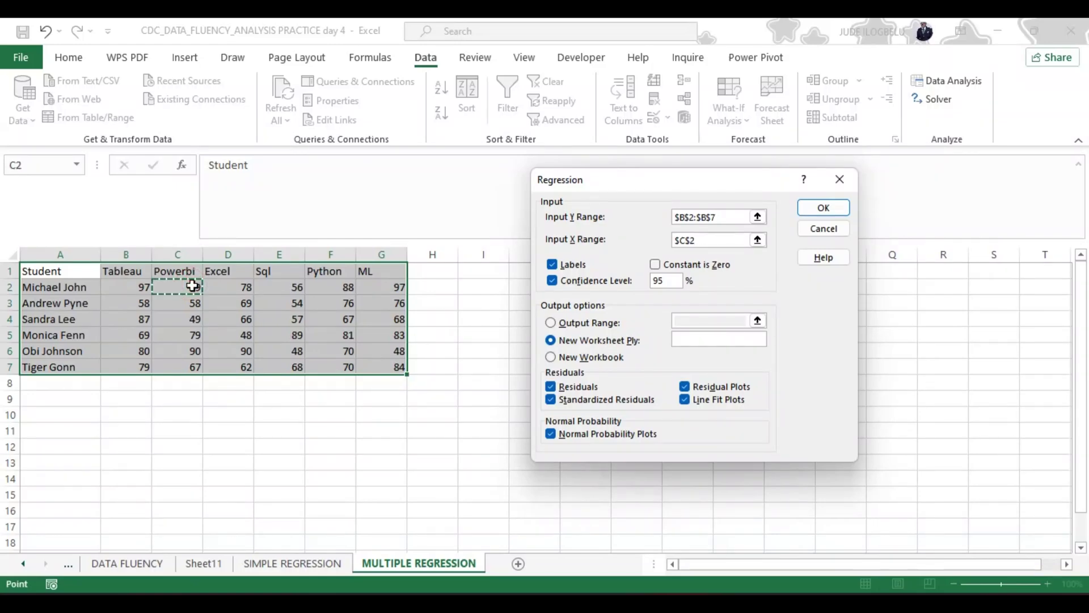
key(ctrl+shift+Down)
key(ctrl+shift+Right)
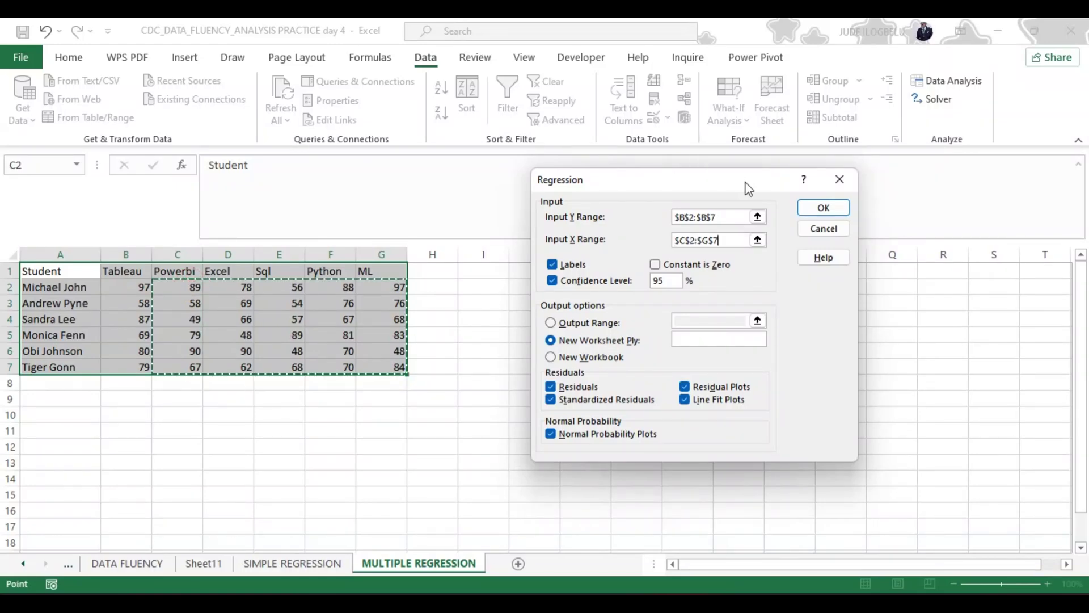
click(552, 265)
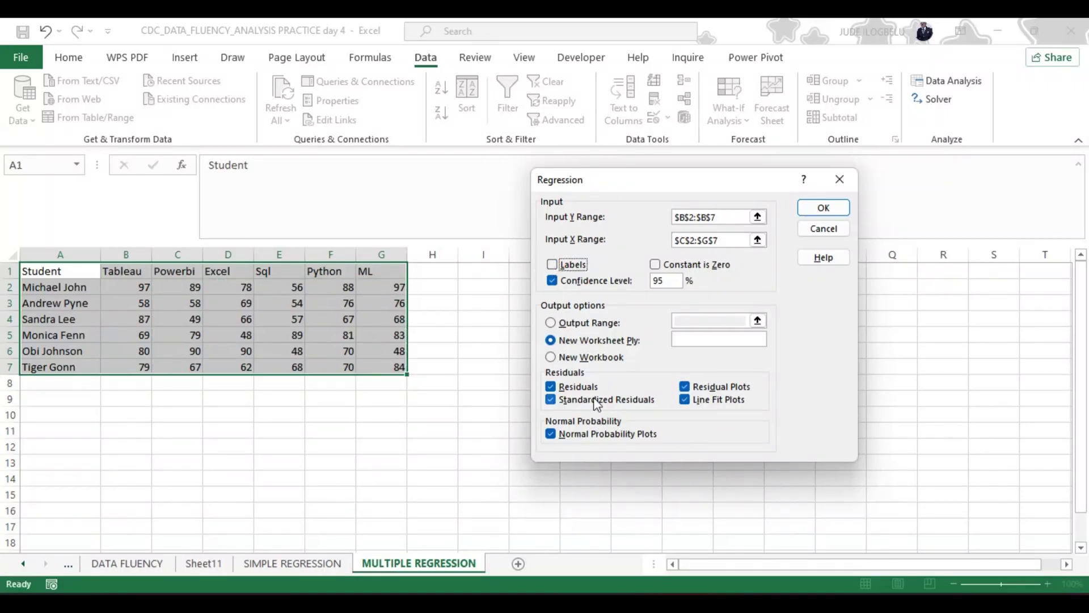
click(823, 208)
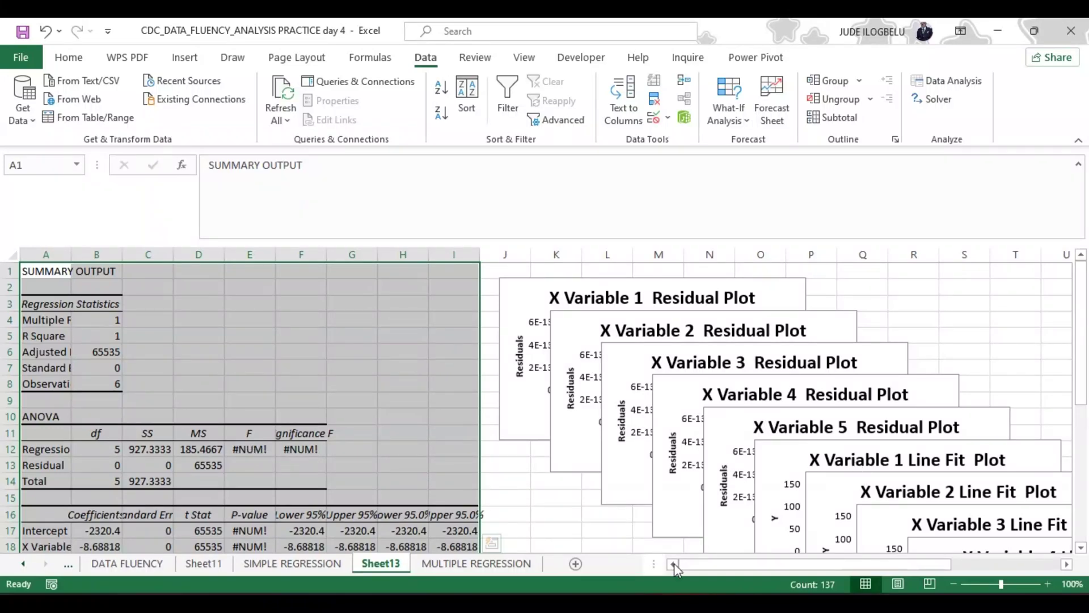
Step: Try moving the Normal Probability Plot's title inside its chart, and undo twice
scroll(706, 560, right, 1)
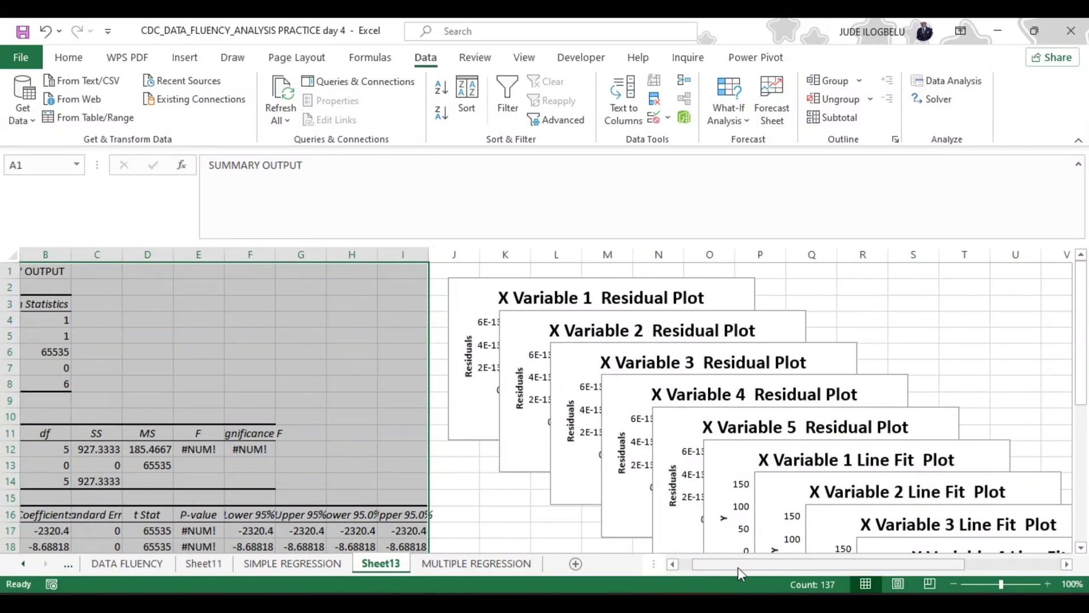
scroll(706, 562, left, 1)
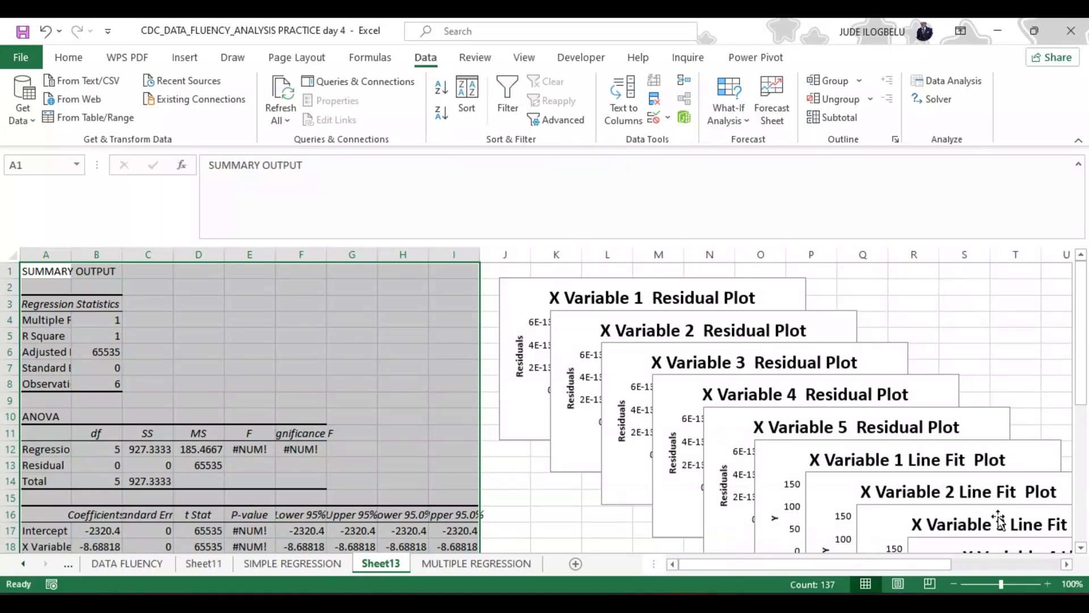
drag(1085, 387, 1087, 451)
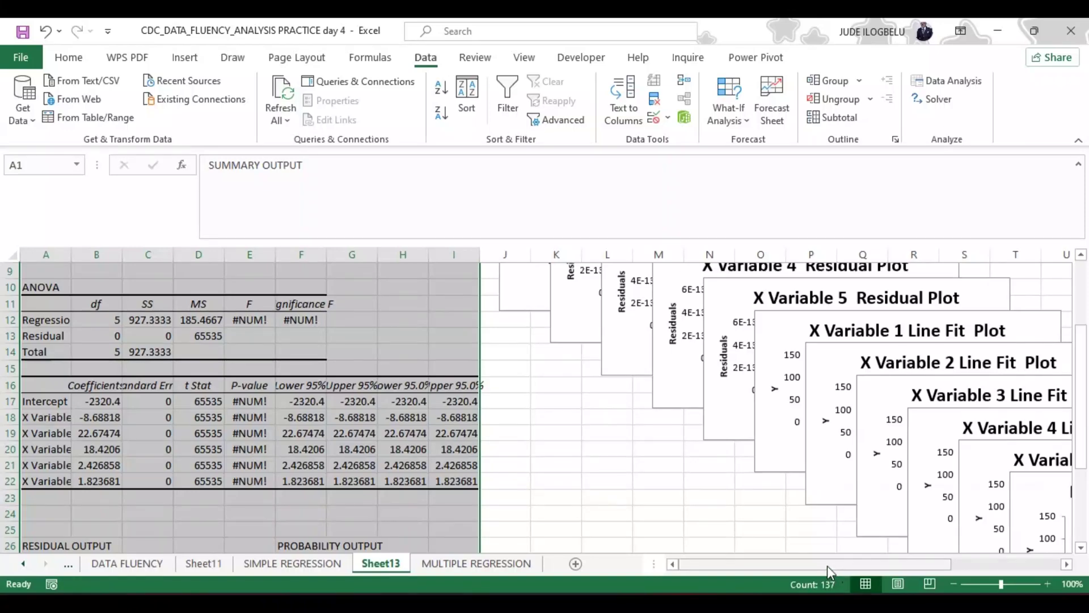
drag(827, 567, 960, 566)
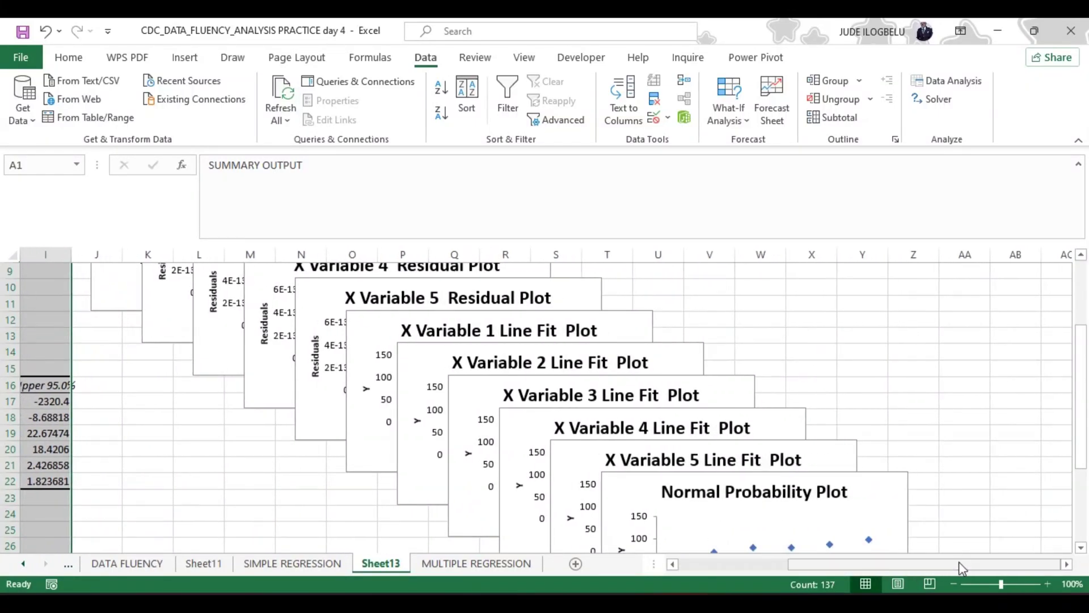
mouse_move(1079, 419)
mouse_down()
mouse_move(1070, 306)
mouse_move(1081, 306)
mouse_move(1087, 403)
mouse_up()
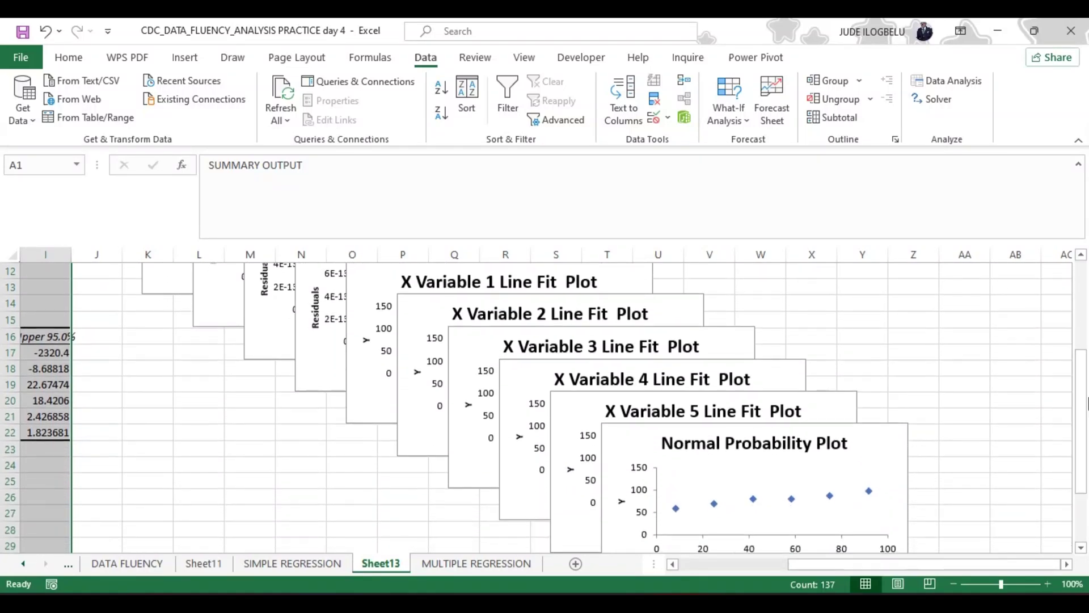
drag(759, 441, 866, 469)
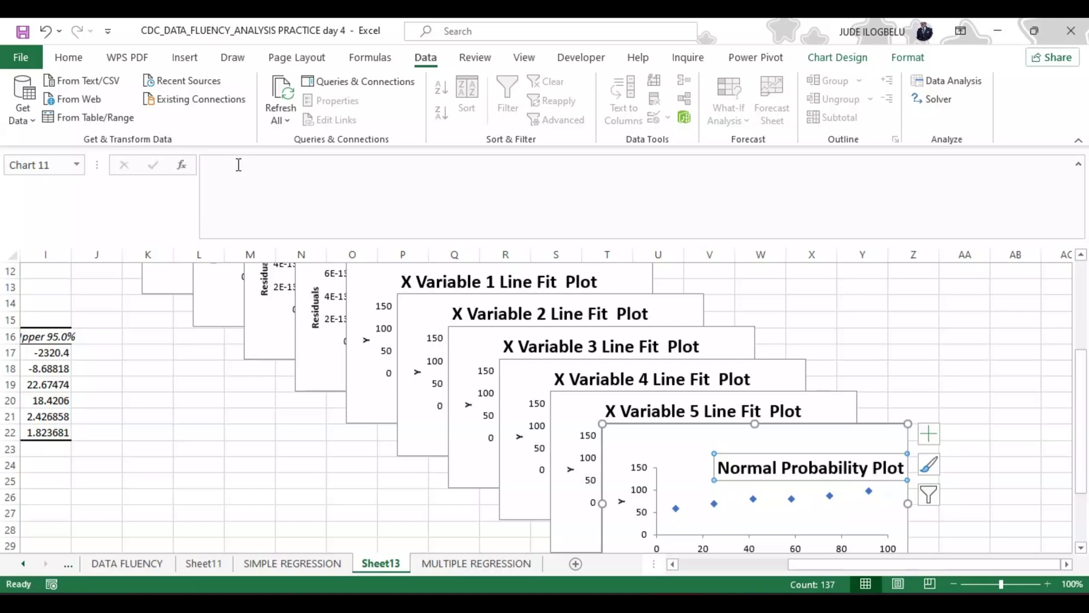
click(46, 31)
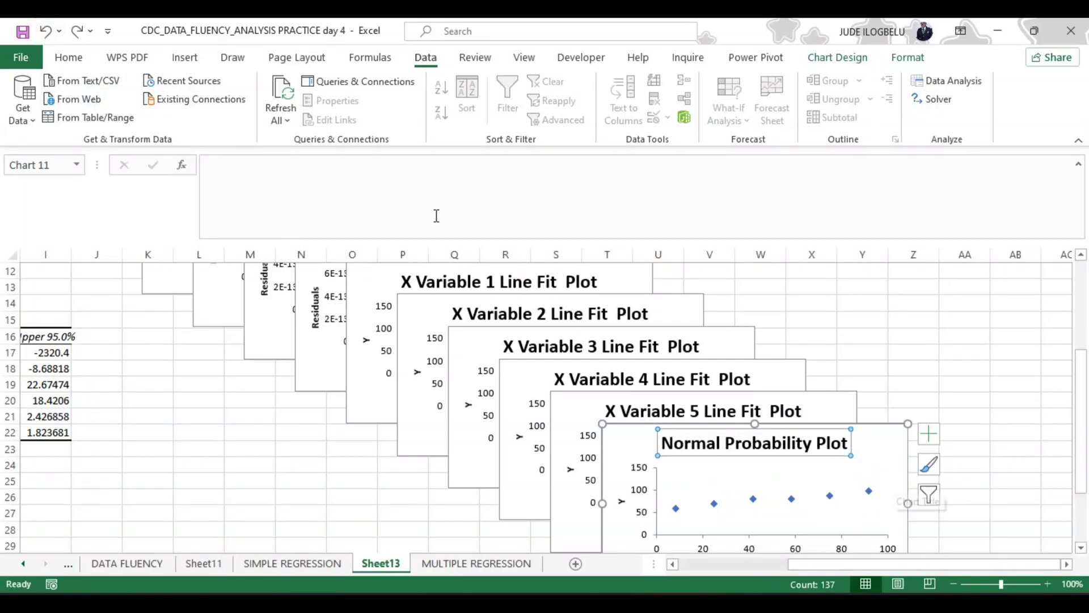
click(47, 32)
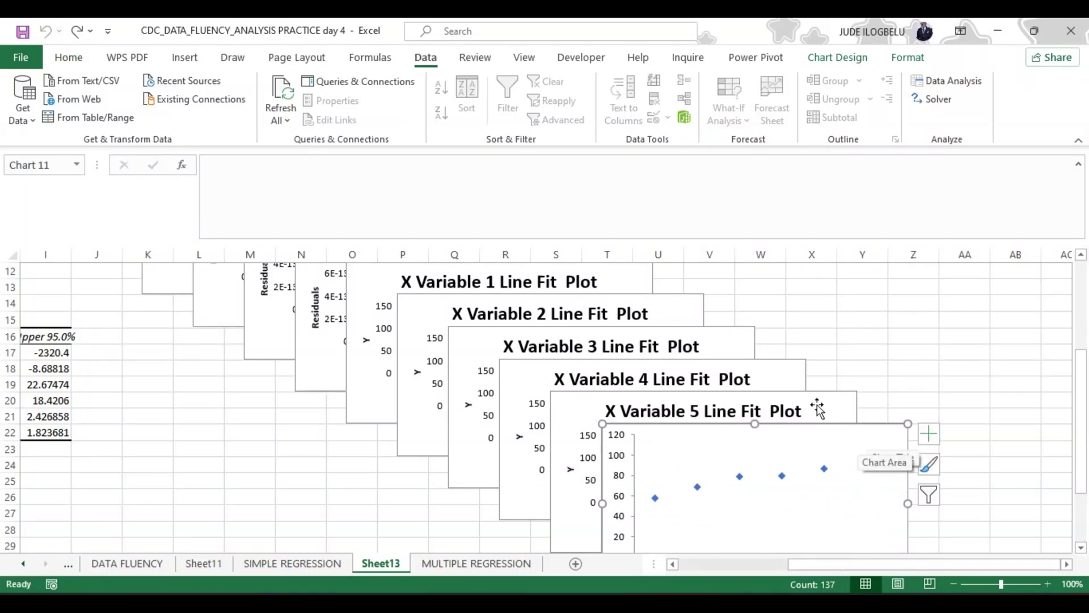
Step: Shift the X Variable 5 Line Fit Plot sideways over the Normal Probability Plot and widen column A of the regression output
drag(817, 407, 869, 410)
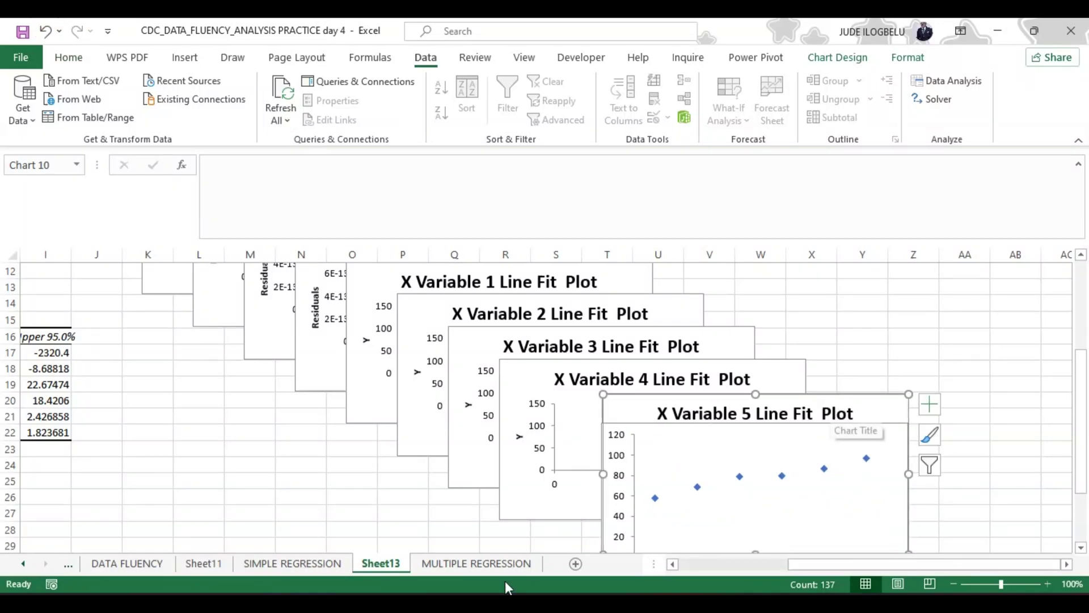
drag(797, 562, 670, 570)
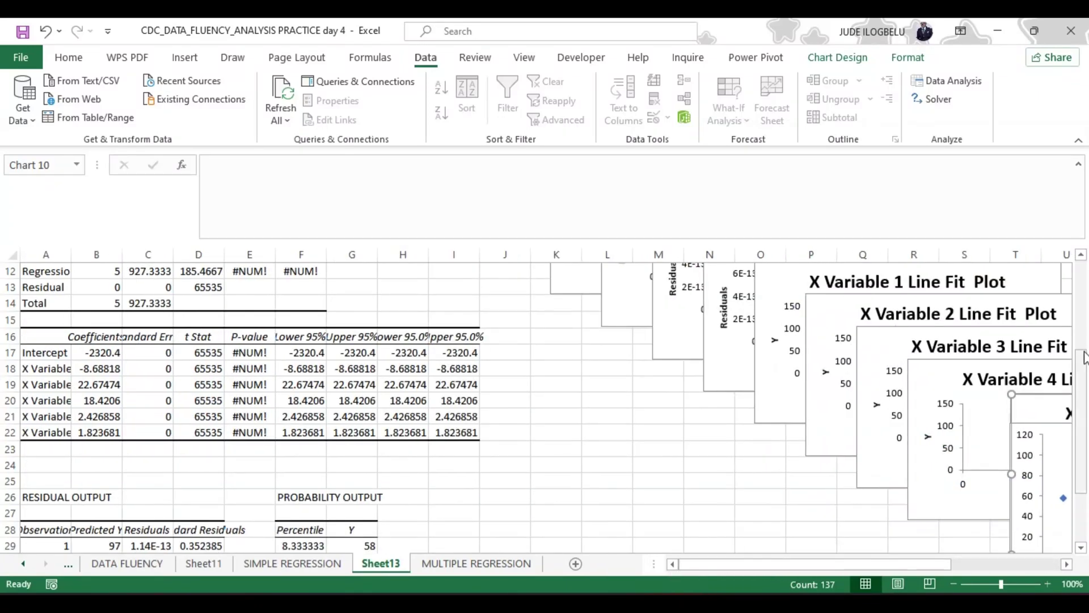
drag(1082, 367, 1082, 278)
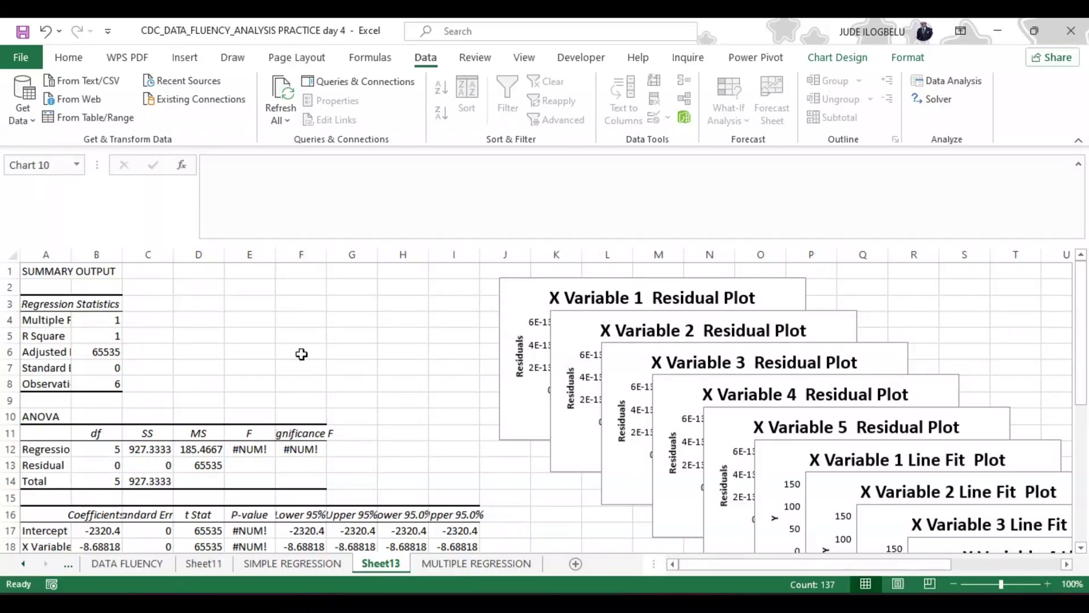
click(224, 338)
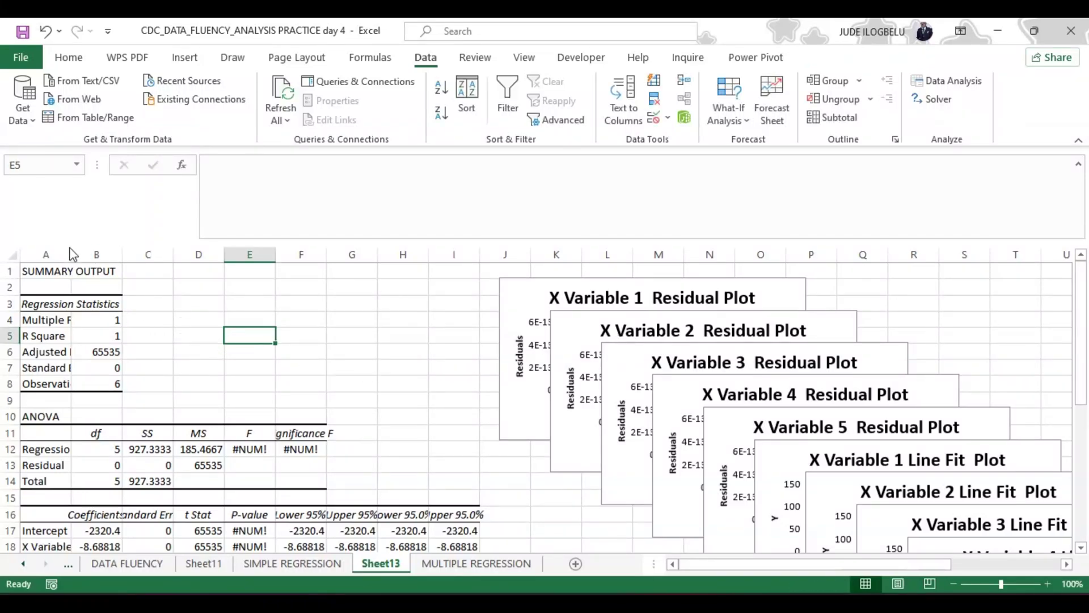
drag(72, 254, 104, 249)
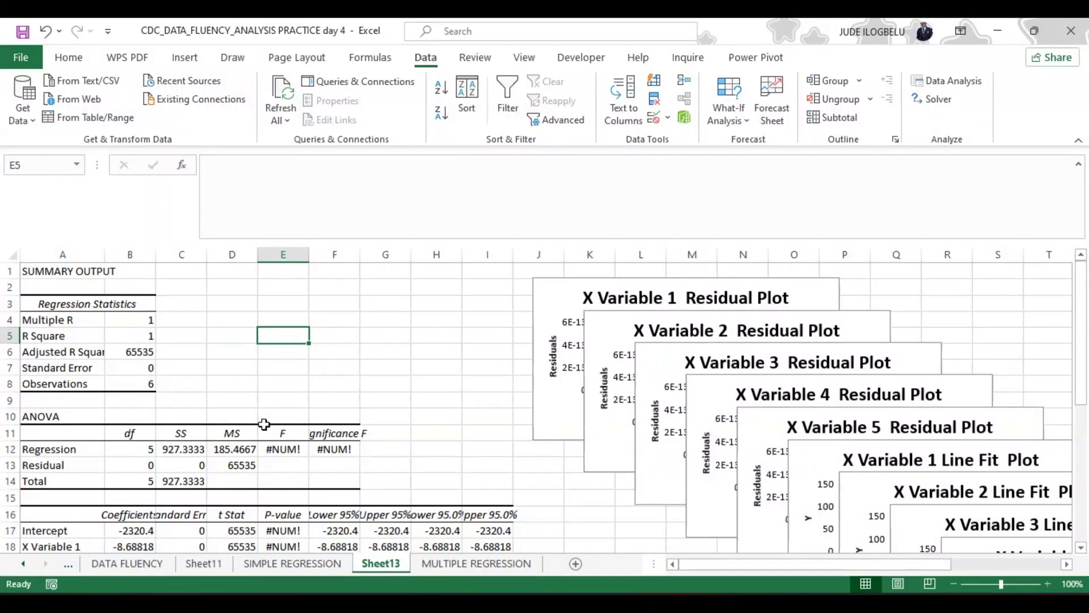
drag(1082, 314, 1088, 398)
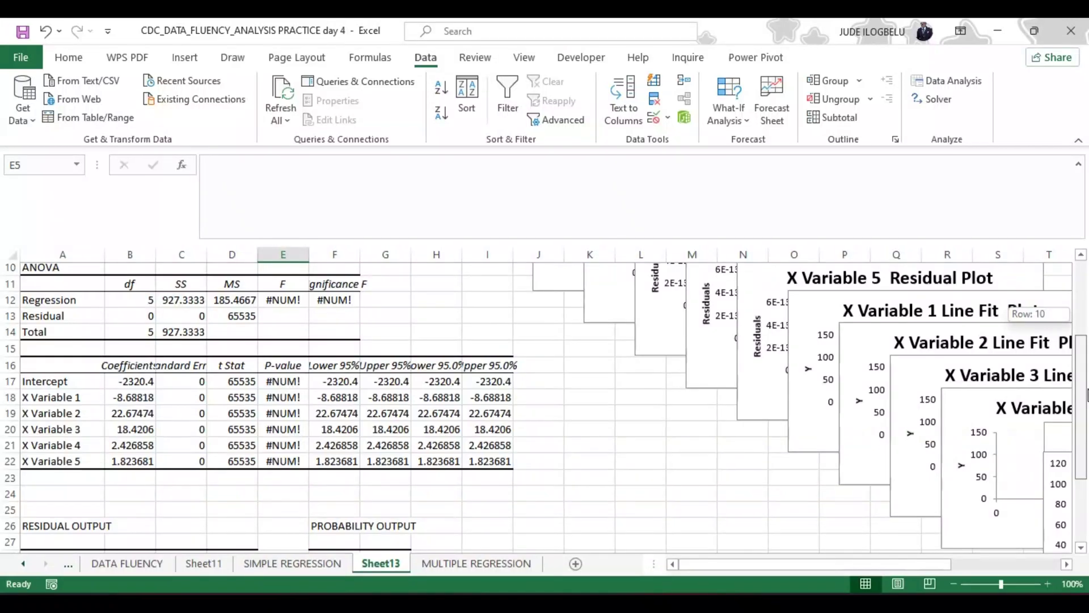